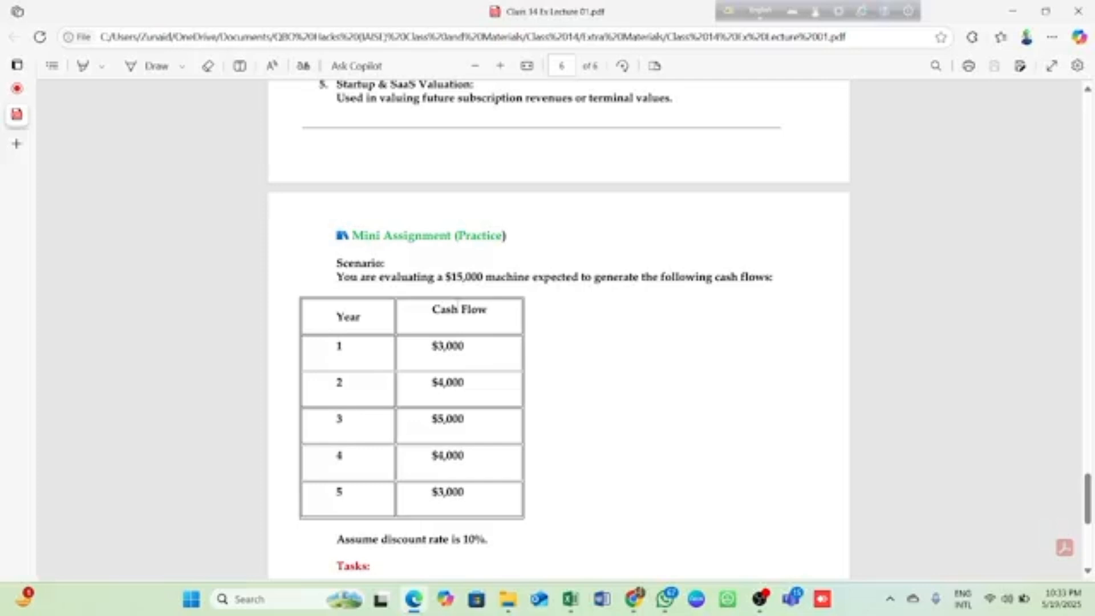
Step: Scroll through the lecture PDF to locate the Mini Assignment cash-flow table
{"action": "scroll", "coordinate": [457, 304], "scroll_direction": "down", "scroll_amount": 3}
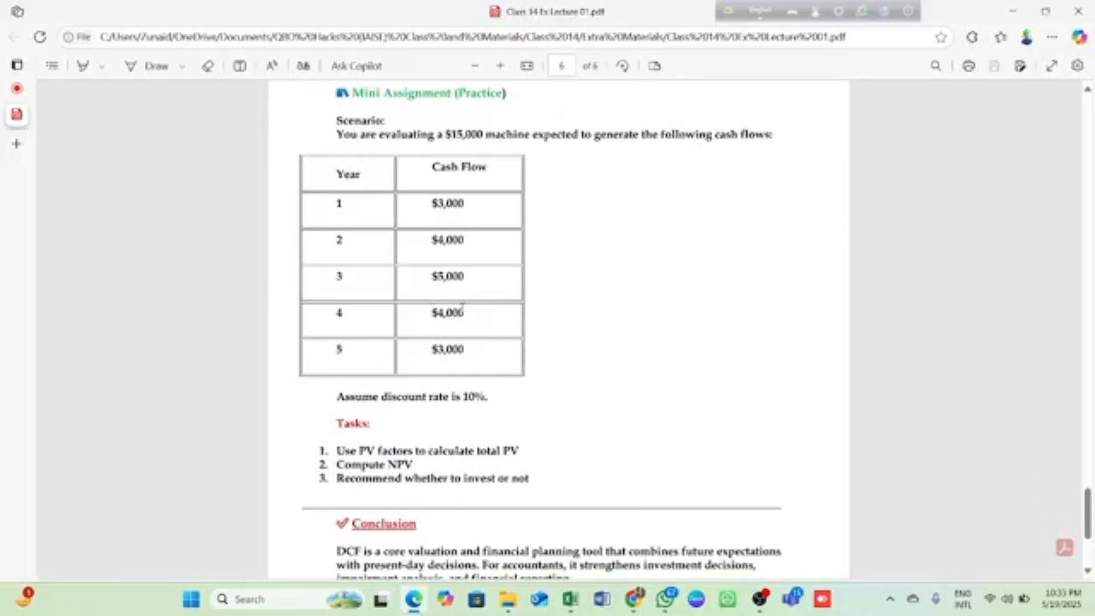
{"action": "scroll", "coordinate": [462, 308], "scroll_direction": "down", "scroll_amount": 2}
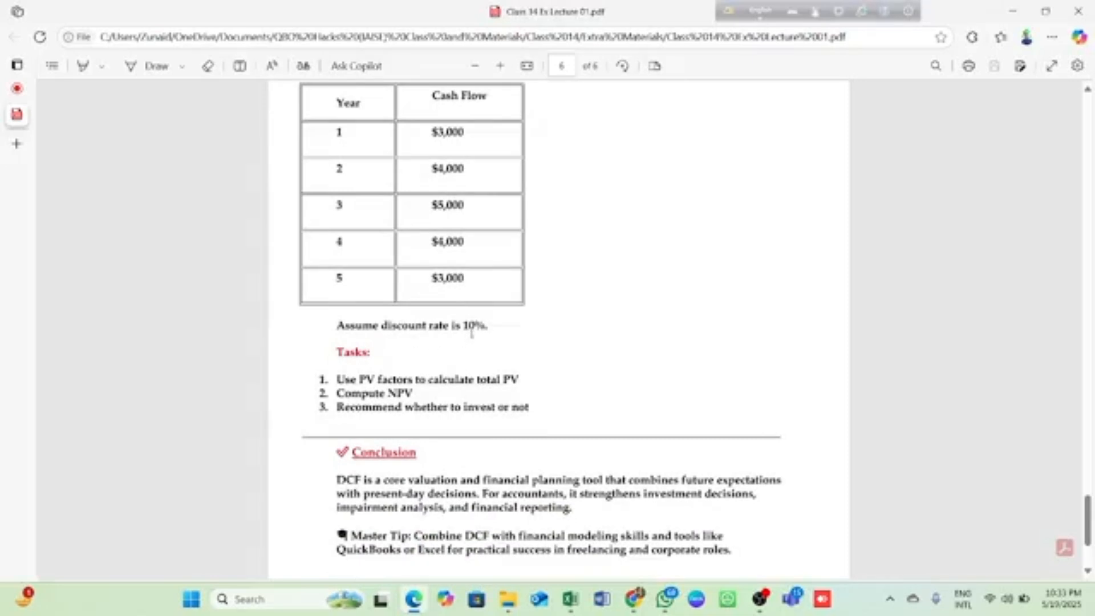
{"action": "scroll", "coordinate": [470, 333], "scroll_direction": "up", "scroll_amount": 2}
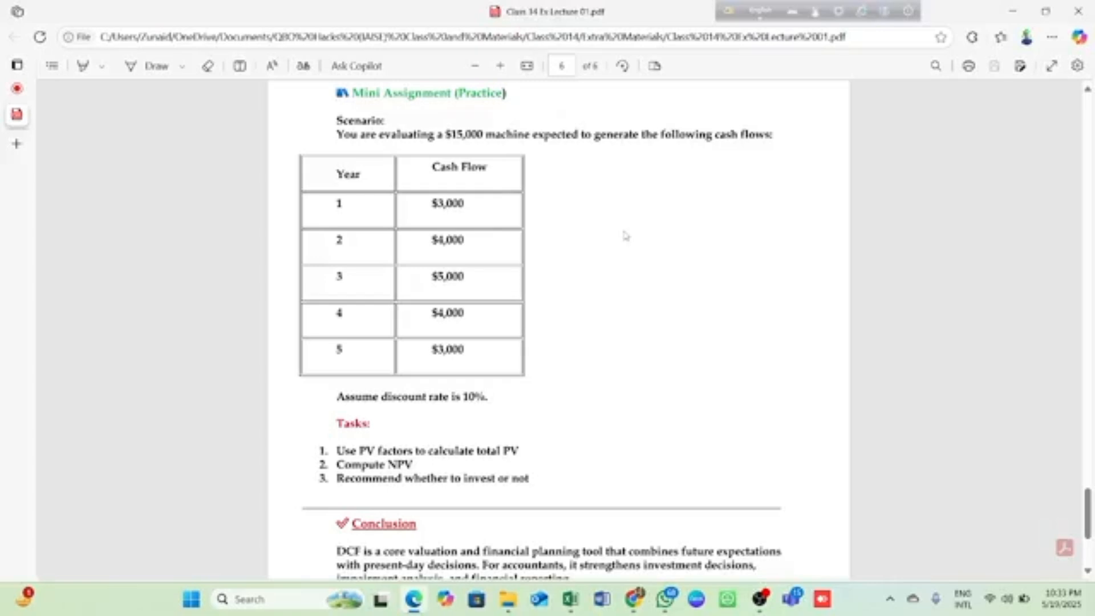
{"action": "scroll", "coordinate": [625, 234], "scroll_direction": "down", "scroll_amount": 2}
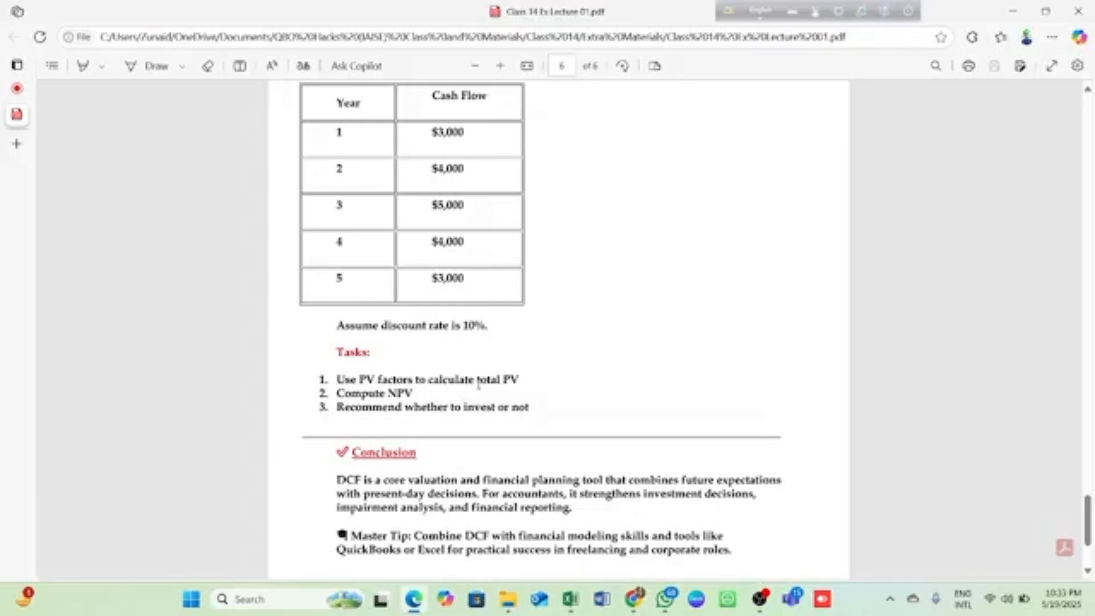
{"action": "scroll", "coordinate": [478, 385], "scroll_direction": "down", "scroll_amount": 2}
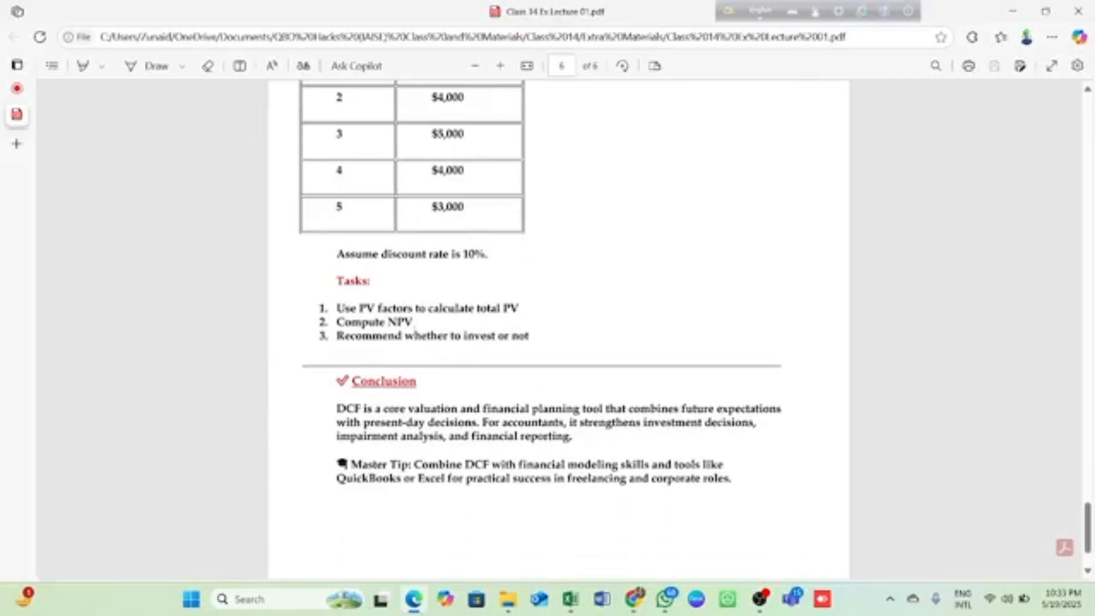
{"action": "scroll", "coordinate": [414, 334], "scroll_direction": "up", "scroll_amount": 4}
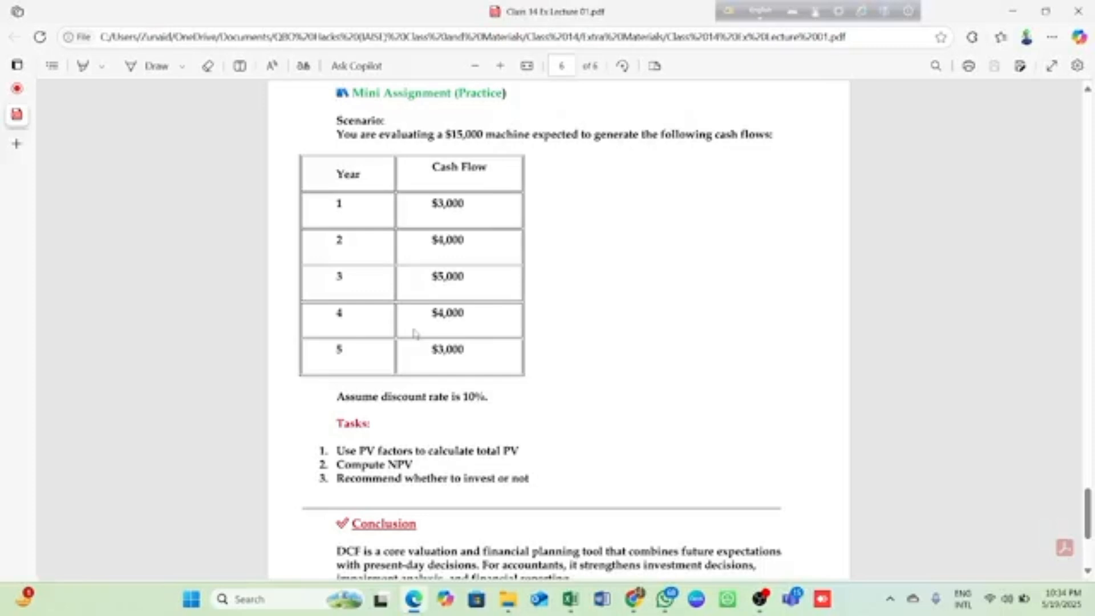
{"action": "scroll", "coordinate": [415, 334], "scroll_direction": "up", "scroll_amount": 2}
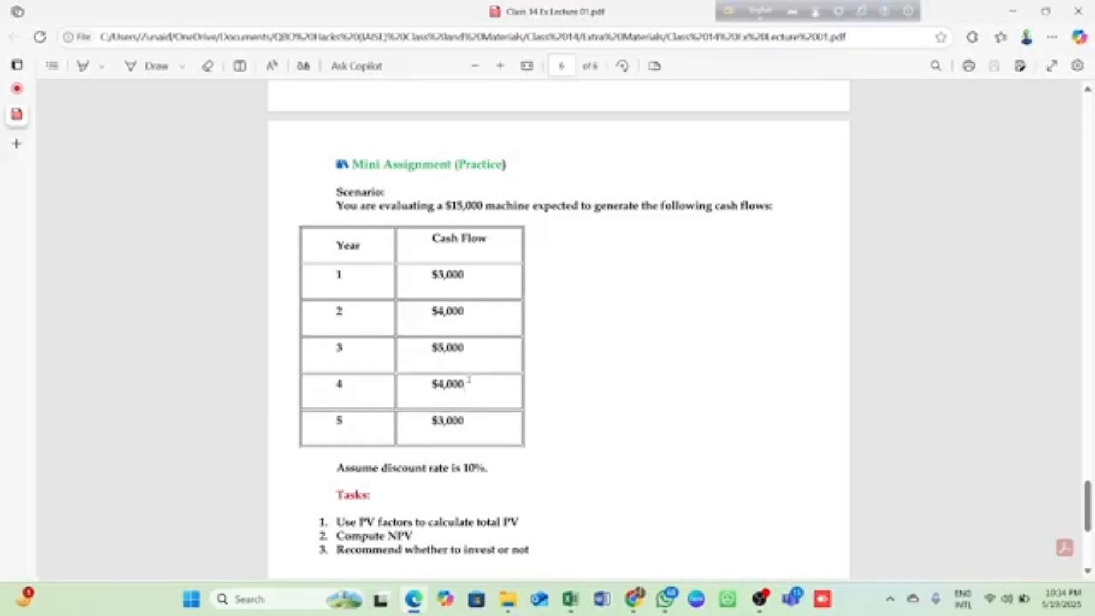
{"action": "scroll", "coordinate": [465, 385], "scroll_direction": "up", "scroll_amount": 20}
{"action": "scroll", "coordinate": [480, 363], "scroll_direction": "up", "scroll_amount": 2}
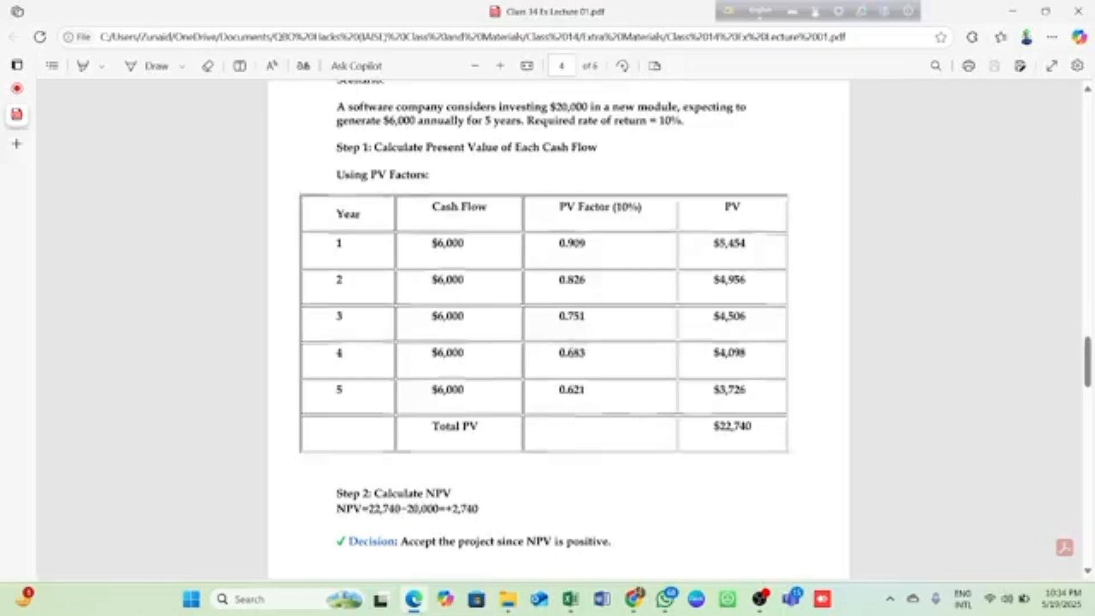
{"action": "scroll", "coordinate": [572, 346], "scroll_direction": "down", "scroll_amount": 15}
{"action": "scroll", "coordinate": [570, 341], "scroll_direction": "down", "scroll_amount": 10}
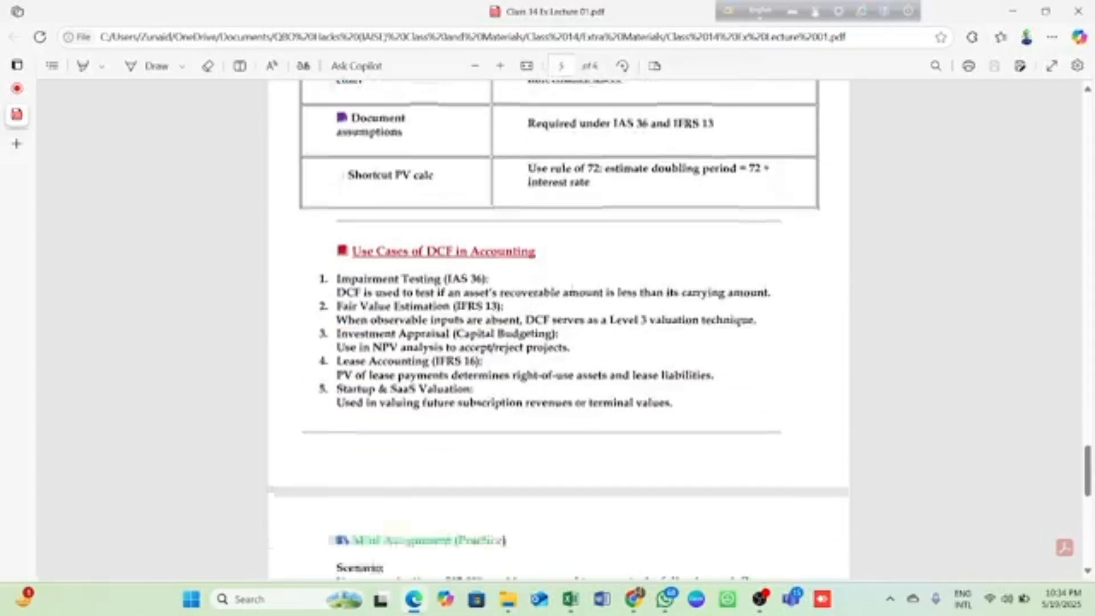
{"action": "scroll", "coordinate": [570, 341], "scroll_direction": "up", "scroll_amount": 2}
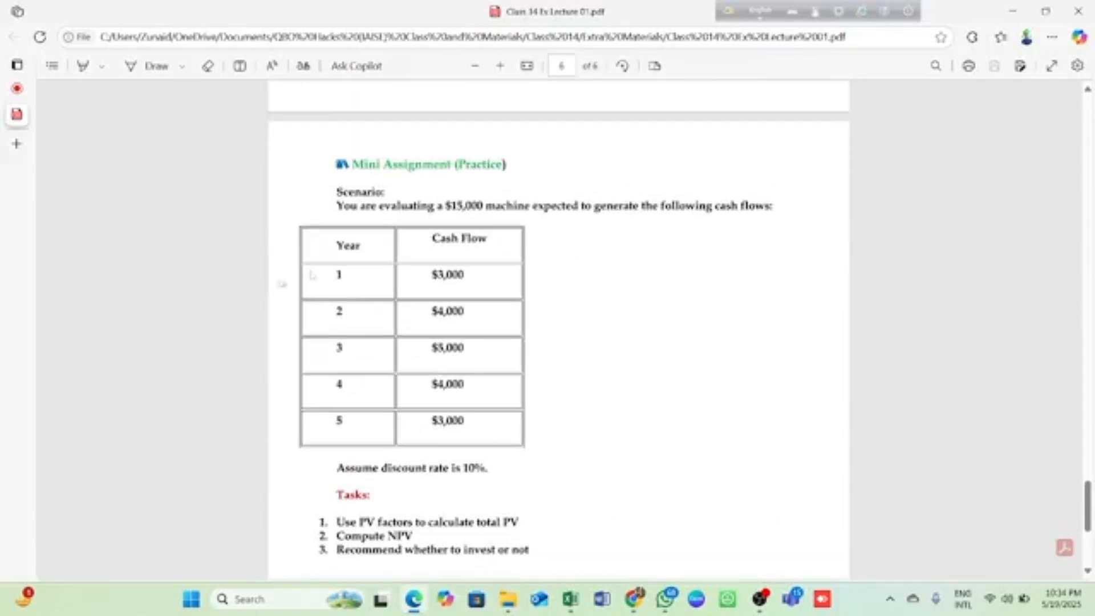
Step: Copy the Year and Cash Flow table text and switch to the Book1 workbook
{"action": "left_click_drag", "start_coordinate": [341, 235], "coordinate": [477, 421]}
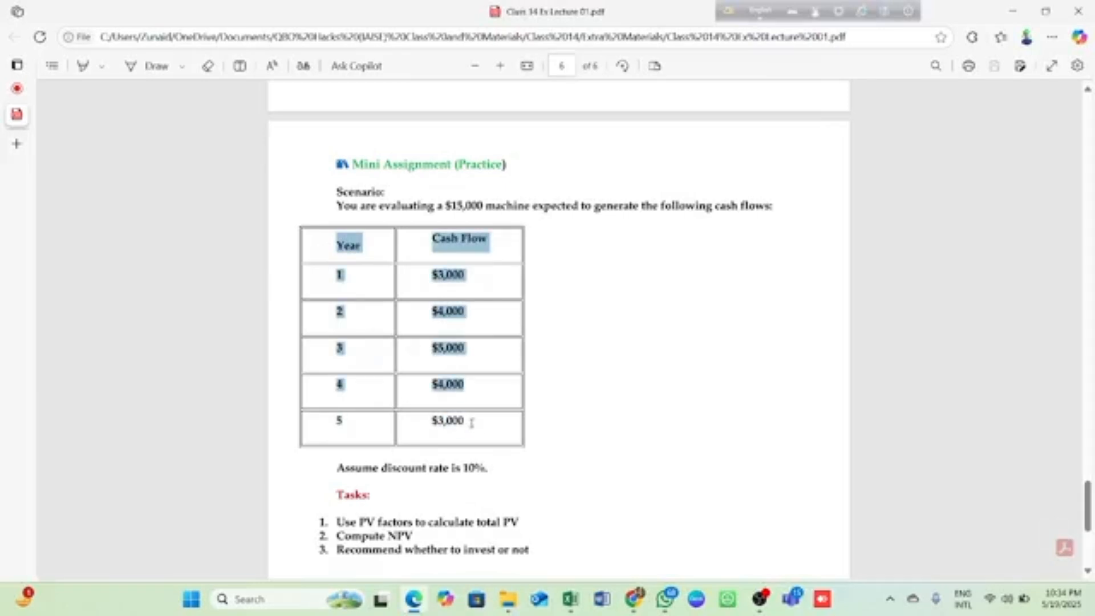
{"action": "left_click", "coordinate": [462, 425]}
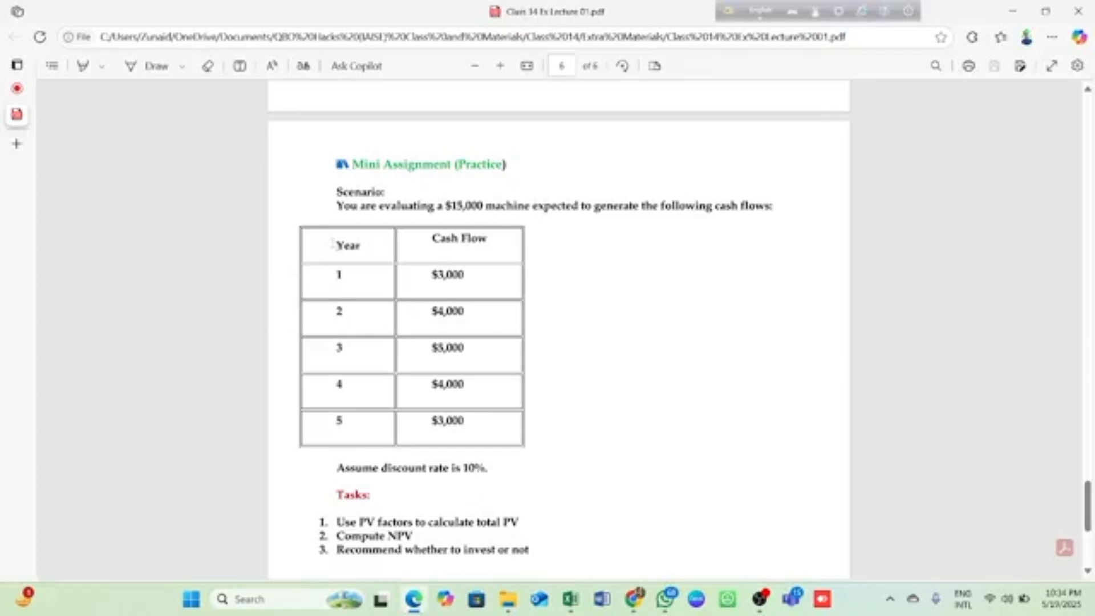
{"action": "mouse_move", "coordinate": [335, 245]}
{"action": "left_mouse_down"}
{"action": "mouse_move", "coordinate": [351, 251]}
{"action": "mouse_move", "coordinate": [435, 406]}
{"action": "mouse_move", "coordinate": [481, 433]}
{"action": "mouse_move", "coordinate": [353, 299]}
{"action": "mouse_move", "coordinate": [338, 244]}
{"action": "left_mouse_up"}
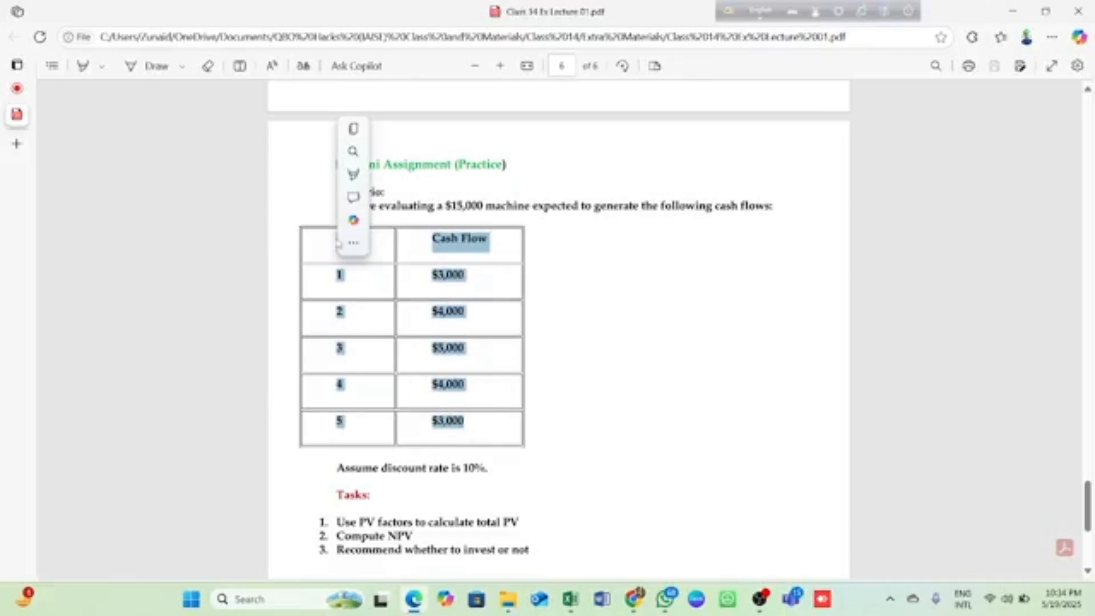
{"action": "key", "text": "ctrl+c"}
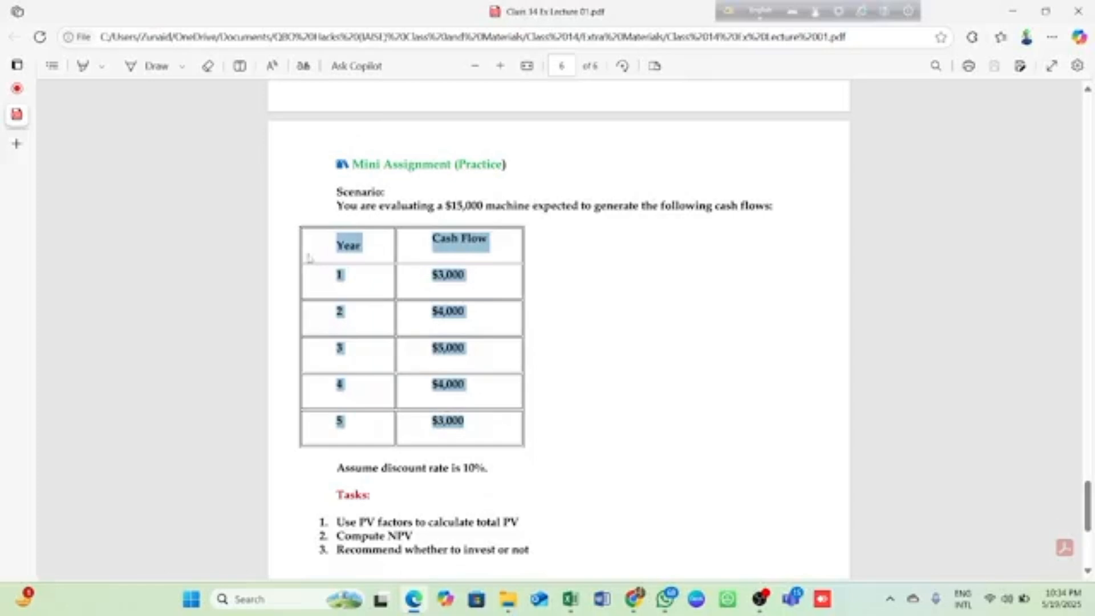
{"action": "mouse_move", "coordinate": [577, 602]}
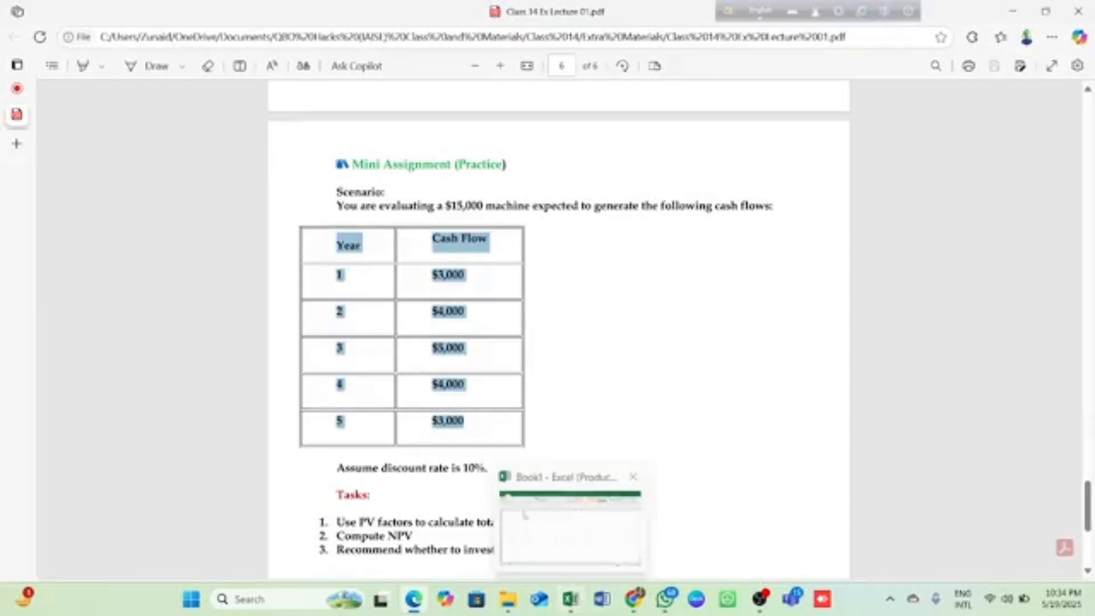
{"action": "left_click", "coordinate": [521, 508]}
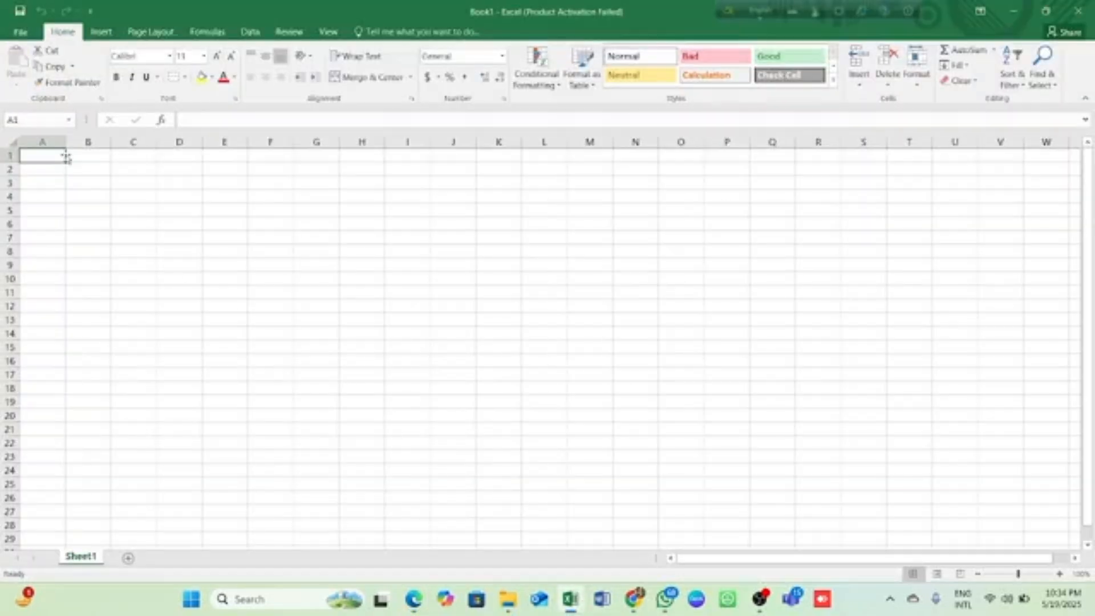
Step: Paste the table text into A1, widen column A, and move the values into B3
{"action": "key", "text": "ctrl+v"}
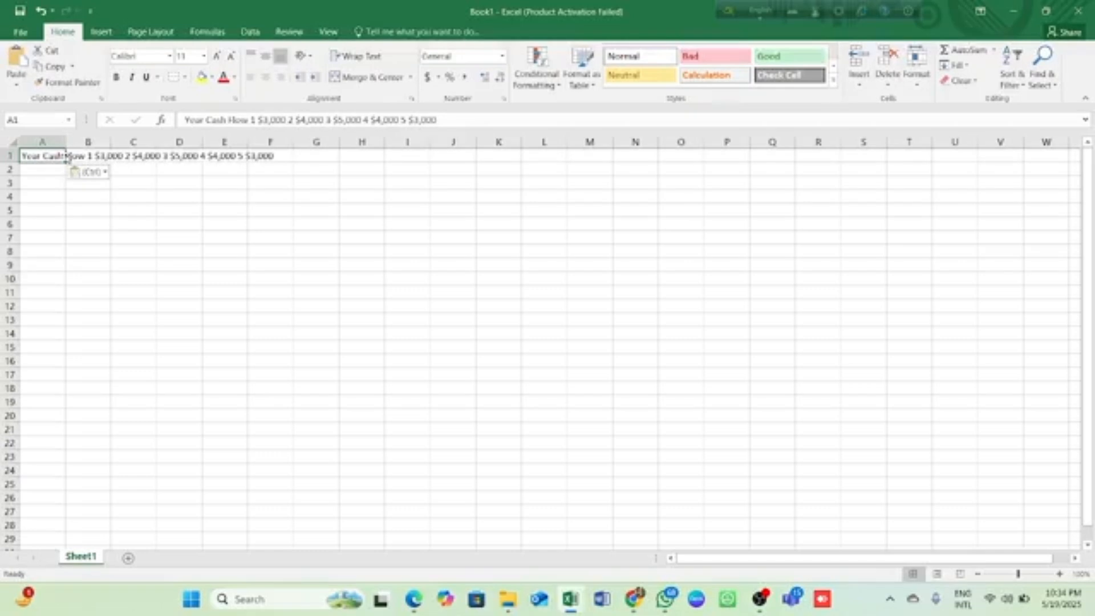
{"action": "left_click_drag", "start_coordinate": [65, 142], "coordinate": [151, 140]}
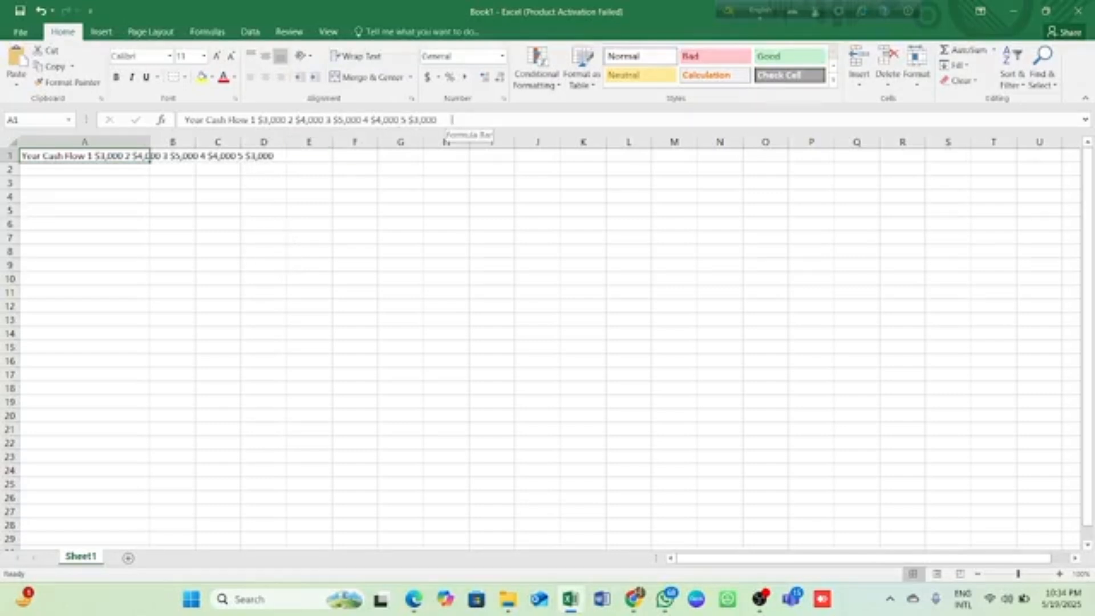
{"action": "left_click_drag", "start_coordinate": [445, 118], "coordinate": [248, 119]}
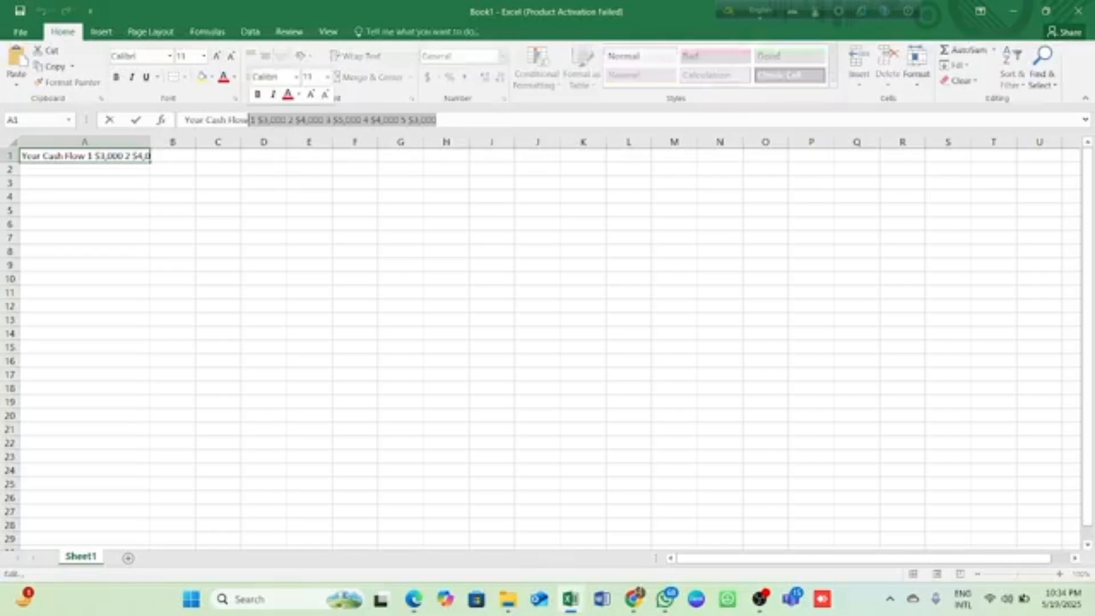
{"action": "key", "text": "ctrl+x"}
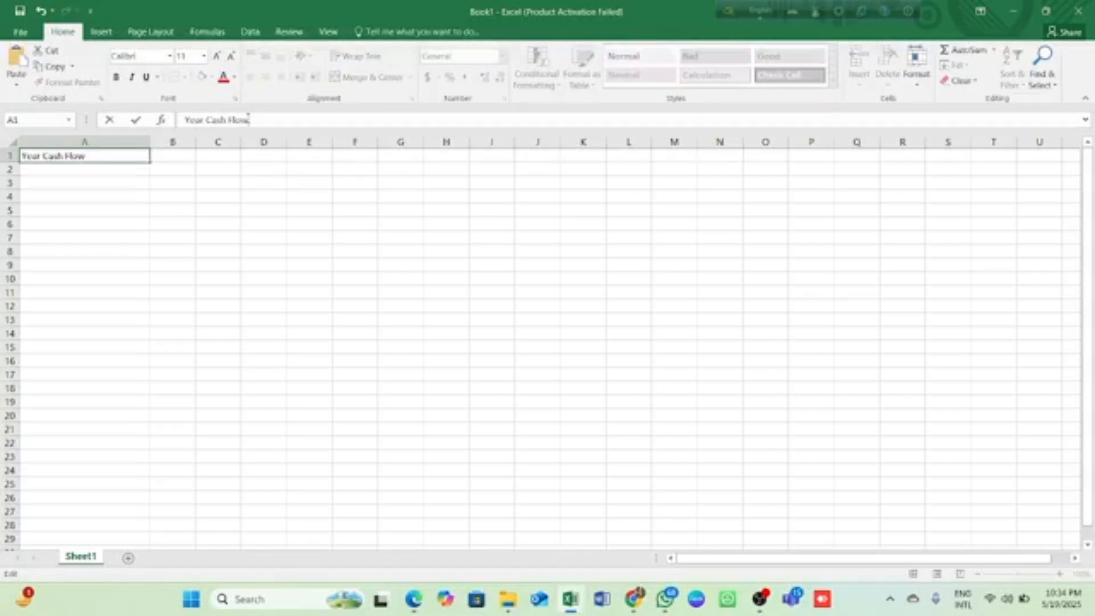
{"action": "left_click", "coordinate": [176, 186]}
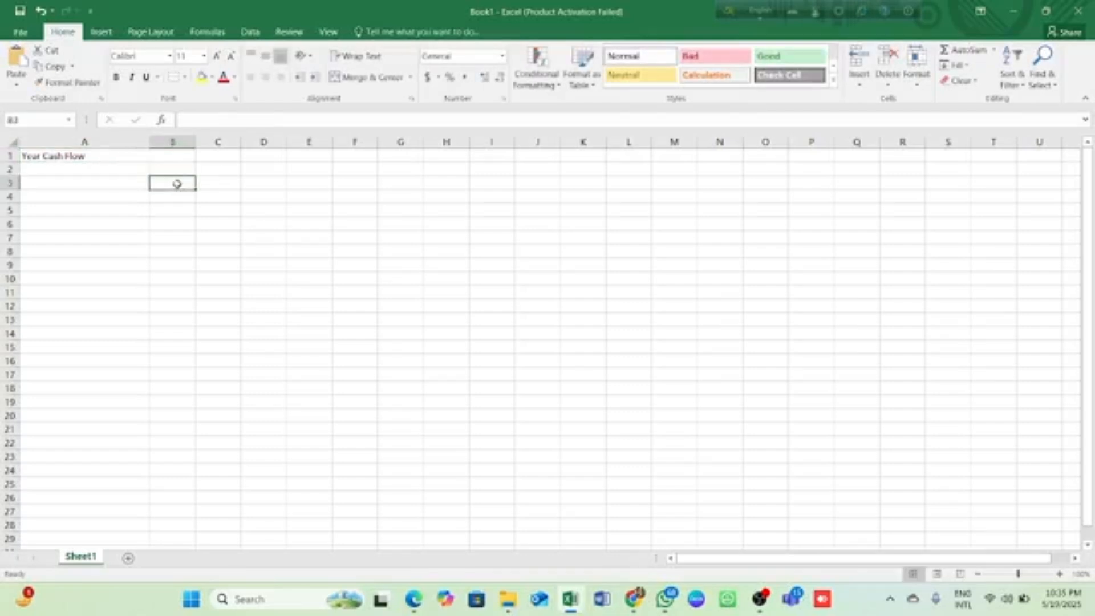
{"action": "key", "text": "ctrl+v"}
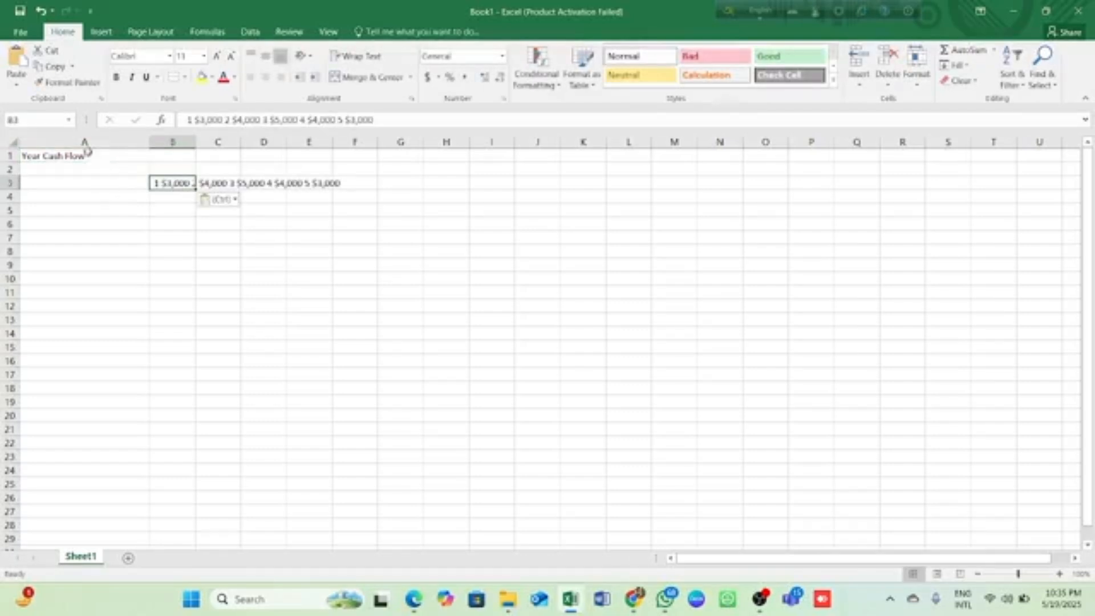
Step: Leave 'Year' in A1 and put the 'Cash Flow' header in B1
{"action": "left_click", "coordinate": [93, 158]}
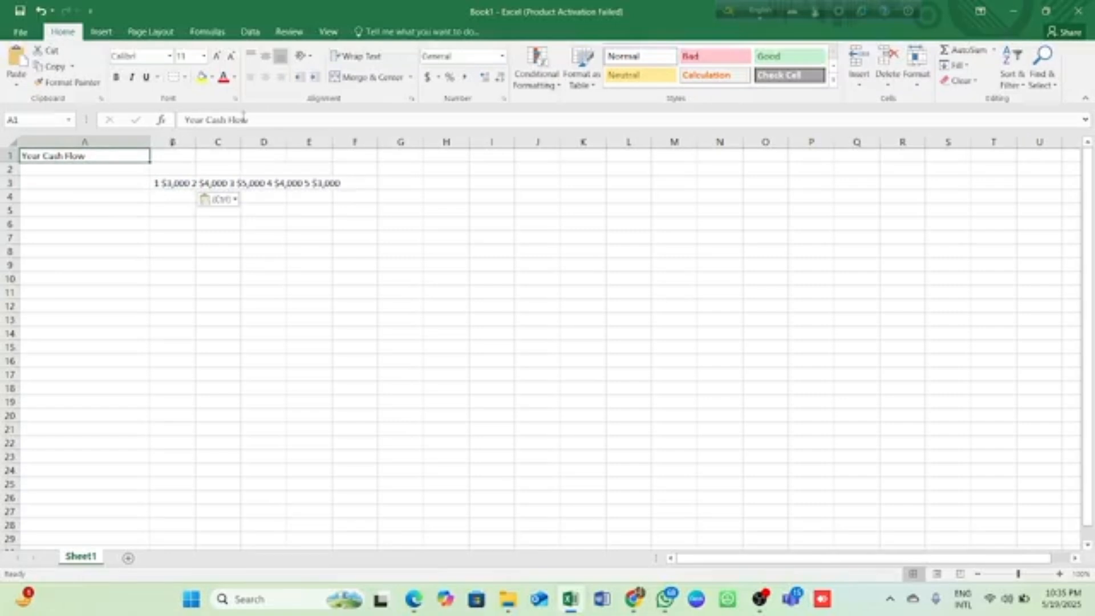
{"action": "left_click_drag", "start_coordinate": [263, 118], "coordinate": [207, 120]}
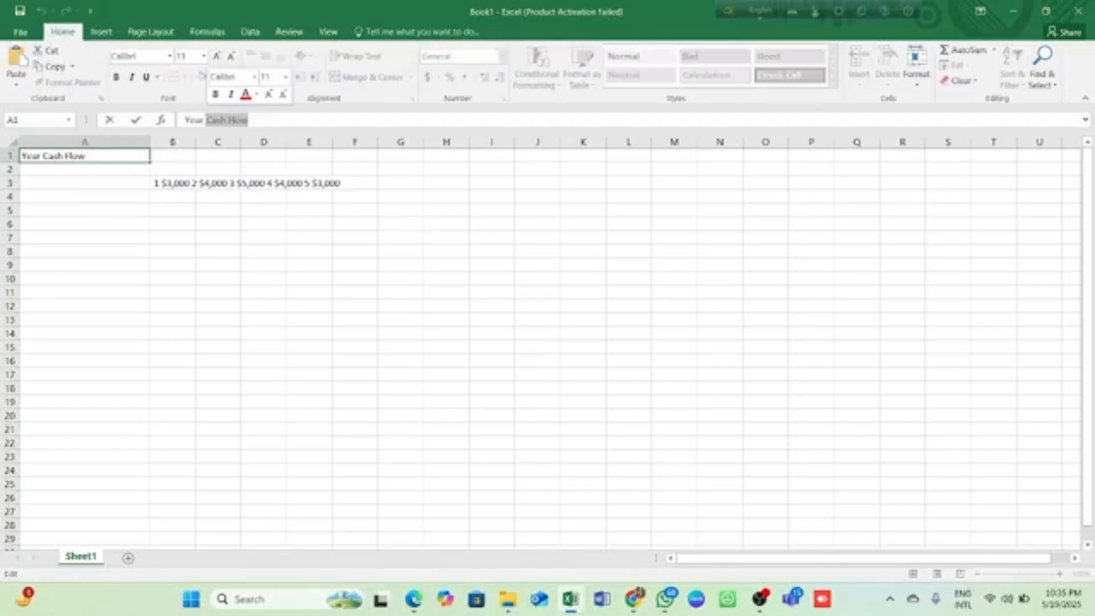
{"action": "key", "text": "BackSpace"}
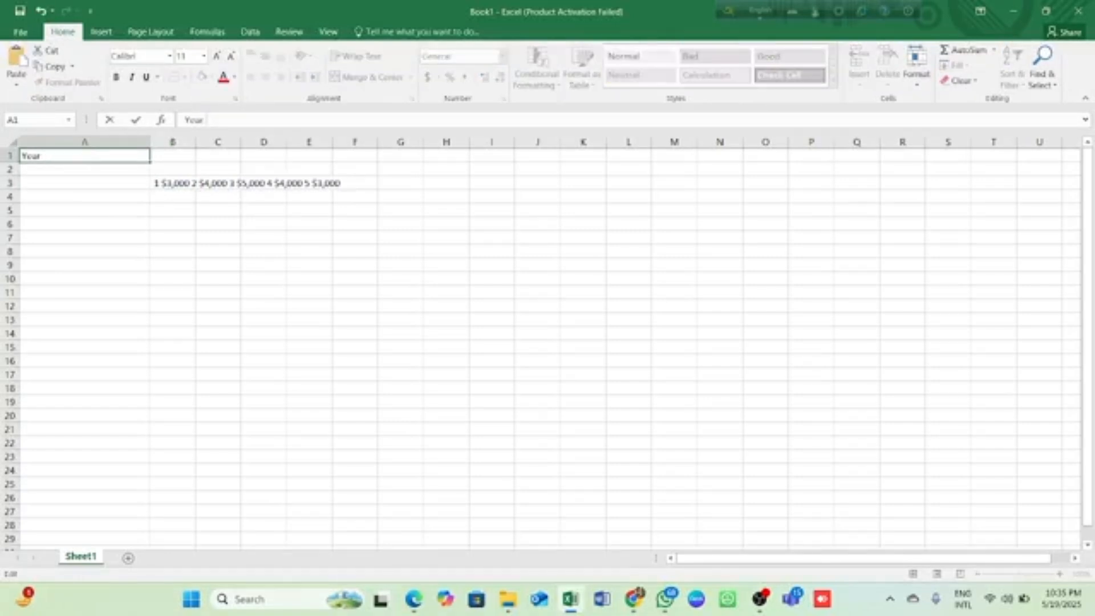
{"action": "left_click", "coordinate": [179, 154]}
{"action": "key", "text": "ctrl+v"}
{"action": "type", "text": "s"}
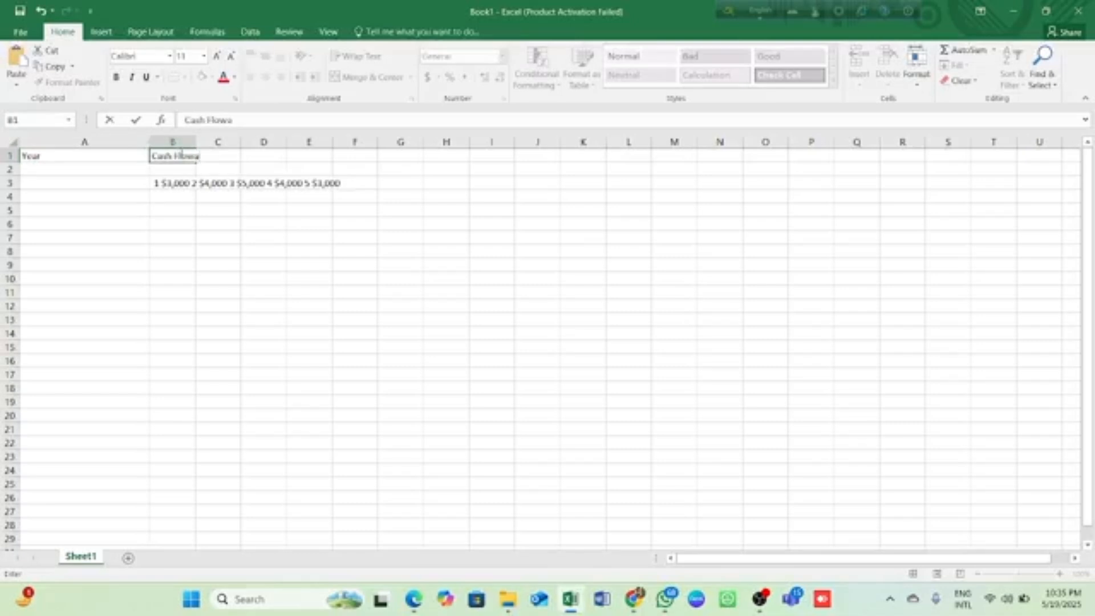
{"action": "key", "text": "BackSpace"}
{"action": "left_click_drag", "start_coordinate": [280, 318], "coordinate": [290, 329]}
{"action": "key", "text": "ctrl+a"}
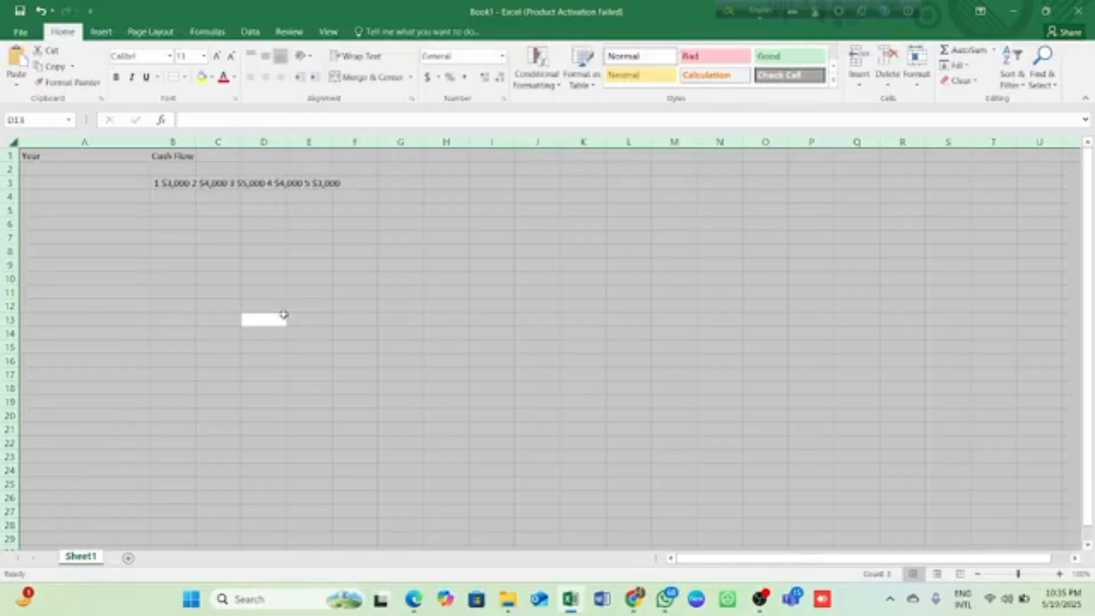
Step: Set the whole sheet's font to Book Antiqua
{"action": "left_click", "coordinate": [170, 56]}
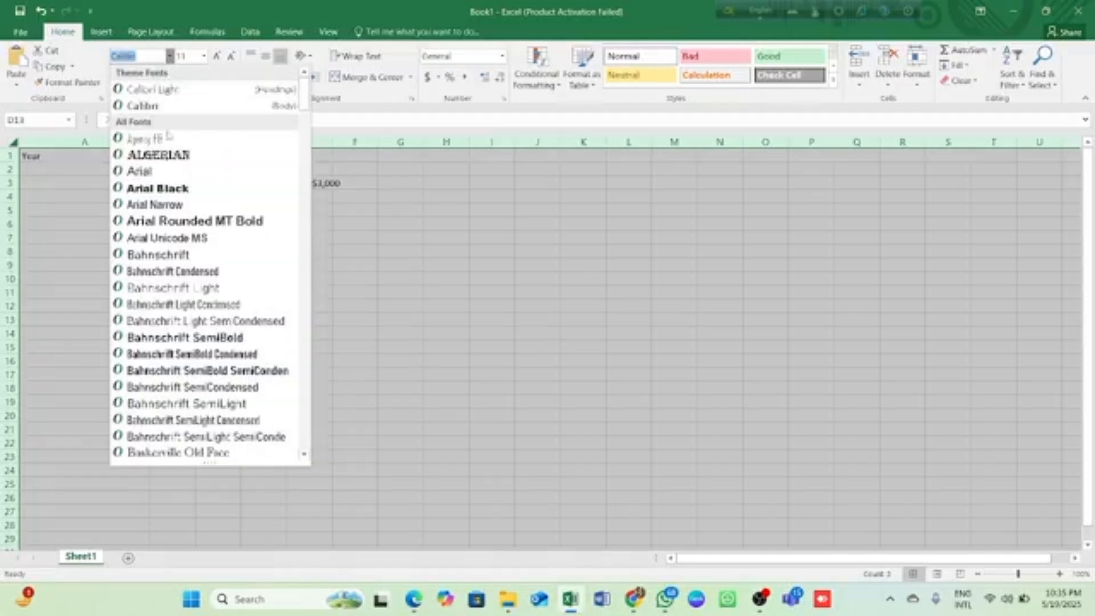
{"action": "scroll", "coordinate": [177, 297], "scroll_direction": "down", "scroll_amount": 2}
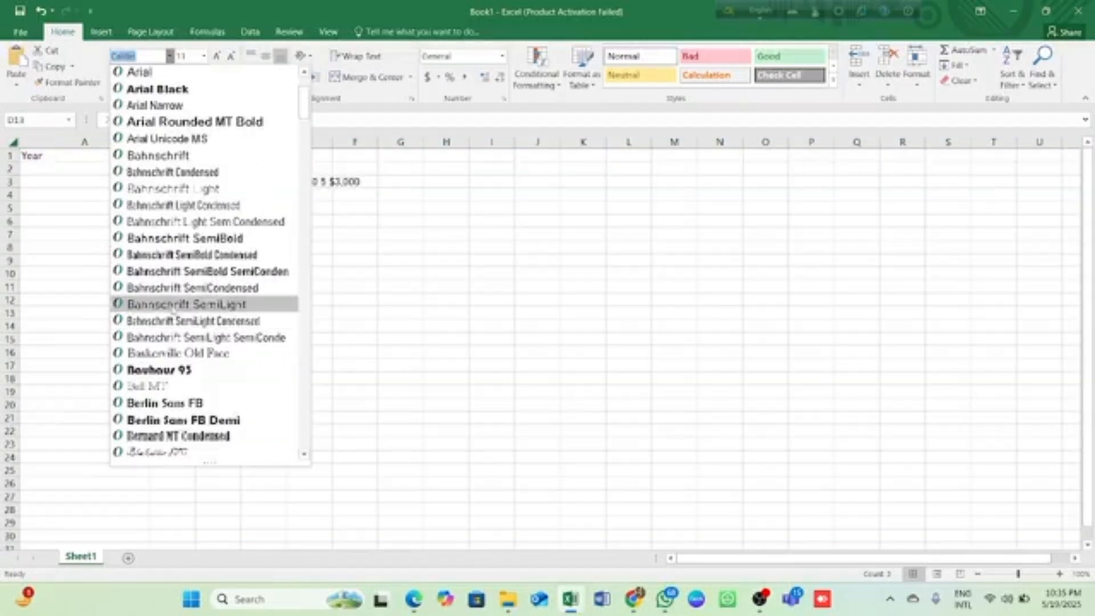
{"action": "scroll", "coordinate": [176, 324], "scroll_direction": "down", "scroll_amount": 3}
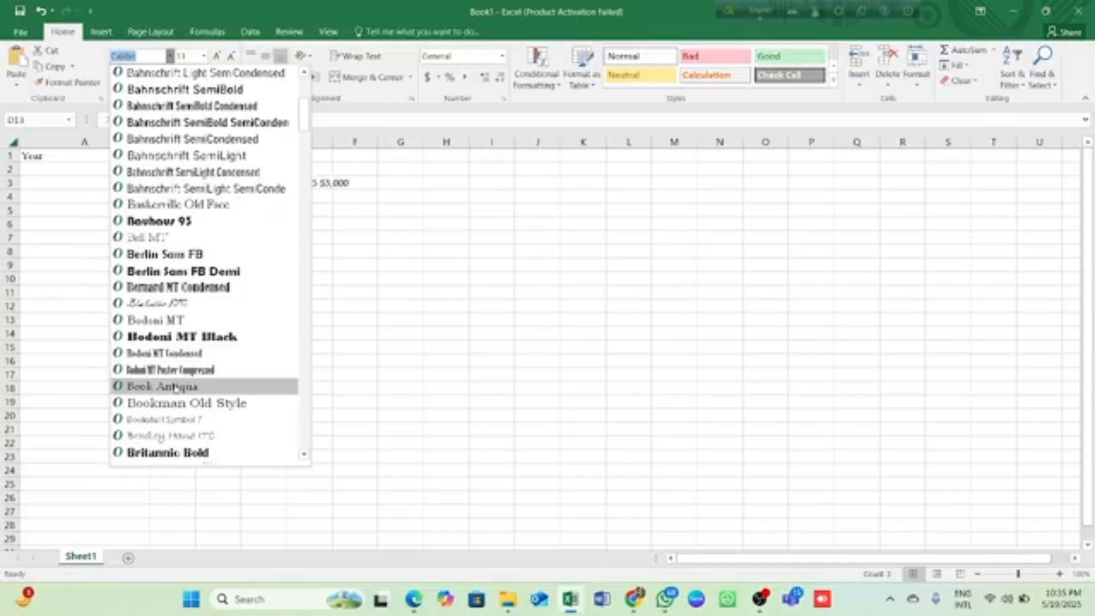
{"action": "left_click", "coordinate": [175, 387]}
{"action": "left_click", "coordinate": [344, 295]}
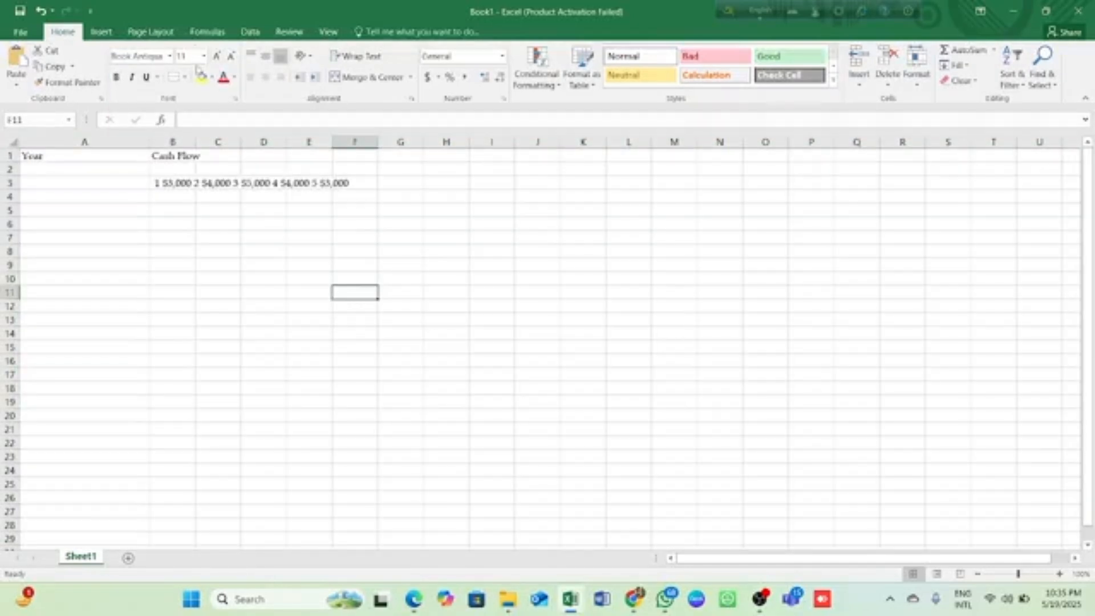
Step: Set the whole sheet's font size to 20 and zoom the view in
{"action": "key", "text": "ctrl+a"}
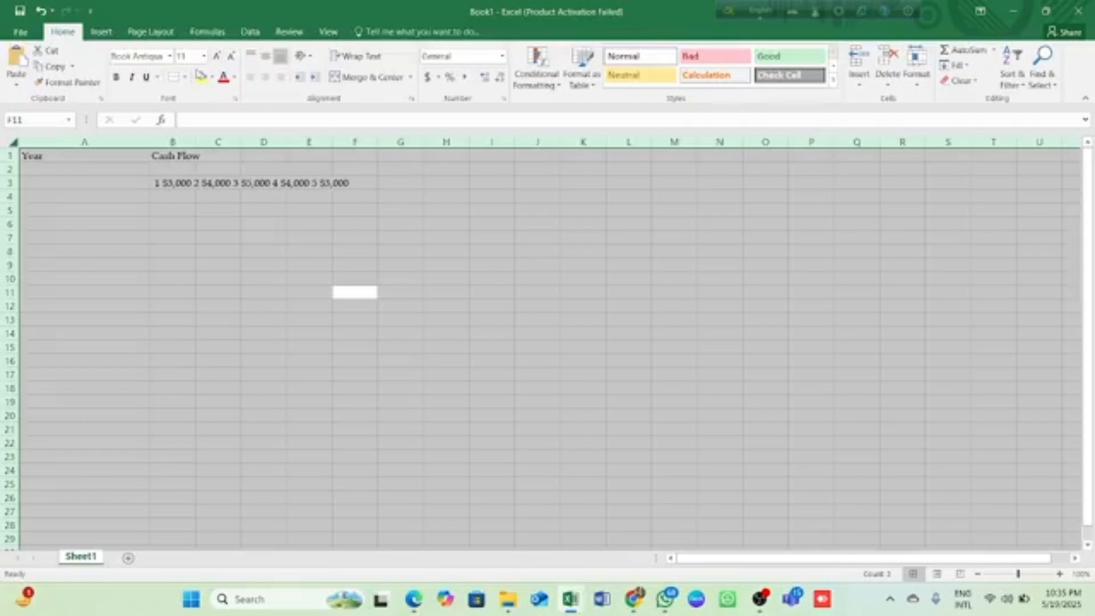
{"action": "left_click", "coordinate": [204, 56]}
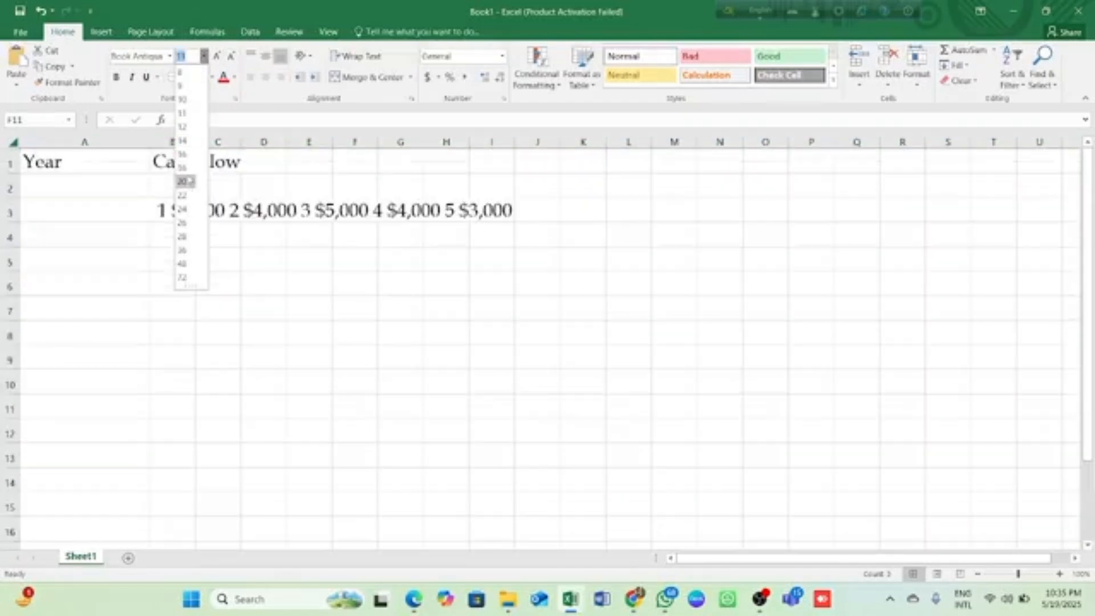
{"action": "left_click", "coordinate": [188, 181]}
{"action": "left_click", "coordinate": [184, 186]}
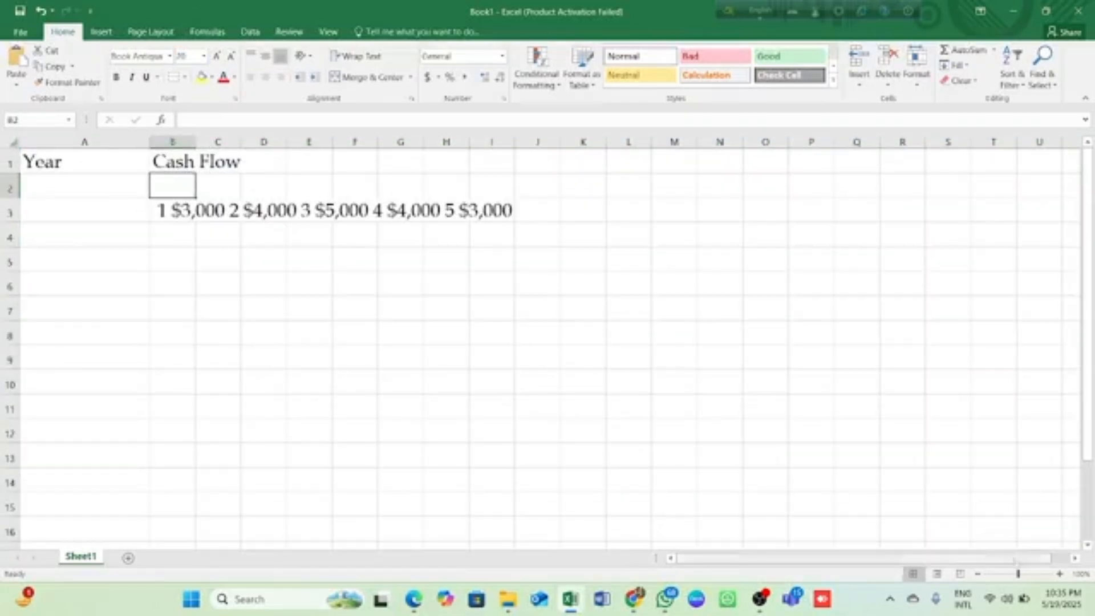
{"action": "left_click", "coordinate": [1060, 573]}
Step: Zoom in further and move year 1 from B3's text into A3
{"action": "left_click", "coordinate": [1059, 573]}
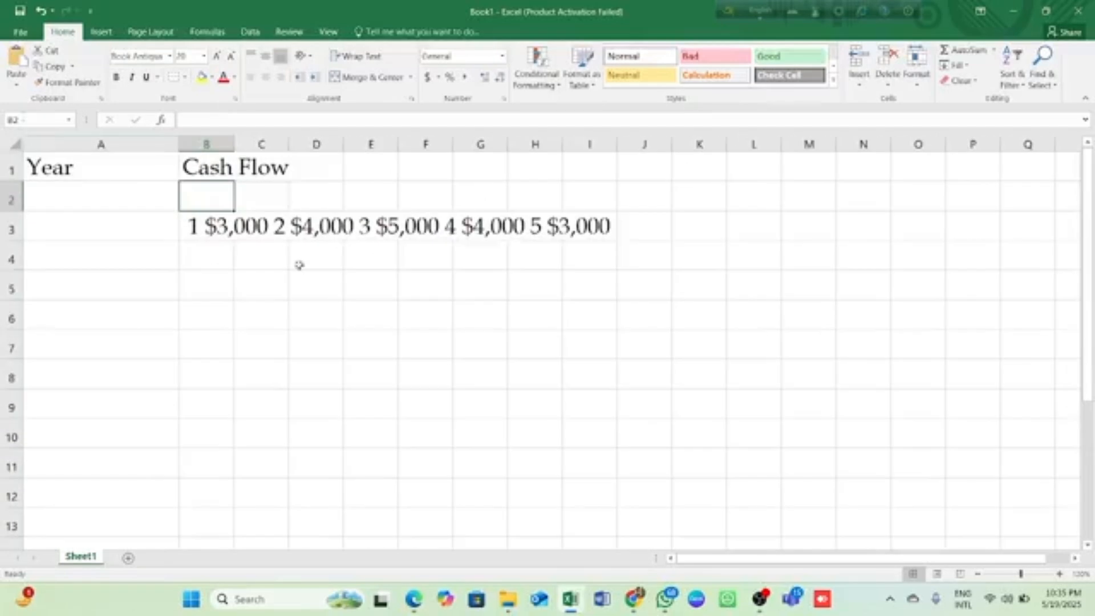
{"action": "left_click", "coordinate": [288, 321]}
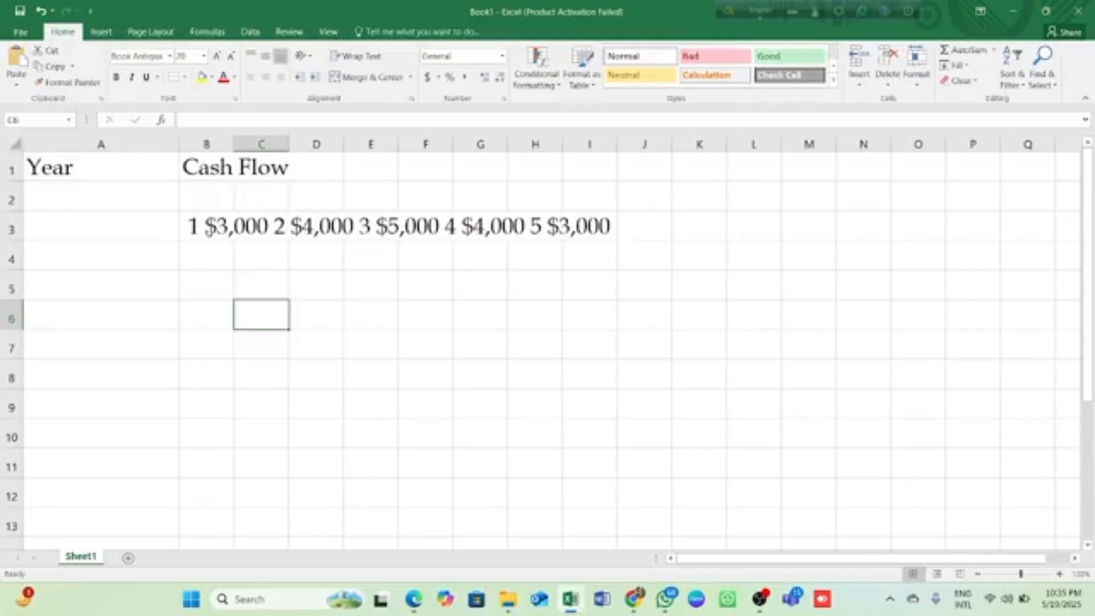
{"action": "left_click", "coordinate": [206, 231]}
{"action": "left_click", "coordinate": [189, 120]}
{"action": "left_click", "coordinate": [184, 120]}
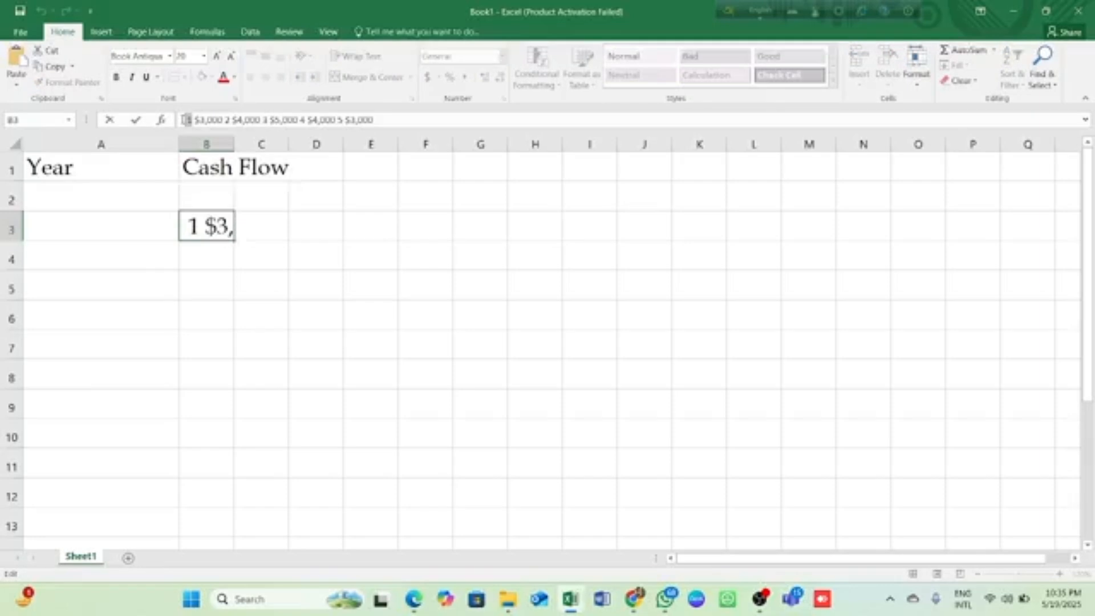
{"action": "key", "text": "Delete"}
{"action": "key", "text": "Delete"}
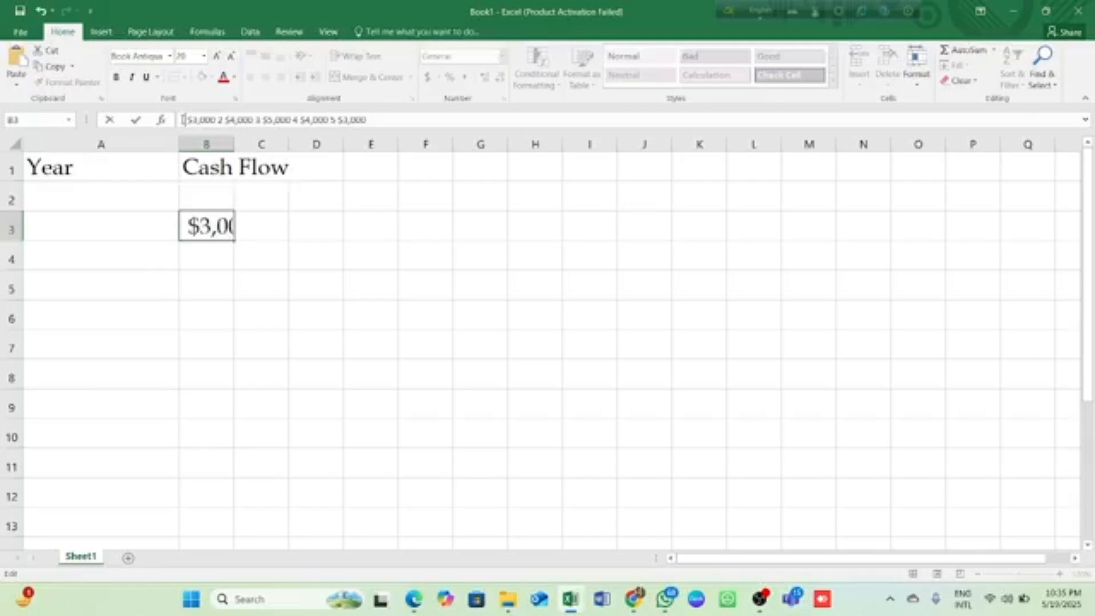
{"action": "left_click", "coordinate": [102, 225]}
{"action": "key", "text": "ctrl+v"}
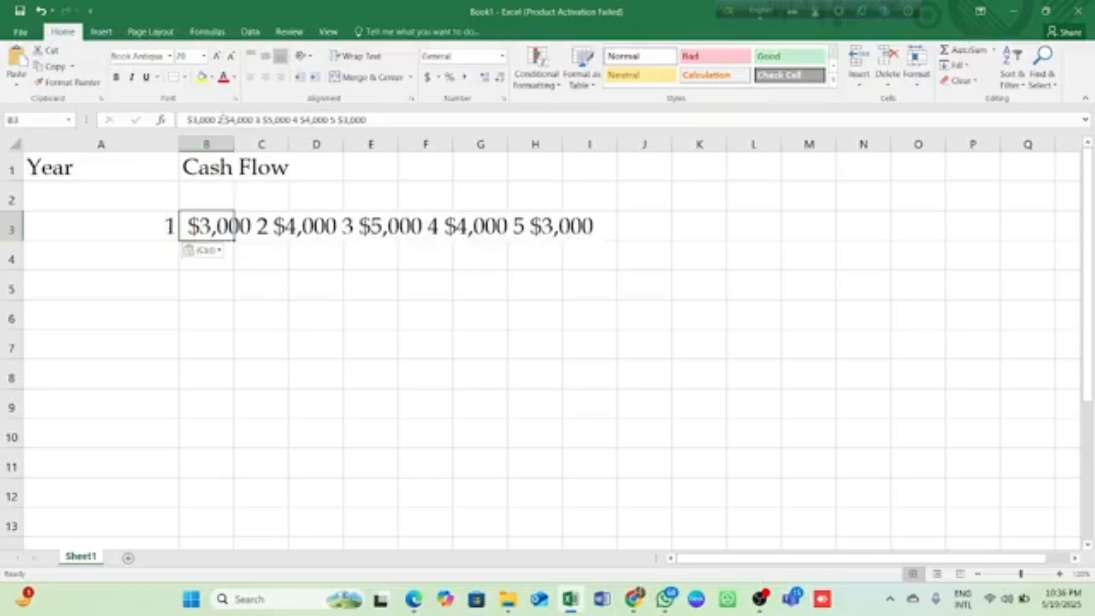
Step: Move year 2 into A4 and its $4,000 cash flow into B4
{"action": "double_click", "coordinate": [219, 120]}
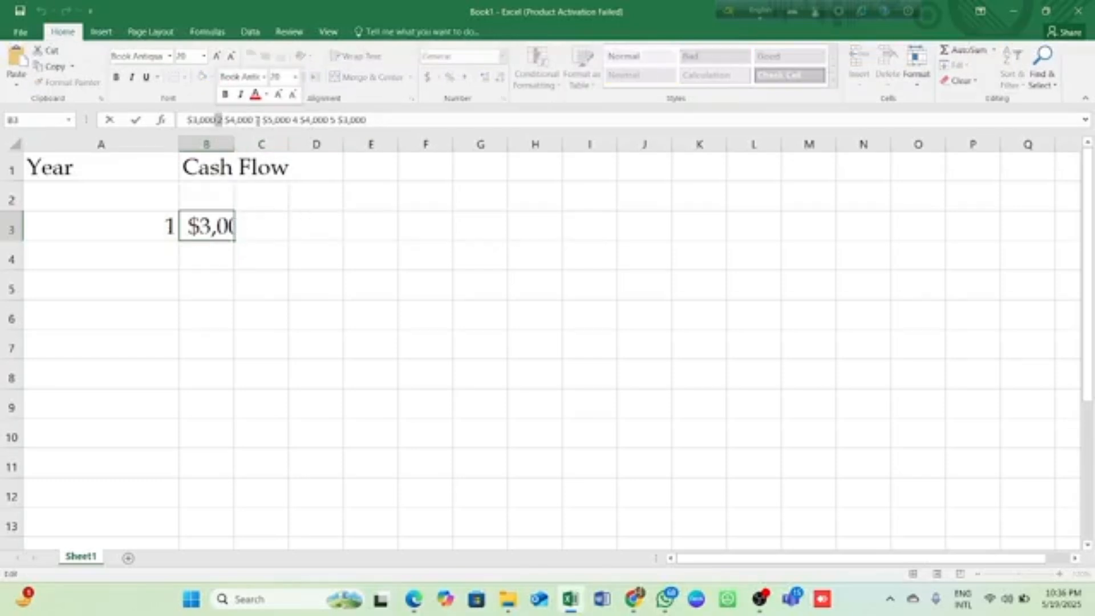
{"action": "left_click_drag", "start_coordinate": [255, 120], "coordinate": [216, 120]}
{"action": "key", "text": "ctrl+c"}
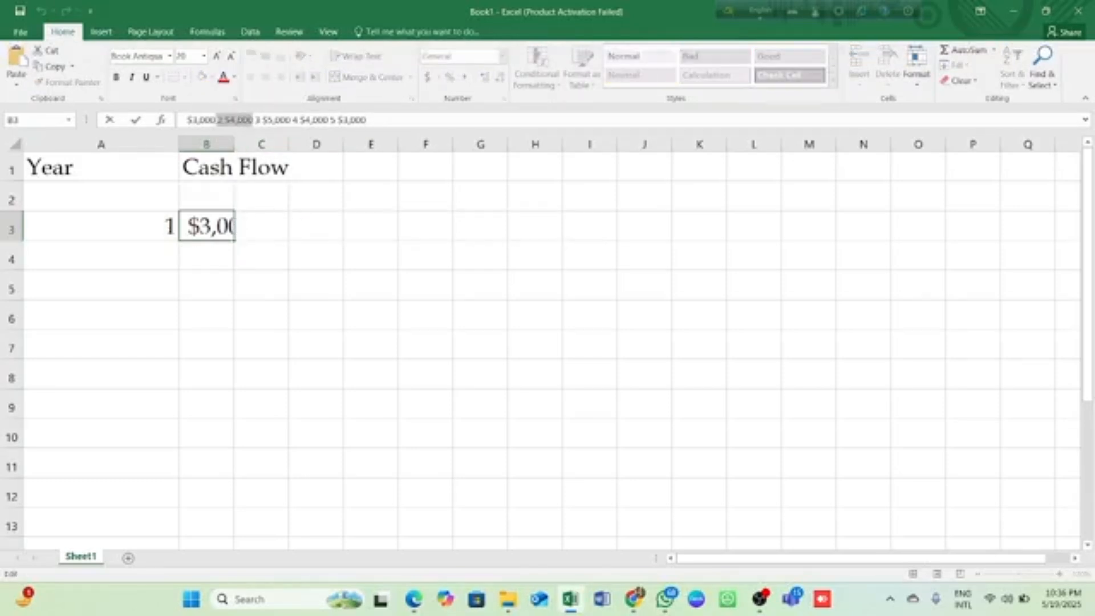
{"action": "key", "text": "BackSpace"}
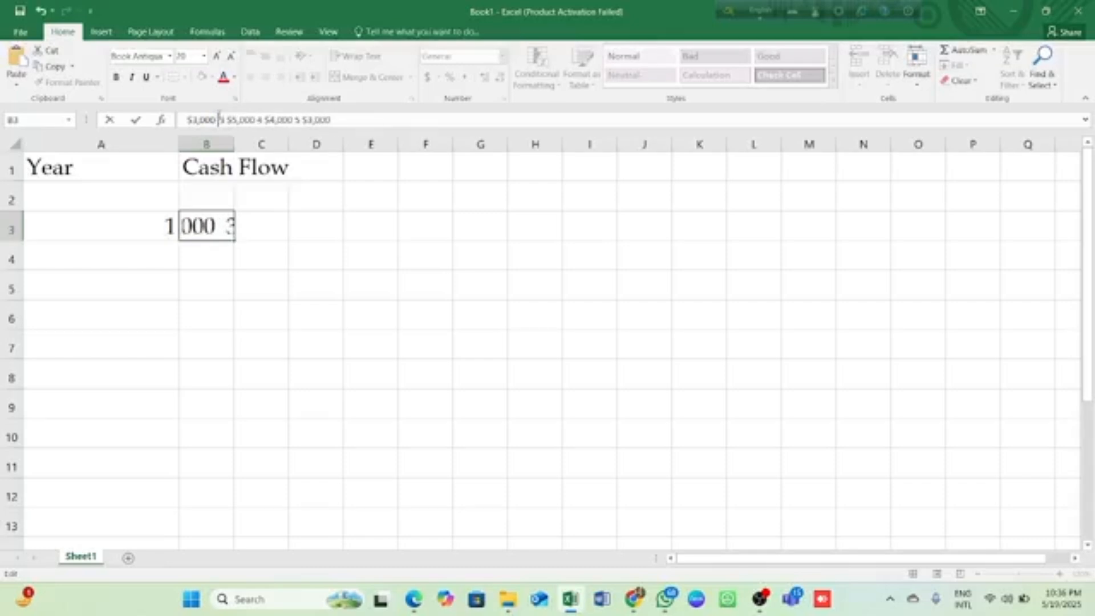
{"action": "left_click", "coordinate": [166, 248]}
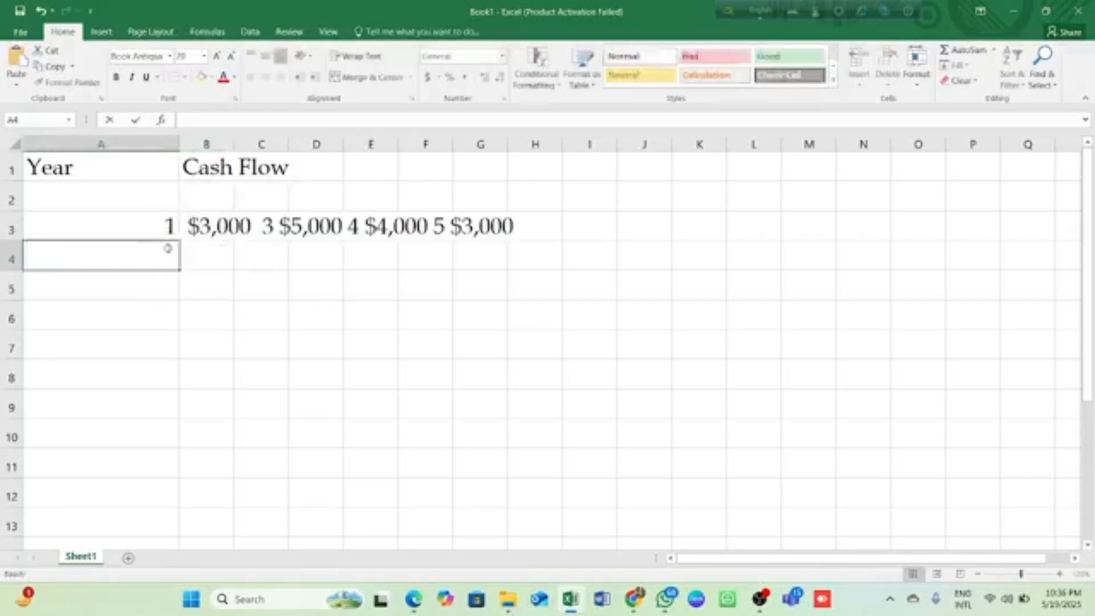
{"action": "key", "text": "ctrl+v"}
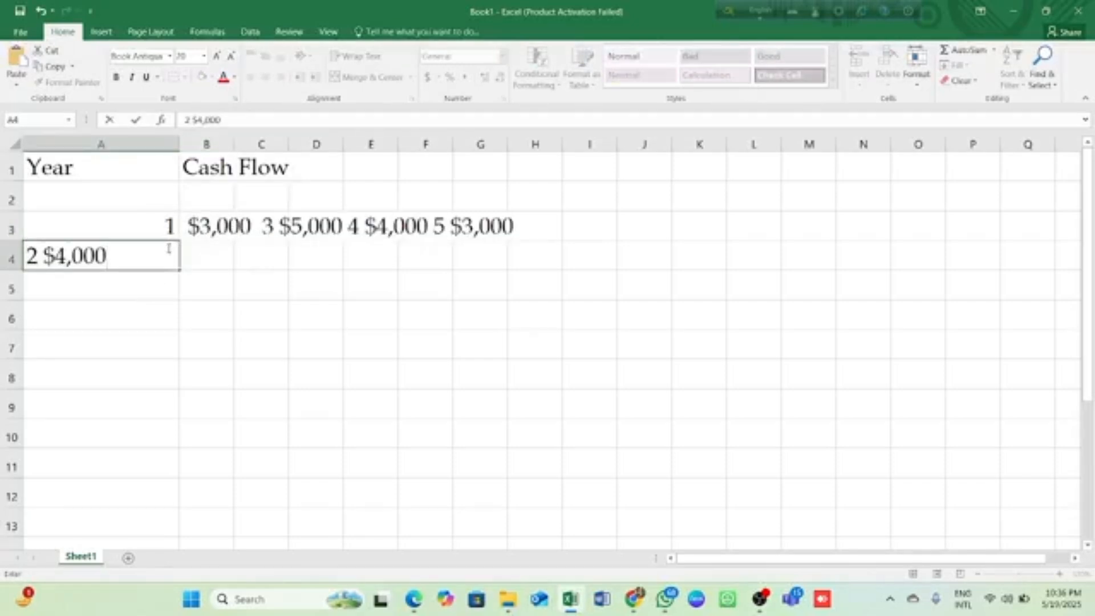
{"action": "left_click_drag", "start_coordinate": [126, 257], "coordinate": [44, 255]}
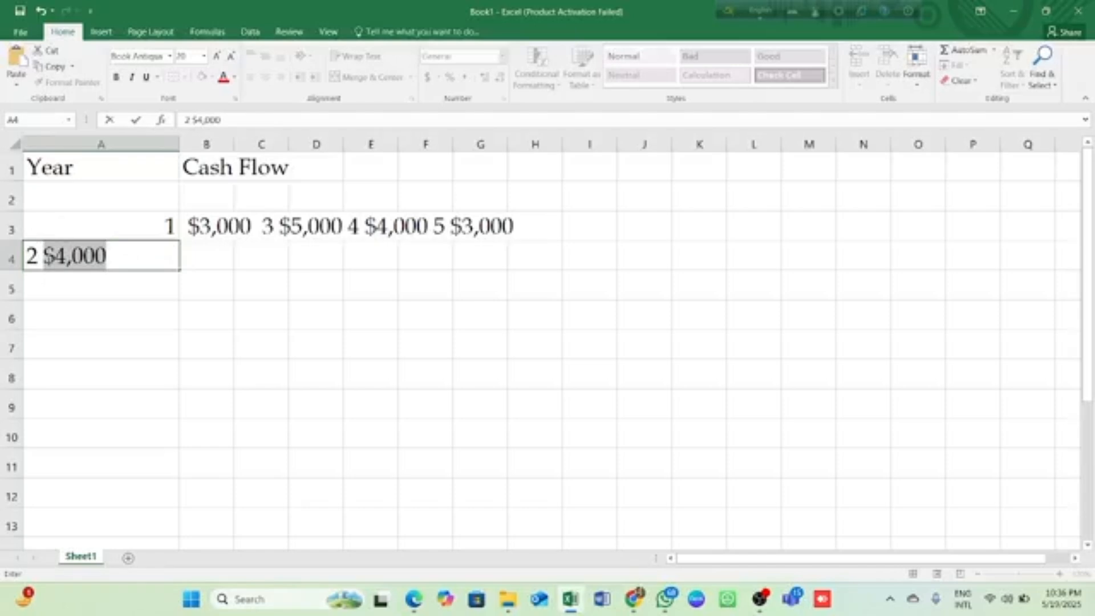
{"action": "left_click", "coordinate": [43, 257]}
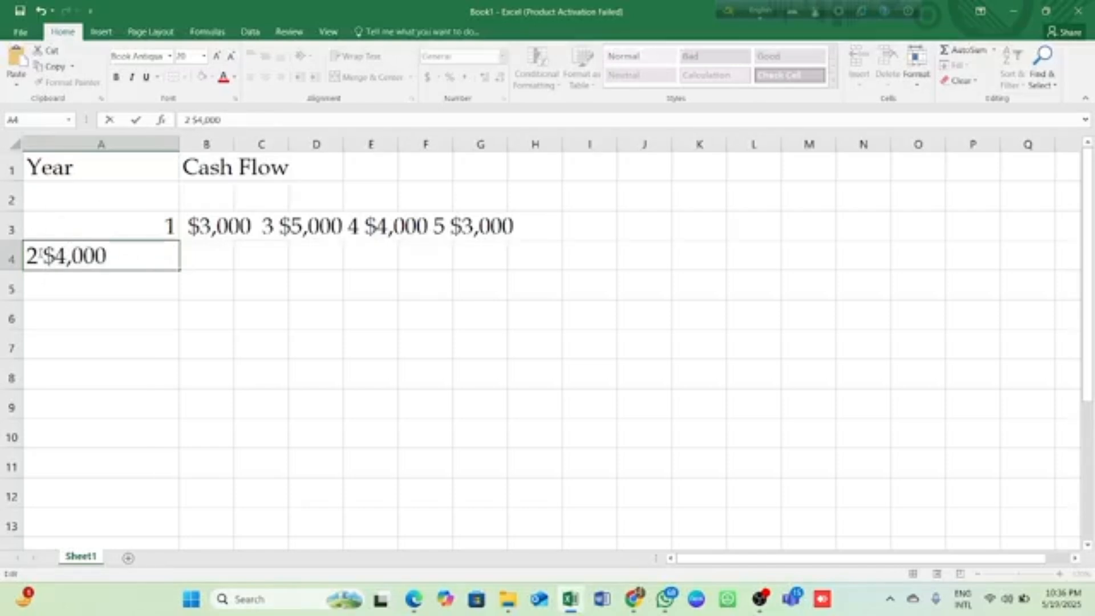
{"action": "left_click_drag", "start_coordinate": [44, 257], "coordinate": [108, 257]}
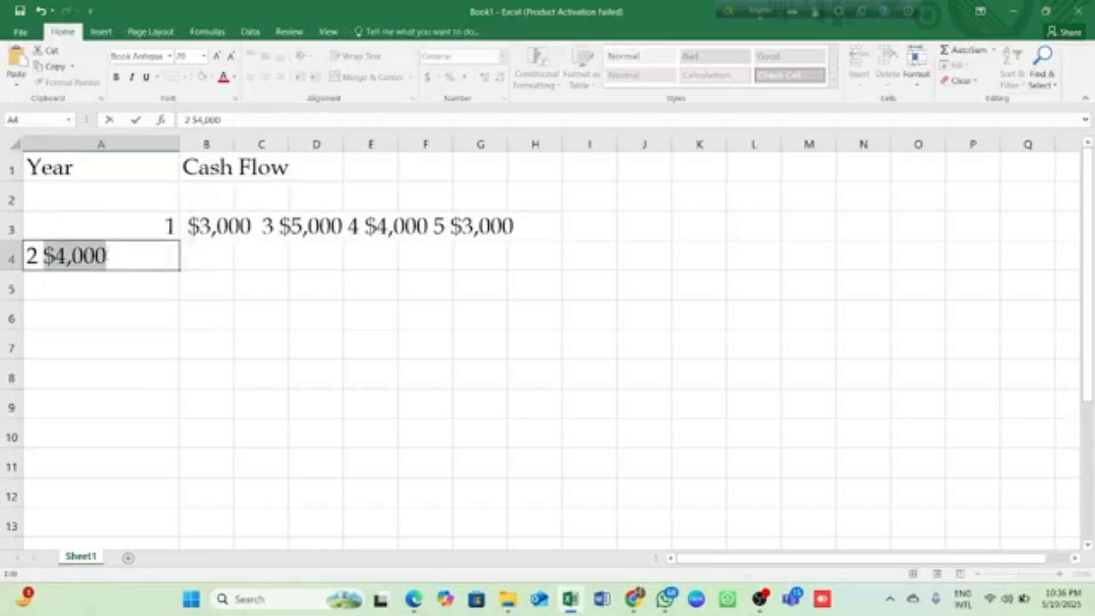
{"action": "key", "text": "ctrl+x"}
{"action": "left_click", "coordinate": [214, 251]}
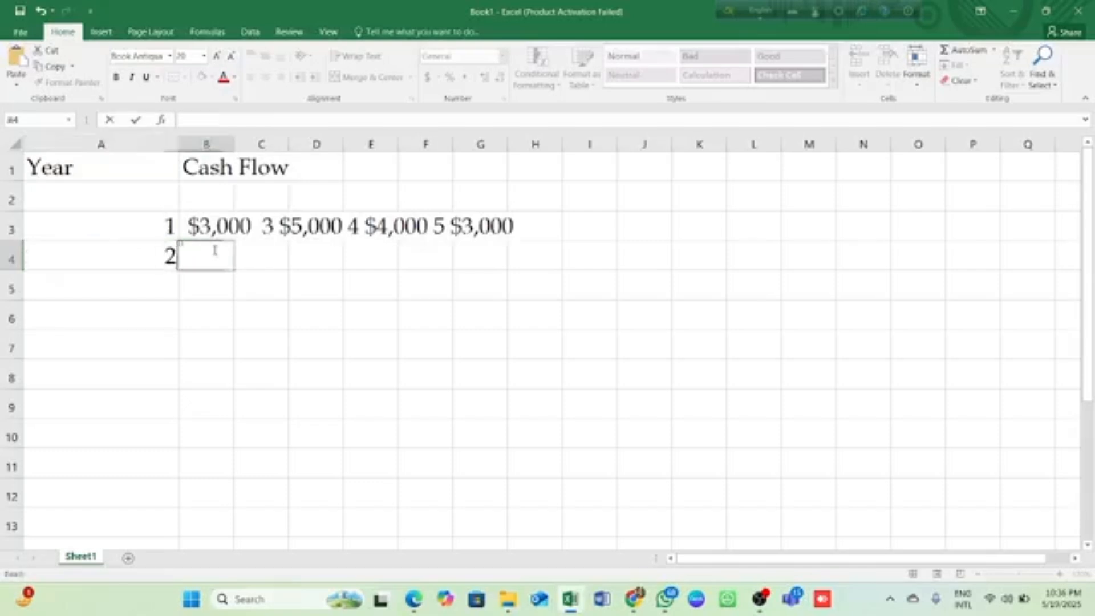
{"action": "key", "text": "ctrl+v"}
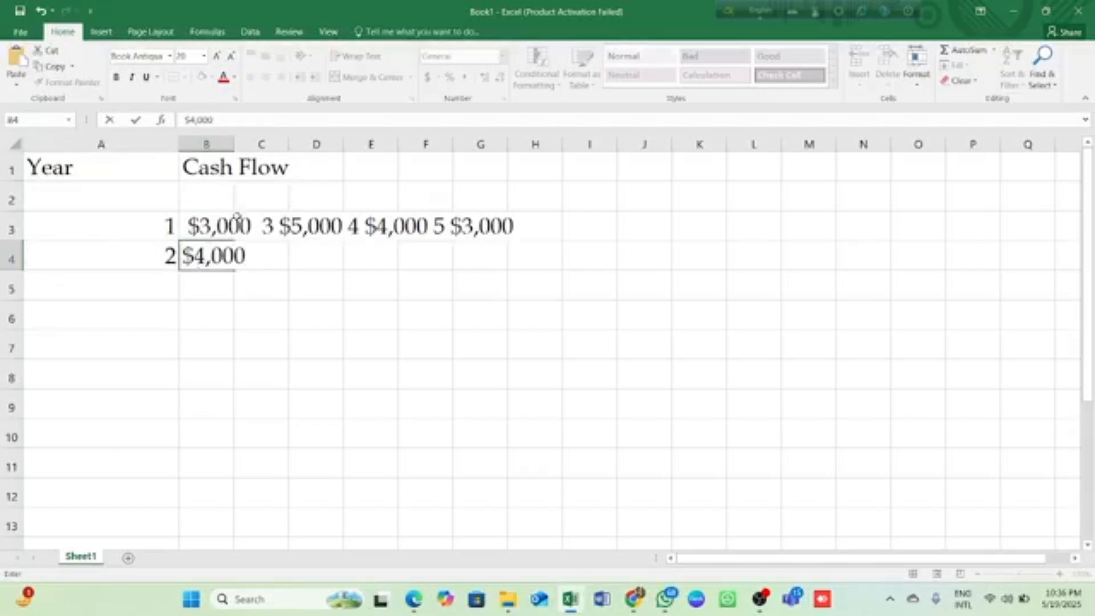
{"action": "left_click", "coordinate": [289, 323]}
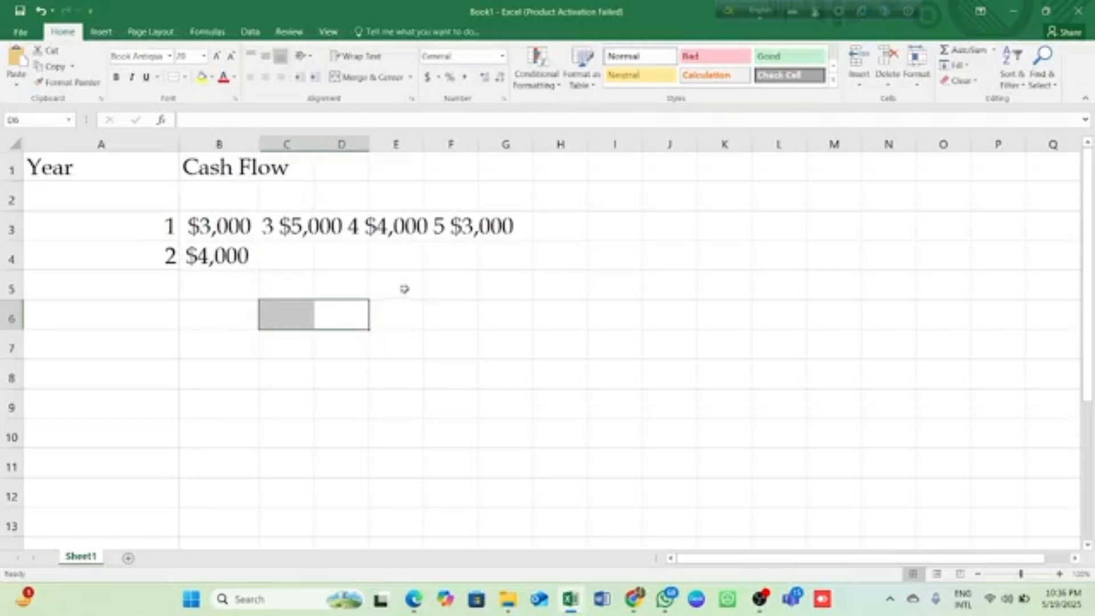
Step: Move year 3 into A5 and its $5,000 cash flow into B5
{"action": "left_click", "coordinate": [277, 231]}
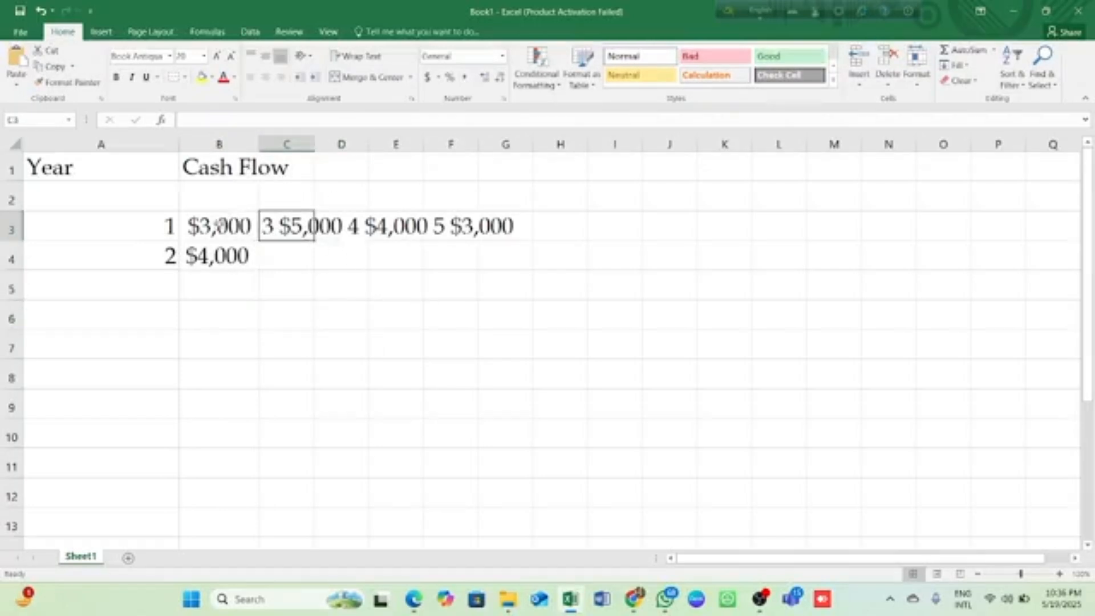
{"action": "double_click", "coordinate": [217, 226]}
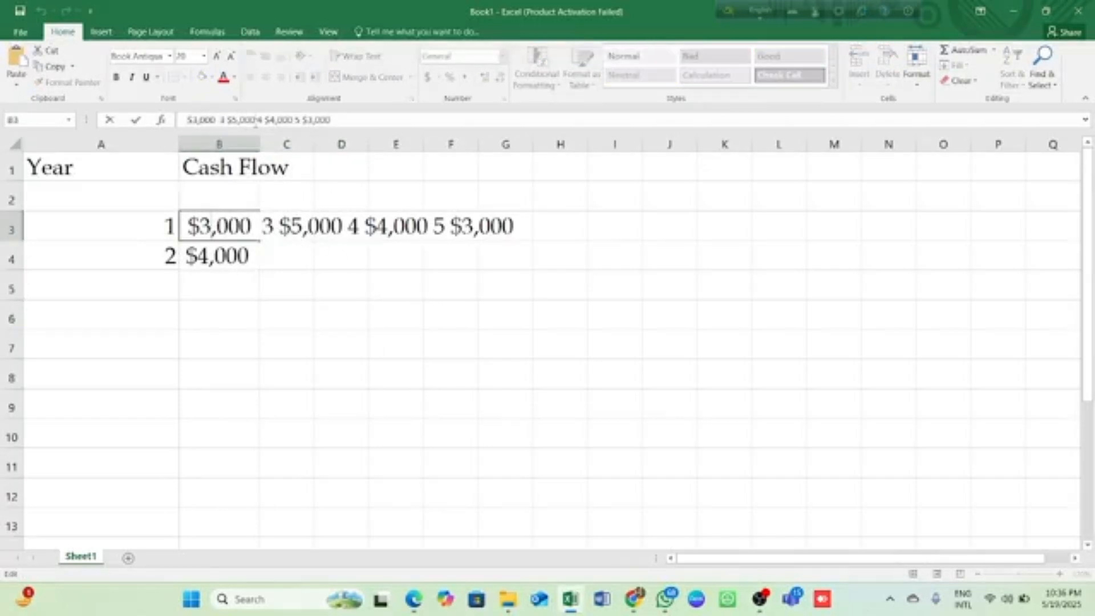
{"action": "left_click", "coordinate": [218, 120]}
{"action": "left_click_drag", "start_coordinate": [218, 120], "coordinate": [256, 121]}
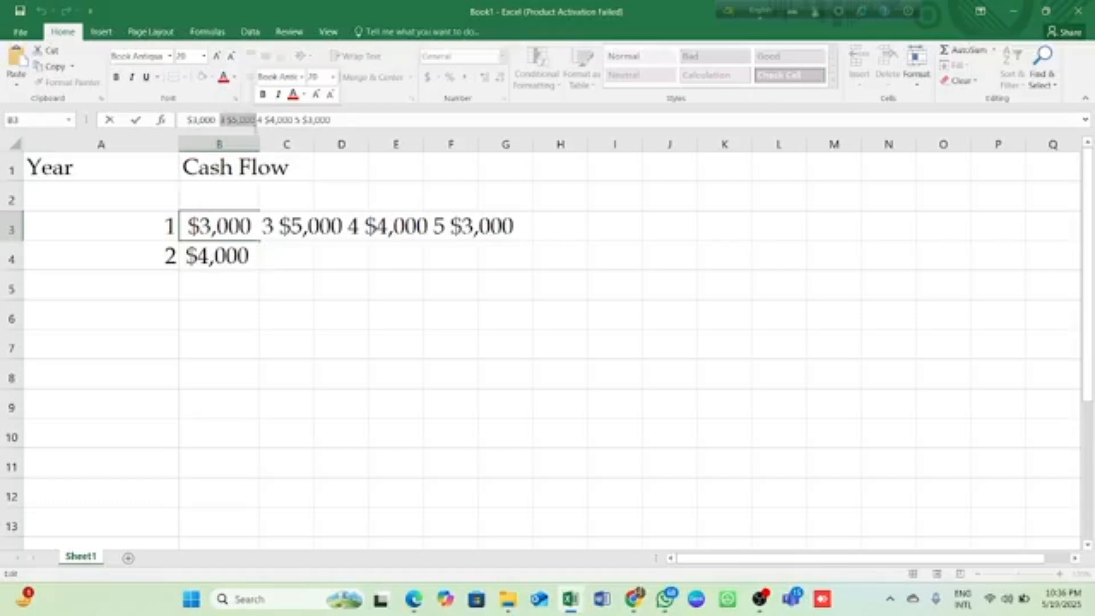
{"action": "key", "text": "BackSpace"}
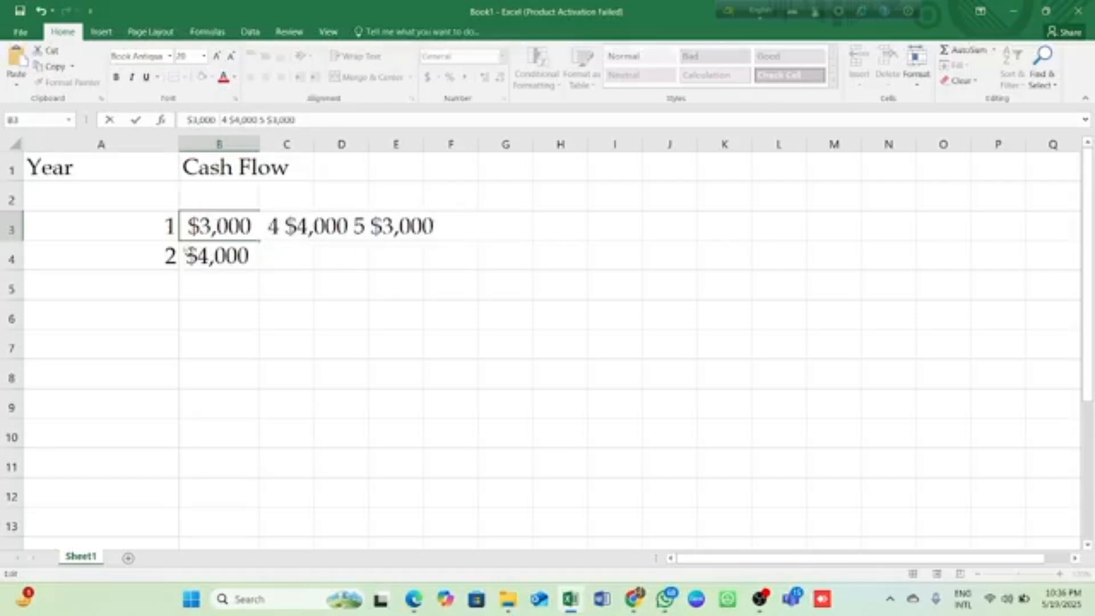
{"action": "left_click", "coordinate": [173, 287]}
{"action": "key", "text": "ctrl+v"}
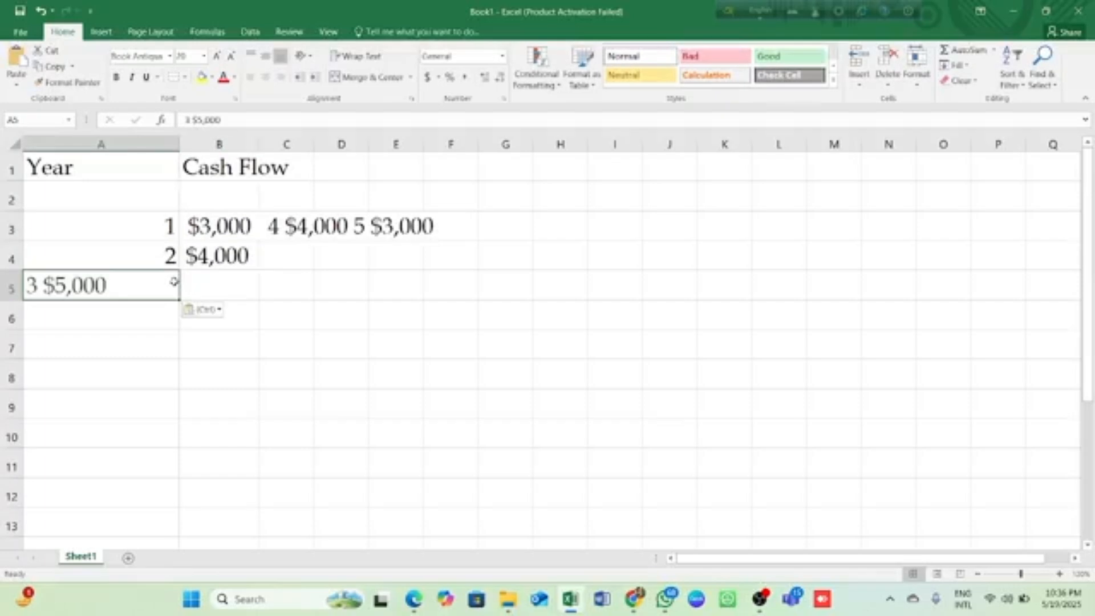
{"action": "left_click_drag", "start_coordinate": [225, 119], "coordinate": [192, 119]}
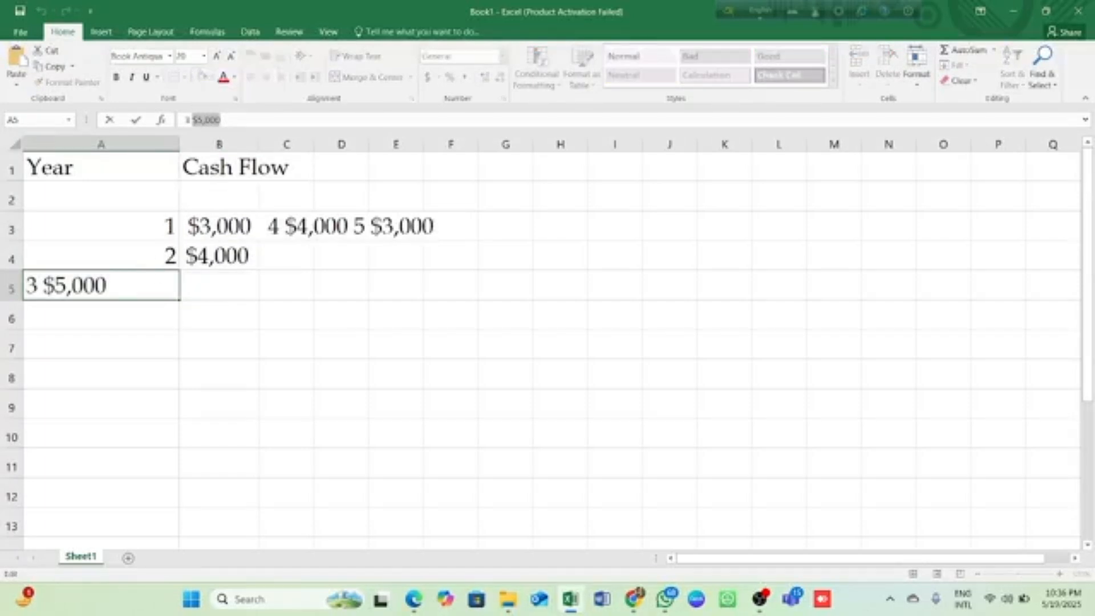
{"action": "key", "text": "ctrl+x"}
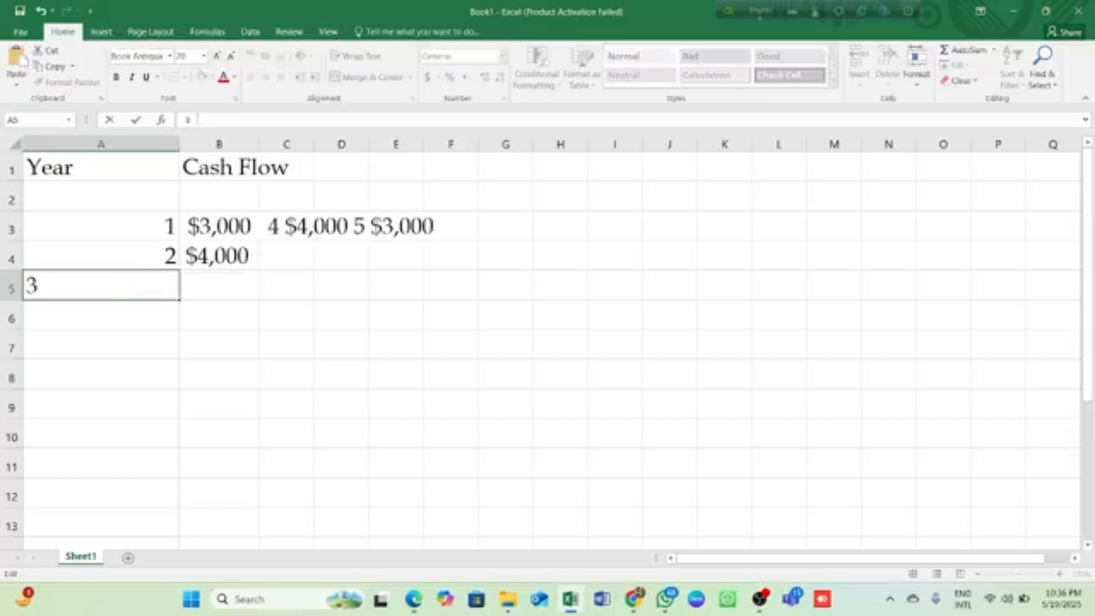
{"action": "left_click", "coordinate": [225, 283]}
{"action": "key", "text": "ctrl+v"}
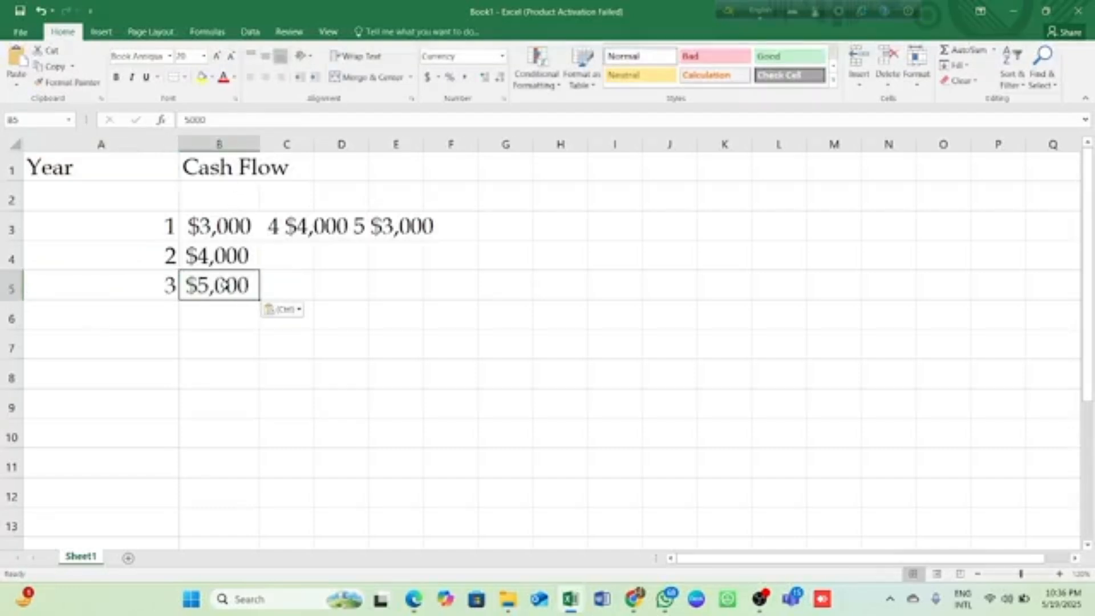
Step: Cut the '4 $4,000' pair out of B3's text and select A6
{"action": "double_click", "coordinate": [199, 226]}
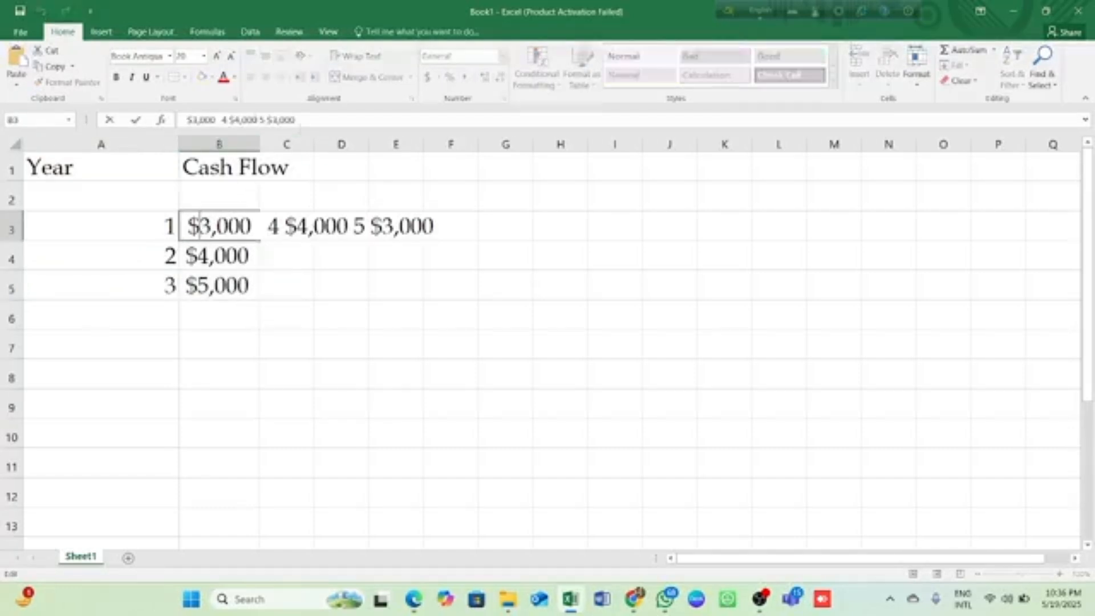
{"action": "left_click_drag", "start_coordinate": [259, 120], "coordinate": [221, 120]}
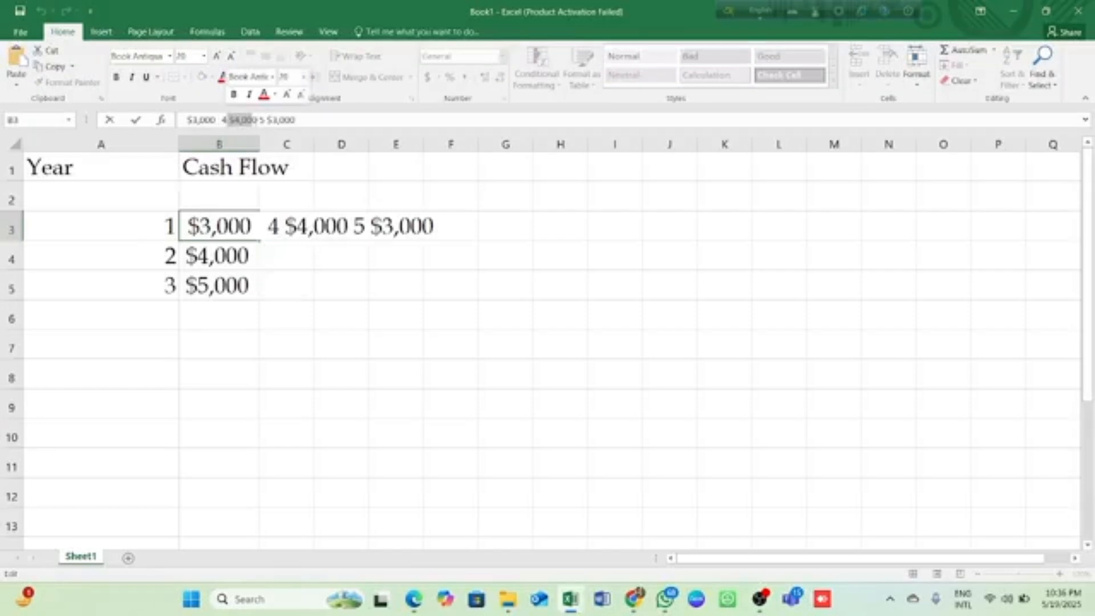
{"action": "left_click", "coordinate": [255, 119]}
{"action": "left_click_drag", "start_coordinate": [258, 119], "coordinate": [222, 120]}
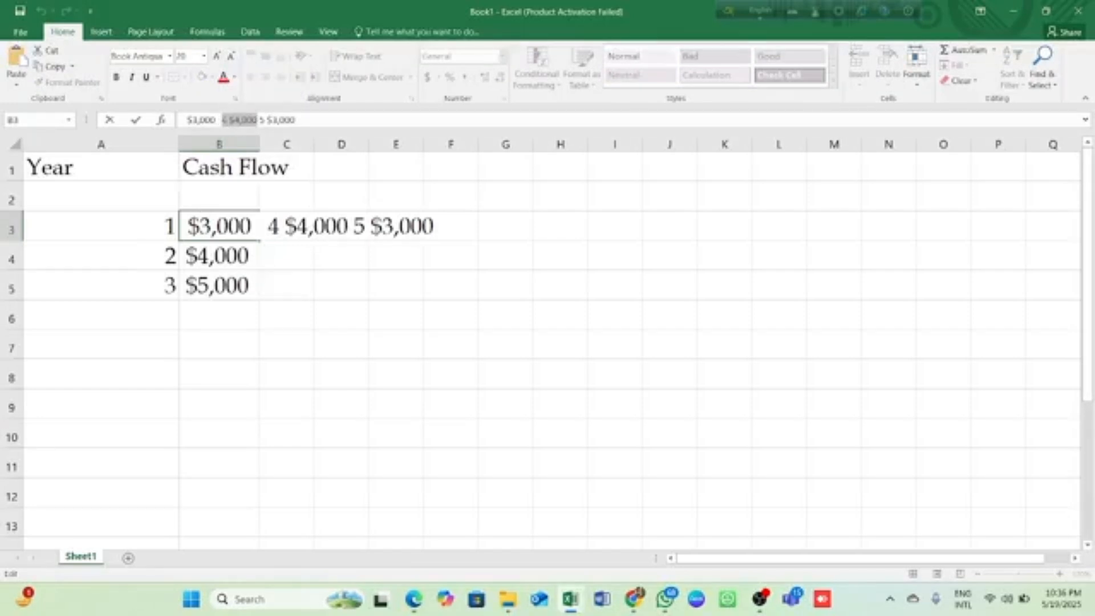
{"action": "key", "text": "BackSpace"}
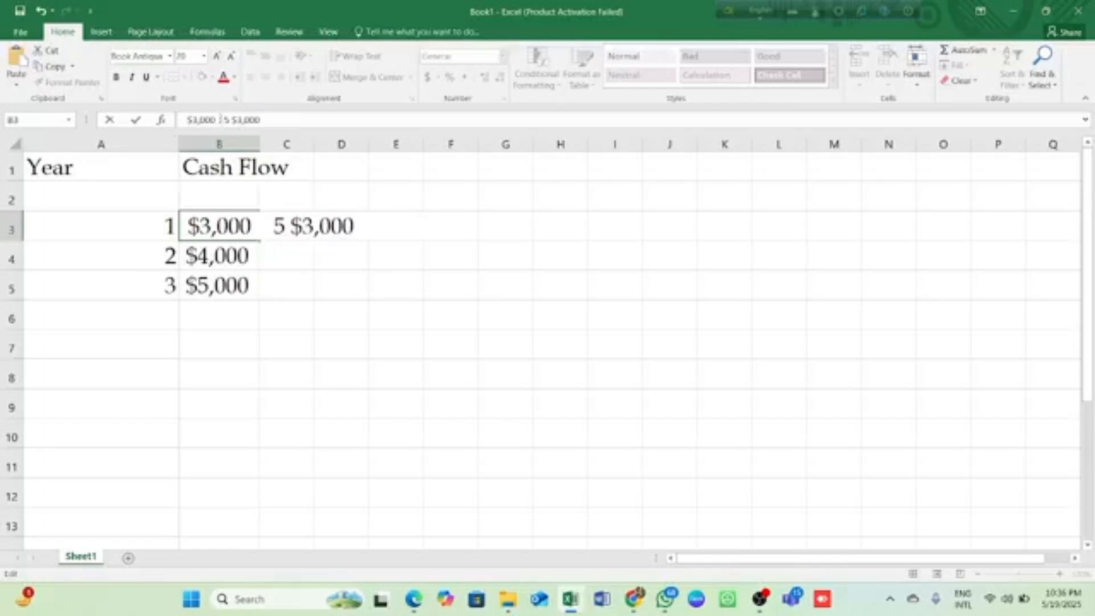
{"action": "left_click", "coordinate": [174, 309]}
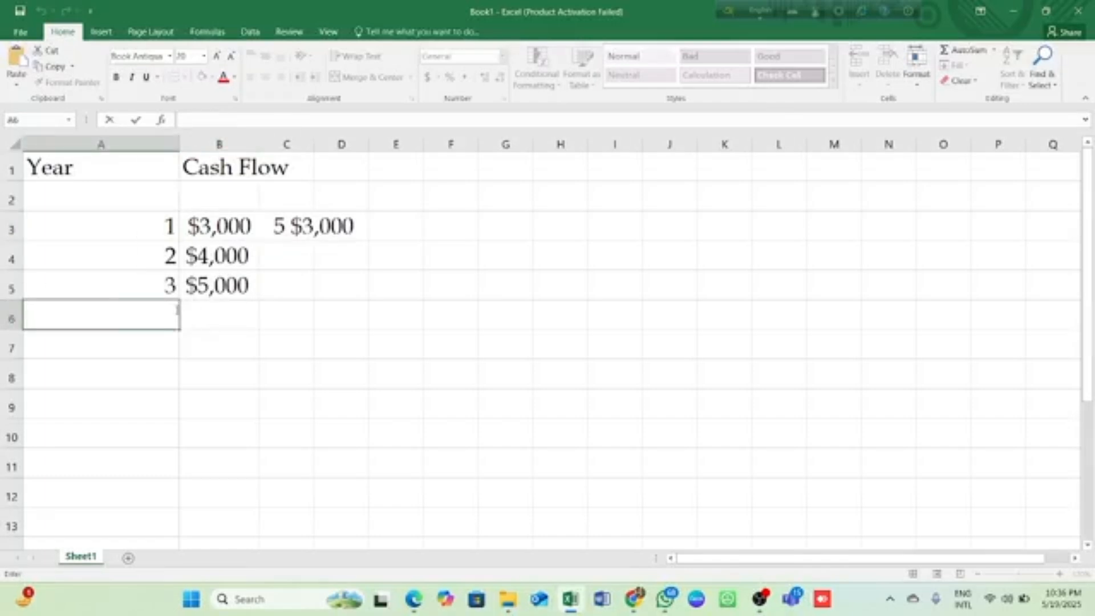
Step: Put year 4 in A6 and its $4,000 cash flow in B6
{"action": "key", "text": "ctrl+v"}
{"action": "left_click_drag", "start_coordinate": [224, 120], "coordinate": [198, 119]}
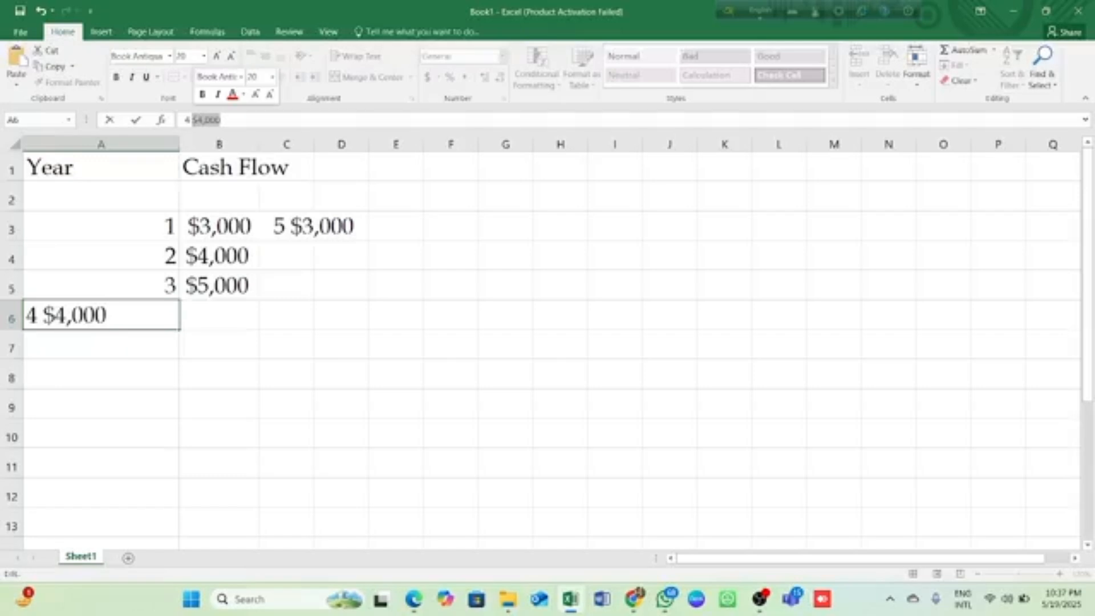
{"action": "key", "text": "BackSpace"}
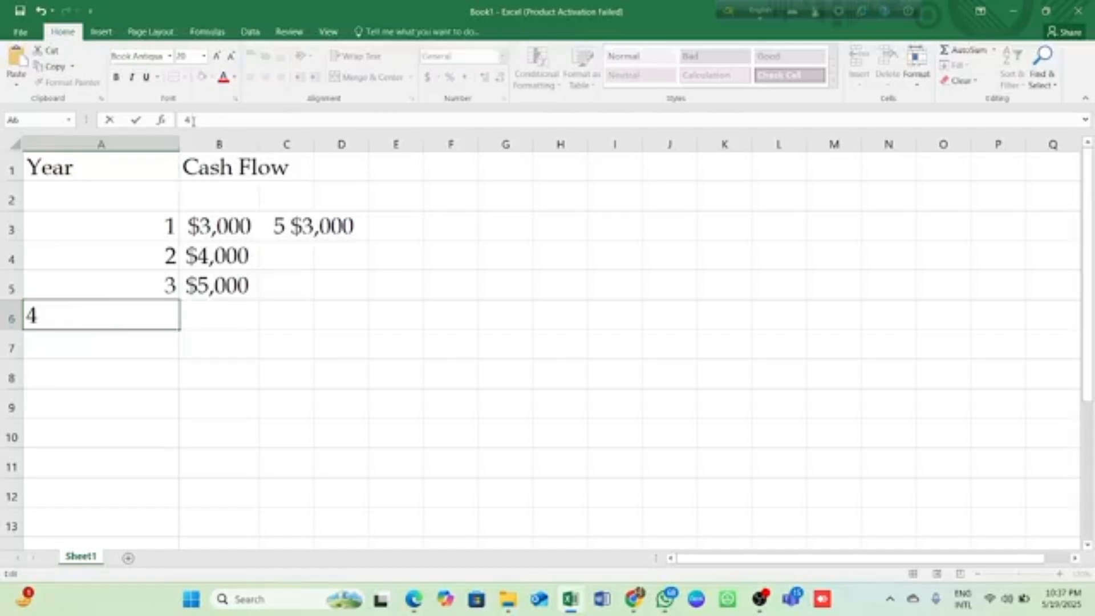
{"action": "left_click", "coordinate": [229, 317]}
{"action": "key", "text": "ctrl+v"}
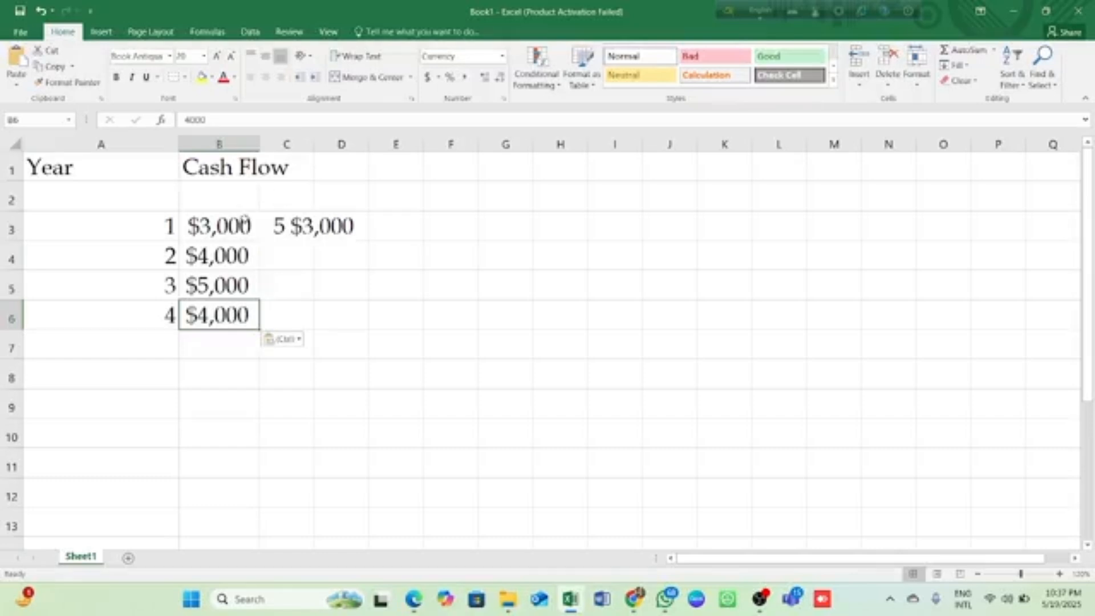
Step: Delete the leftover '5 $3,000' text from cell B3
{"action": "left_click", "coordinate": [231, 225]}
{"action": "left_click_drag", "start_coordinate": [260, 120], "coordinate": [223, 119]}
{"action": "double_click", "coordinate": [227, 119]}
{"action": "double_click", "coordinate": [260, 120]}
{"action": "left_click", "coordinate": [261, 120]}
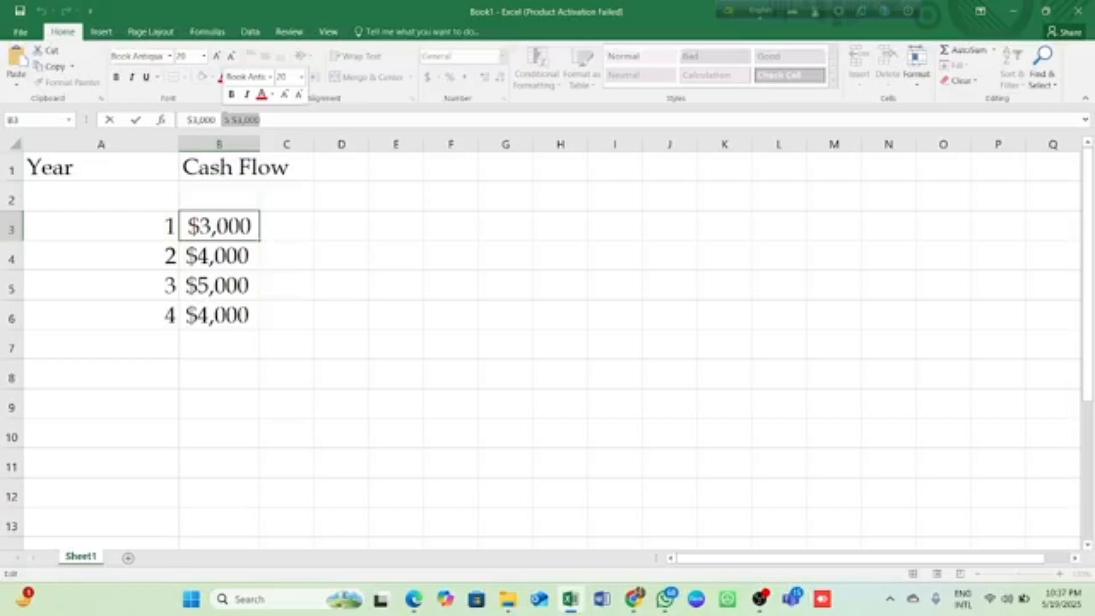
{"action": "key", "text": "BackSpace"}
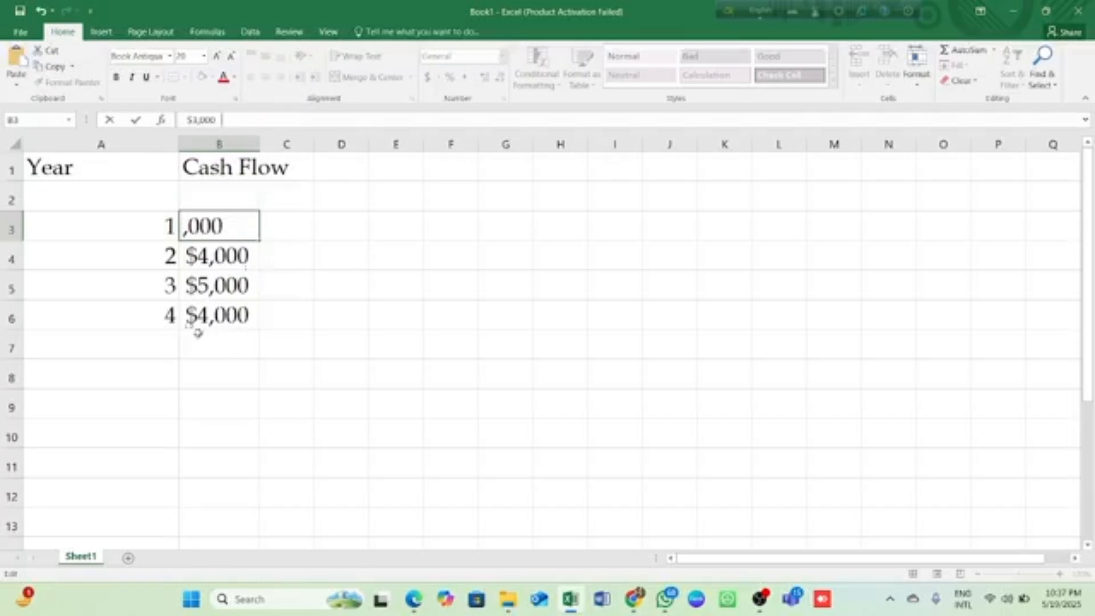
Step: Put year 5 in A7 and $3,000 in B7, then widen column B
{"action": "left_click", "coordinate": [172, 339]}
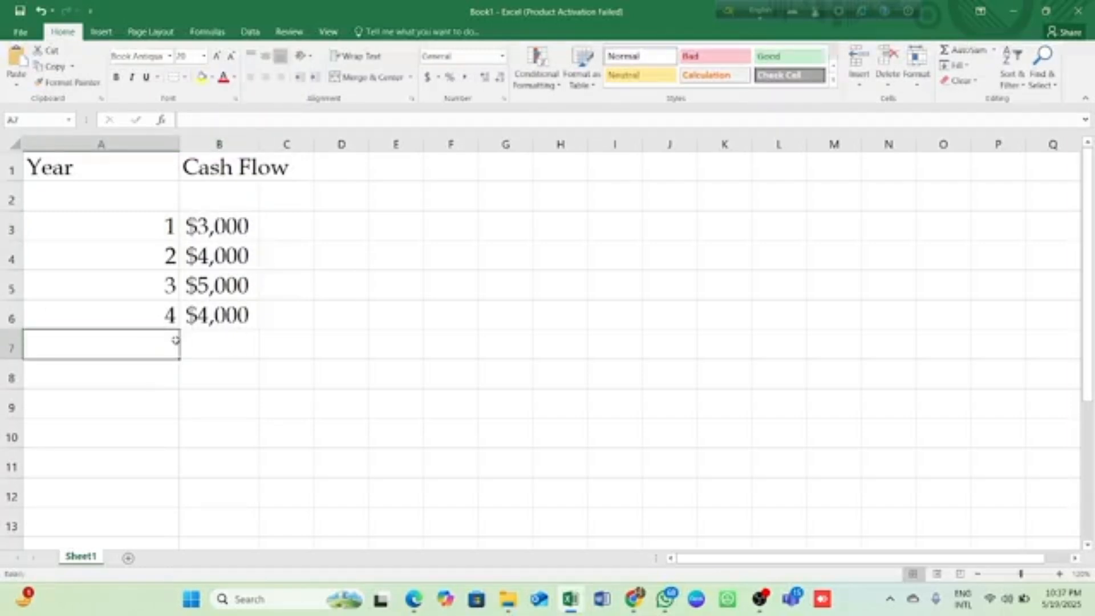
{"action": "double_click", "coordinate": [176, 339]}
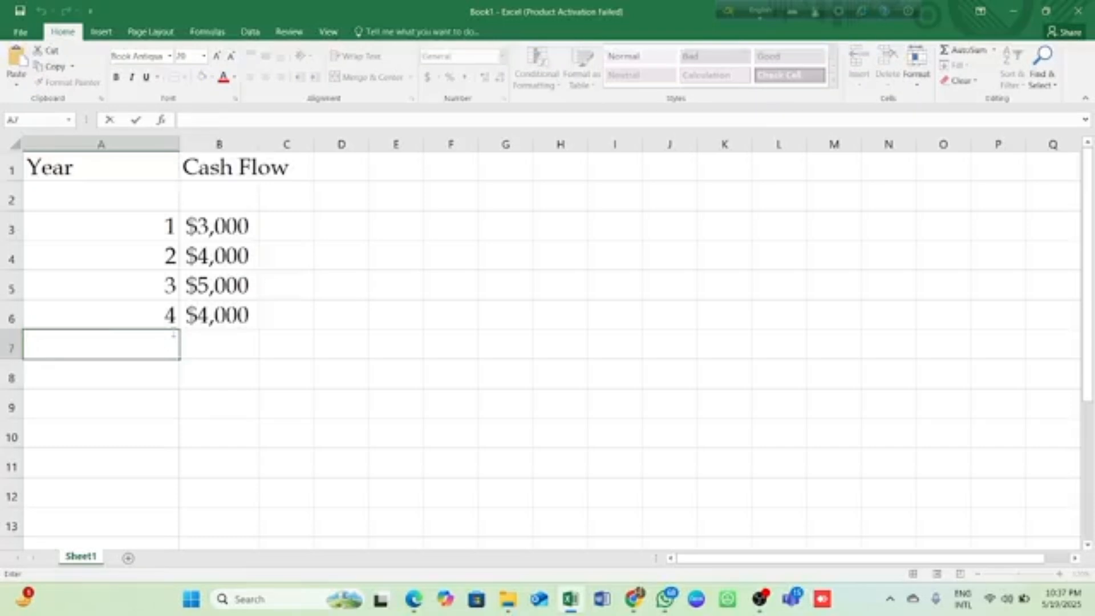
{"action": "key", "text": "ctrl+v"}
{"action": "left_click_drag", "start_coordinate": [116, 346], "coordinate": [50, 345]}
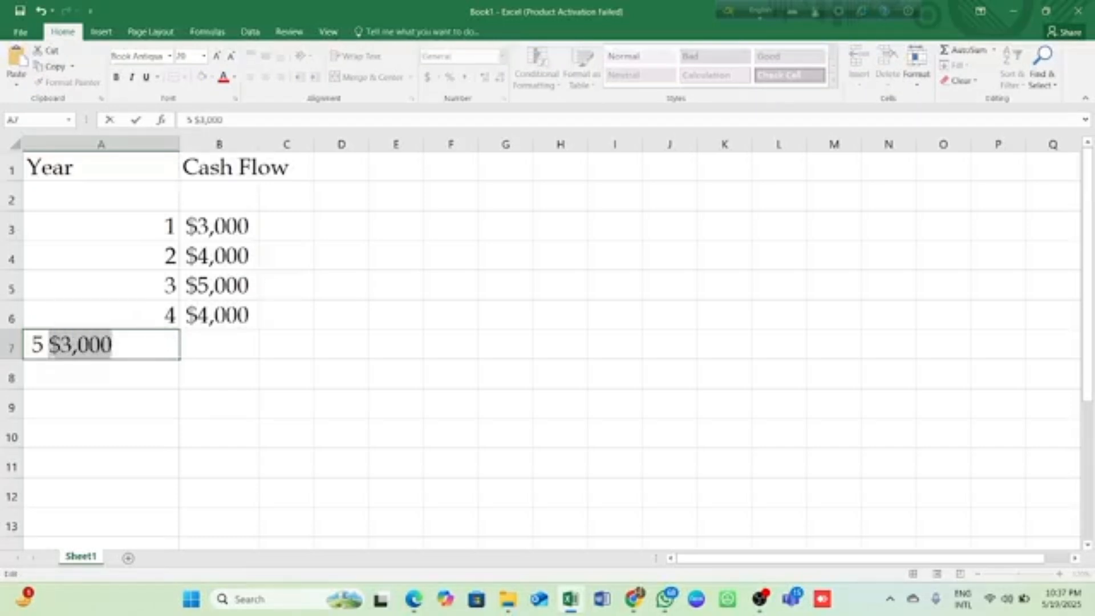
{"action": "key", "text": "ctrl+x"}
{"action": "left_click", "coordinate": [221, 345]}
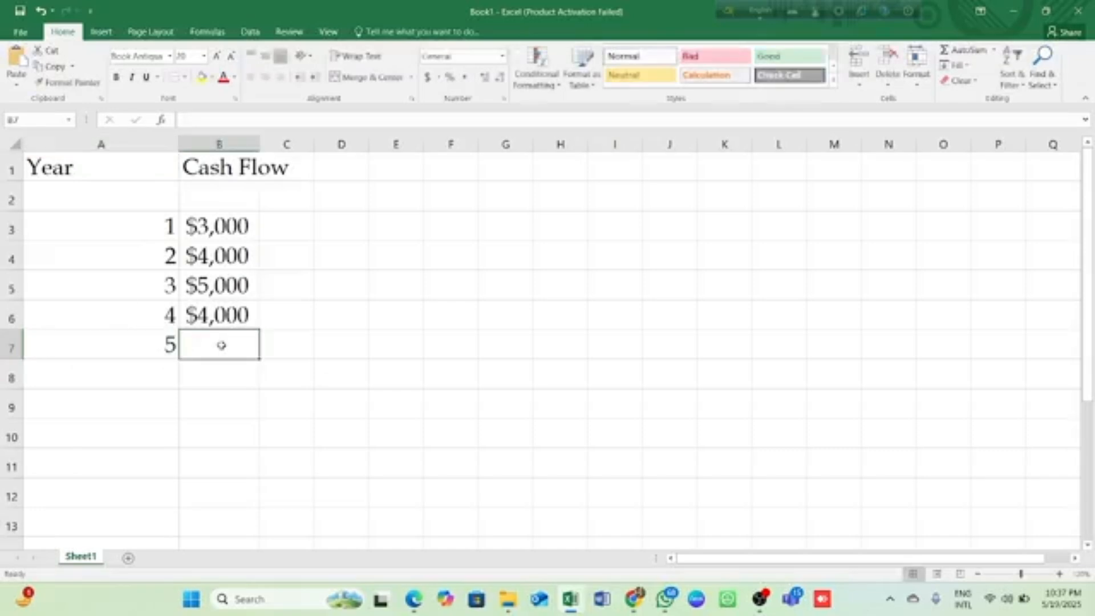
{"action": "key", "text": "ctrl+v"}
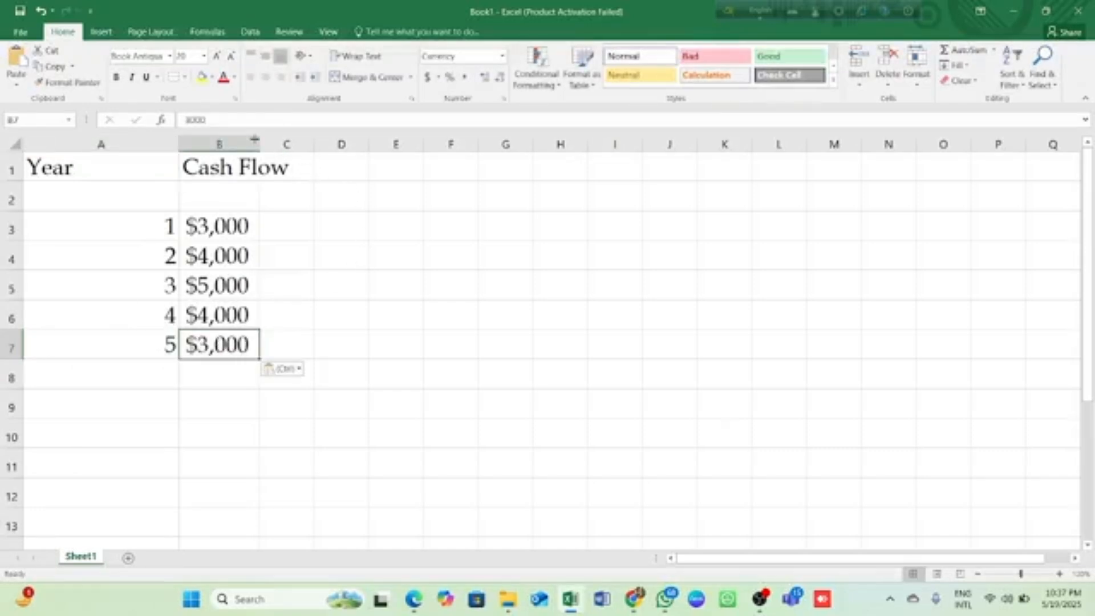
{"action": "left_click_drag", "start_coordinate": [260, 137], "coordinate": [296, 137]}
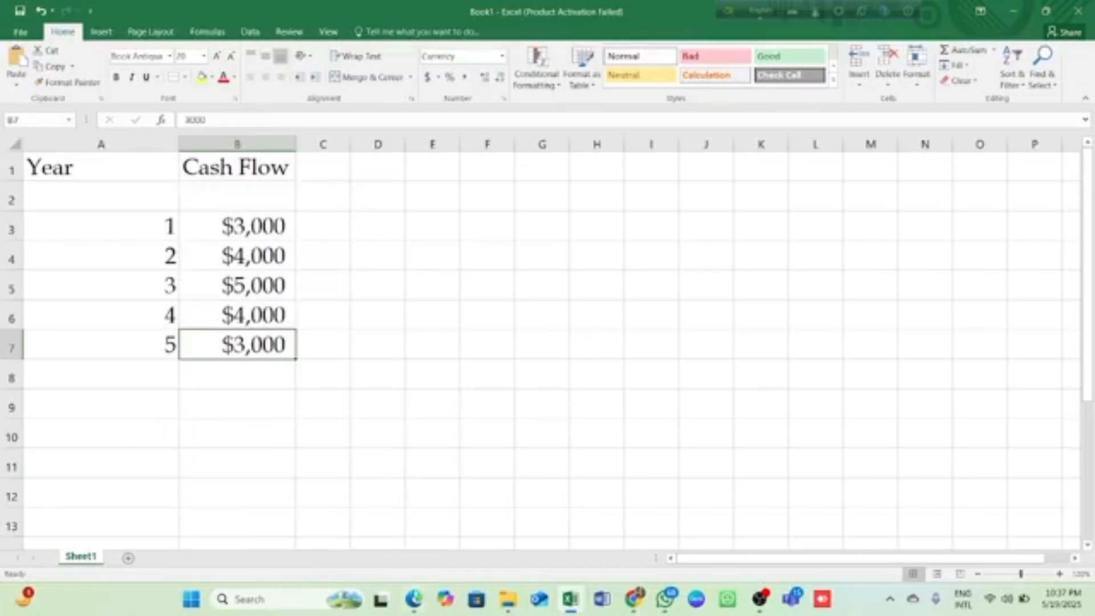
Step: Switch to the lecture PDF and scroll to the page 4 PV factor table
{"action": "mouse_move", "coordinate": [414, 599]}
{"action": "left_click", "coordinate": [403, 539]}
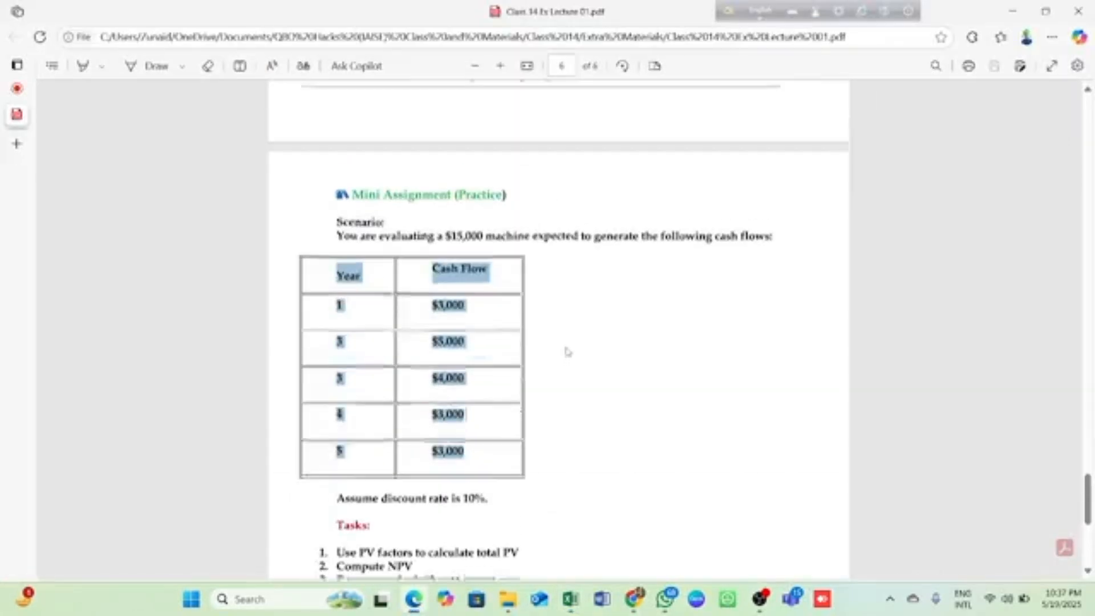
{"action": "scroll", "coordinate": [567, 352], "scroll_direction": "up", "scroll_amount": 15}
{"action": "scroll", "coordinate": [566, 346], "scroll_direction": "up", "scroll_amount": 5}
{"action": "scroll", "coordinate": [564, 349], "scroll_direction": "down", "scroll_amount": 6}
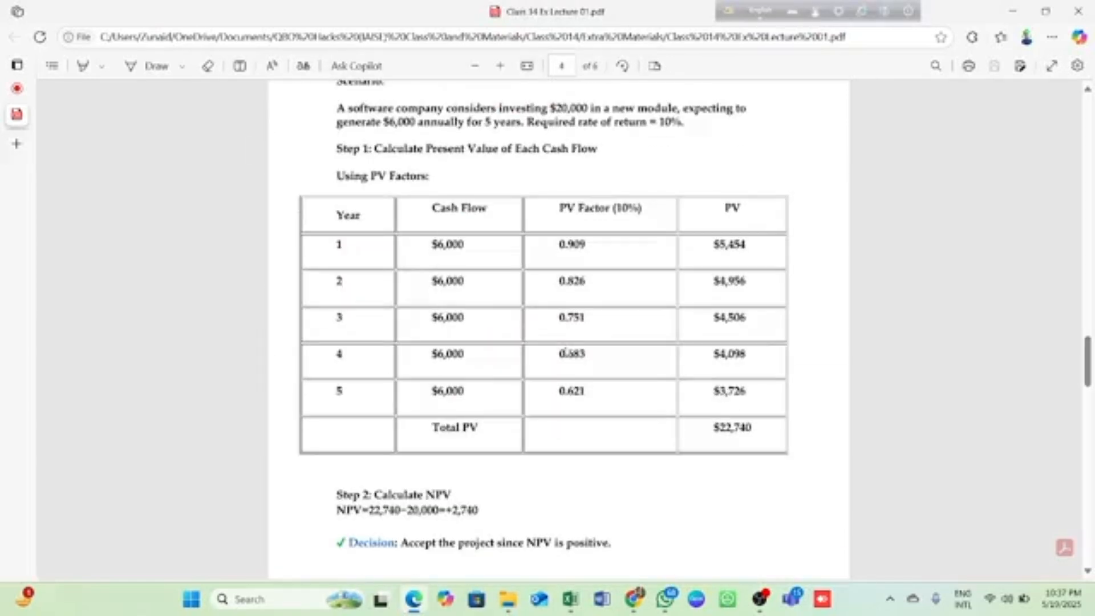
{"action": "scroll", "coordinate": [565, 352], "scroll_direction": "down", "scroll_amount": 1}
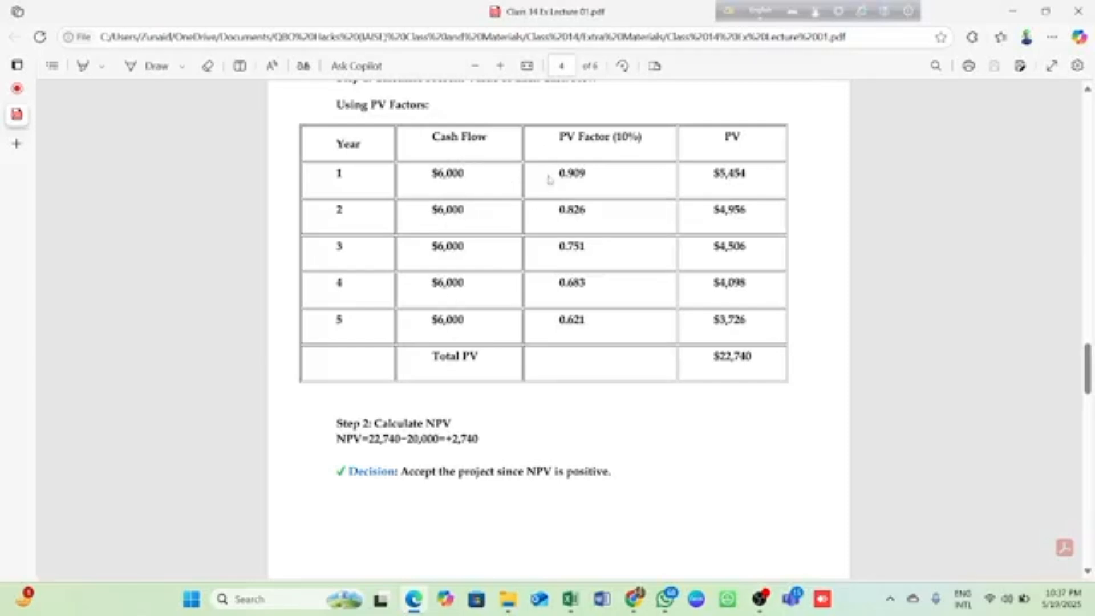
{"action": "scroll", "coordinate": [542, 211], "scroll_direction": "down", "scroll_amount": 15}
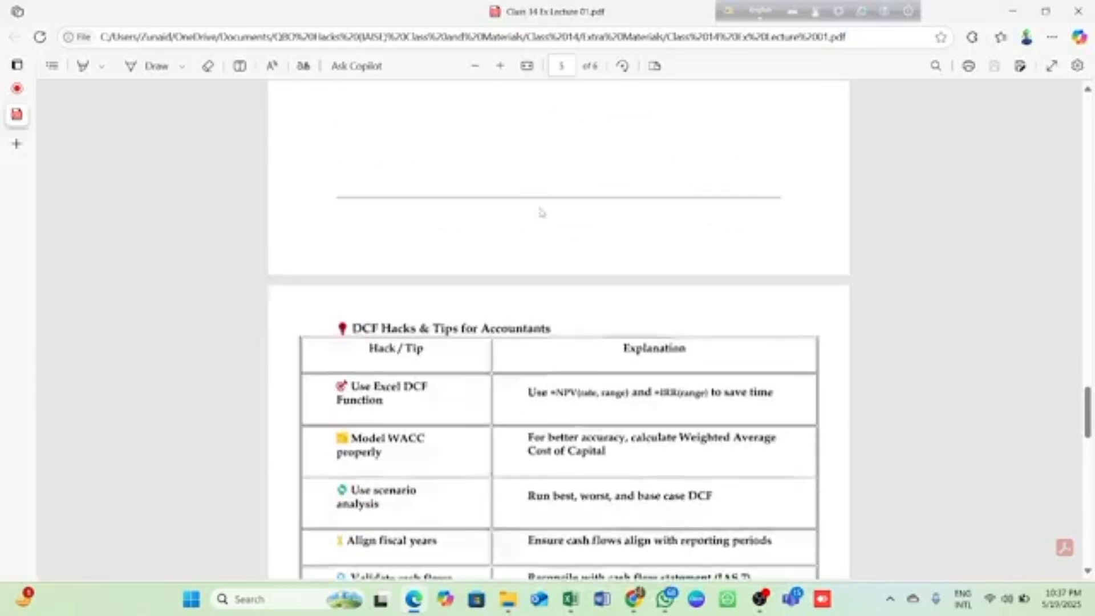
{"action": "scroll", "coordinate": [542, 208], "scroll_direction": "down", "scroll_amount": 12}
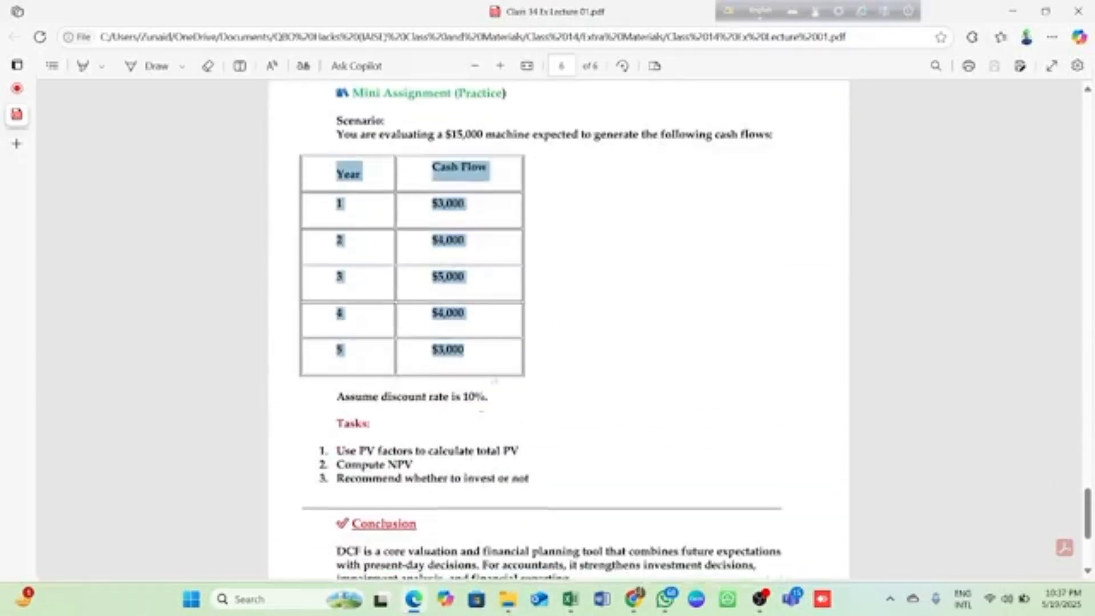
{"action": "scroll", "coordinate": [605, 414], "scroll_direction": "up", "scroll_amount": 20}
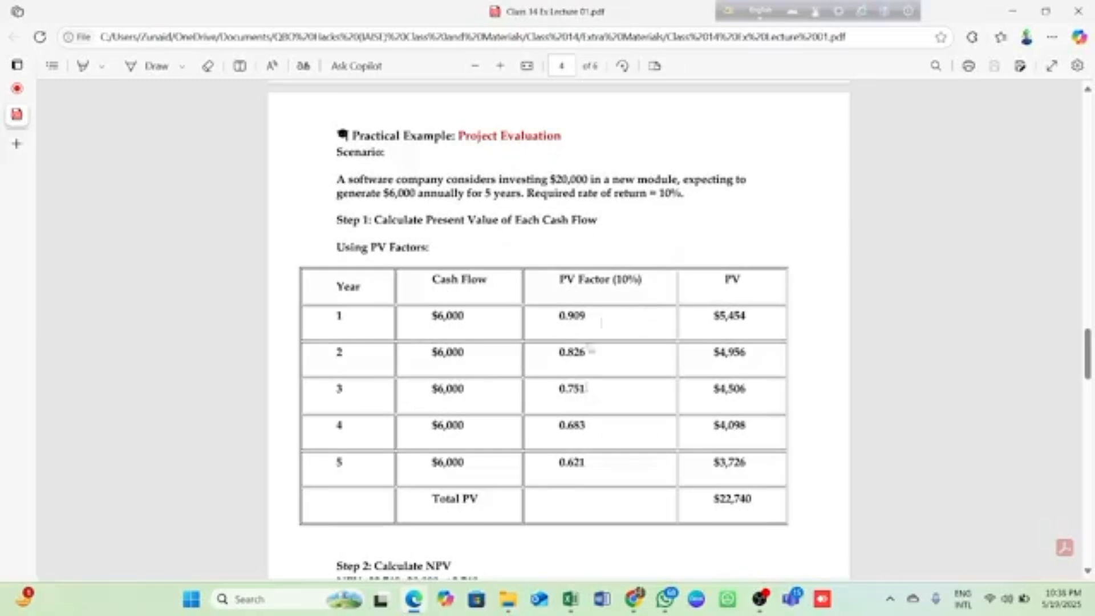
Step: Try selecting the year 1–5 PV factor values in the PDF table
{"action": "double_click", "coordinate": [556, 317]}
{"action": "double_click", "coordinate": [591, 390]}
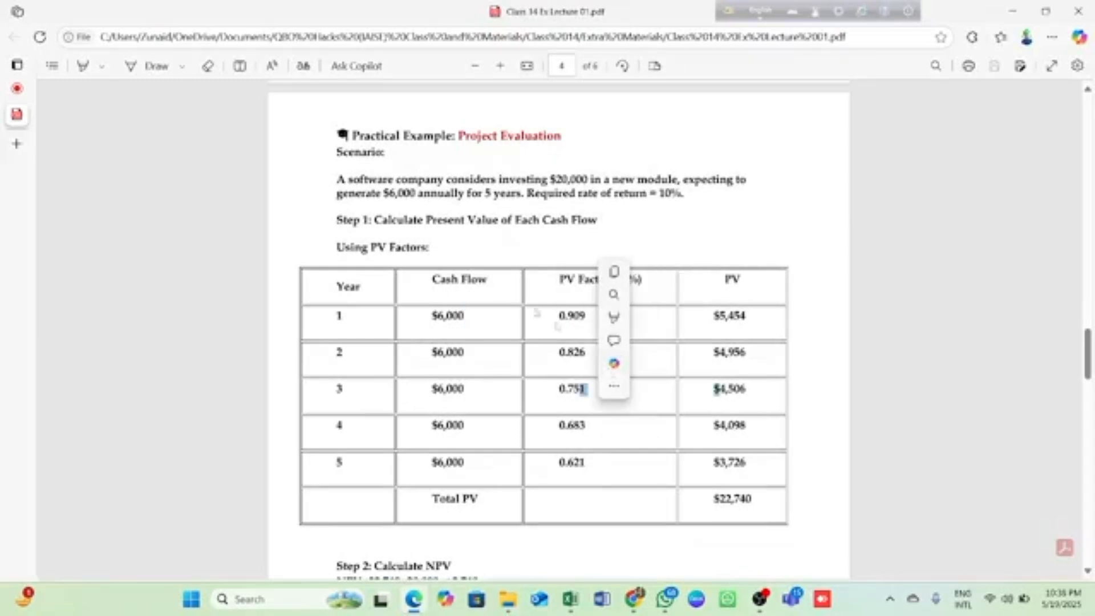
{"action": "double_click", "coordinate": [556, 316]}
{"action": "left_click", "coordinate": [554, 314]}
{"action": "left_click_drag", "start_coordinate": [554, 313], "coordinate": [589, 459]}
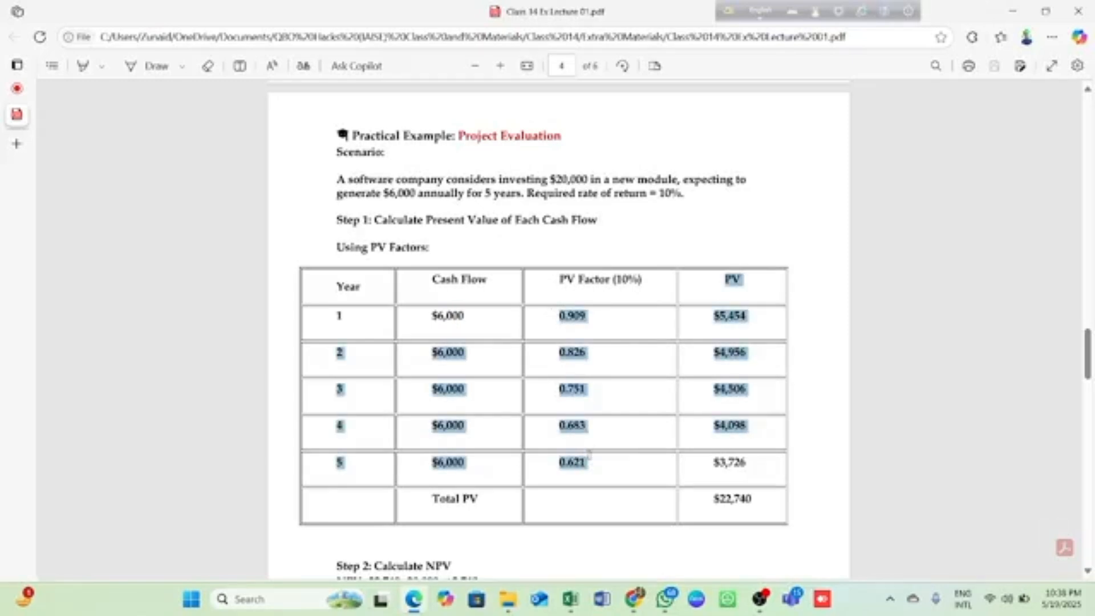
{"action": "left_click", "coordinate": [618, 462]}
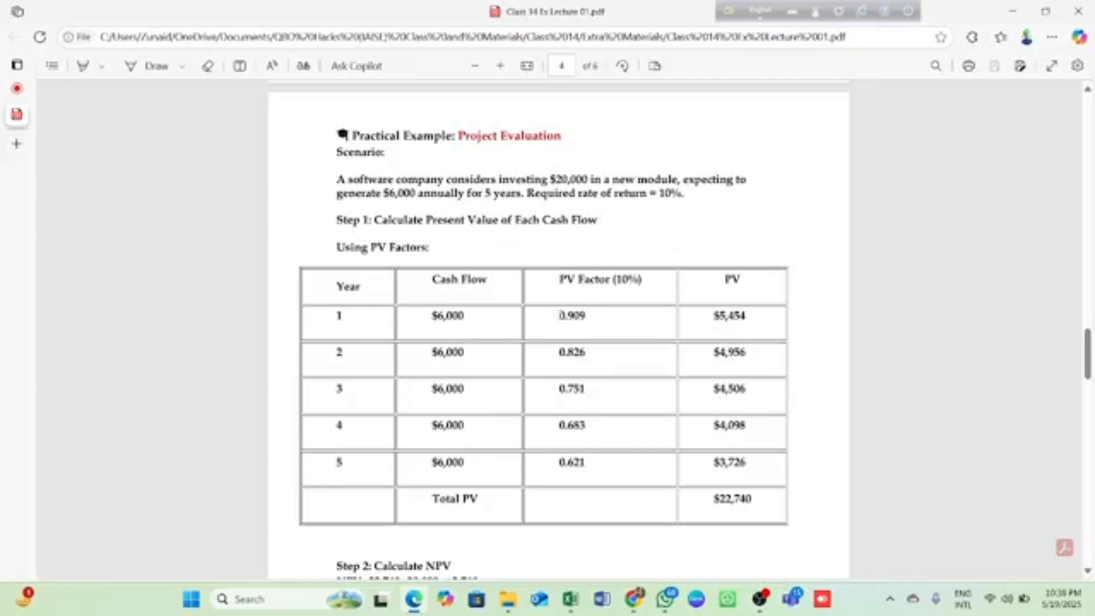
{"action": "left_click_drag", "start_coordinate": [560, 315], "coordinate": [586, 404]}
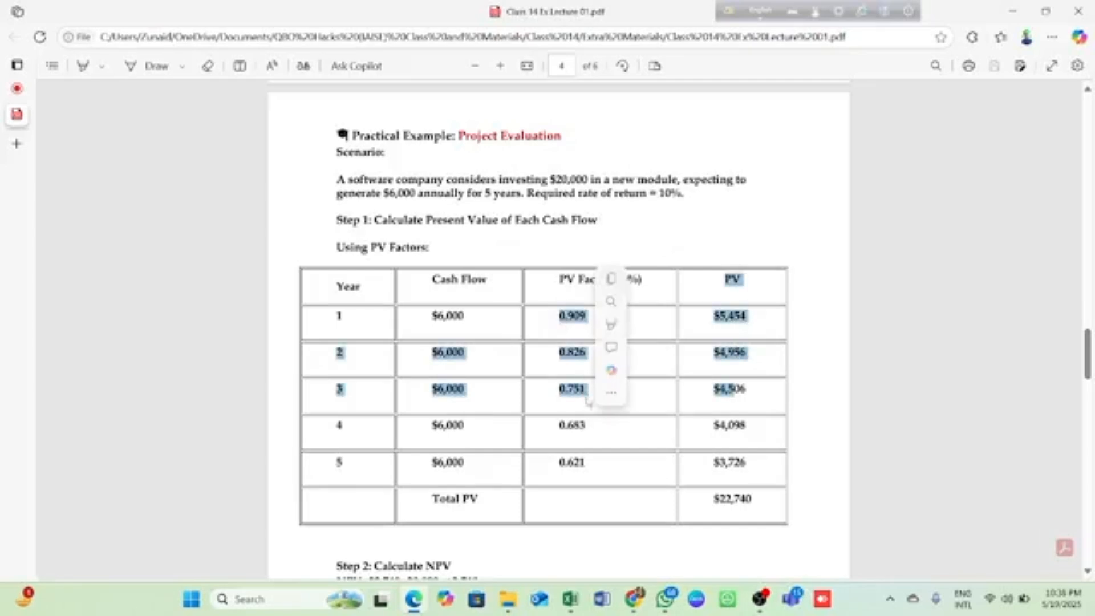
{"action": "left_click", "coordinate": [539, 326]}
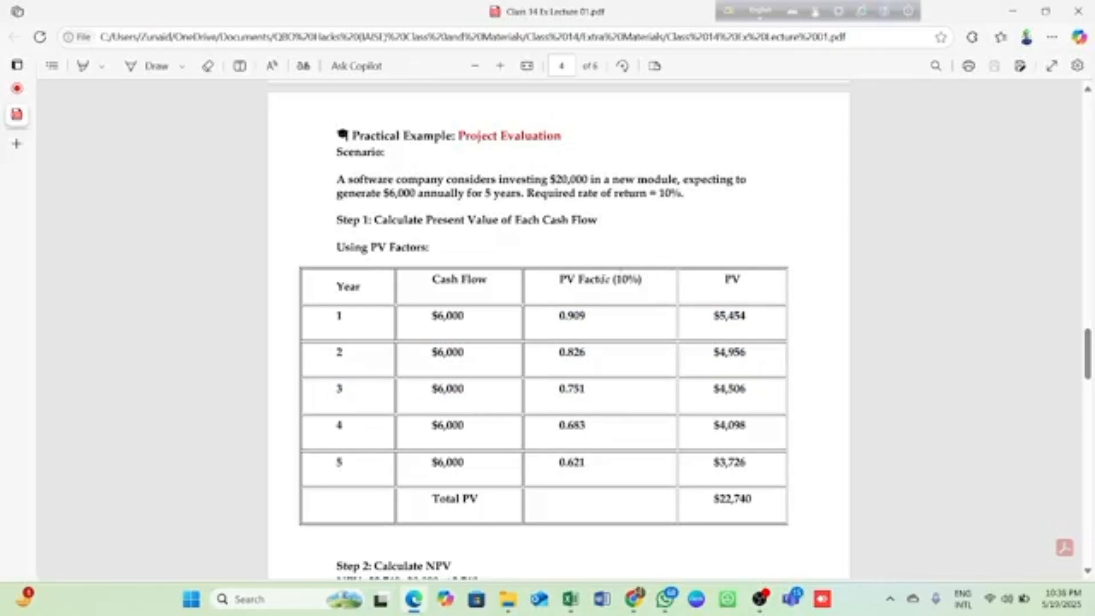
Step: Copy the 'PV Factor (10%)' heading from the PDF into Excel cell C1
{"action": "left_click_drag", "start_coordinate": [560, 280], "coordinate": [644, 282]}
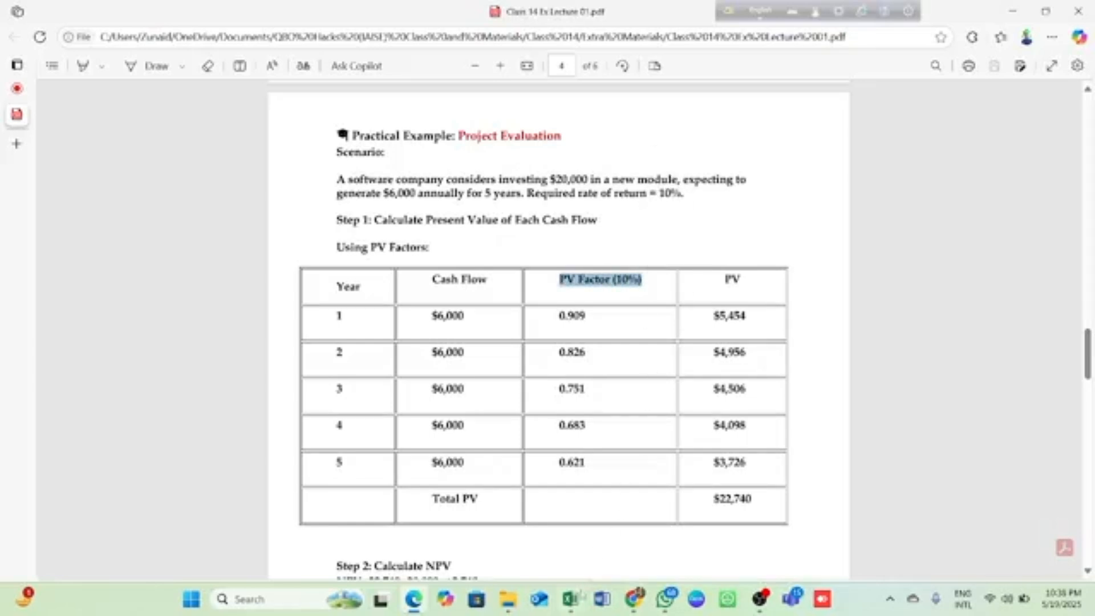
{"action": "mouse_move", "coordinate": [570, 597]}
{"action": "left_click", "coordinate": [573, 542]}
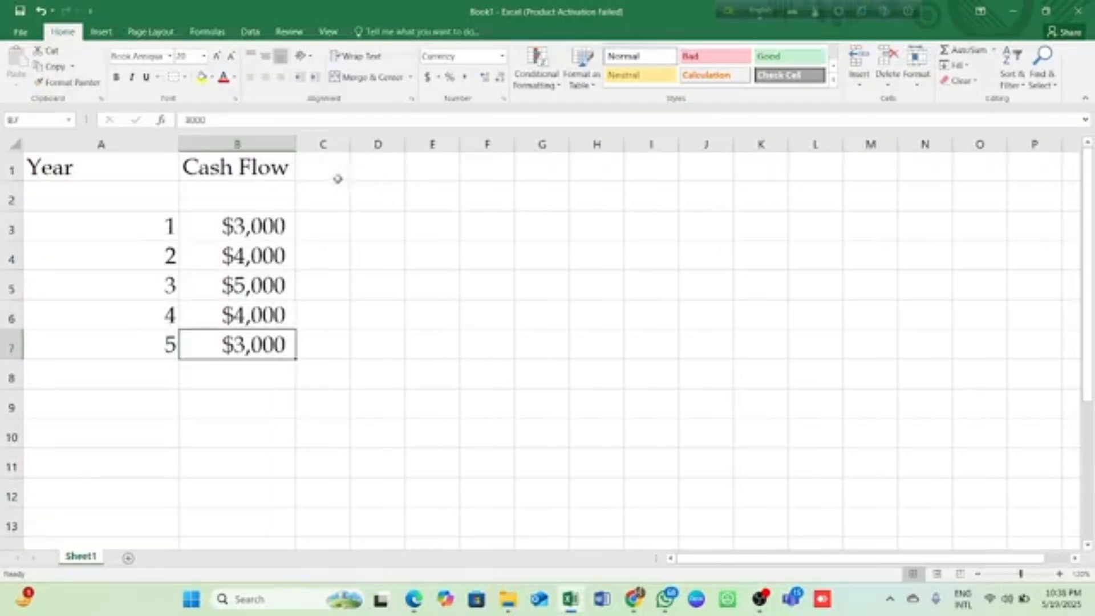
{"action": "left_click", "coordinate": [331, 168]}
{"action": "key", "text": "ctrl+v"}
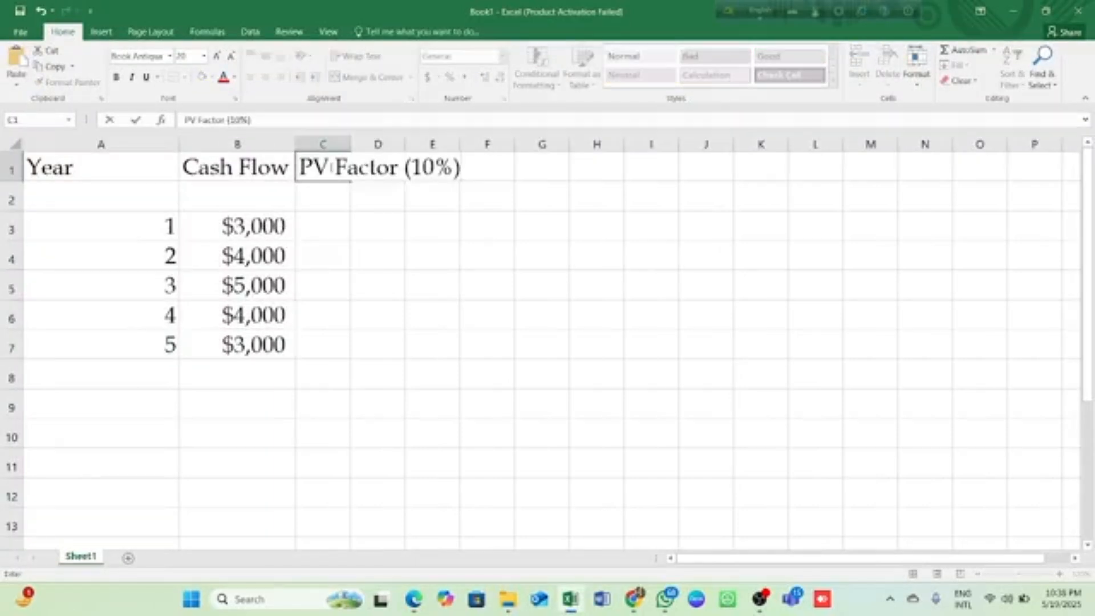
Step: Commit the C1 heading, AutoFit column C to it, and return to the PDF
{"action": "left_click", "coordinate": [391, 300]}
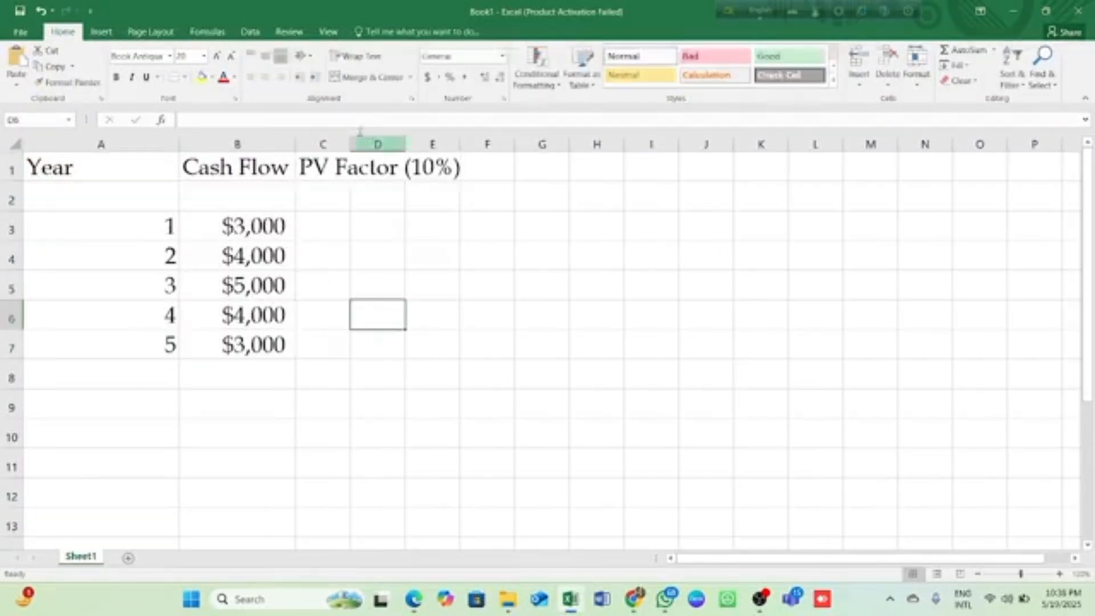
{"action": "double_click", "coordinate": [349, 145]}
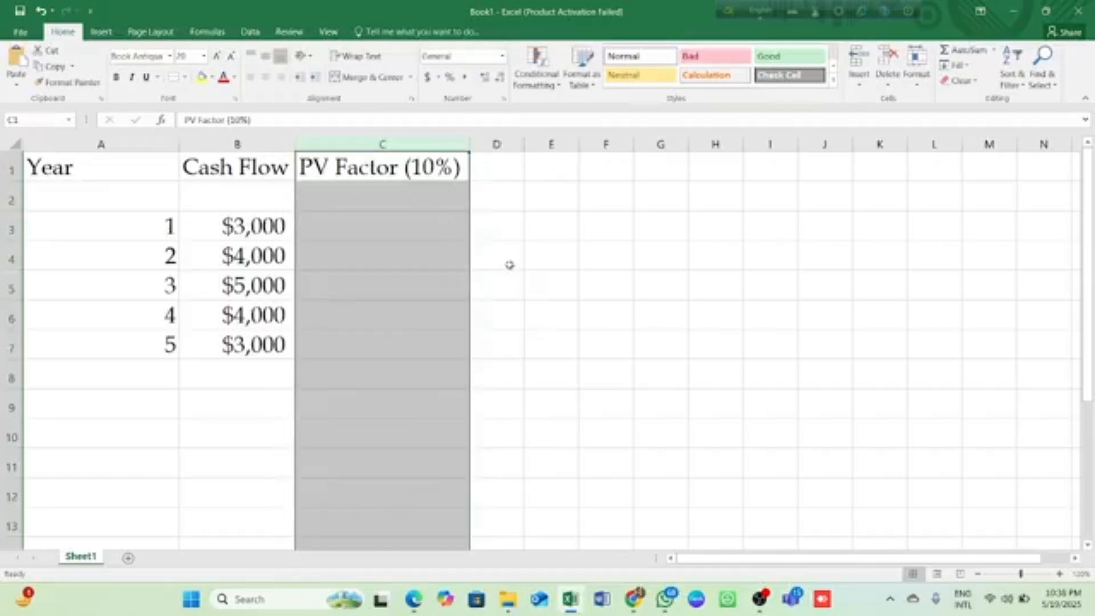
{"action": "left_click", "coordinate": [511, 265]}
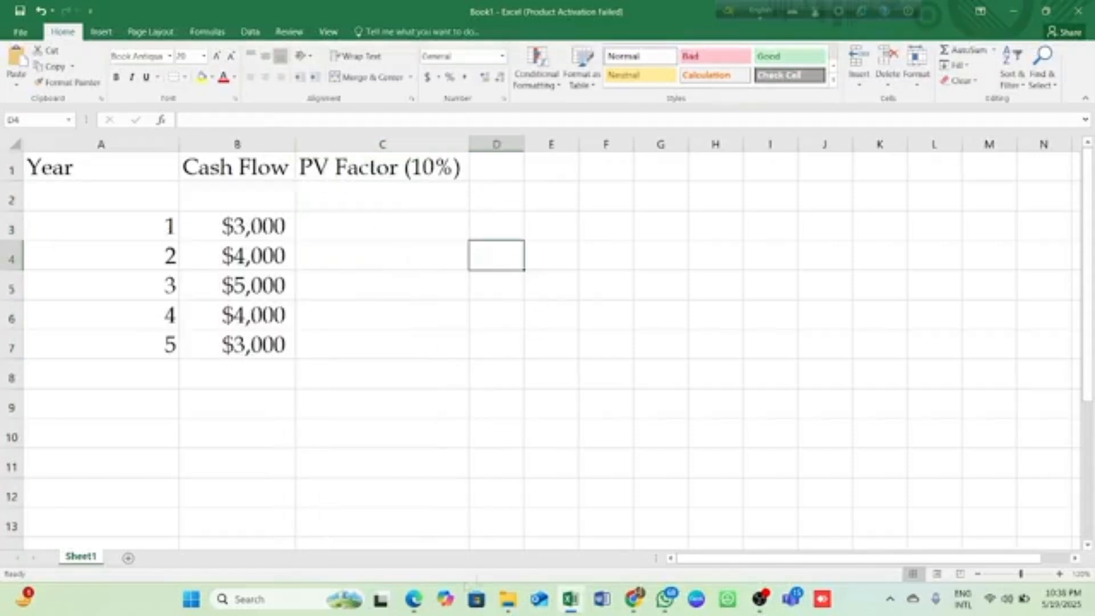
{"action": "left_click", "coordinate": [414, 598]}
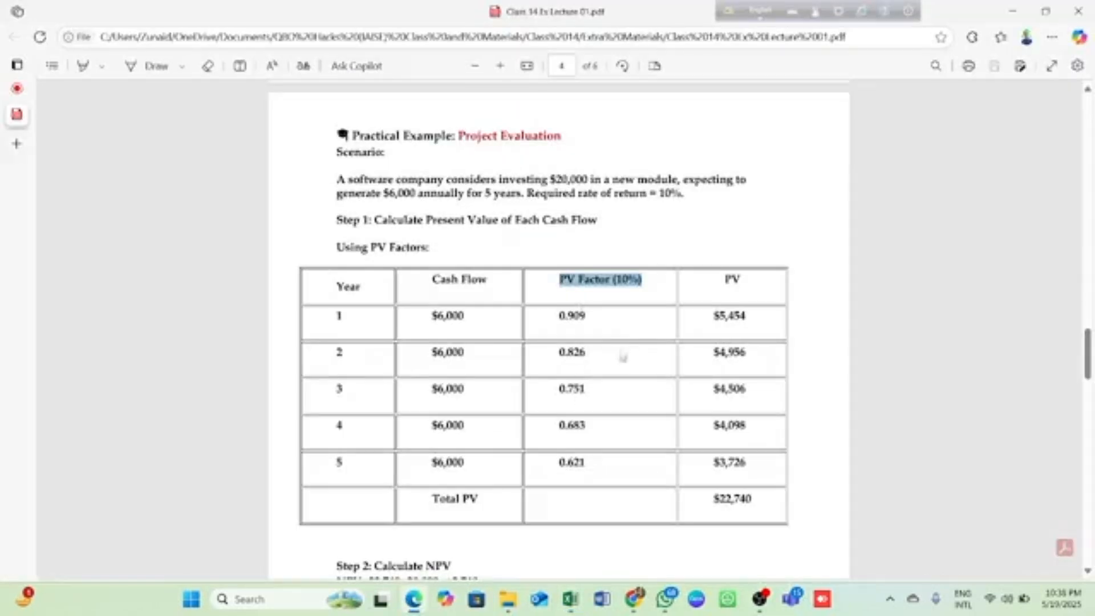
Step: Try selecting the PV factors 0.909 through 0.621 in the PDF table
{"action": "left_click", "coordinate": [579, 315]}
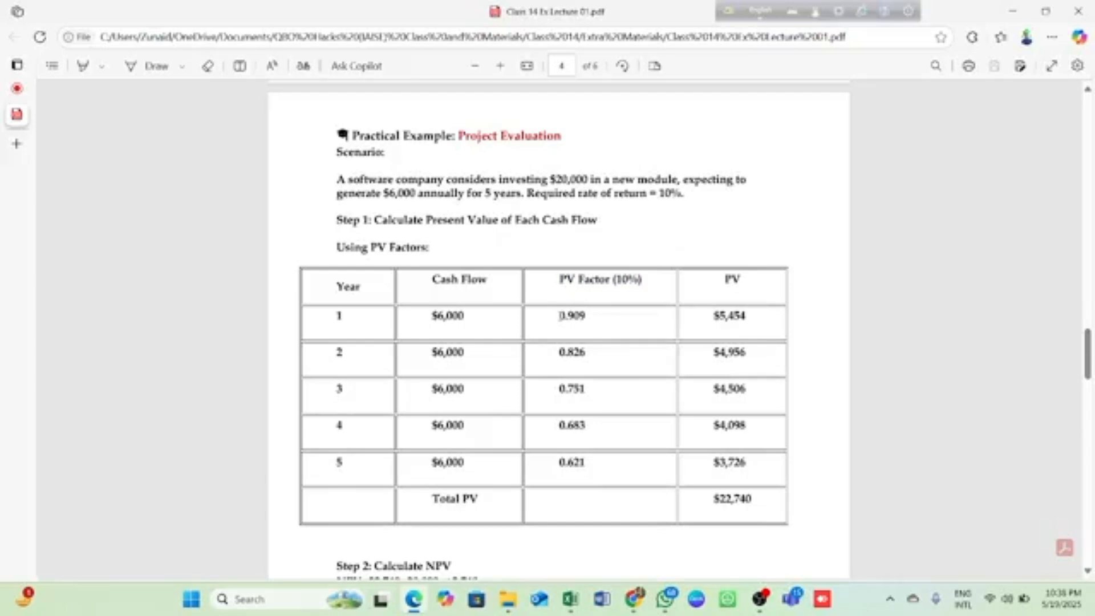
{"action": "left_click_drag", "start_coordinate": [560, 315], "coordinate": [562, 352]}
{"action": "left_click", "coordinate": [573, 353]}
{"action": "left_click_drag", "start_coordinate": [587, 317], "coordinate": [582, 316]}
{"action": "left_click_drag", "start_coordinate": [587, 462], "coordinate": [582, 462]}
{"action": "left_click", "coordinate": [559, 316]}
{"action": "left_click_drag", "start_coordinate": [559, 316], "coordinate": [576, 462]}
{"action": "left_click", "coordinate": [940, 455]}
Step: Copy the year 1 PV factor 0.909 and return to the Excel workbook
{"action": "left_click_drag", "start_coordinate": [590, 318], "coordinate": [558, 319]}
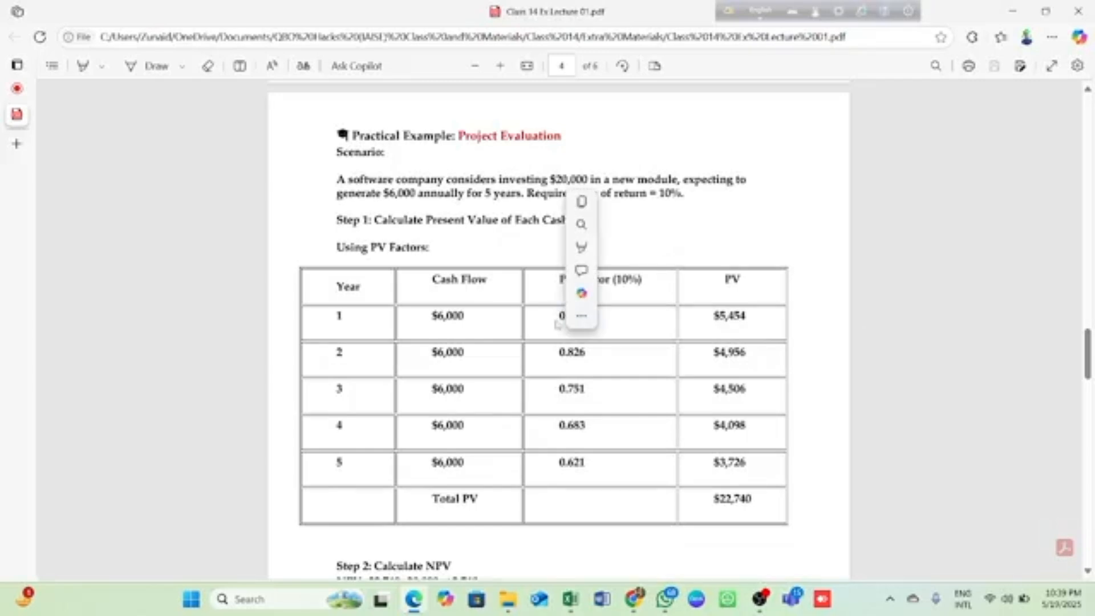
{"action": "left_click", "coordinate": [560, 315]}
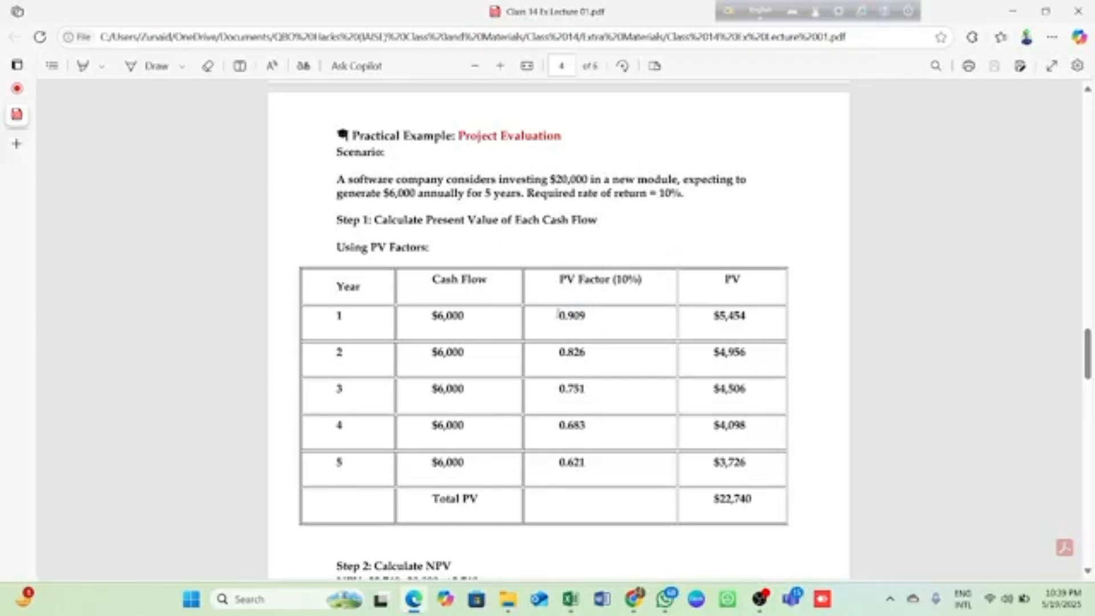
{"action": "left_click_drag", "start_coordinate": [557, 315], "coordinate": [591, 317]}
{"action": "key", "text": "ctrl+c"}
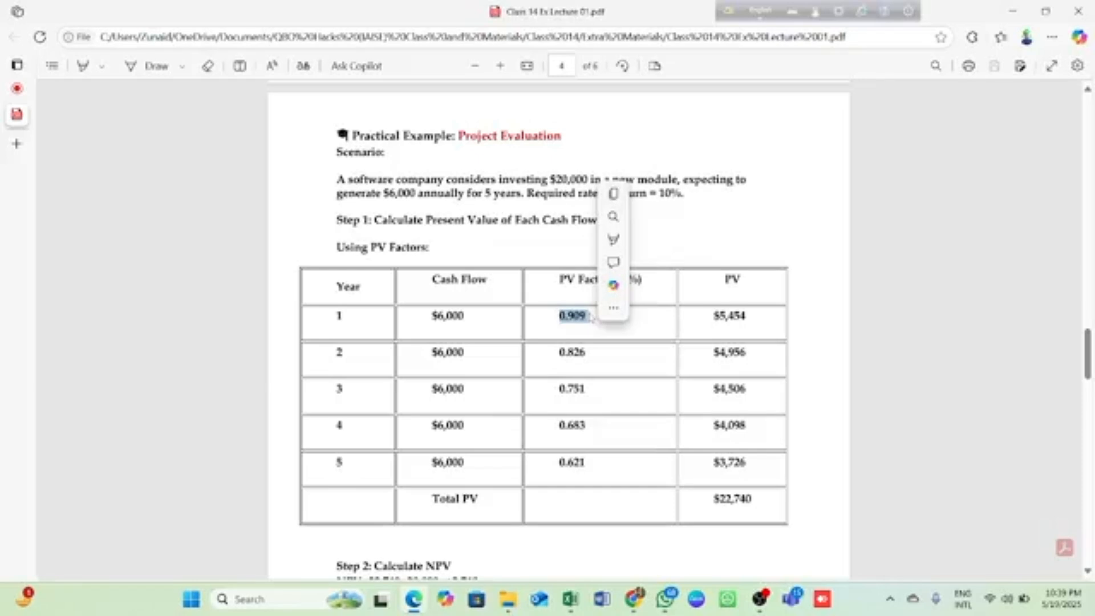
{"action": "left_click", "coordinate": [590, 316]}
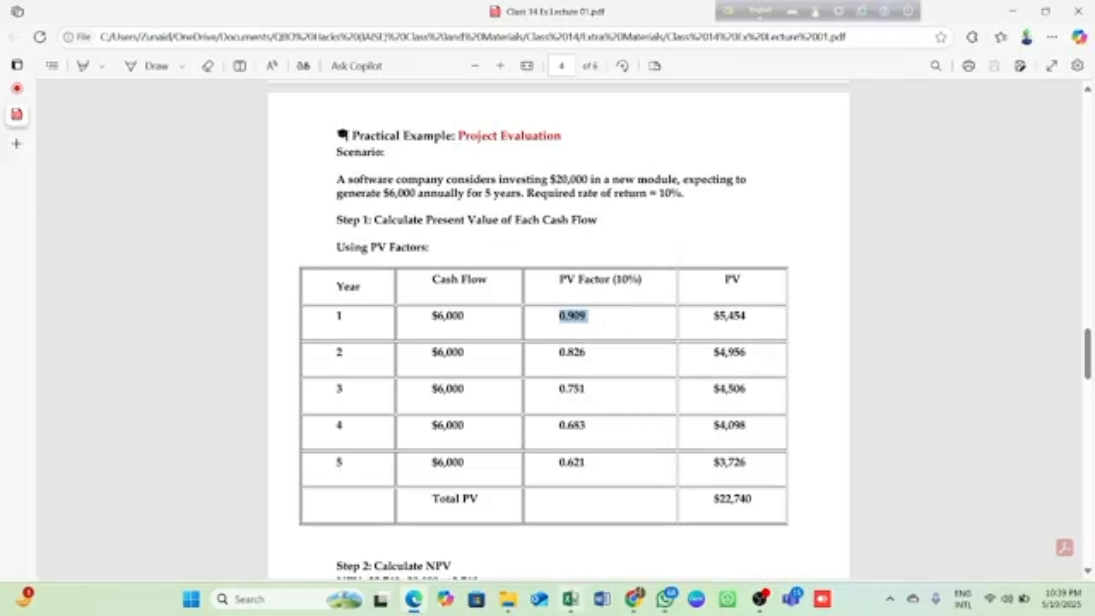
{"action": "left_click", "coordinate": [570, 599]}
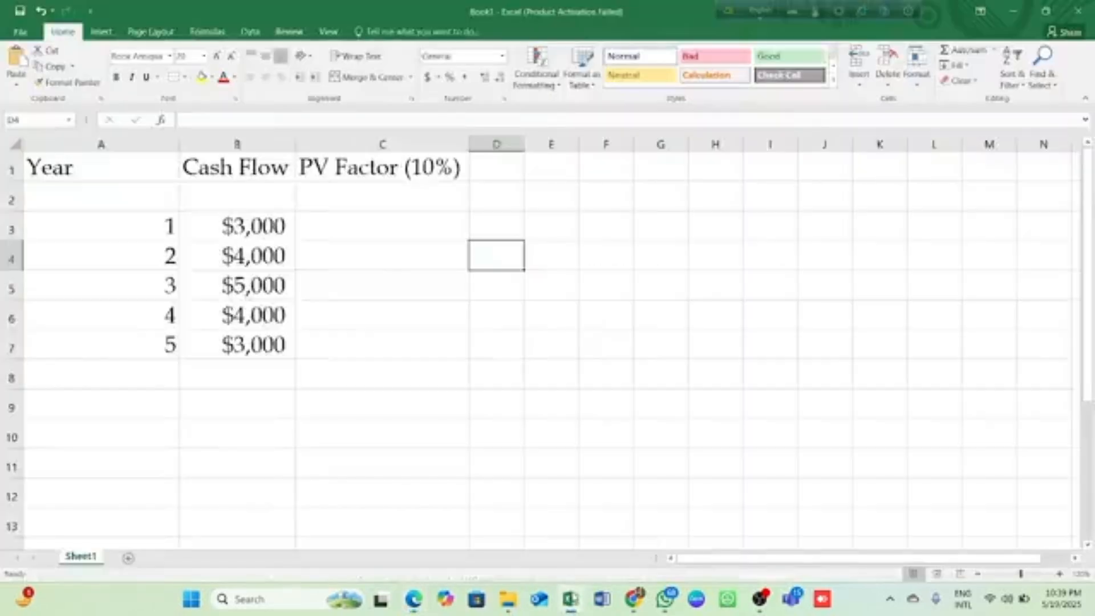
Step: Paste 0.909 into C3, then copy the Year 2 factor 0.826 from the PDF into C4
{"action": "left_click", "coordinate": [349, 234]}
{"action": "key", "text": "ctrl+v"}
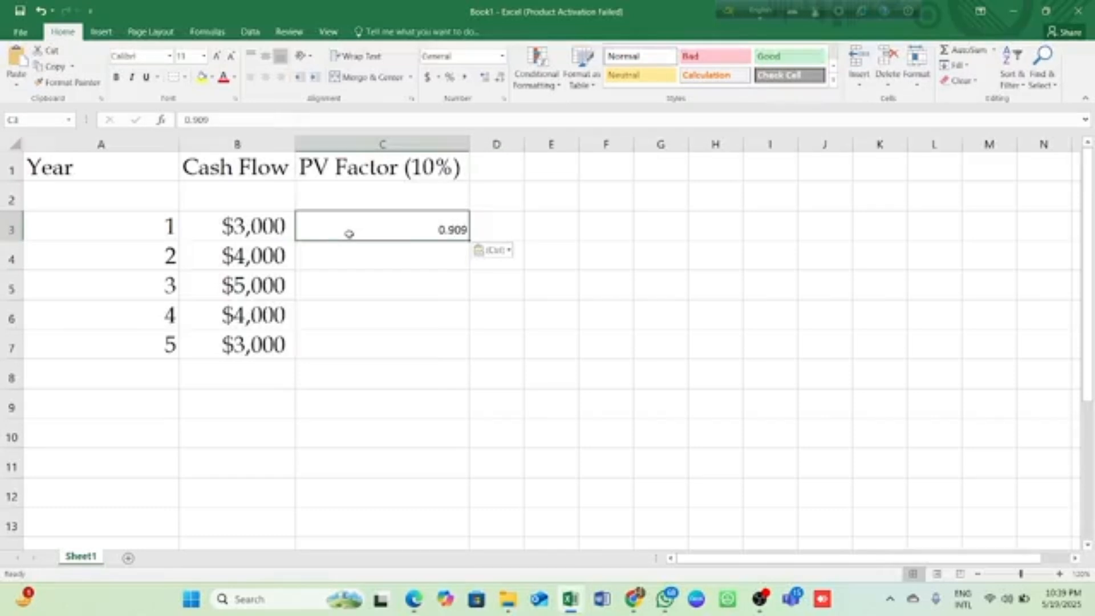
{"action": "mouse_move", "coordinate": [414, 599]}
{"action": "left_click", "coordinate": [428, 557]}
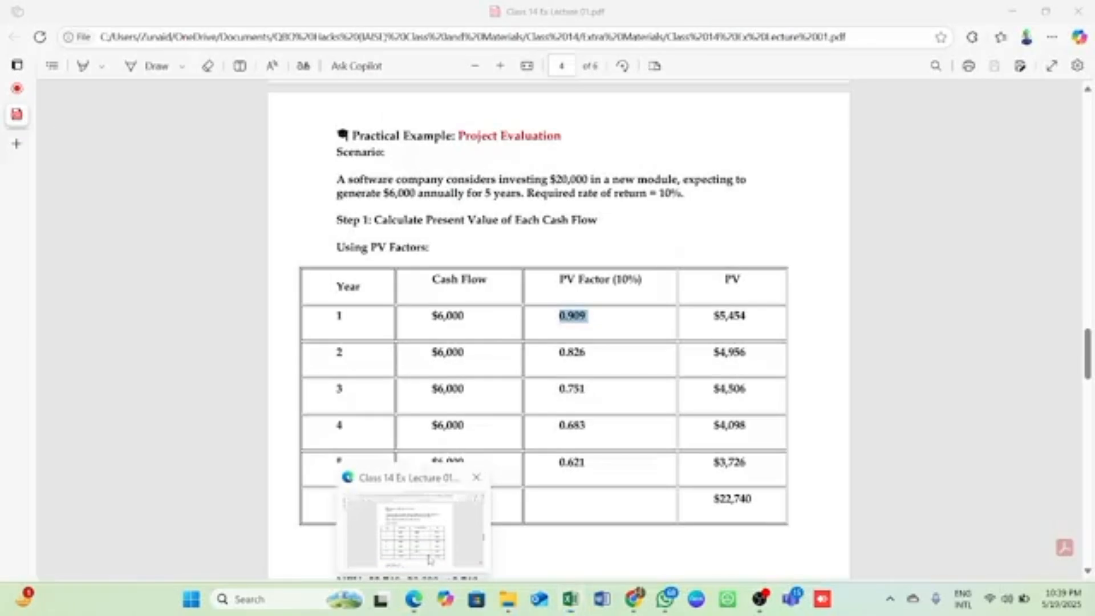
{"action": "left_click_drag", "start_coordinate": [591, 352], "coordinate": [555, 354]}
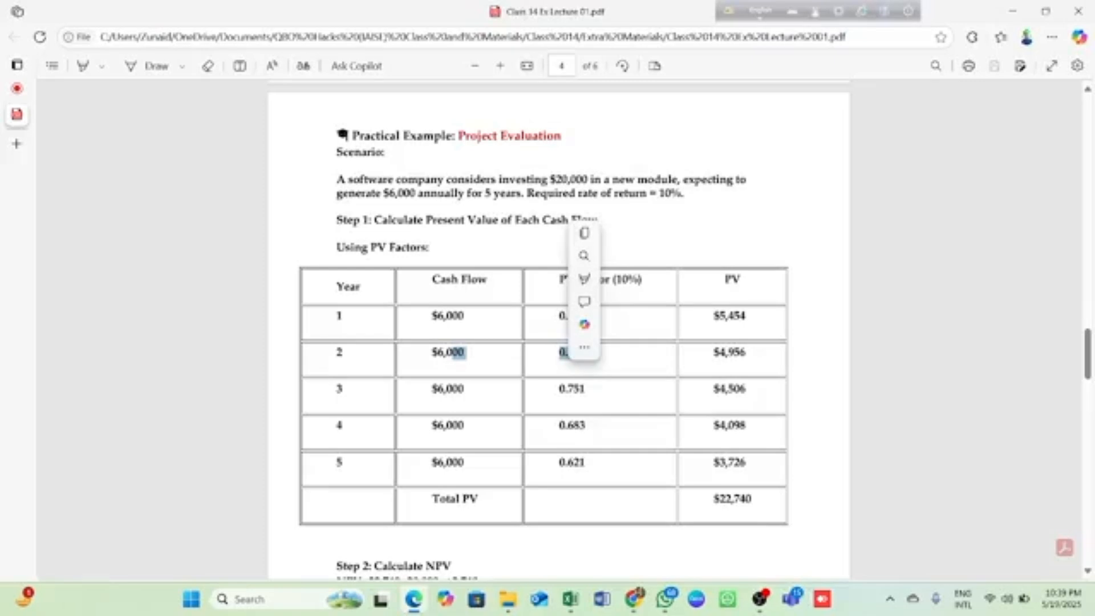
{"action": "left_click", "coordinate": [560, 354]}
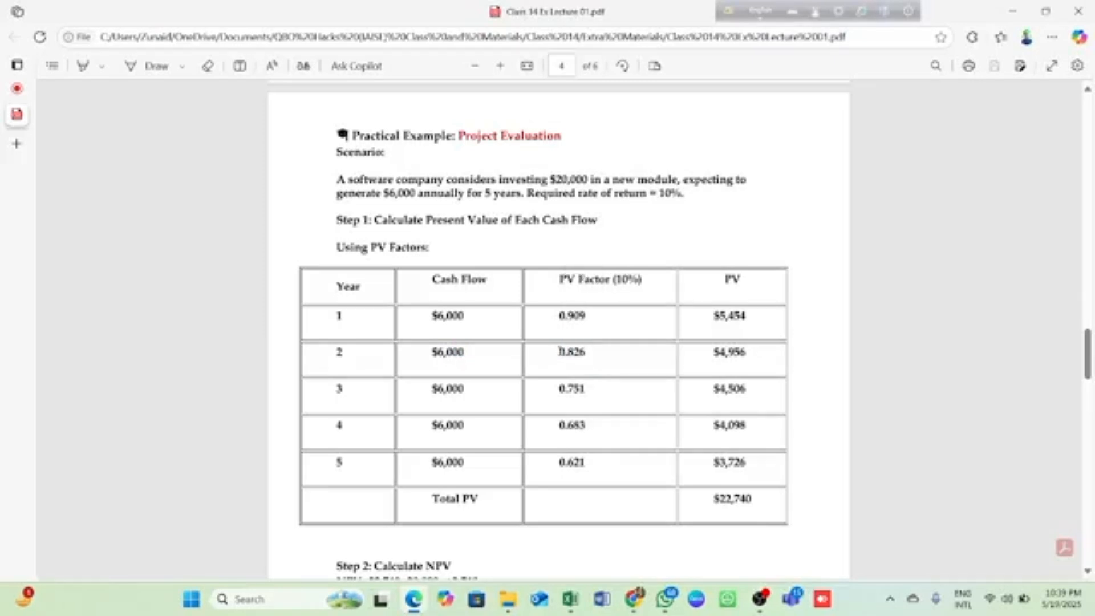
{"action": "left_click_drag", "start_coordinate": [563, 352], "coordinate": [586, 352]}
{"action": "key", "text": "ctrl+c"}
{"action": "mouse_move", "coordinate": [570, 599]}
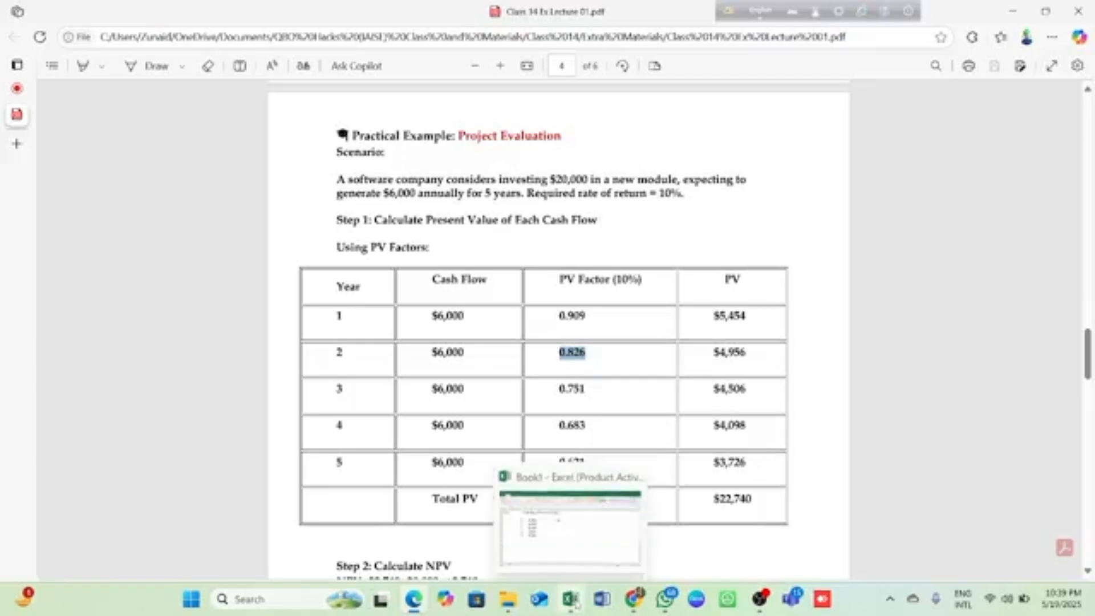
{"action": "left_click", "coordinate": [565, 550]}
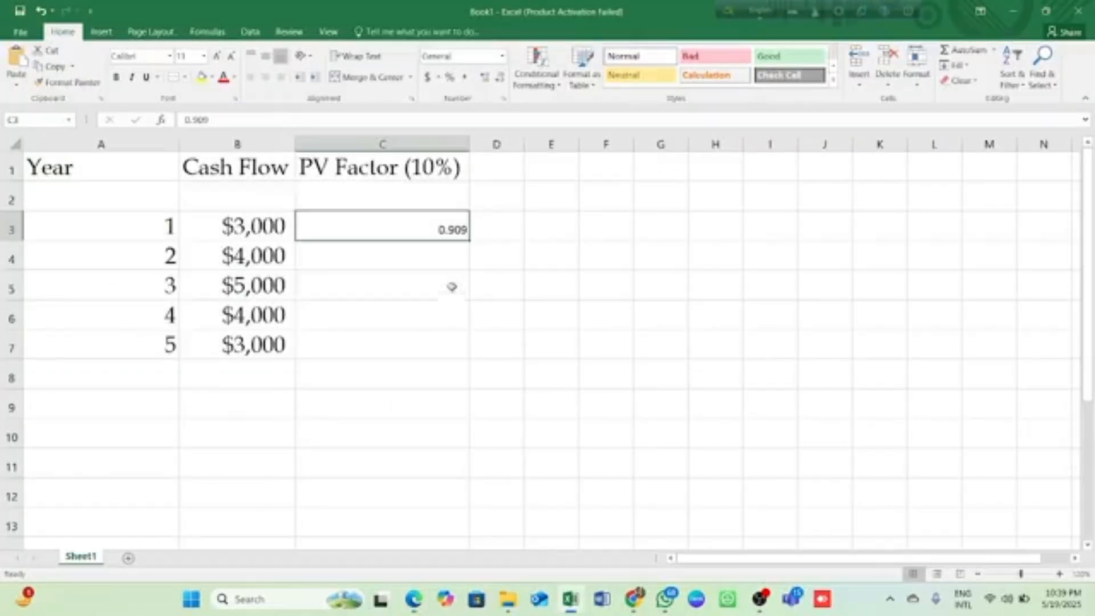
{"action": "left_click", "coordinate": [444, 265]}
{"action": "key", "text": "ctrl+v"}
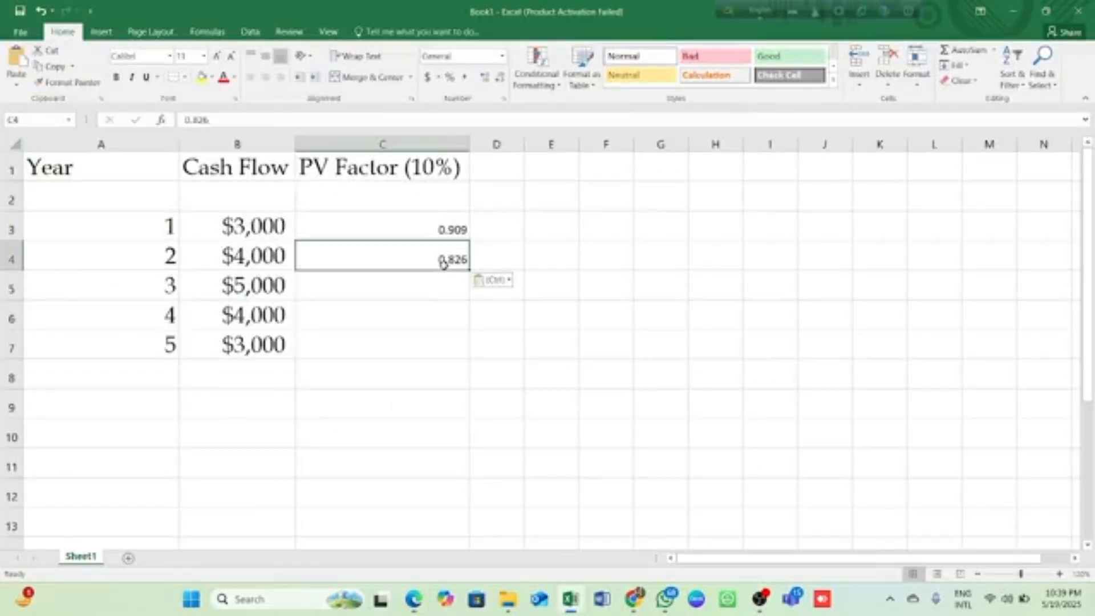
Step: Select the Year 3 factor 0.751 in the PDF table
{"action": "left_click", "coordinate": [415, 602]}
{"action": "mouse_move", "coordinate": [587, 390]}
{"action": "left_mouse_down"}
{"action": "mouse_move", "coordinate": [555, 393]}
{"action": "mouse_move", "coordinate": [586, 390]}
{"action": "left_mouse_up"}
{"action": "left_click", "coordinate": [561, 394]}
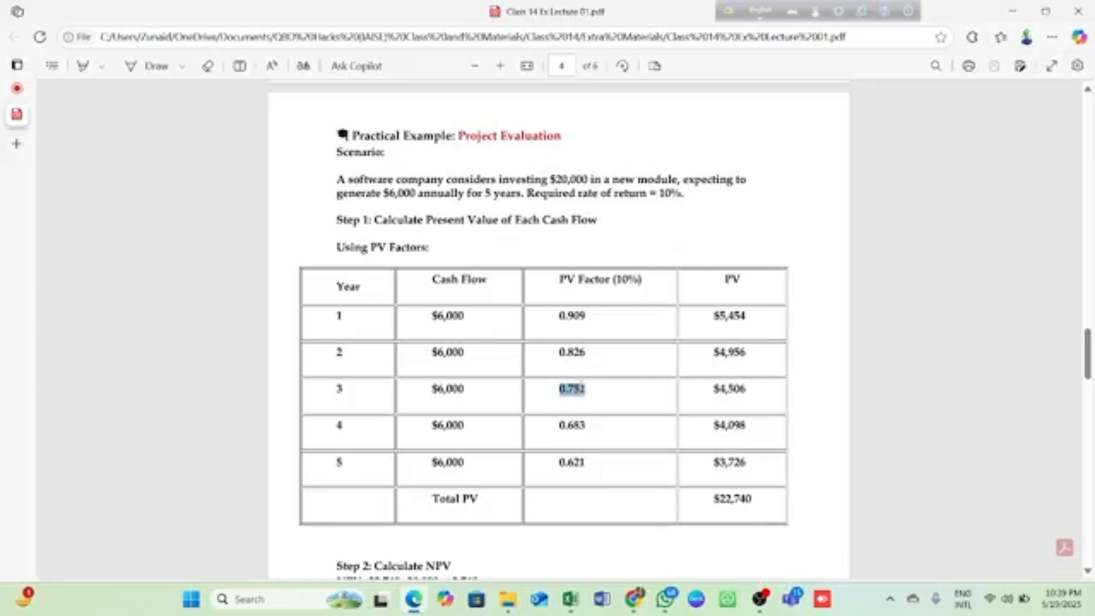
{"action": "left_click", "coordinate": [590, 400]}
{"action": "left_click_drag", "start_coordinate": [585, 389], "coordinate": [574, 390]}
{"action": "left_click", "coordinate": [552, 392]}
{"action": "left_click_drag", "start_coordinate": [557, 389], "coordinate": [586, 389]}
{"action": "key", "text": "ctrl+c"}
Step: Paste the Year 3 factor 0.751 into C5
{"action": "mouse_move", "coordinate": [571, 599]}
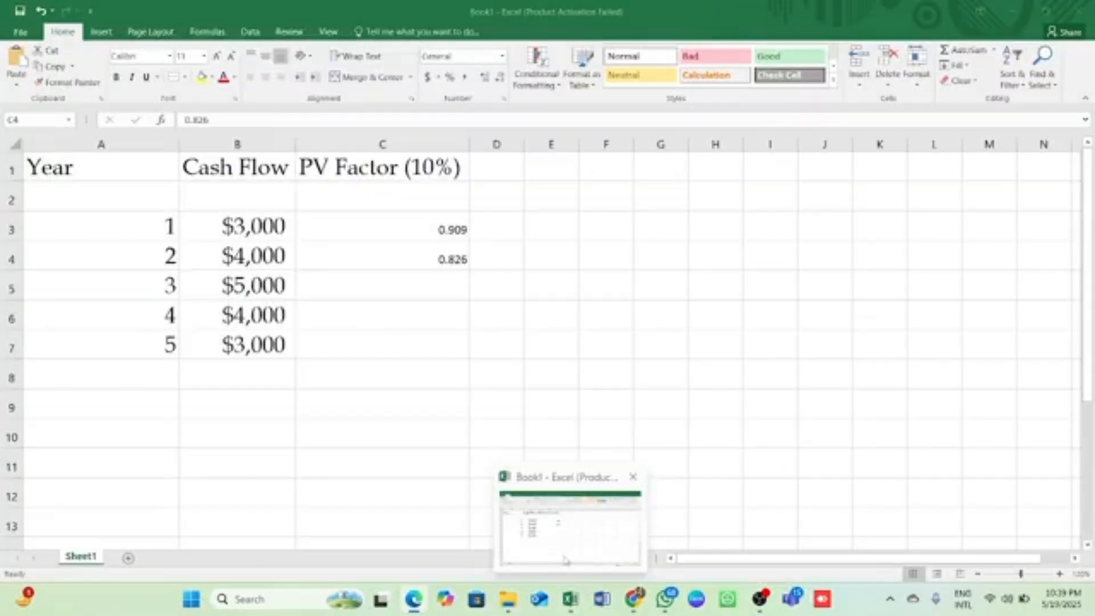
{"action": "left_click", "coordinate": [565, 559]}
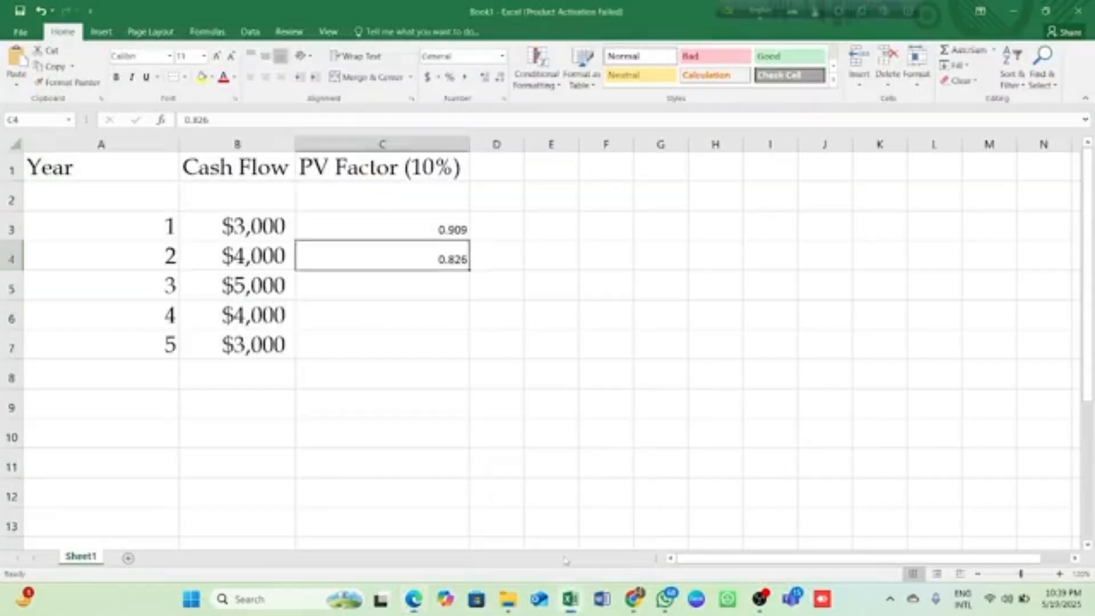
{"action": "left_click", "coordinate": [452, 283]}
{"action": "key", "text": "ctrl+v"}
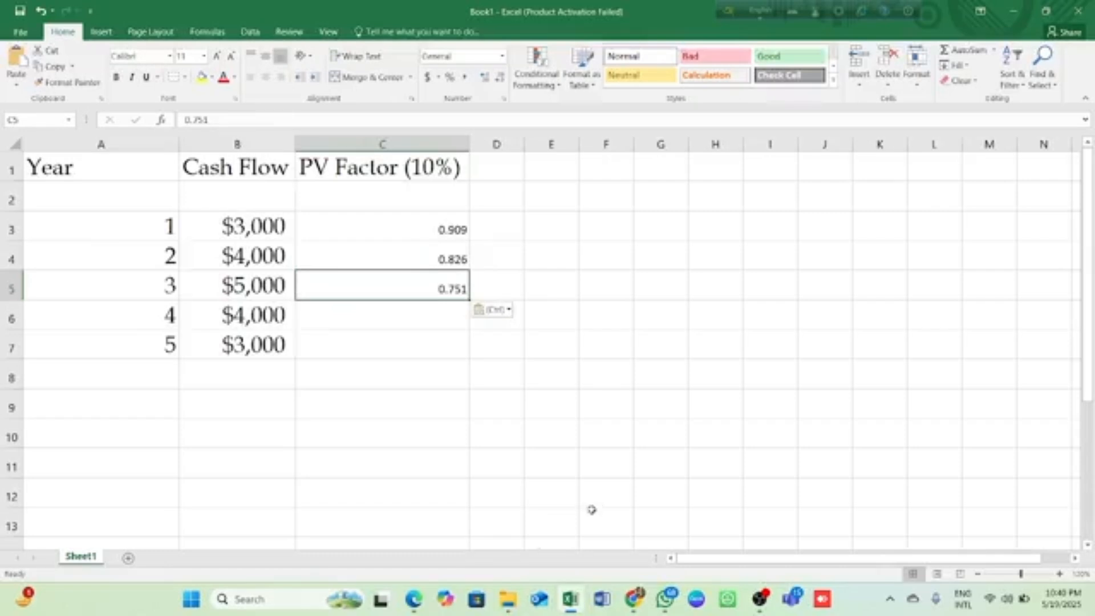
Step: Copy the Year 4 factor 0.683 from the PDF into C6
{"action": "mouse_move", "coordinate": [413, 599]}
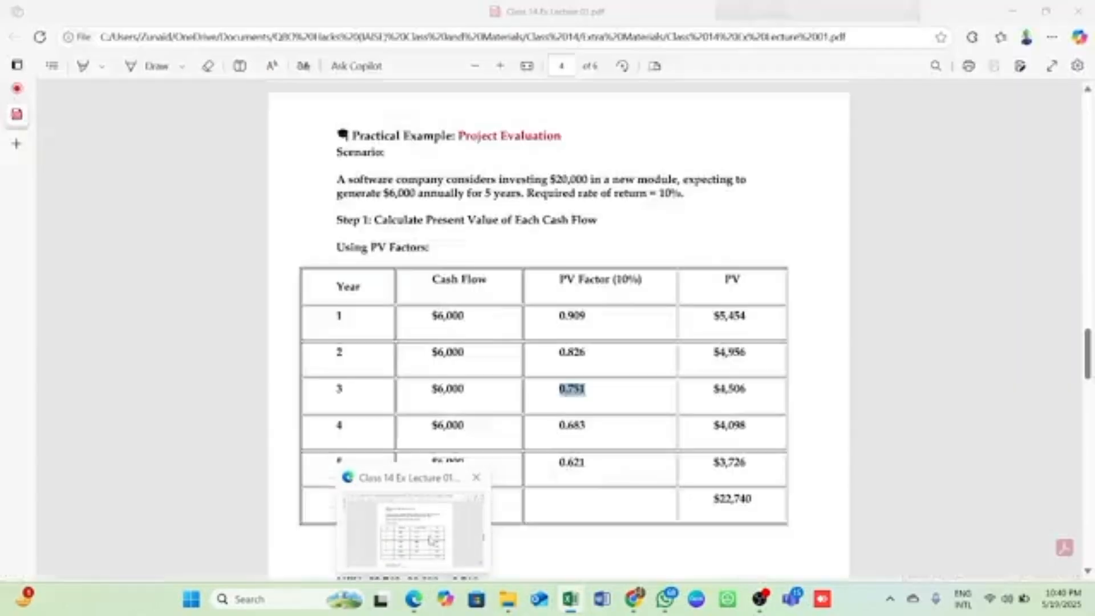
{"action": "left_click", "coordinate": [431, 539]}
{"action": "left_click_drag", "start_coordinate": [589, 425], "coordinate": [564, 425]}
{"action": "left_click", "coordinate": [561, 425]}
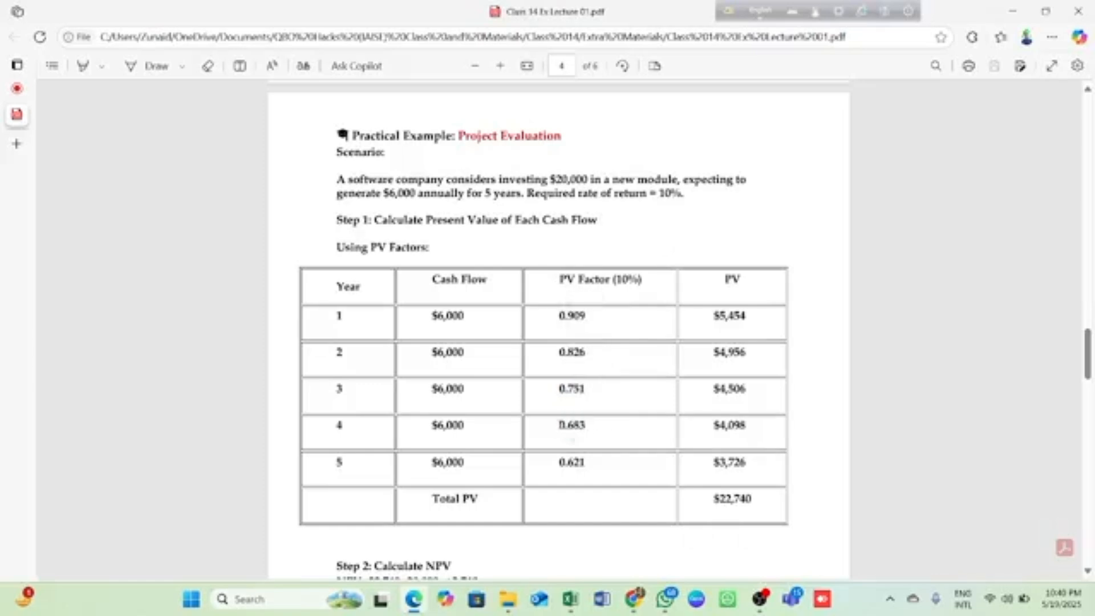
{"action": "left_click_drag", "start_coordinate": [563, 426], "coordinate": [588, 426]}
{"action": "key", "text": "ctrl+c"}
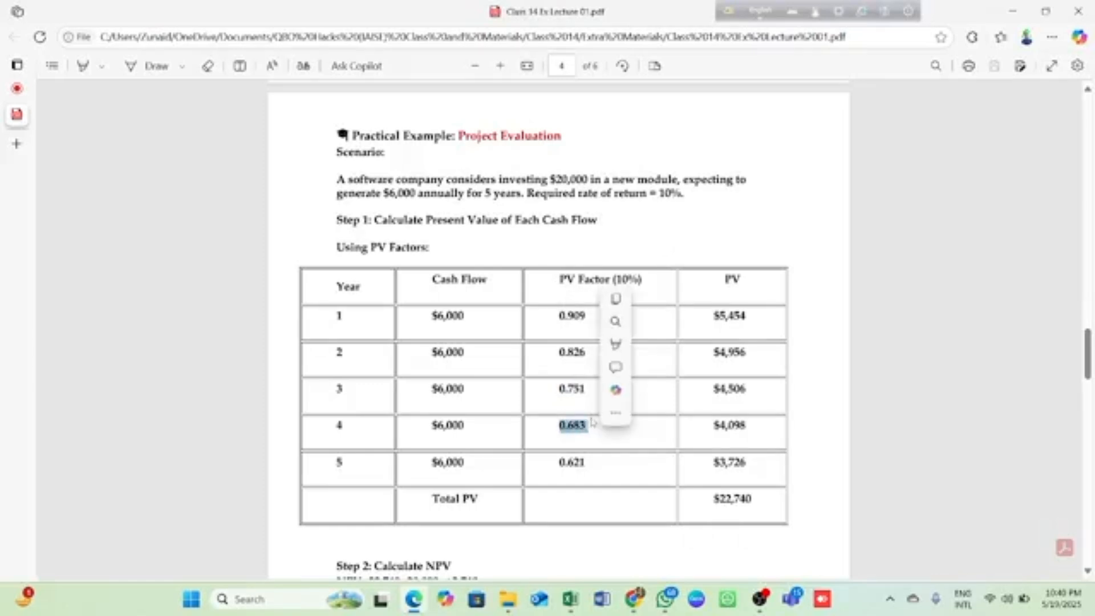
{"action": "left_click", "coordinate": [570, 599]}
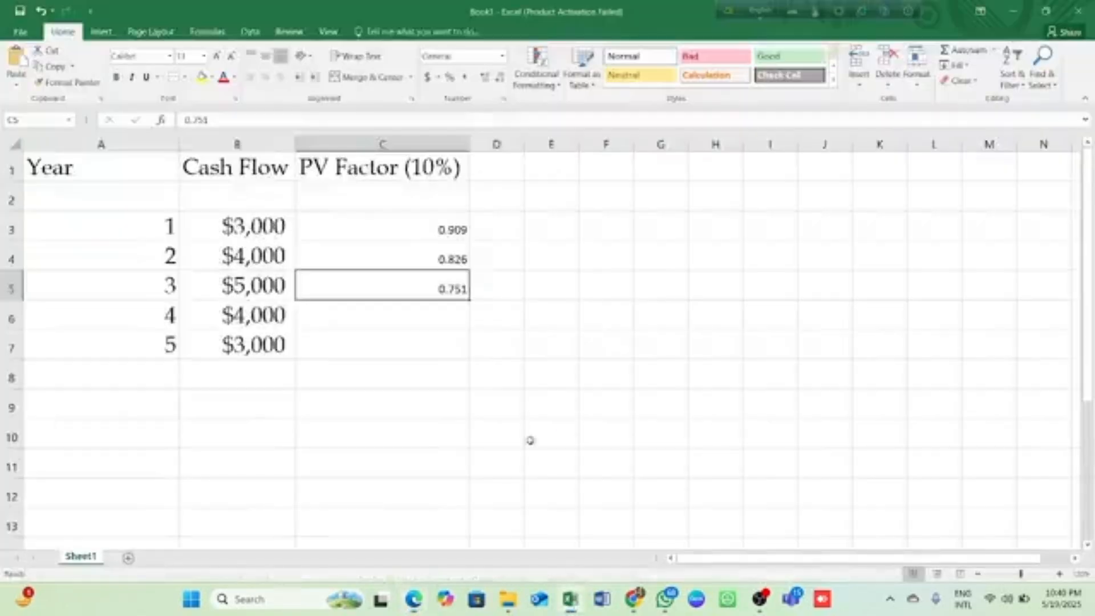
{"action": "left_click", "coordinate": [432, 317]}
{"action": "key", "text": "ctrl+v"}
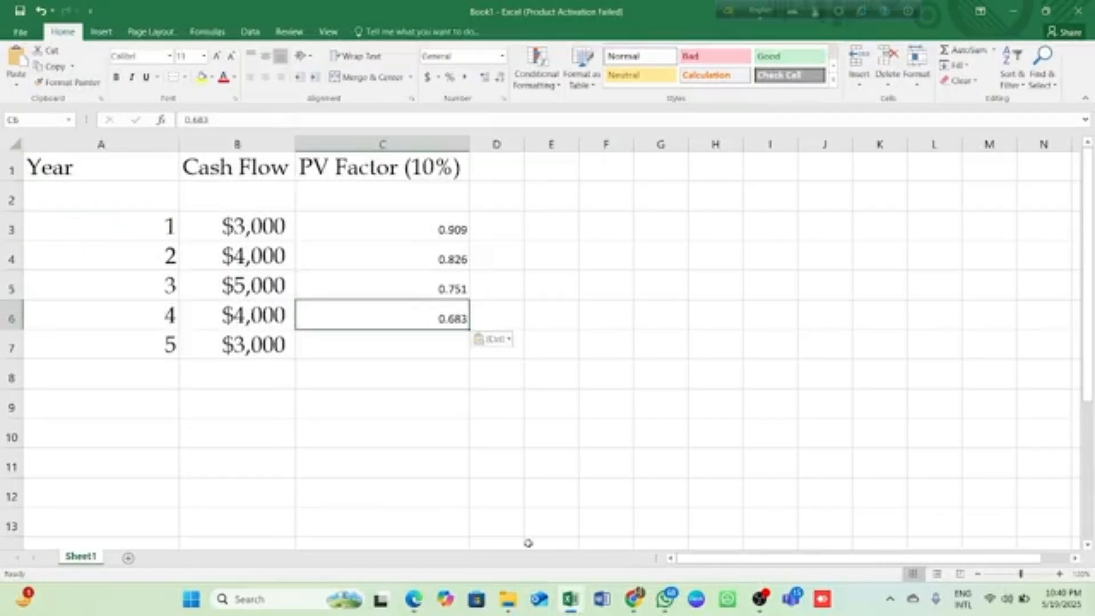
Step: Copy the Year 5 factor 0.621 from the PDF into C7
{"action": "left_click", "coordinate": [413, 599]}
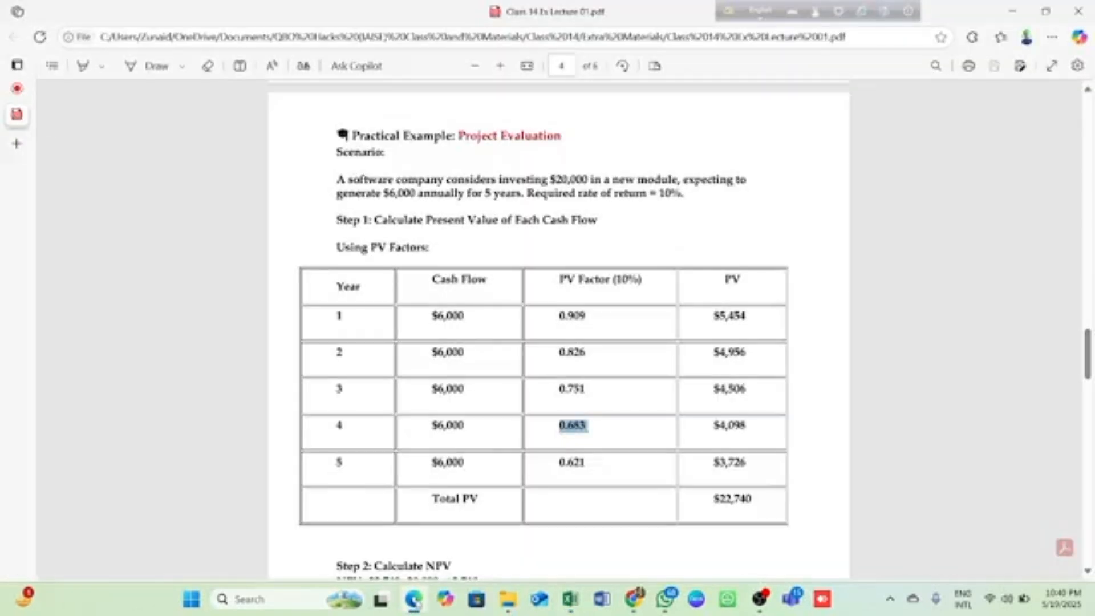
{"action": "left_click_drag", "start_coordinate": [561, 461], "coordinate": [589, 468]}
{"action": "key", "text": "ctrl+c"}
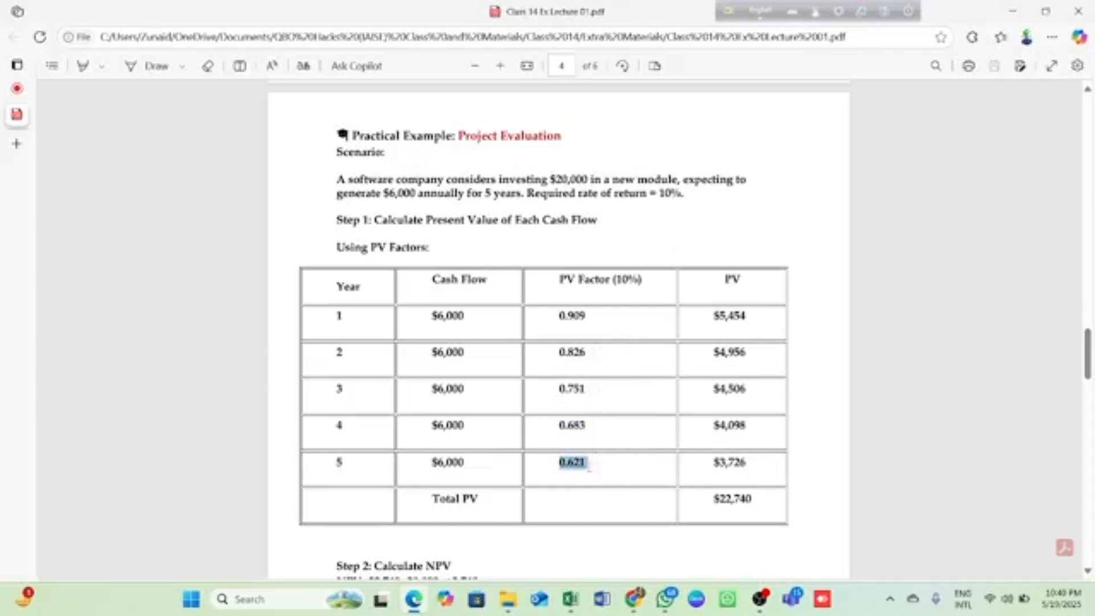
{"action": "left_click", "coordinate": [570, 599]}
{"action": "left_click", "coordinate": [439, 340]}
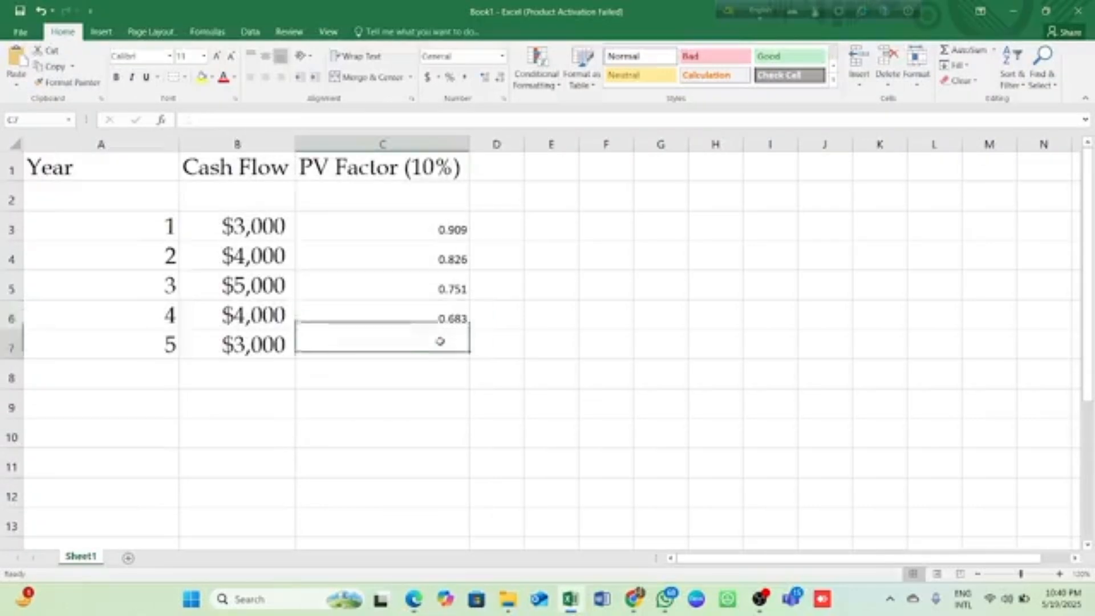
{"action": "key", "text": "ctrl+v"}
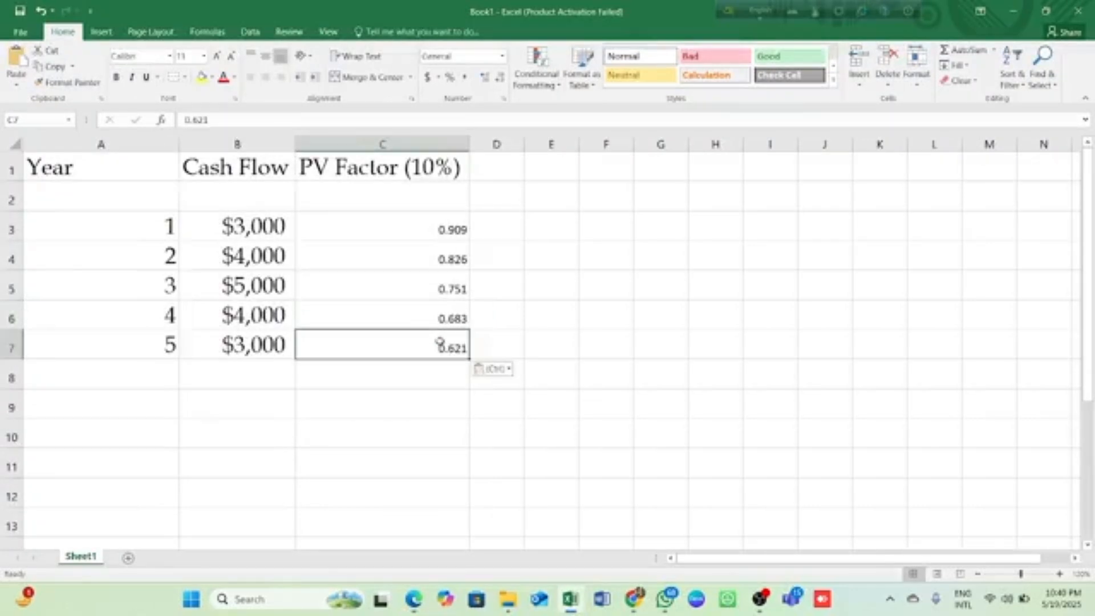
{"action": "left_click", "coordinate": [374, 236]}
{"action": "left_click", "coordinate": [403, 318]}
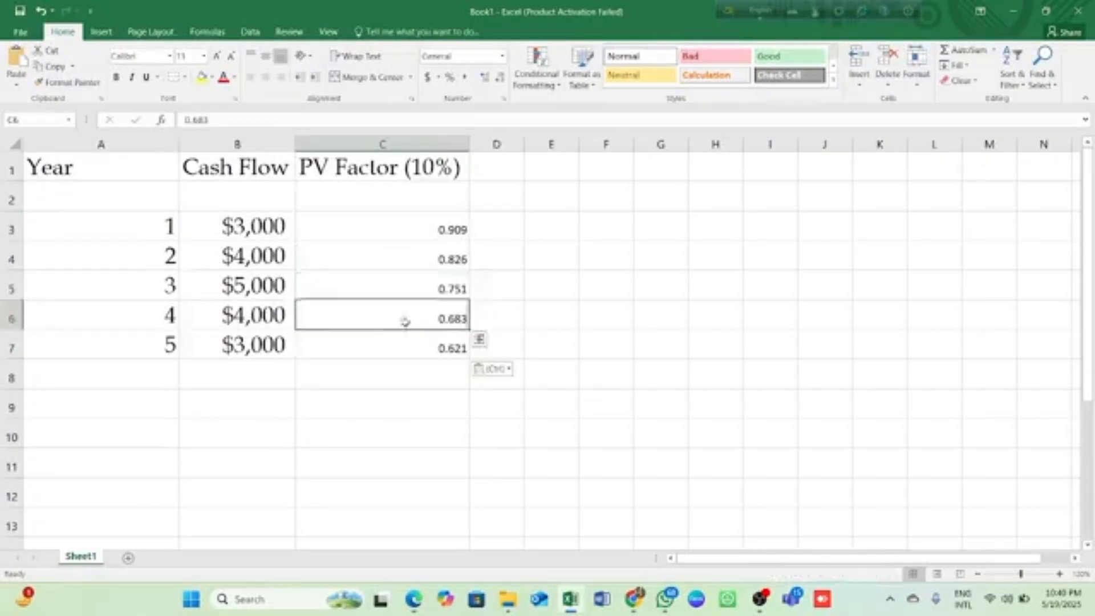
{"action": "left_click_drag", "start_coordinate": [386, 227], "coordinate": [399, 252]}
{"action": "left_click_drag", "start_coordinate": [405, 262], "coordinate": [420, 308]}
{"action": "left_click", "coordinate": [423, 313]}
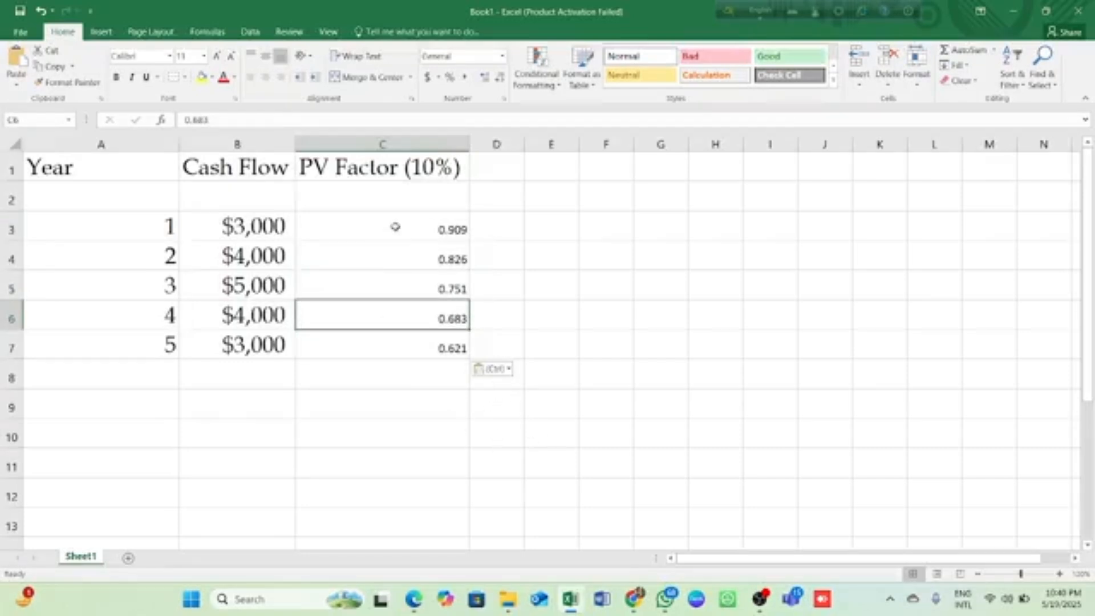
Step: Set the Year 1–5 data in A3:C7 to Book Antiqua at one uniform font size
{"action": "key", "text": "ctrl+a"}
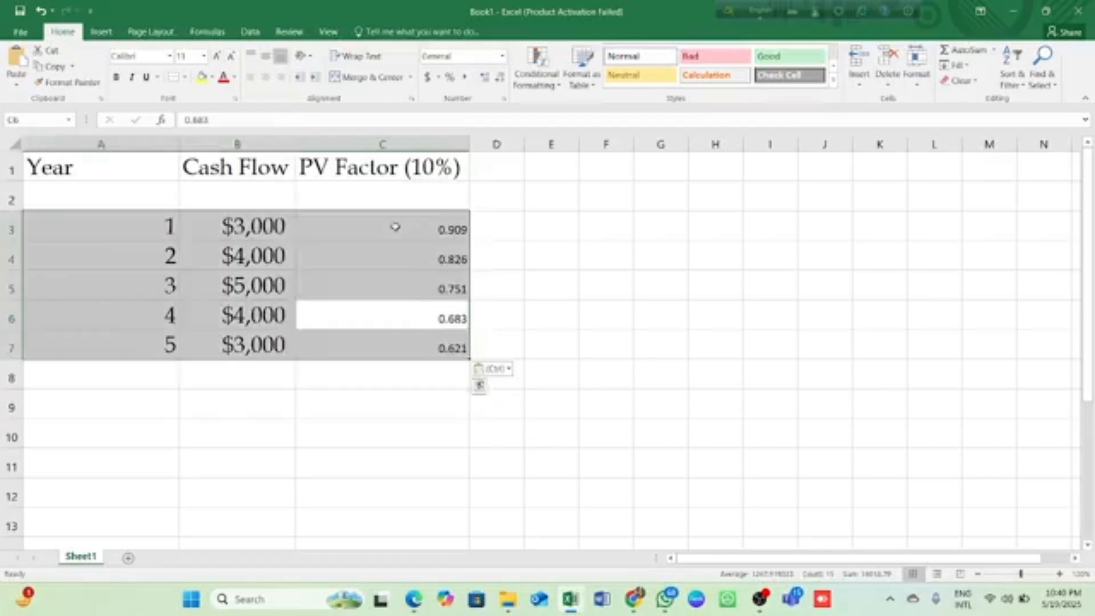
{"action": "left_click", "coordinate": [170, 57]}
{"action": "scroll", "coordinate": [171, 342], "scroll_direction": "down", "scroll_amount": 2}
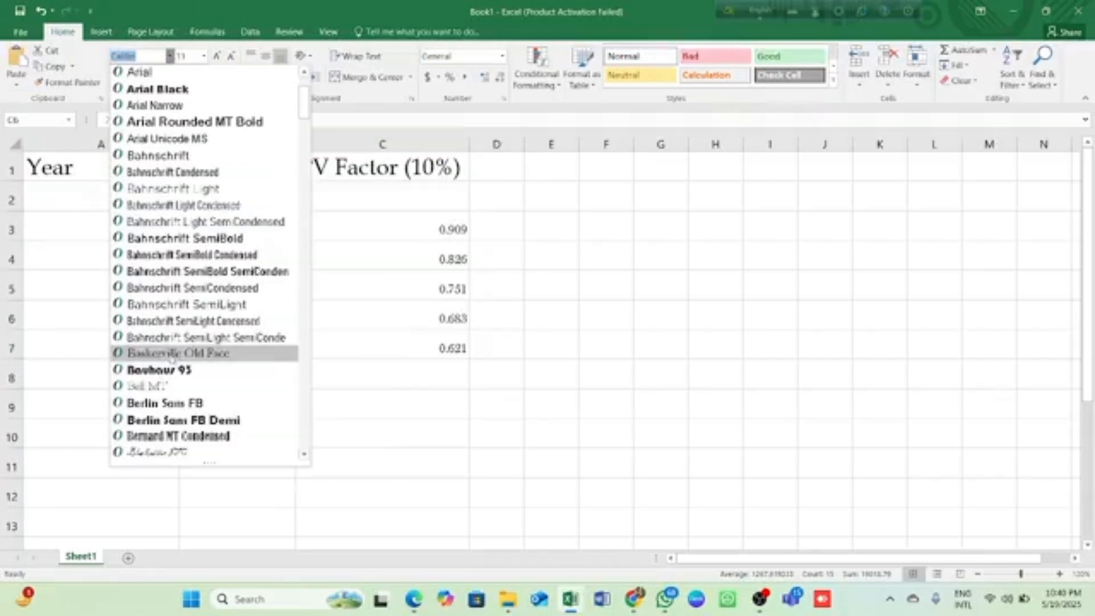
{"action": "scroll", "coordinate": [174, 393], "scroll_direction": "down", "scroll_amount": 1}
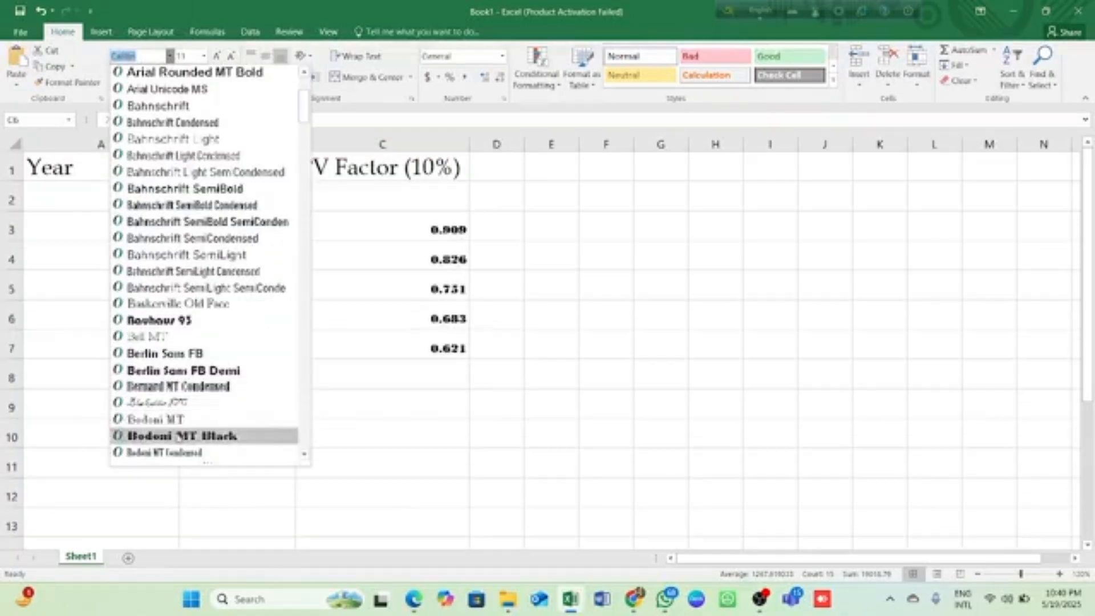
{"action": "scroll", "coordinate": [171, 436], "scroll_direction": "down", "scroll_amount": 1}
{"action": "left_click", "coordinate": [170, 436]}
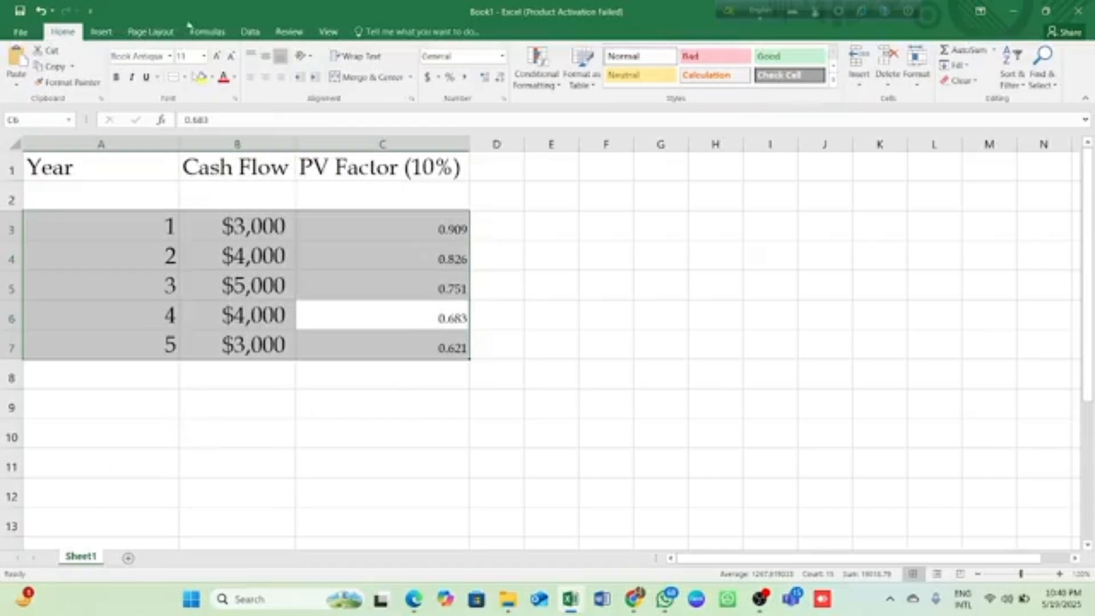
{"action": "left_click", "coordinate": [204, 56]}
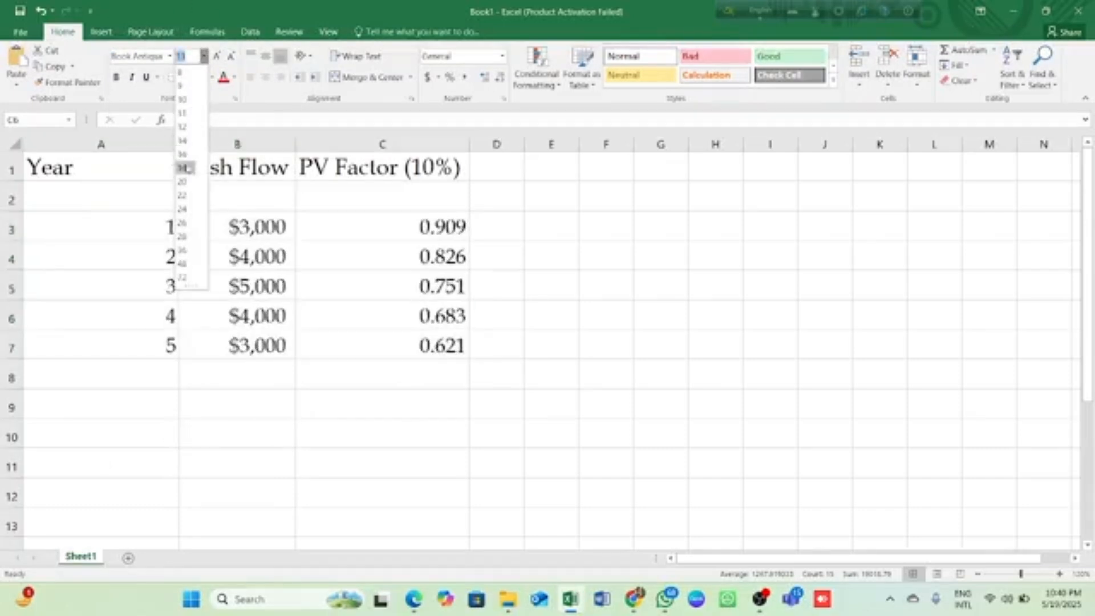
{"action": "left_click", "coordinate": [184, 141]}
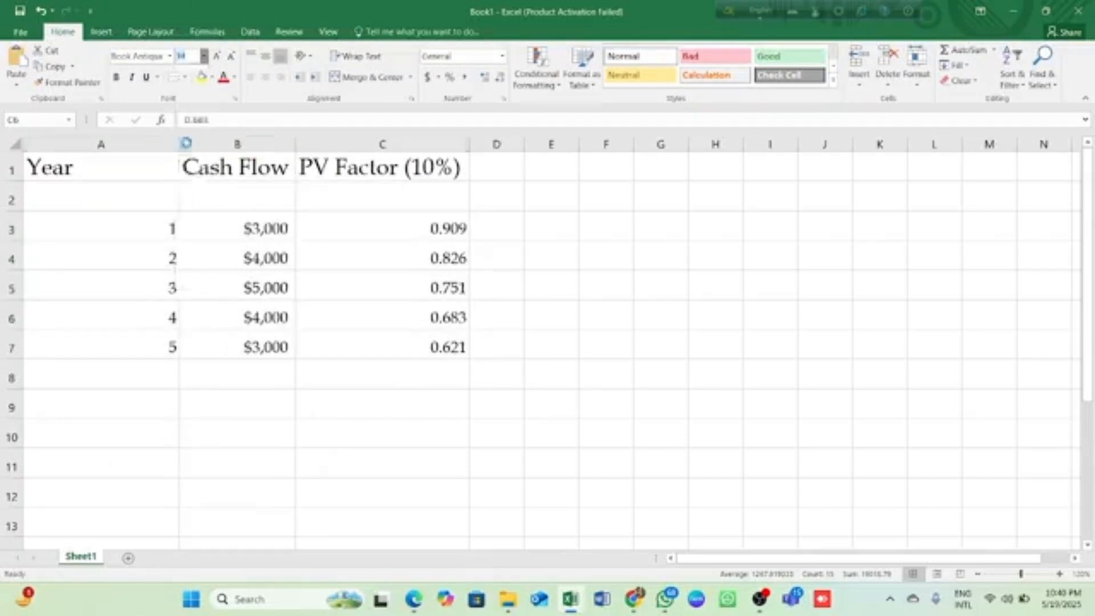
{"action": "left_click", "coordinate": [237, 143]}
{"action": "left_click", "coordinate": [503, 172]}
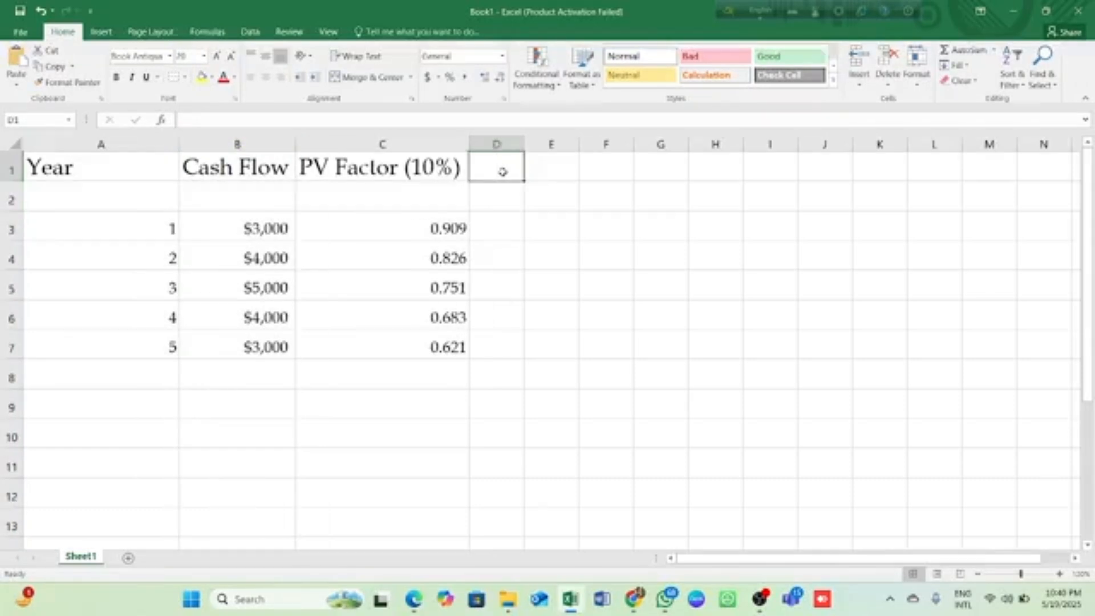
Step: Head column D 'PV' and enter =B3*C3 in D3 for the year 1 PV
{"action": "type", "text": "PV"}
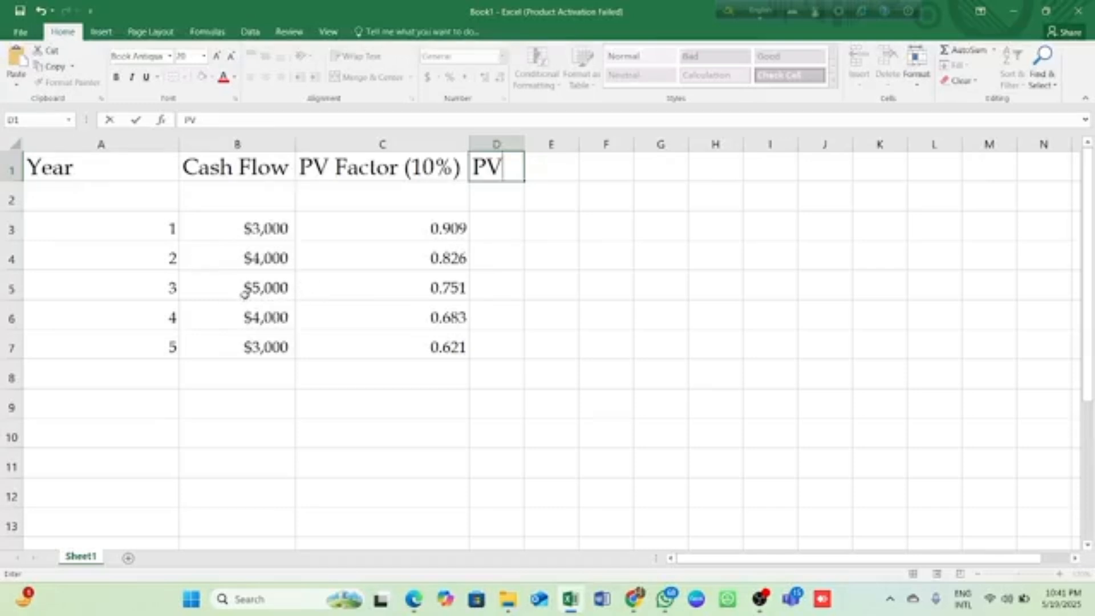
{"action": "left_click", "coordinate": [653, 293]}
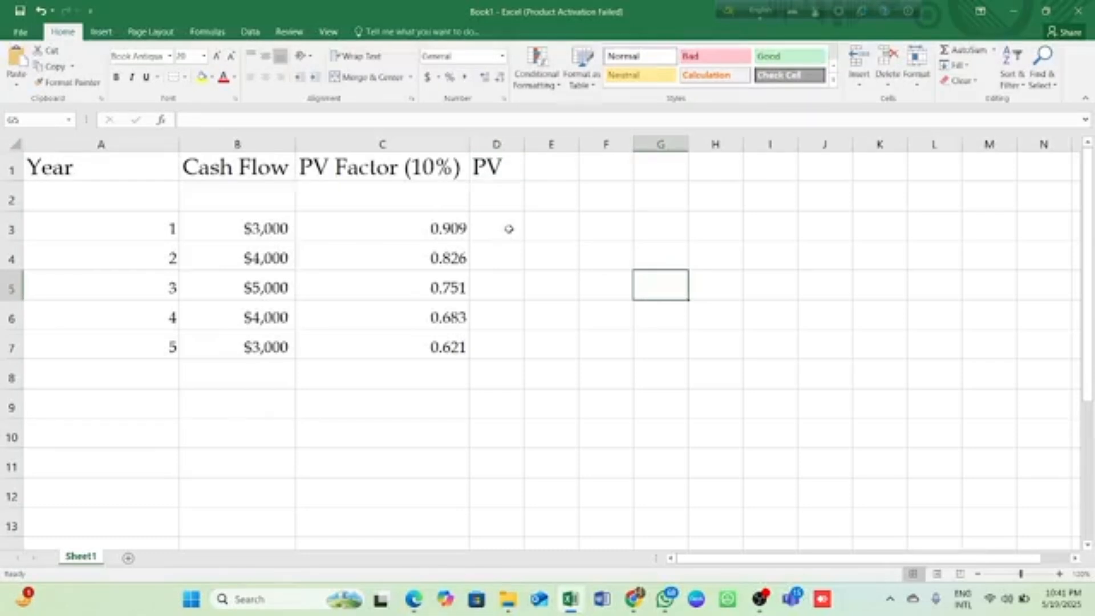
{"action": "left_click", "coordinate": [509, 229]}
{"action": "type", "text": "="}
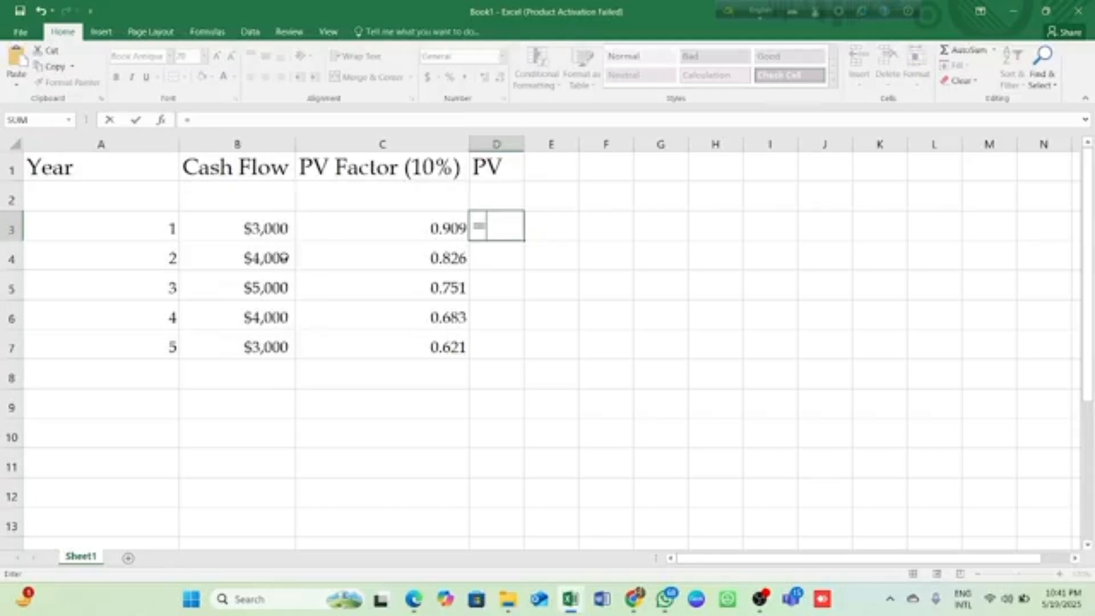
{"action": "left_click", "coordinate": [266, 229]}
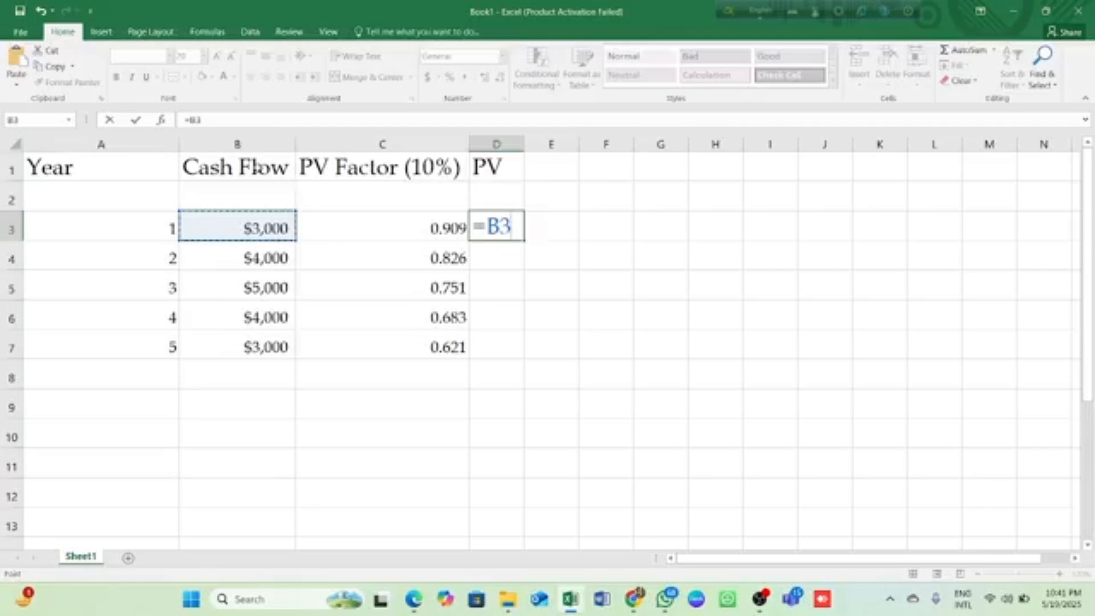
{"action": "type", "text": "*"}
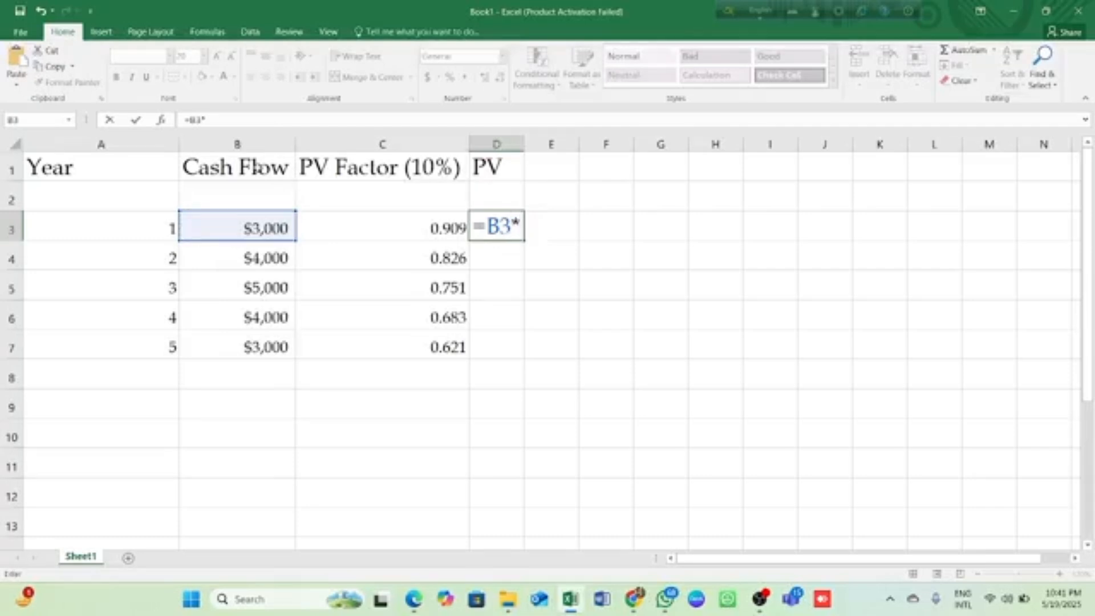
{"action": "left_click", "coordinate": [379, 228]}
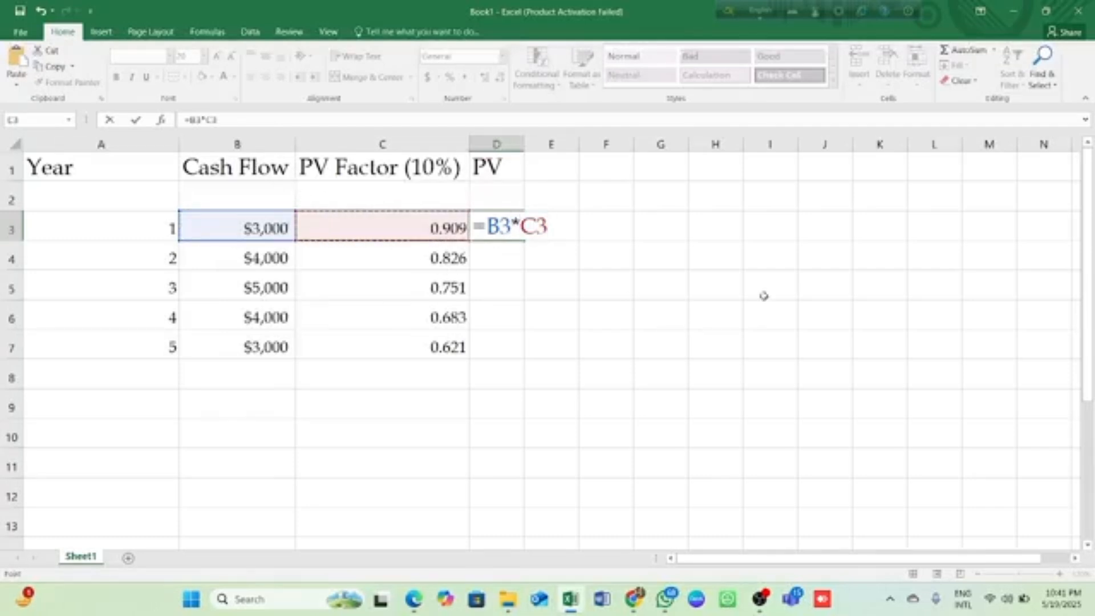
{"action": "key", "text": "Return"}
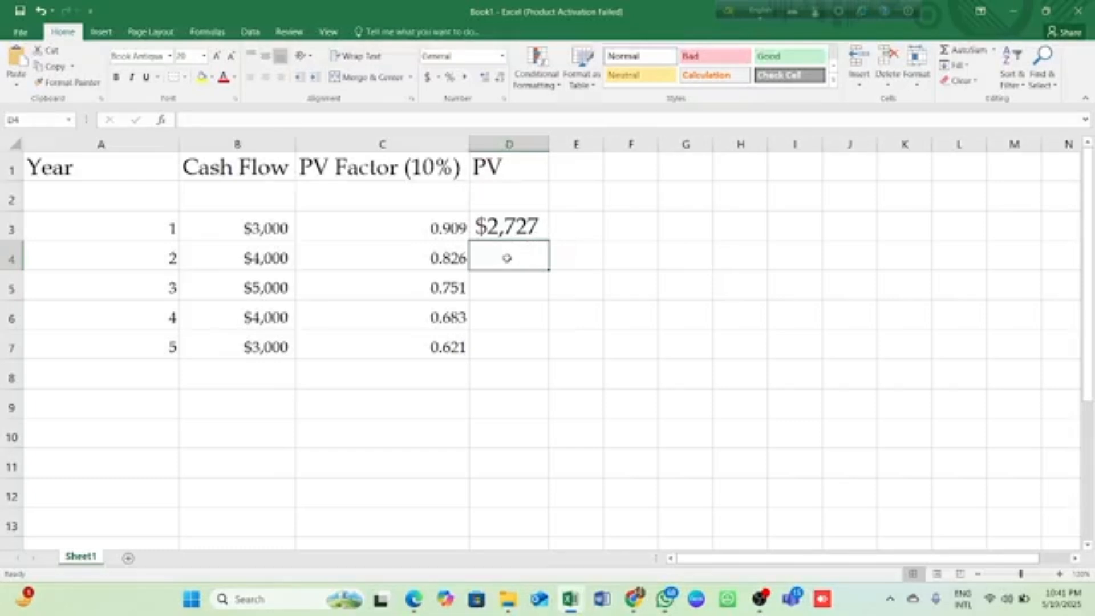
Step: Enter =B4*C4 in D4, giving the year 2 PV of $3,304
{"action": "type", "text": "="}
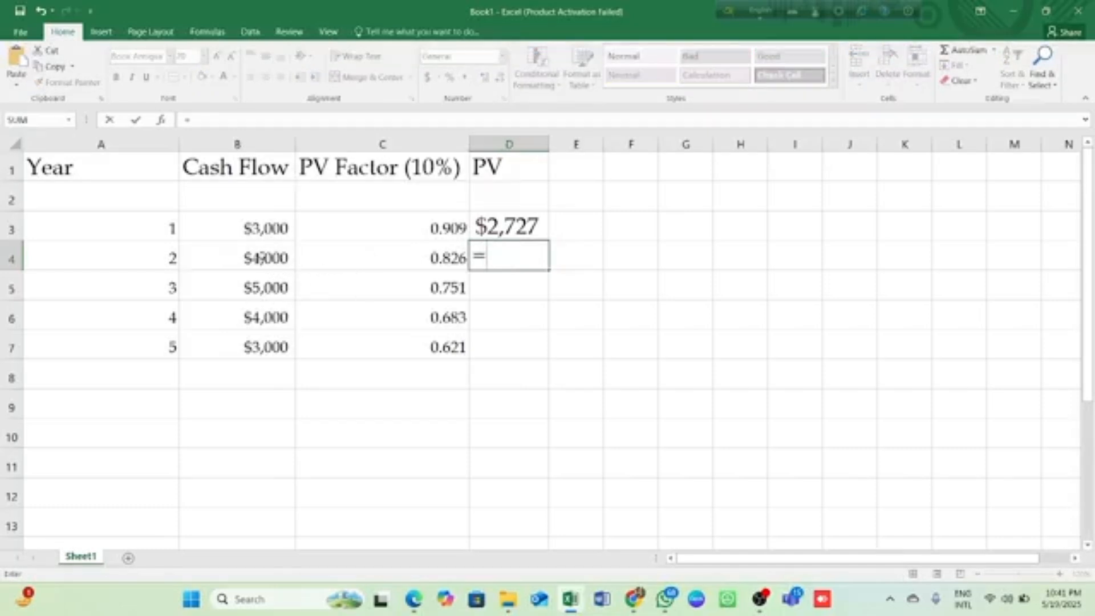
{"action": "left_click", "coordinate": [262, 256]}
{"action": "type", "text": "*"}
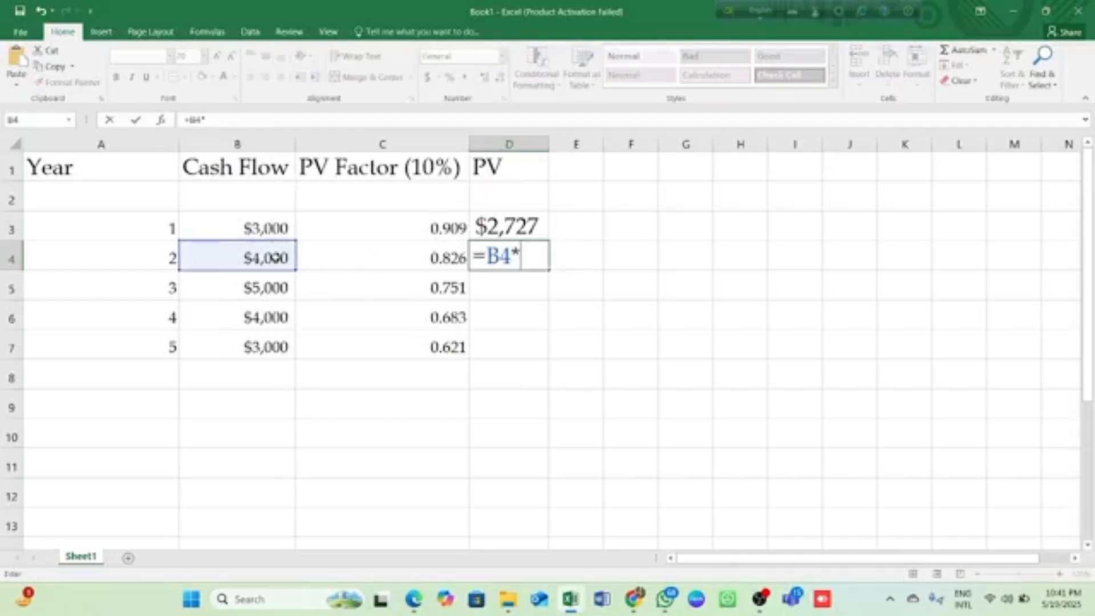
{"action": "left_click", "coordinate": [377, 246]}
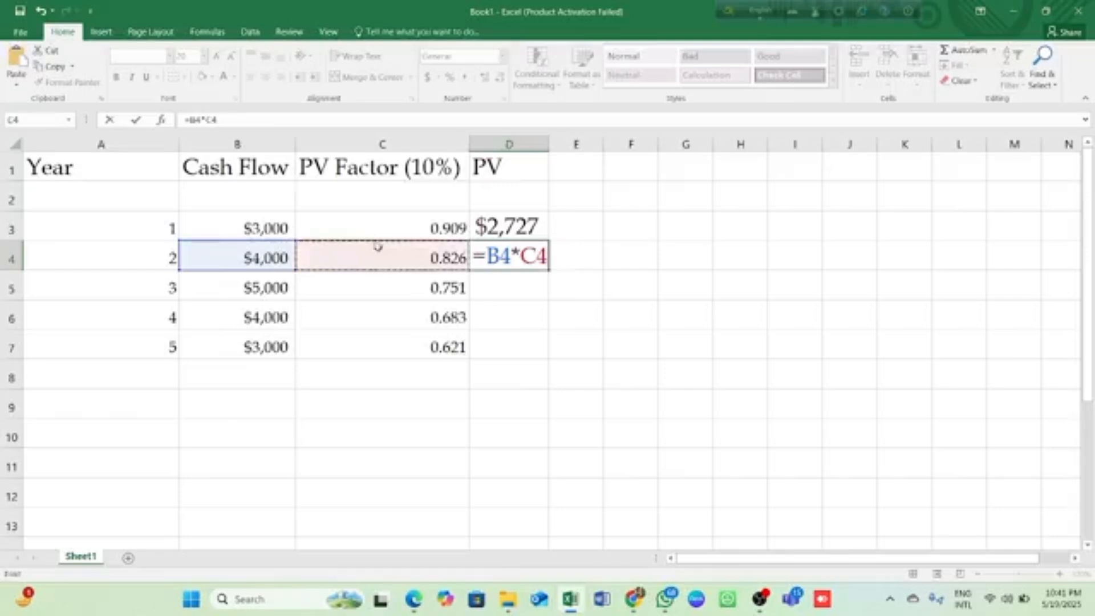
{"action": "key", "text": "Return"}
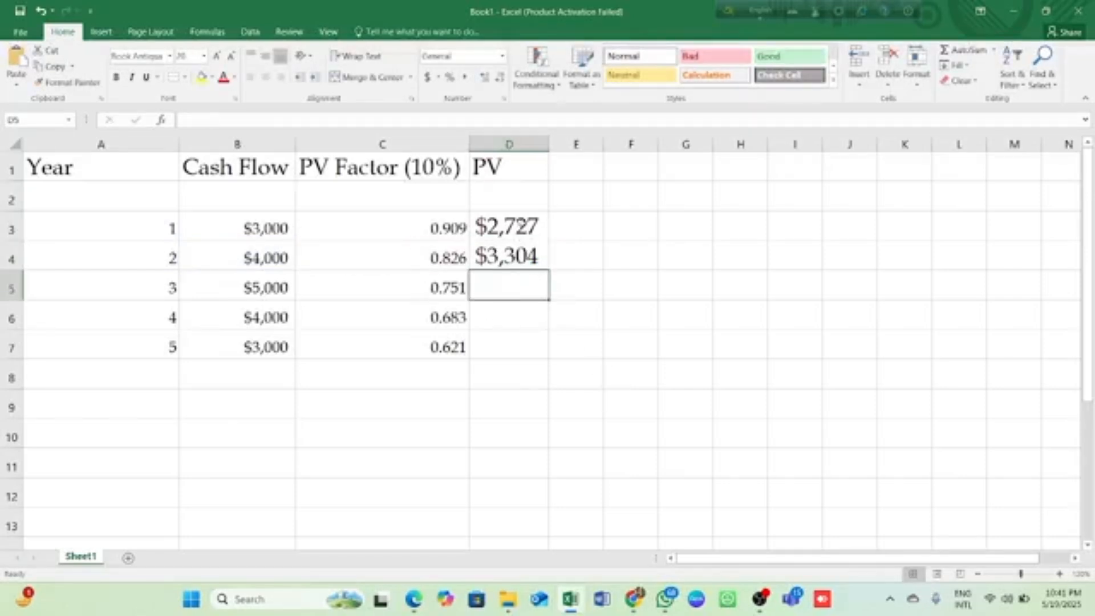
Step: Select the first two PV results and open the year 1 formula, undoing a stray change
{"action": "left_click_drag", "start_coordinate": [516, 227], "coordinate": [516, 257]}
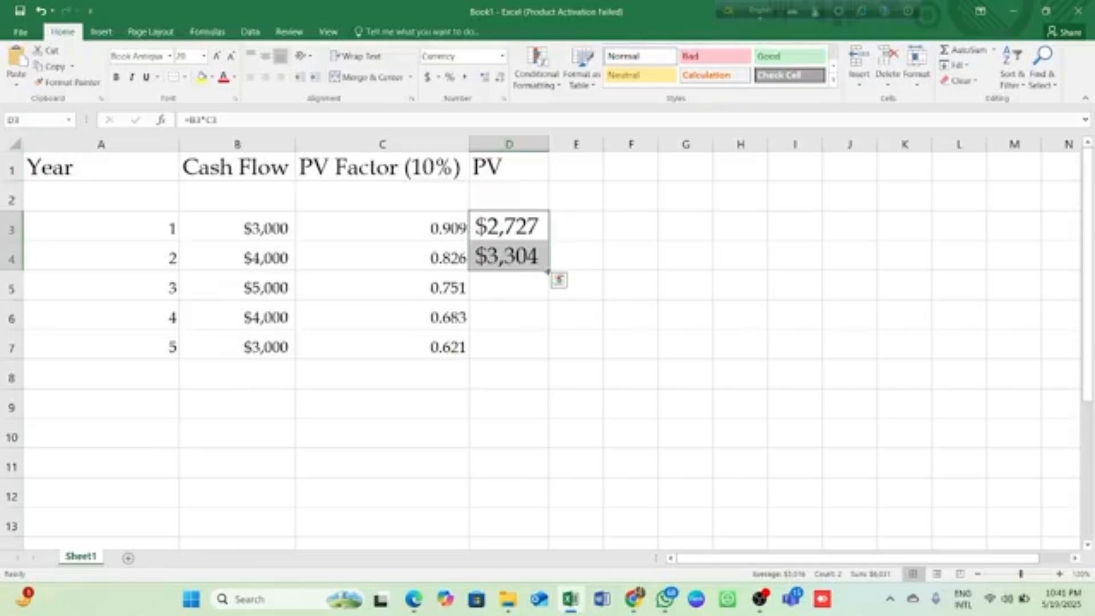
{"action": "double_click", "coordinate": [548, 272]}
{"action": "left_click_drag", "start_coordinate": [555, 323], "coordinate": [556, 335]}
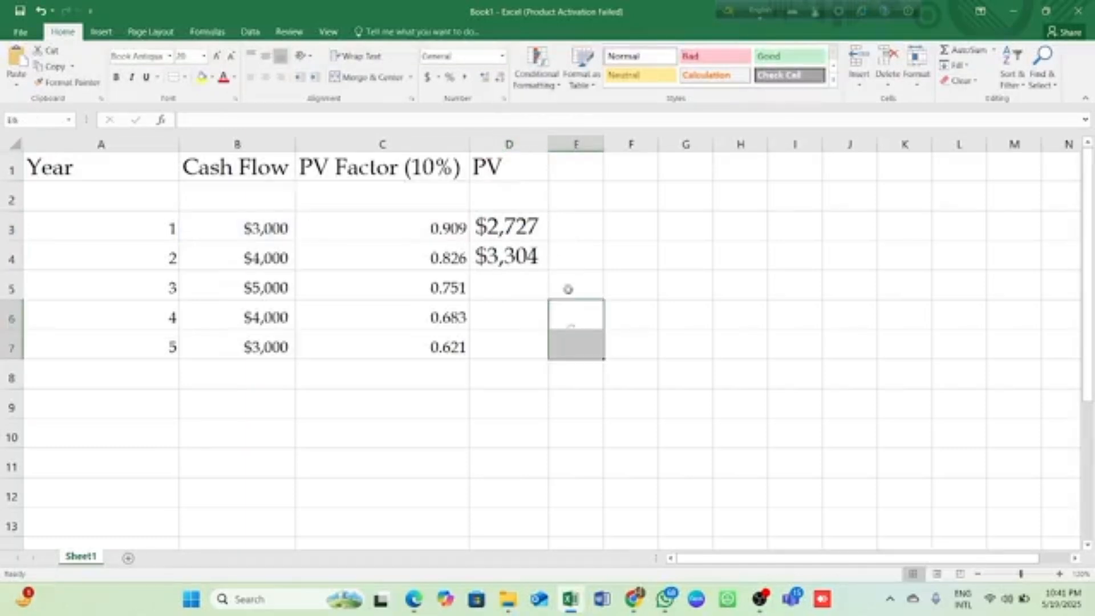
{"action": "left_click", "coordinate": [524, 231]}
{"action": "left_click", "coordinate": [599, 336]}
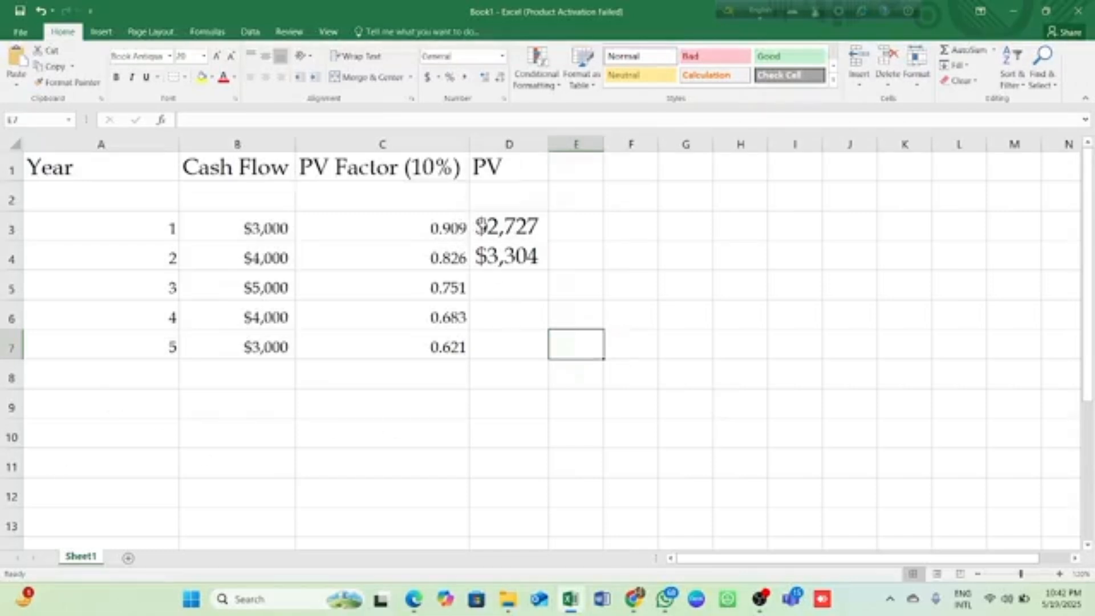
{"action": "double_click", "coordinate": [487, 226]}
{"action": "left_click", "coordinate": [583, 398]}
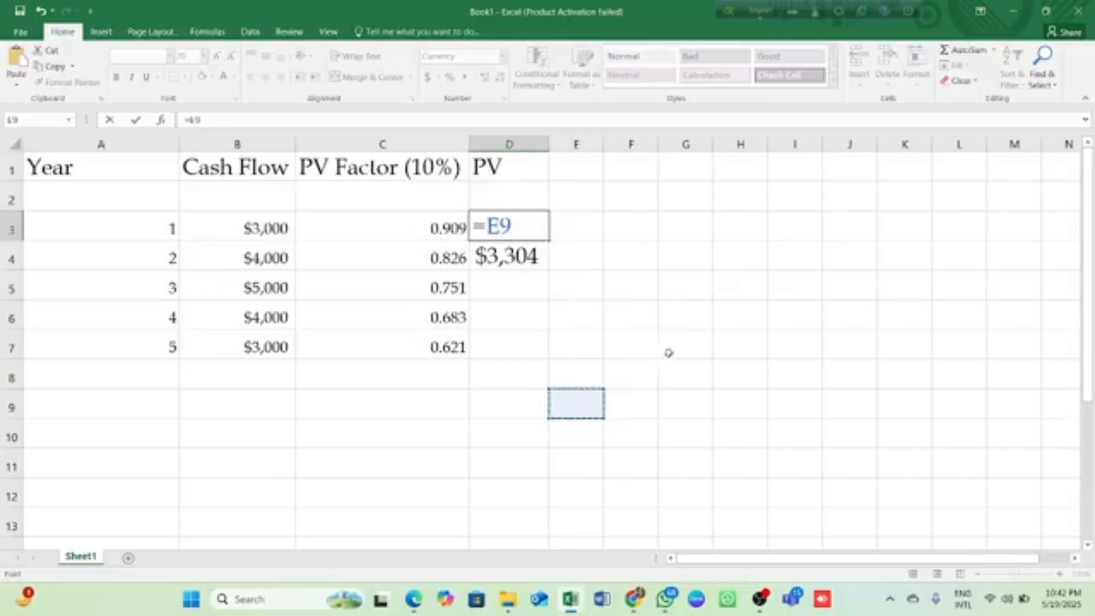
{"action": "left_click", "coordinate": [732, 410]}
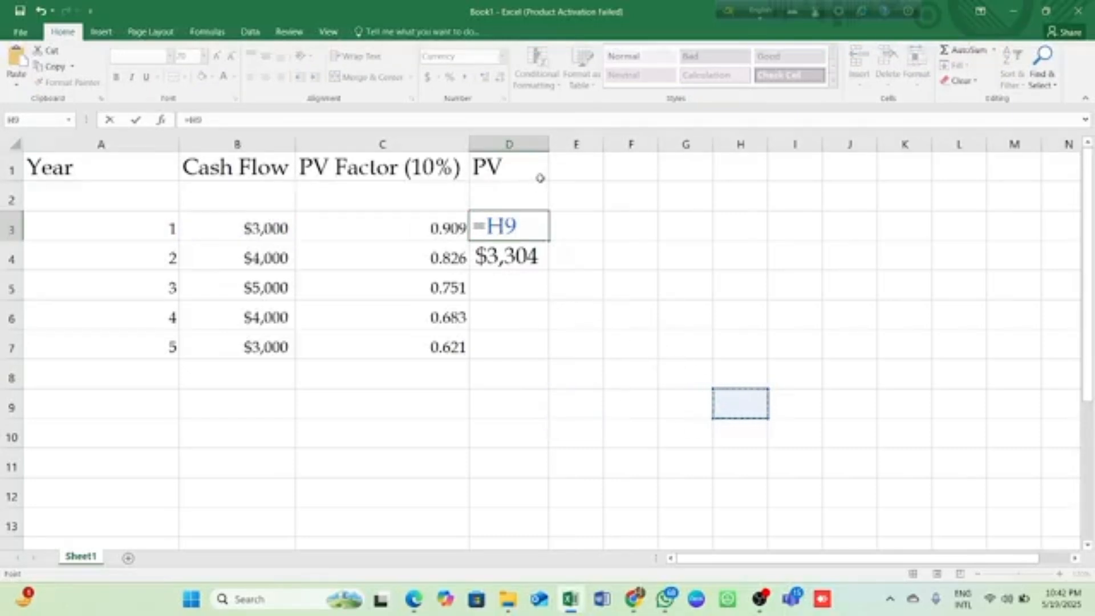
{"action": "key", "text": "ctrl+z"}
{"action": "key", "text": "ctrl+z"}
{"action": "key", "text": "ctrl+z"}
{"action": "key", "text": "ctrl+z"}
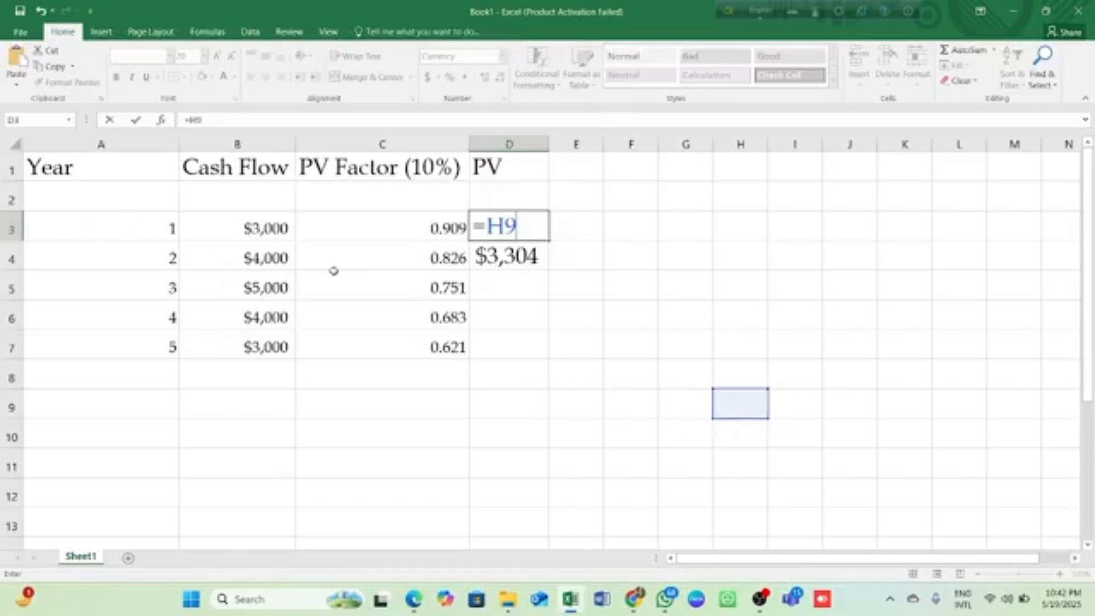
Step: Rebuild the year 1 PV formula in D3 as =B3*C3
{"action": "key", "text": "BackSpace"}
{"action": "key", "text": "BackSpace"}
{"action": "key", "text": "BackSpace"}
{"action": "type", "text": "+"}
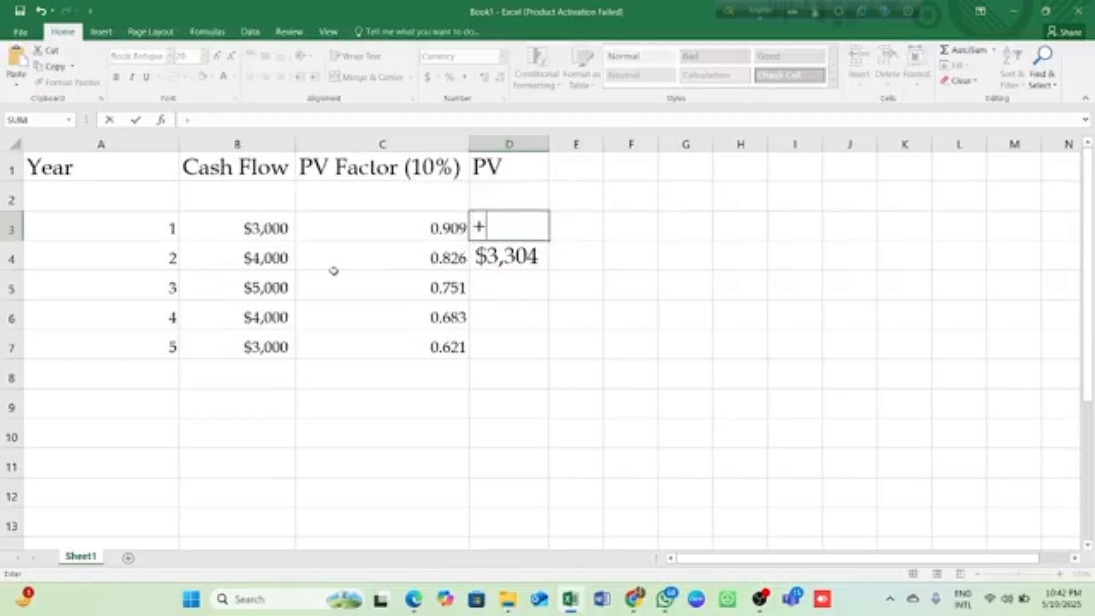
{"action": "key", "text": "BackSpace"}
{"action": "type", "text": "="}
{"action": "left_click", "coordinate": [262, 227]}
{"action": "type", "text": "*"}
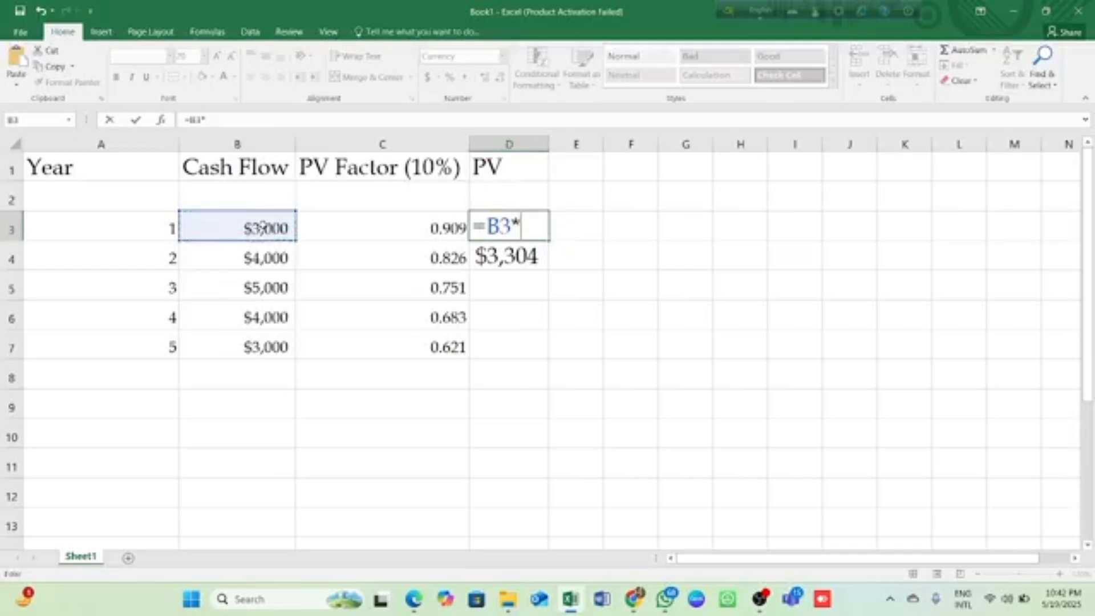
{"action": "left_click", "coordinate": [362, 226]}
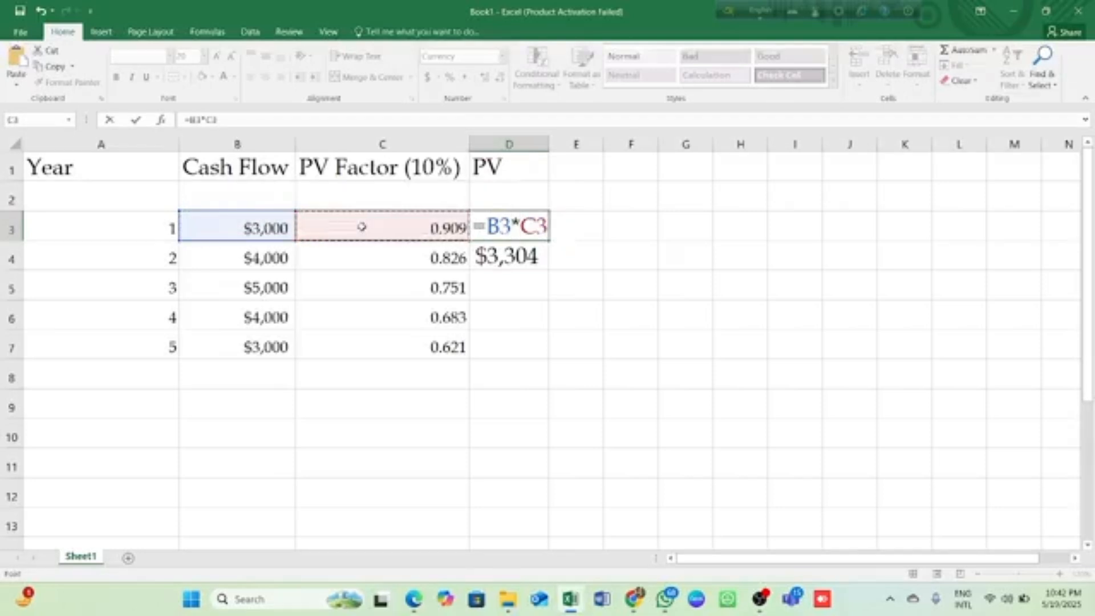
{"action": "key", "text": "Return"}
Step: Fill the PV formula down column D for the remaining years
{"action": "left_click", "coordinate": [533, 229]}
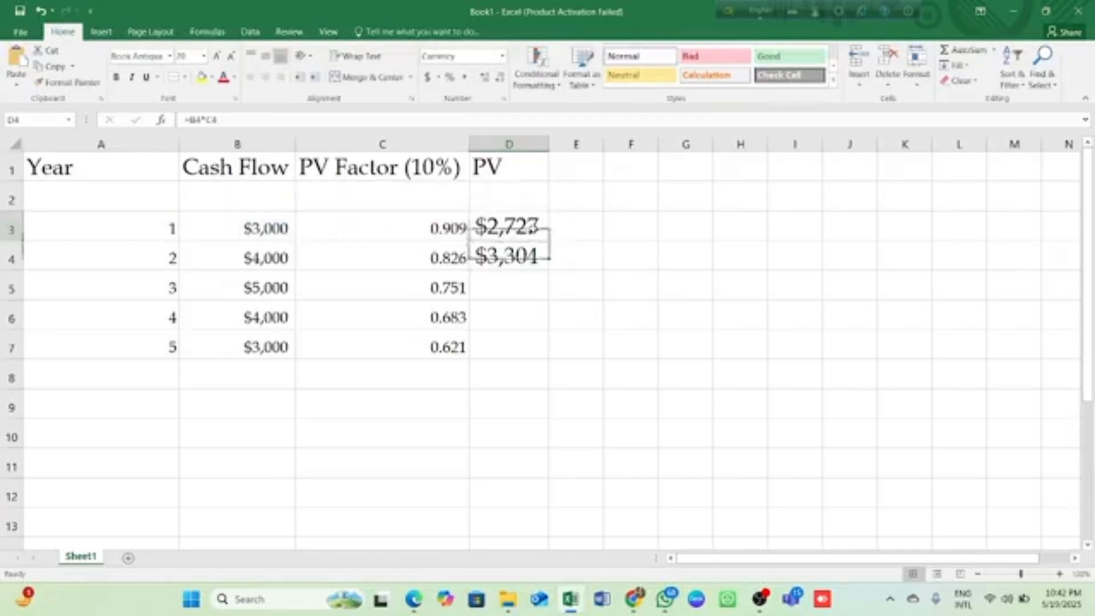
{"action": "left_click_drag", "start_coordinate": [549, 241], "coordinate": [547, 268]}
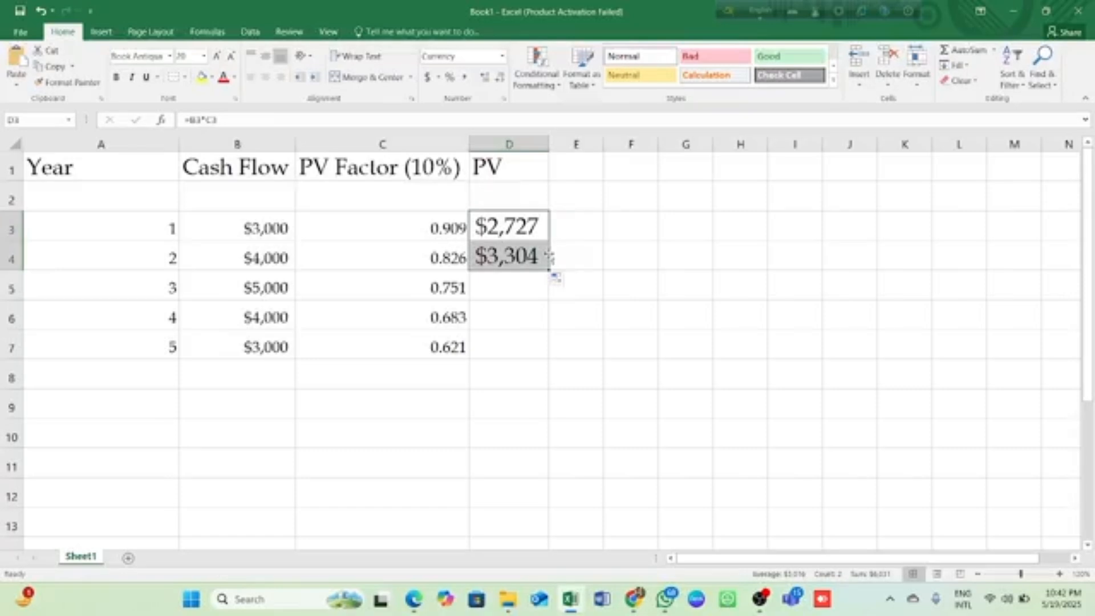
{"action": "left_click_drag", "start_coordinate": [549, 270], "coordinate": [547, 357]}
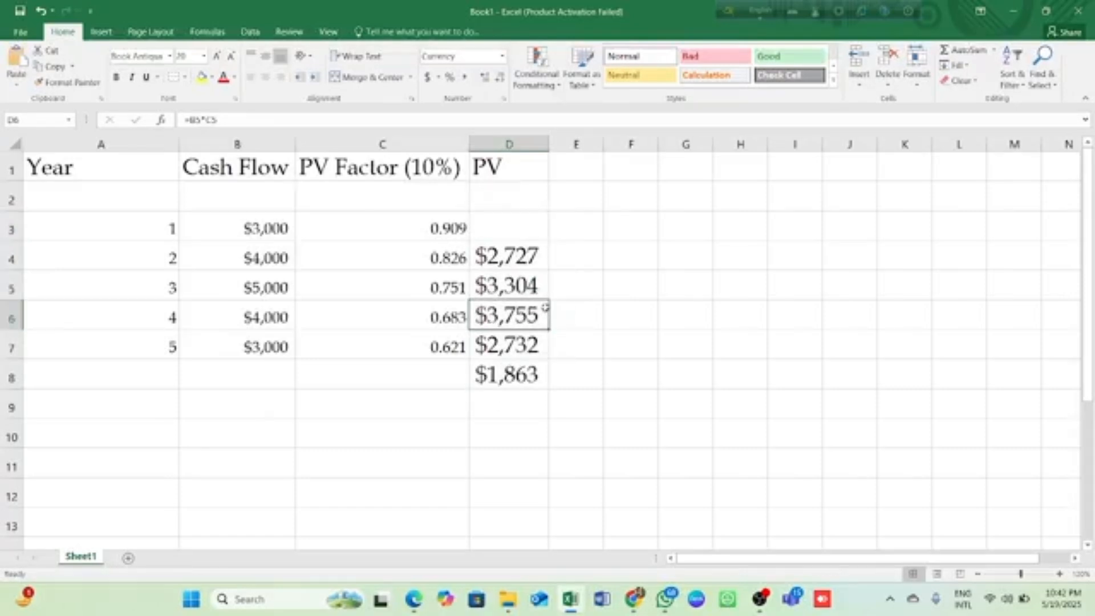
{"action": "double_click", "coordinate": [515, 264]}
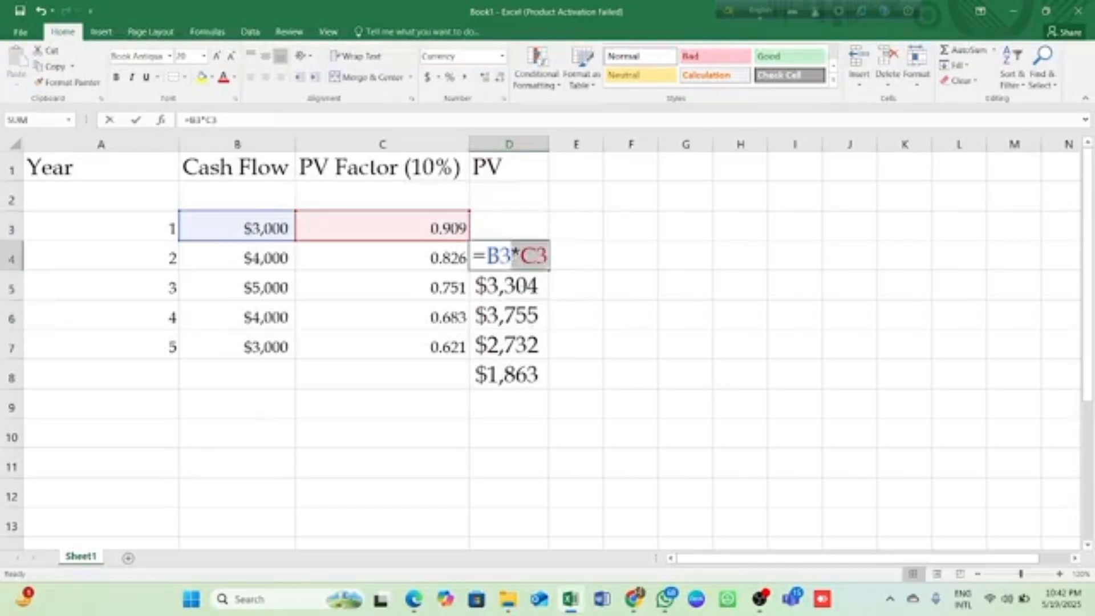
{"action": "left_click", "coordinate": [739, 434]}
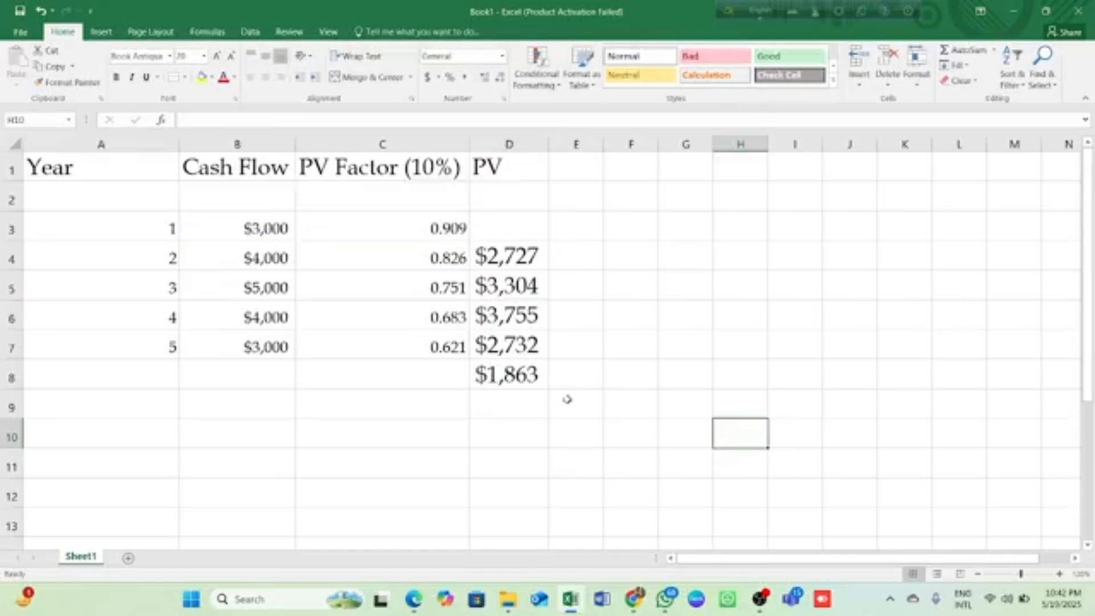
Step: Move the five PV values up one row into D3:D7 and select them for totalling
{"action": "left_click_drag", "start_coordinate": [533, 381], "coordinate": [519, 228]}
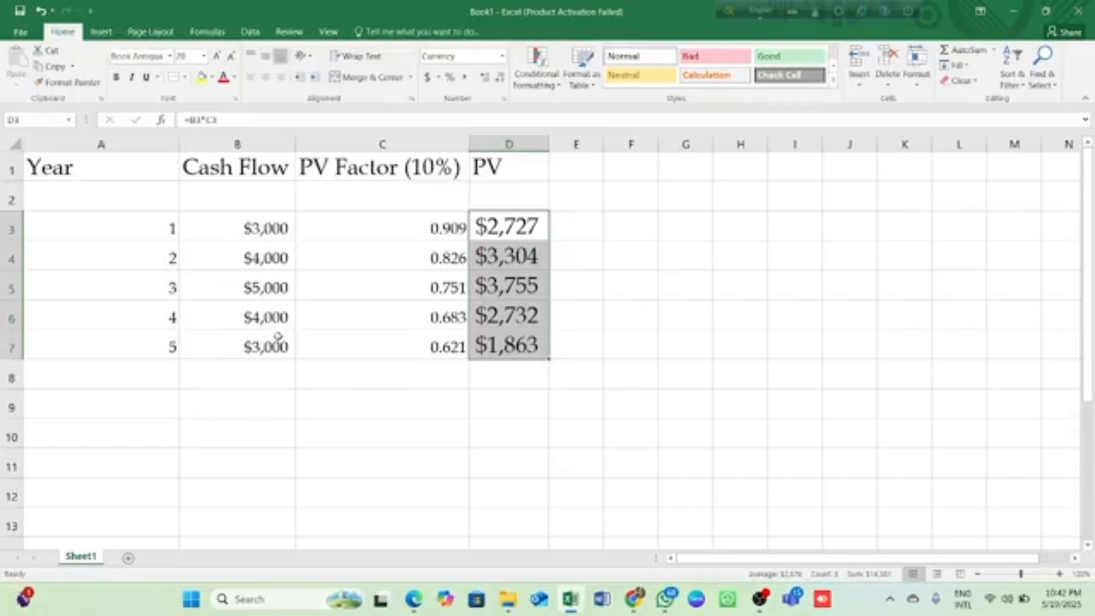
{"action": "left_click", "coordinate": [372, 412]}
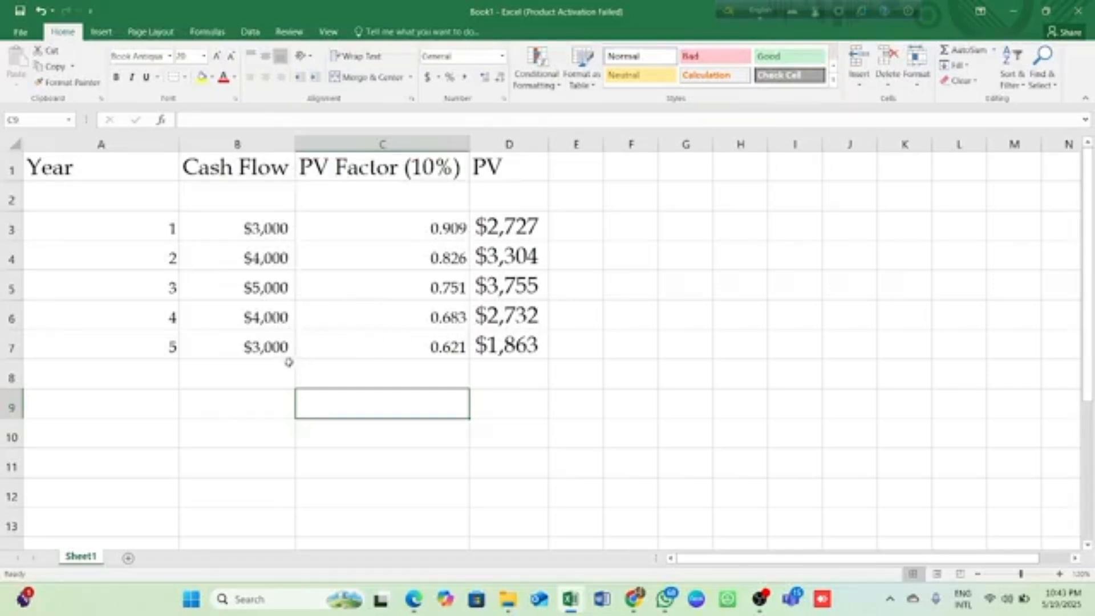
{"action": "left_click", "coordinate": [526, 349]}
{"action": "left_click_drag", "start_coordinate": [526, 350], "coordinate": [542, 378]}
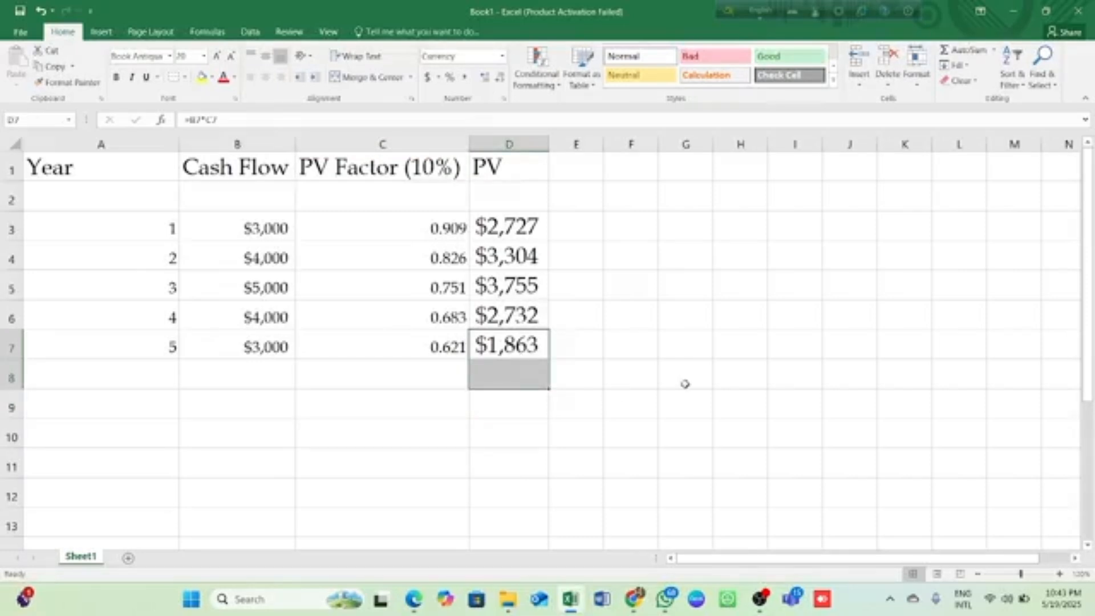
{"action": "left_click", "coordinate": [615, 407]}
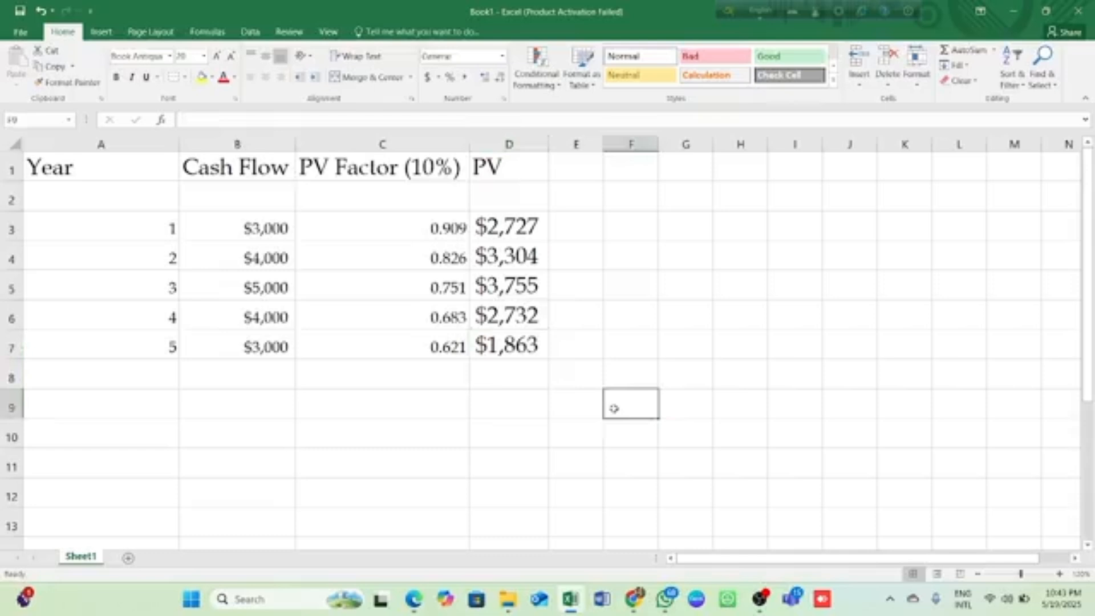
{"action": "left_click", "coordinate": [504, 374]}
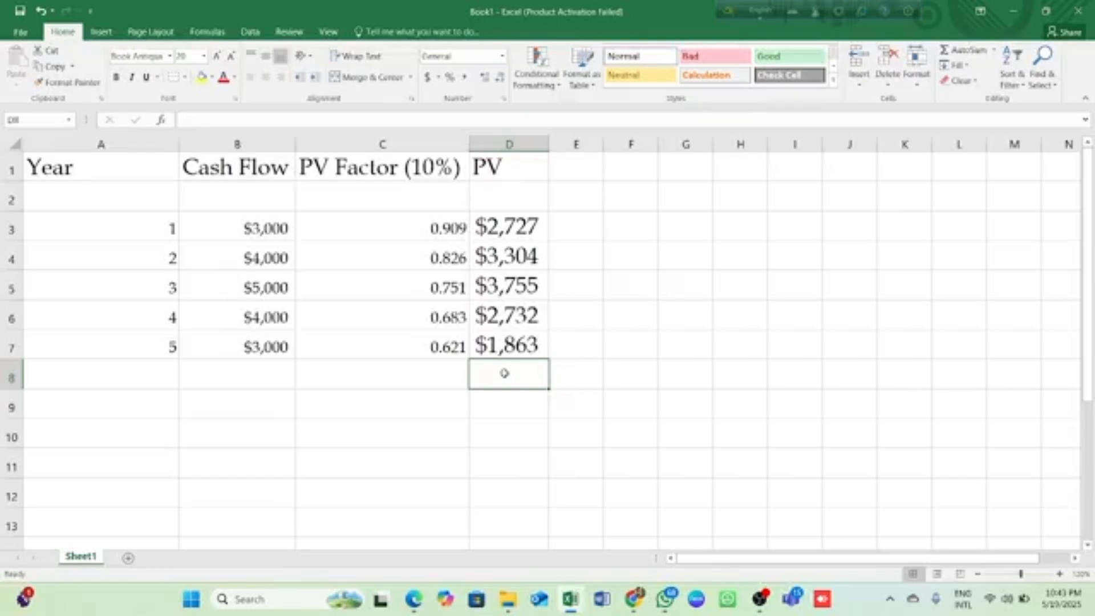
{"action": "left_click_drag", "start_coordinate": [510, 231], "coordinate": [523, 361]}
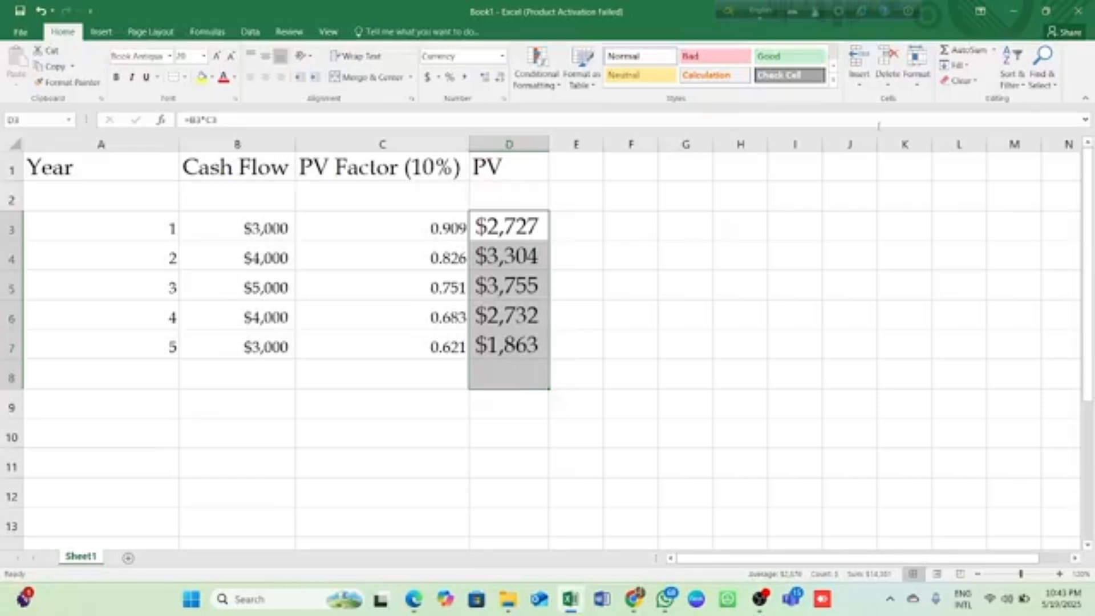
Step: AutoSum the PV column into D8 ($14,381) and widen column D
{"action": "left_click", "coordinate": [963, 53]}
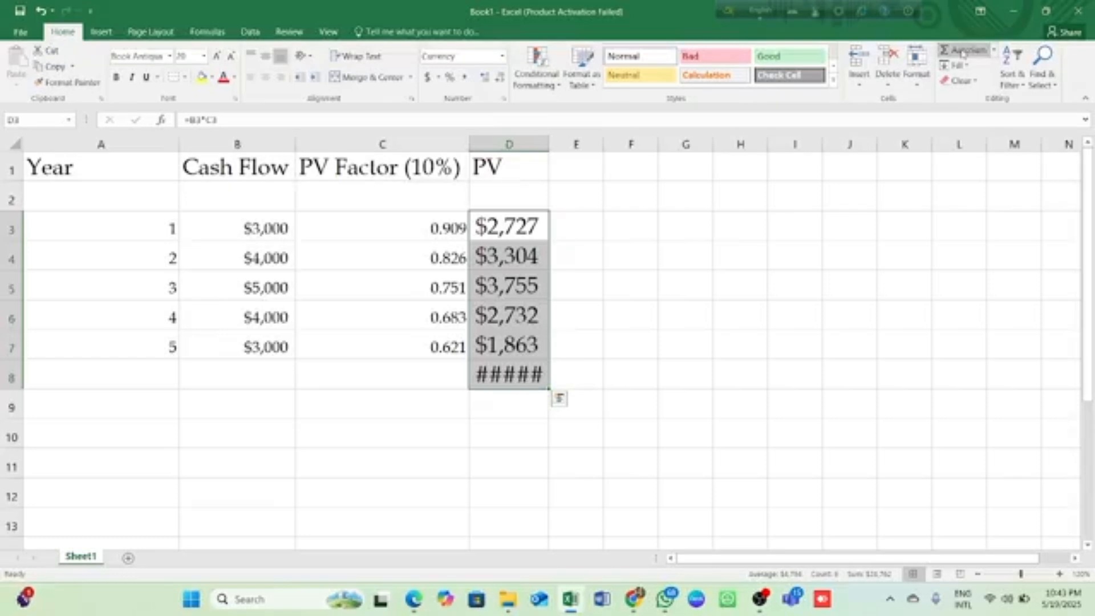
{"action": "left_click_drag", "start_coordinate": [548, 143], "coordinate": [561, 143]}
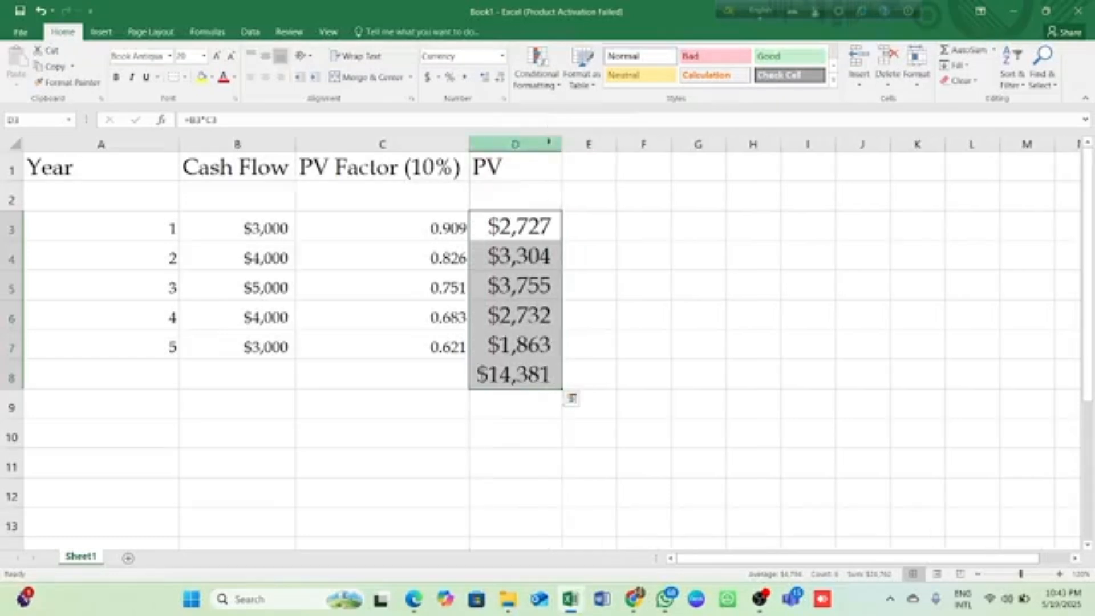
{"action": "left_click", "coordinate": [624, 401]}
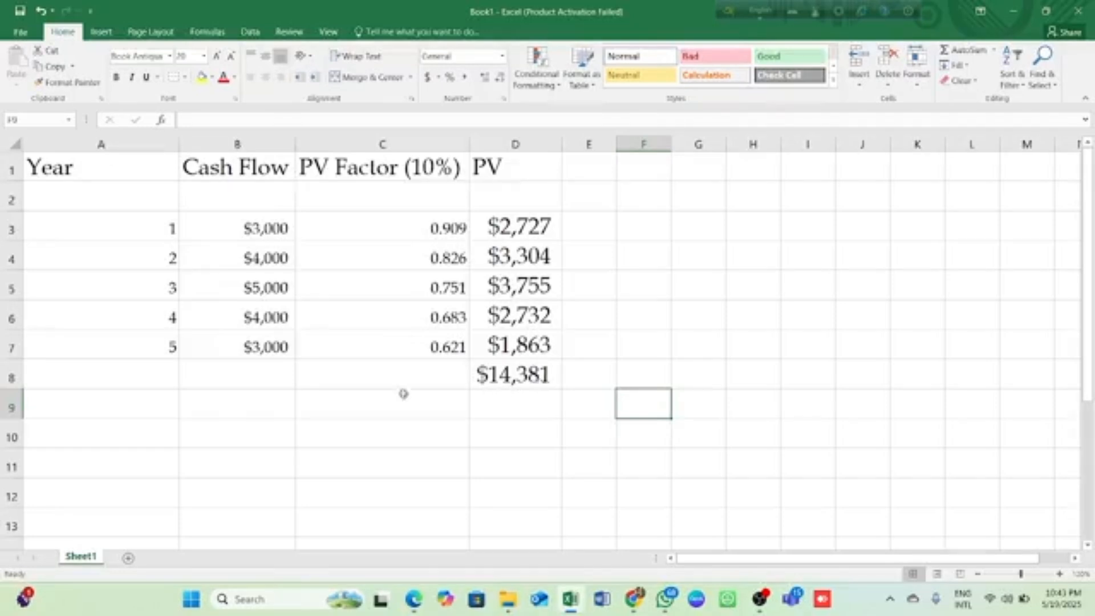
Step: AutoSum the cash flows B3:B7 into B8, giving $19,000
{"action": "left_click", "coordinate": [246, 222]}
{"action": "left_click_drag", "start_coordinate": [246, 222], "coordinate": [268, 368]}
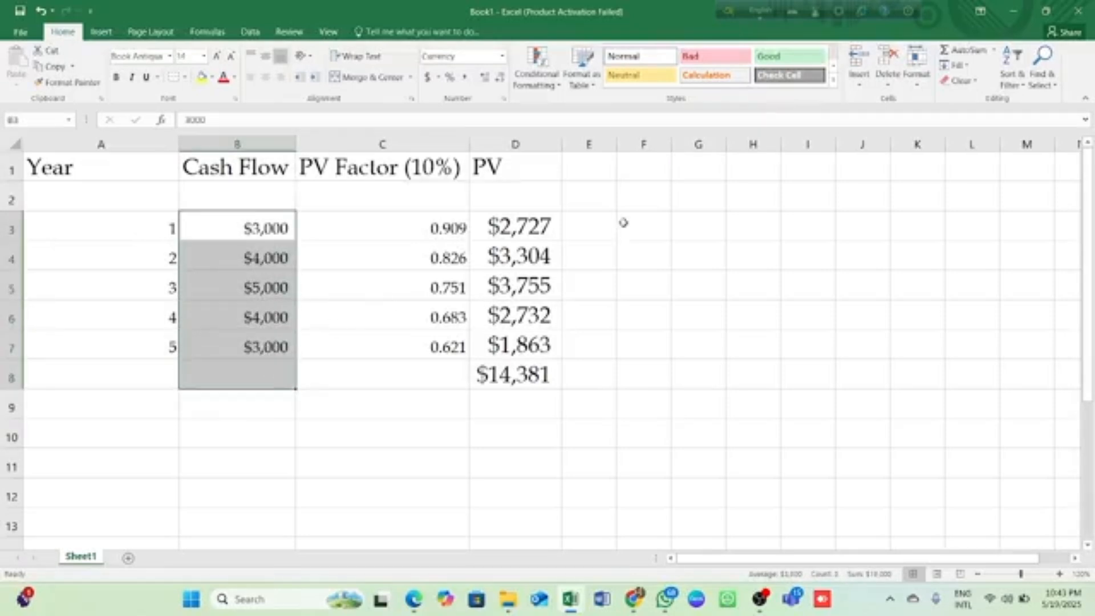
{"action": "left_click", "coordinate": [960, 49]}
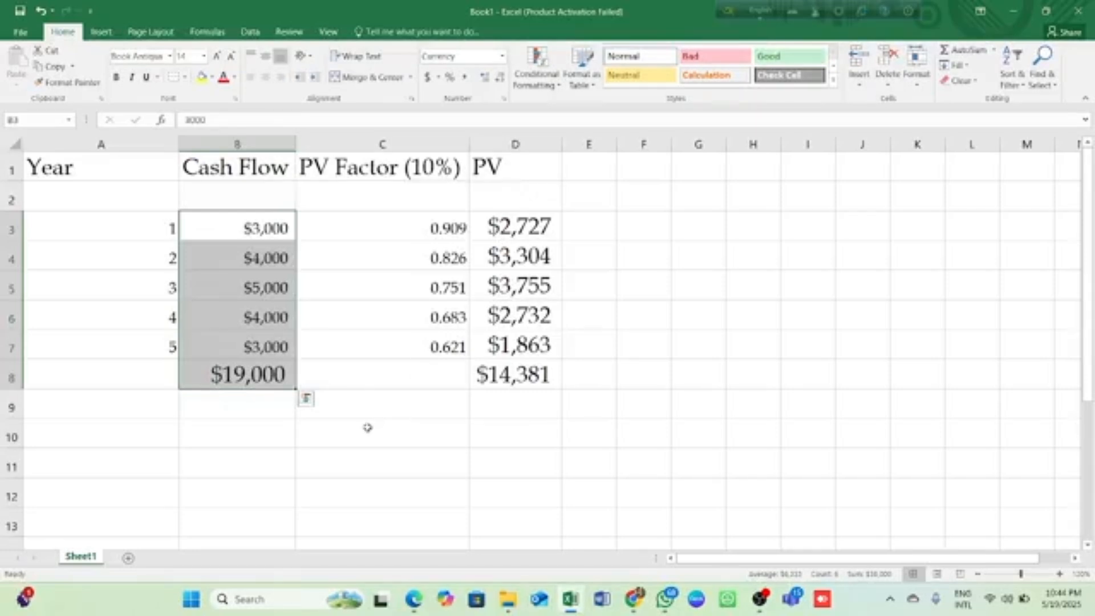
Step: Enter the label 'Total' in A8 beside the row 8 totals
{"action": "left_click", "coordinate": [328, 452]}
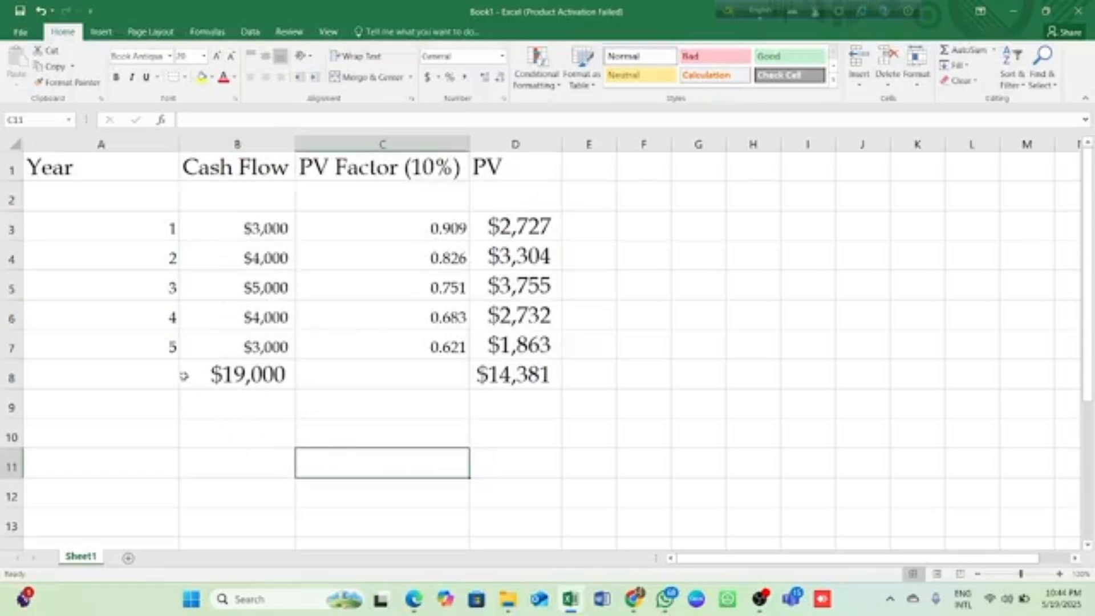
{"action": "left_click", "coordinate": [157, 378]}
{"action": "type", "text": "T"}
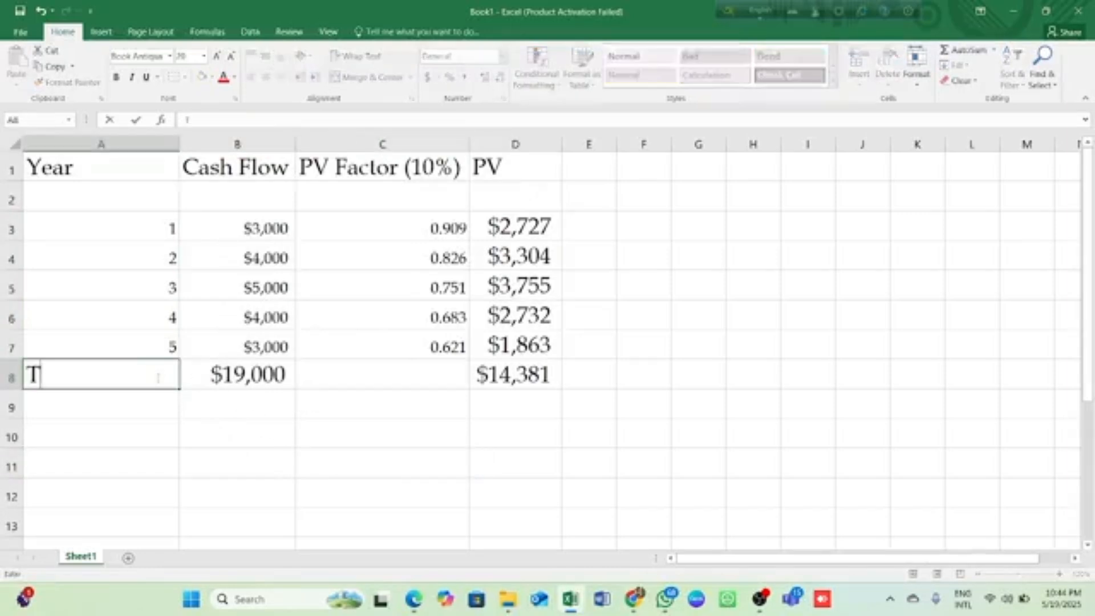
{"action": "type", "text": "otal"}
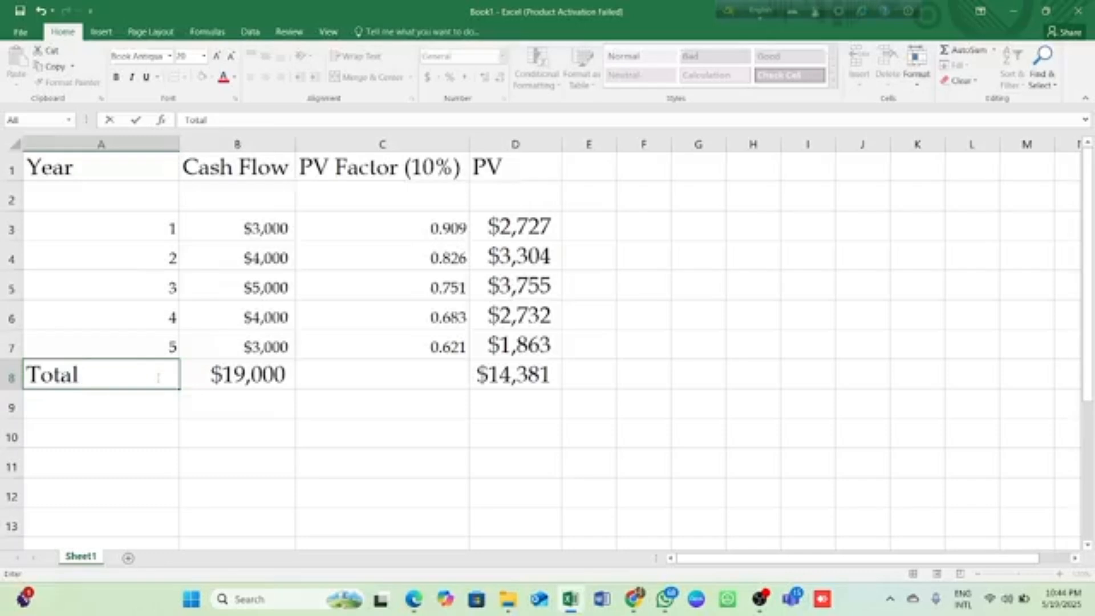
{"action": "key", "text": "Return"}
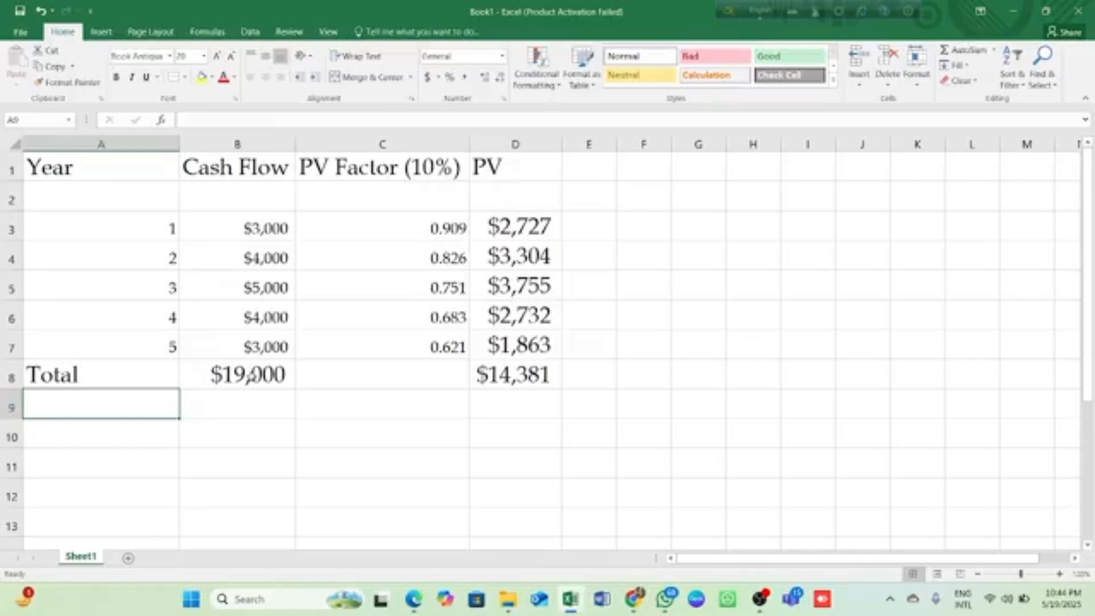
{"action": "left_click", "coordinate": [355, 222]}
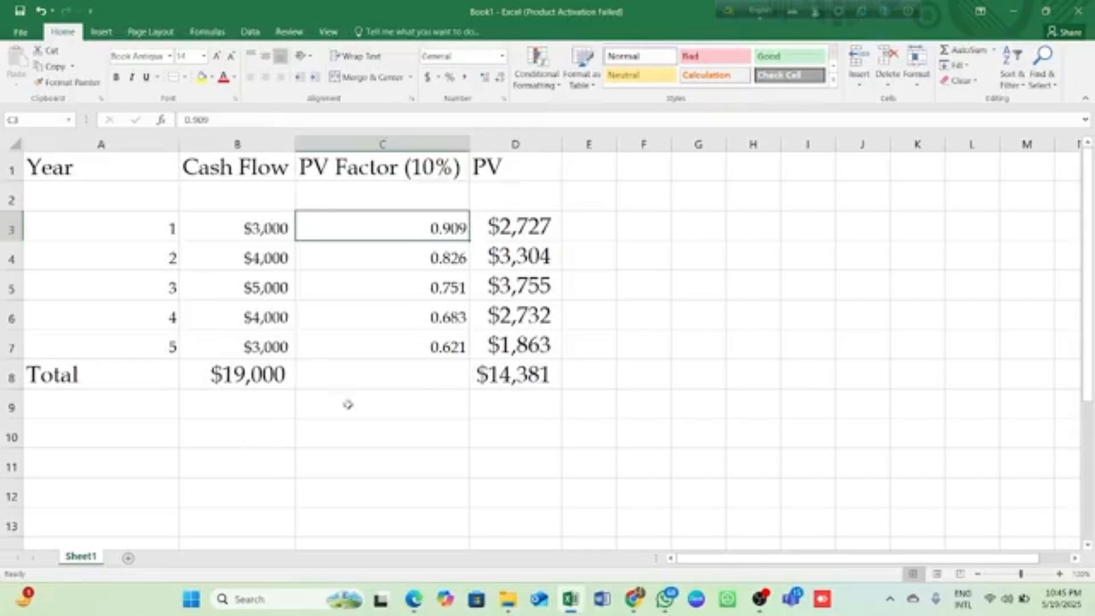
{"action": "left_click", "coordinate": [237, 429]}
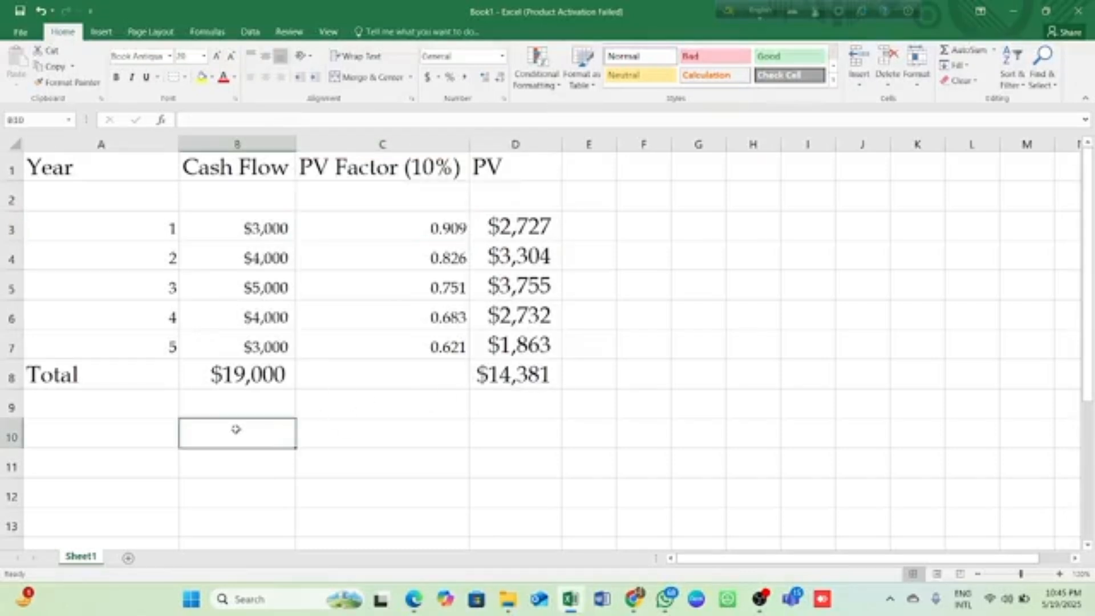
{"action": "type", "text": "="}
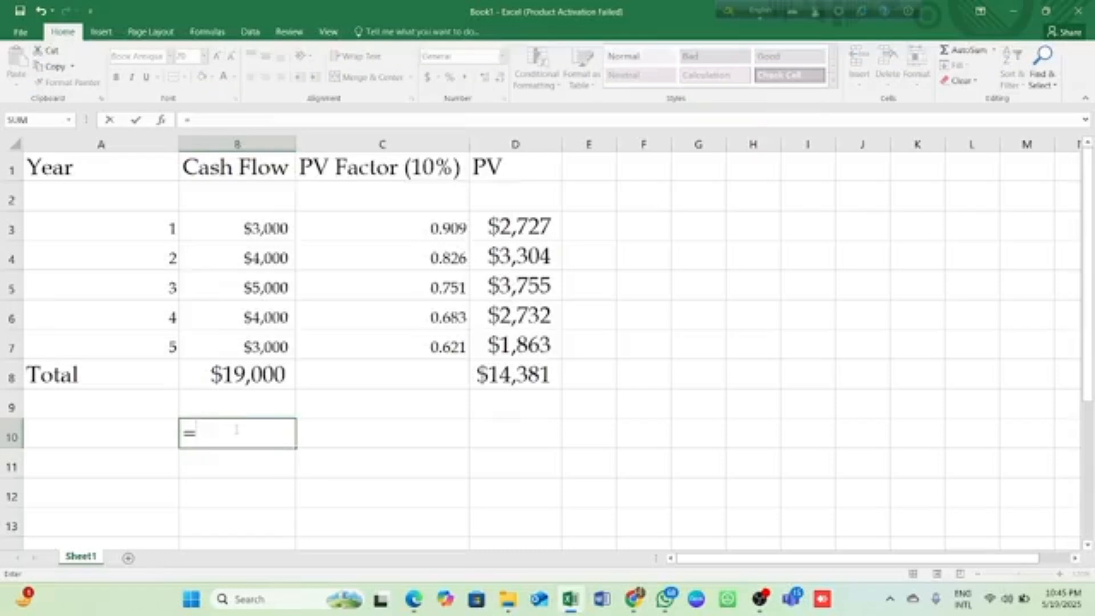
{"action": "type", "text": "1500"}
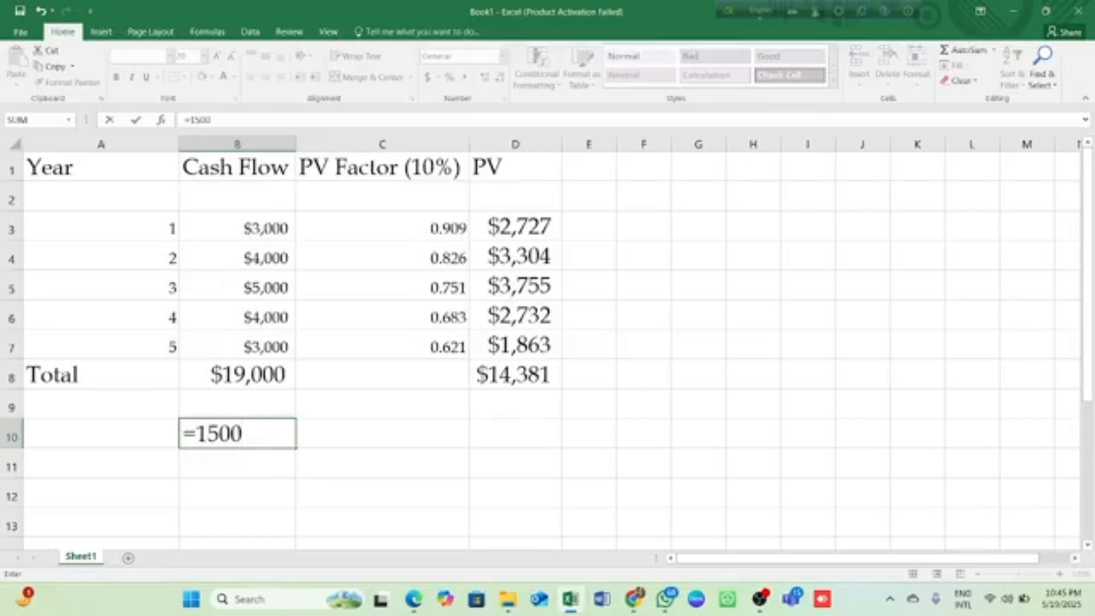
{"action": "type", "text": "0-14381"}
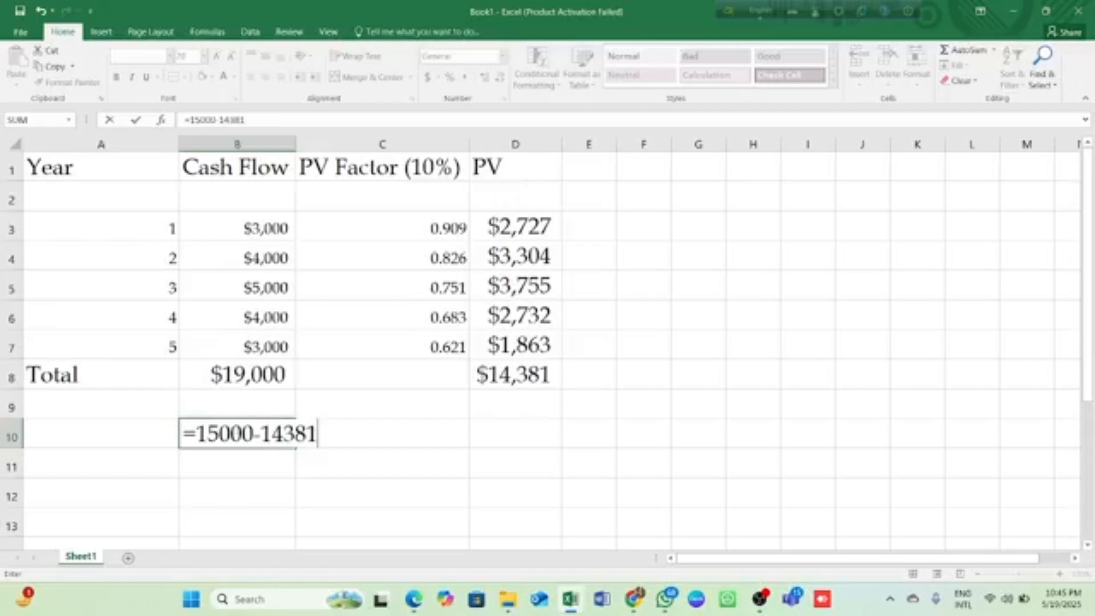
{"action": "key", "text": "Return"}
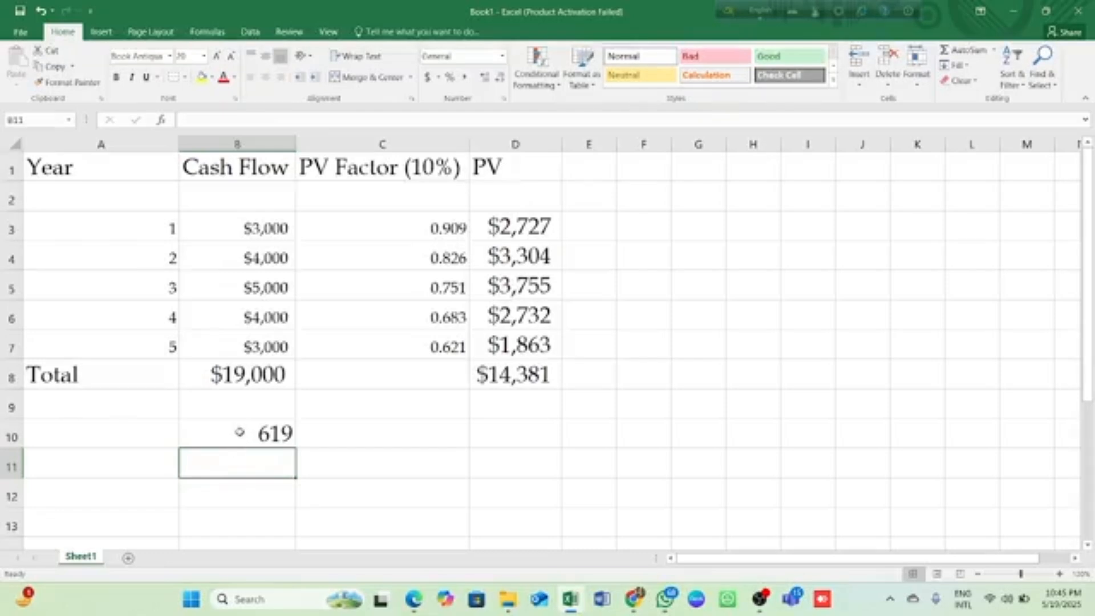
{"action": "left_click", "coordinate": [246, 431]}
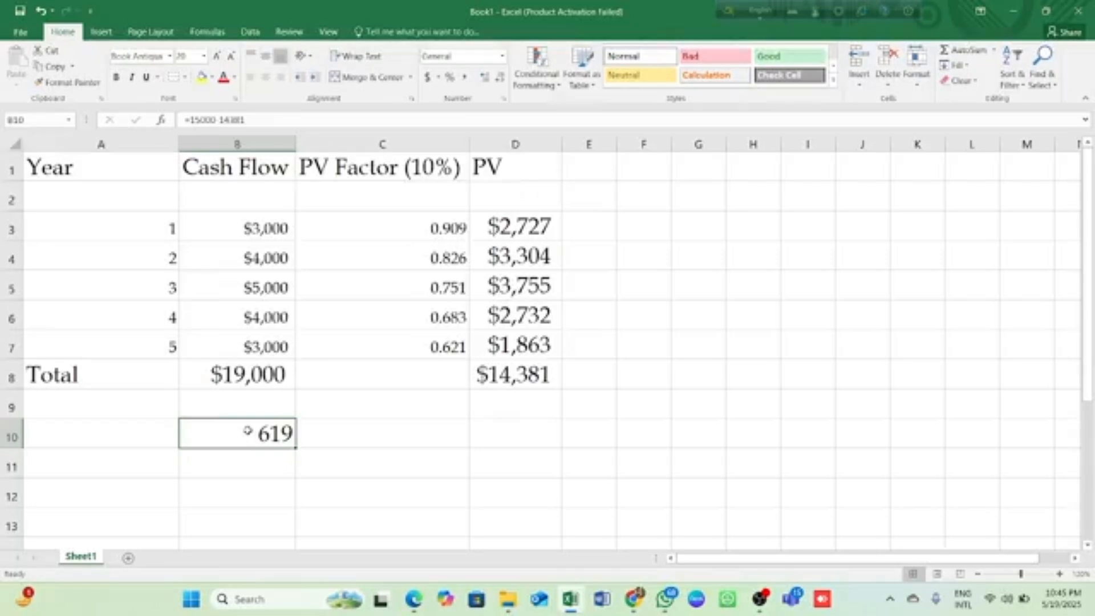
{"action": "left_click", "coordinate": [337, 442]}
{"action": "double_click", "coordinate": [339, 442]}
{"action": "type", "text": "NPV"}
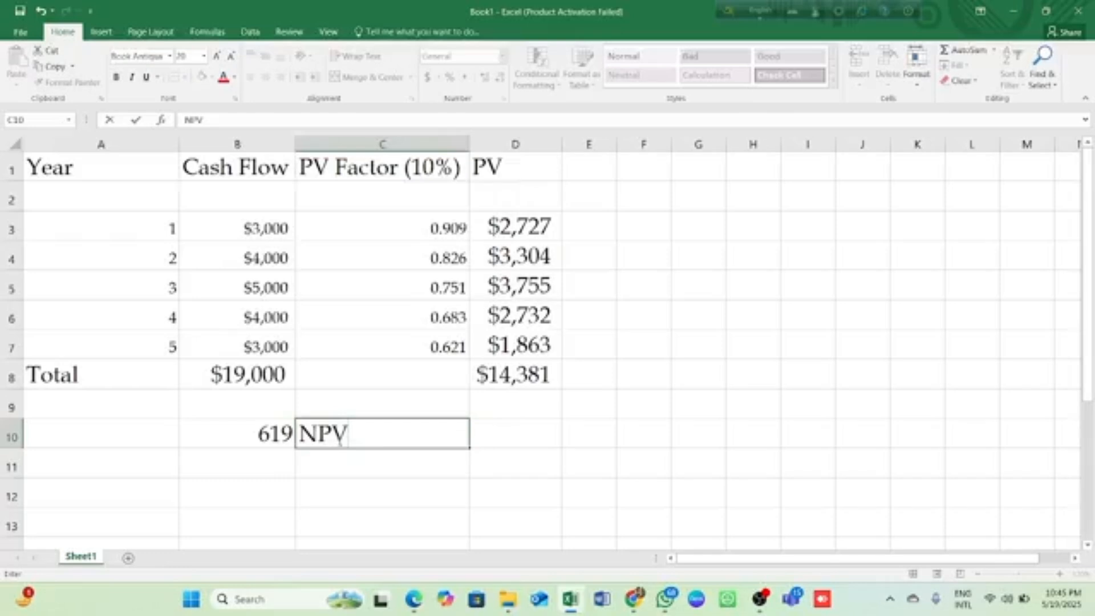
{"action": "double_click", "coordinate": [255, 435]}
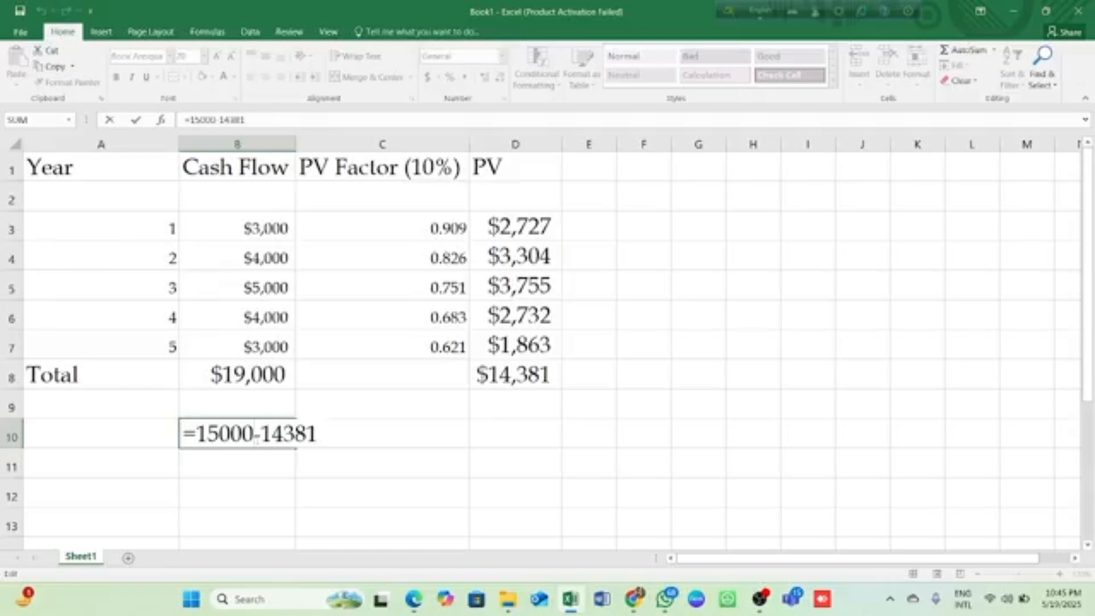
{"action": "key", "text": "BackSpace"}
{"action": "key", "text": "BackSpace"}
{"action": "key", "text": "BackSpace"}
{"action": "key", "text": "BackSpace"}
{"action": "key", "text": "BackSpace"}
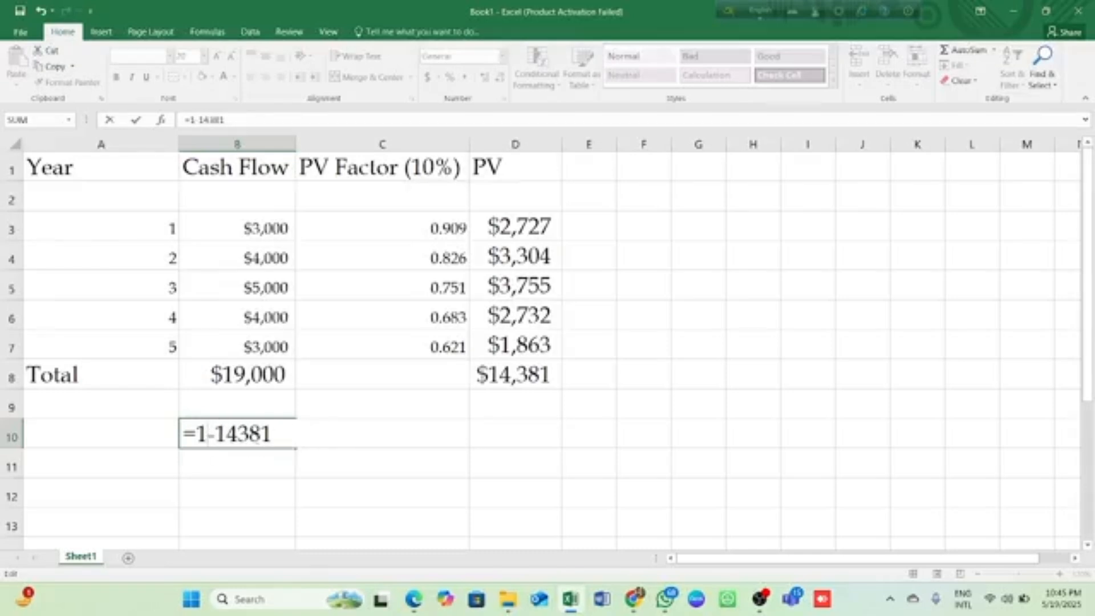
{"action": "type", "text": "14381"}
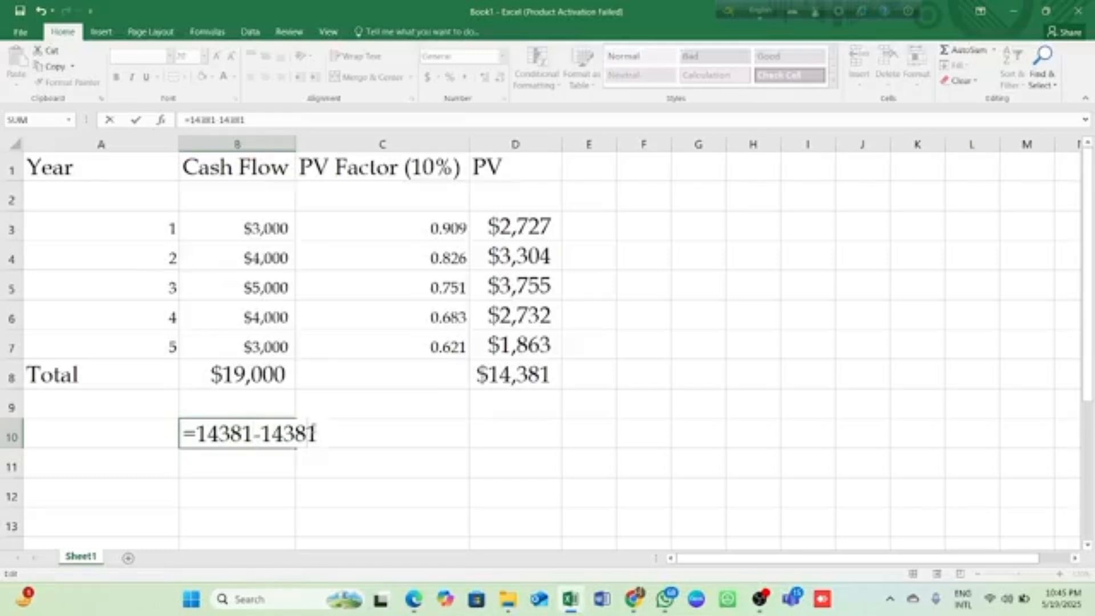
{"action": "key", "text": "BackSpace"}
{"action": "key", "text": "BackSpace"}
{"action": "key", "text": "BackSpace"}
{"action": "key", "text": "BackSpace"}
{"action": "type", "text": "5000"}
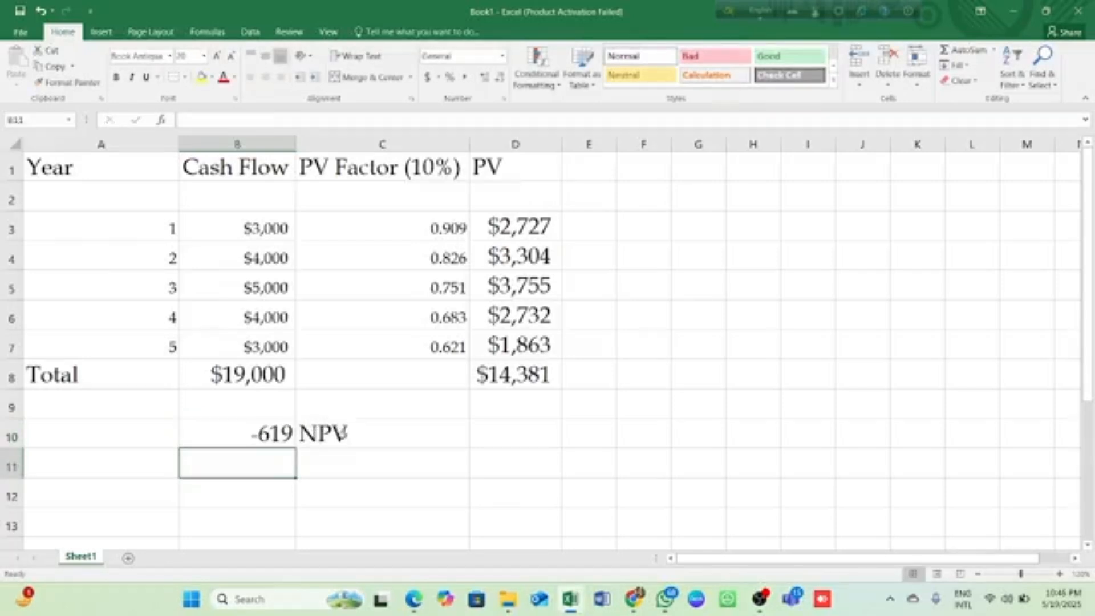
Step: Change the C10 label from 'NPV' to 'NPV Negative'
{"action": "left_click", "coordinate": [358, 435]}
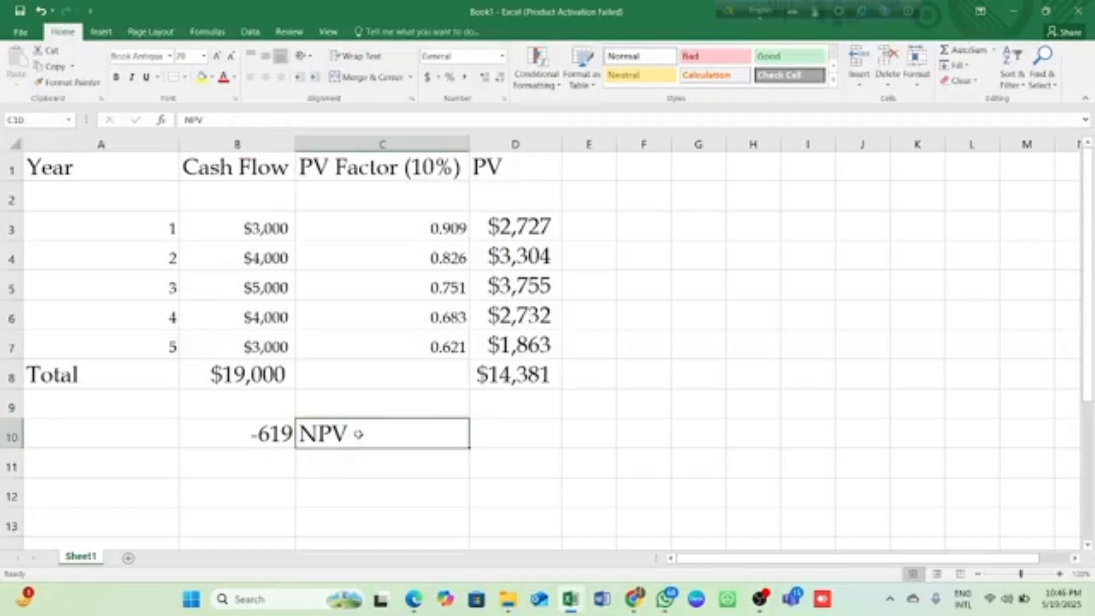
{"action": "key", "text": "BackSpace"}
{"action": "type", "text": "NPV"}
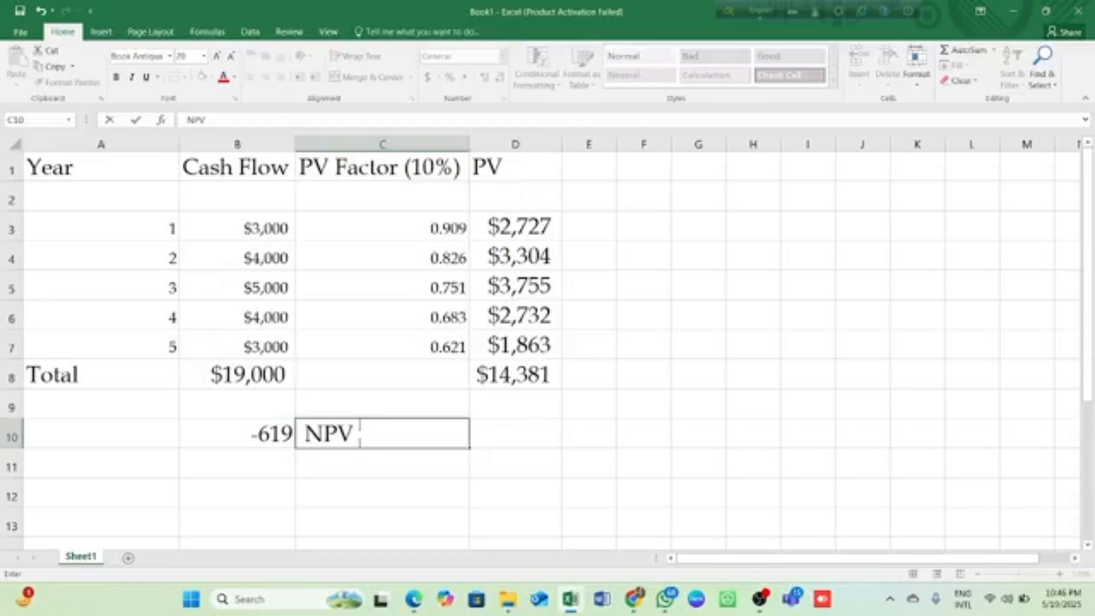
{"action": "type", "text": " Ng"}
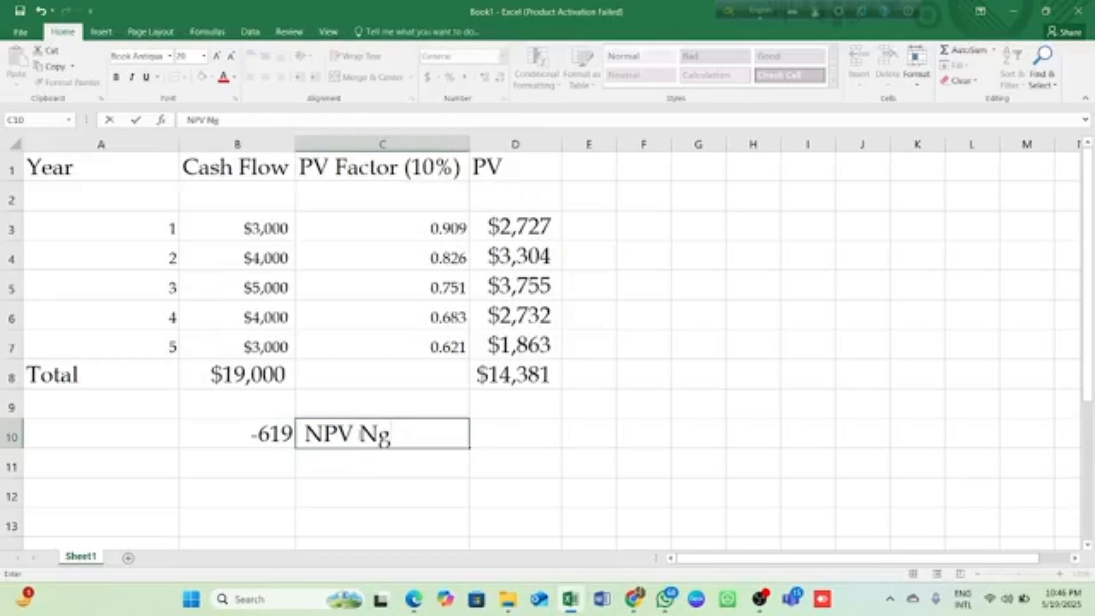
{"action": "type", "text": "-"}
{"action": "key", "text": "BackSpace"}
{"action": "key", "text": "BackSpace"}
{"action": "type", "text": "egative"}
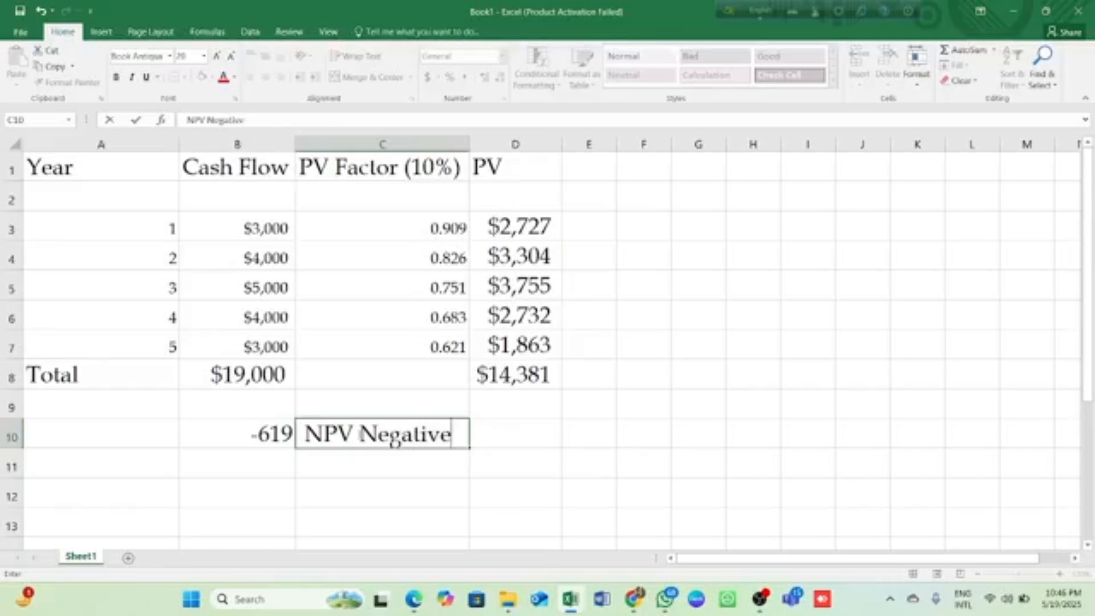
{"action": "key", "text": "Return"}
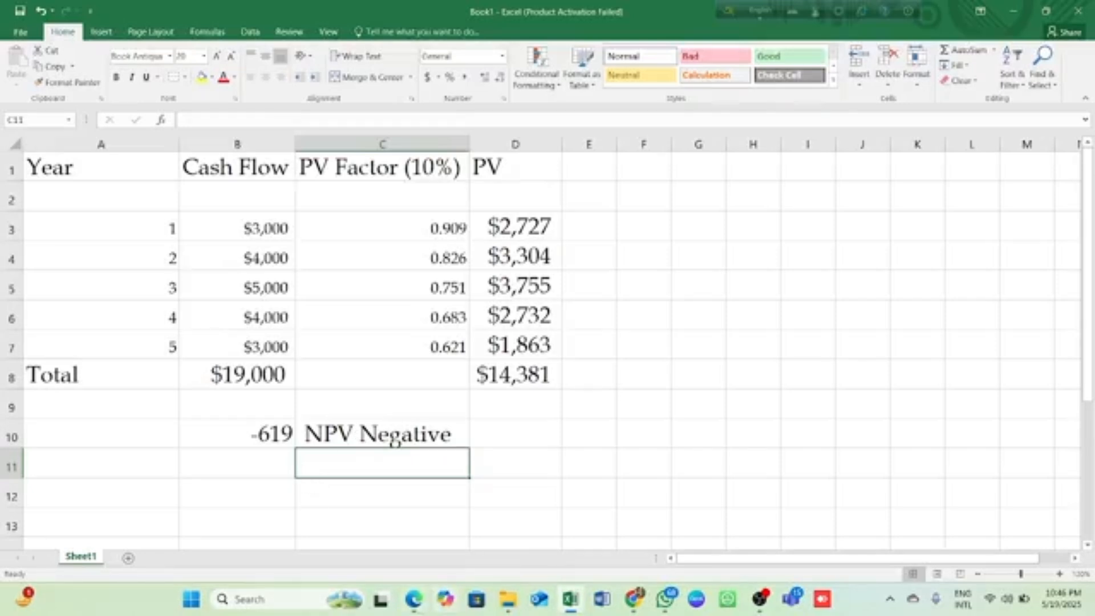
Step: Bring up the lecture PDF and scroll through pages 4–6 to the page 6 Mini Assignment (Practice)
{"action": "mouse_move", "coordinate": [413, 599]}
{"action": "left_click", "coordinate": [421, 548]}
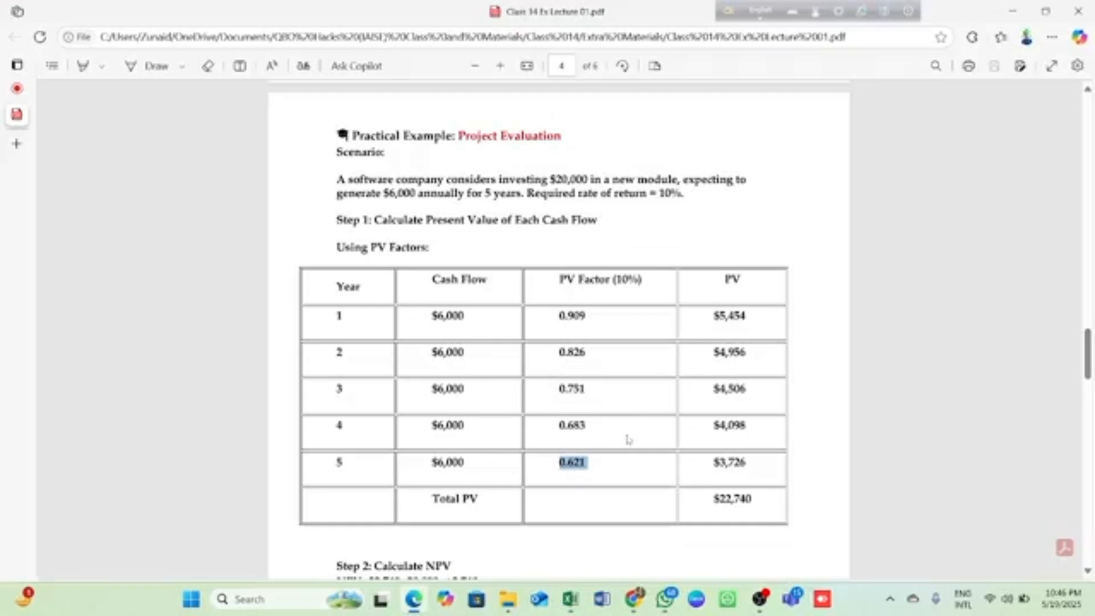
{"action": "scroll", "coordinate": [628, 439], "scroll_direction": "down", "scroll_amount": 1}
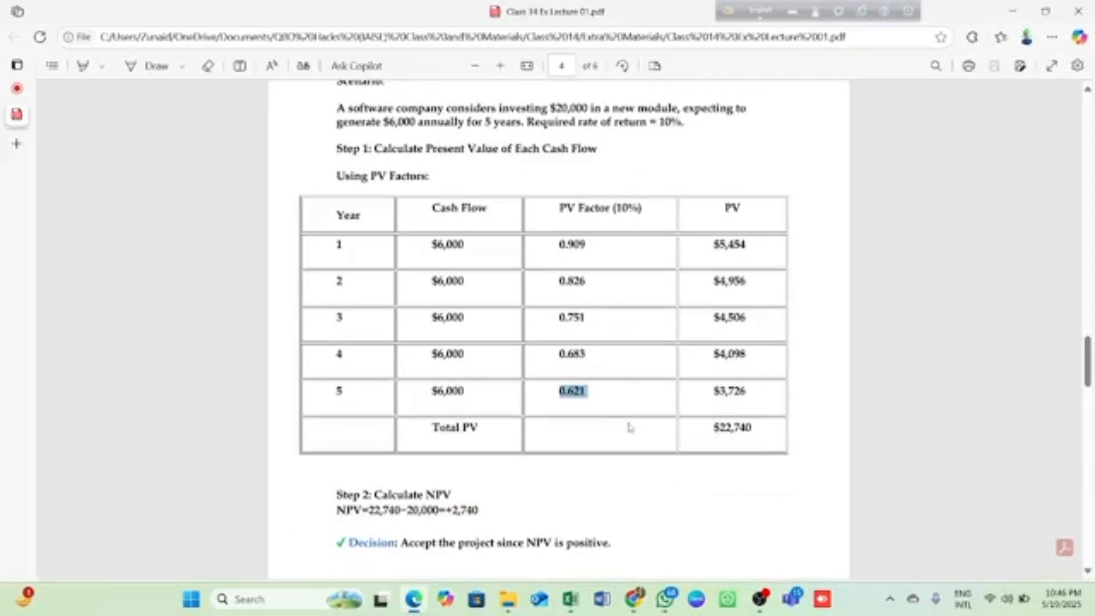
{"action": "scroll", "coordinate": [630, 428], "scroll_direction": "down", "scroll_amount": 1}
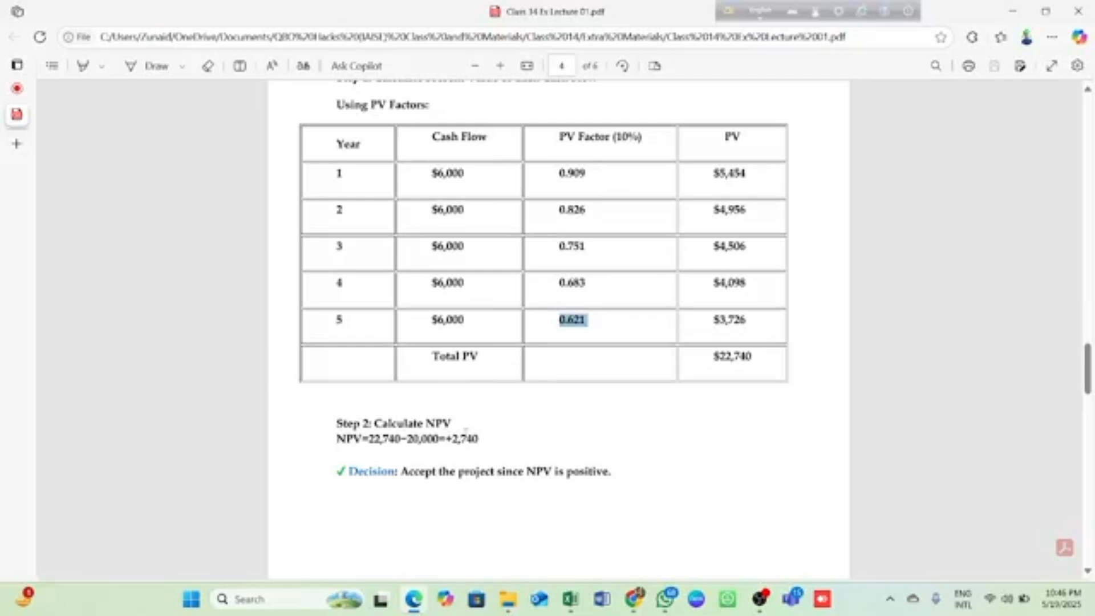
{"action": "scroll", "coordinate": [341, 395], "scroll_direction": "up", "scroll_amount": 3}
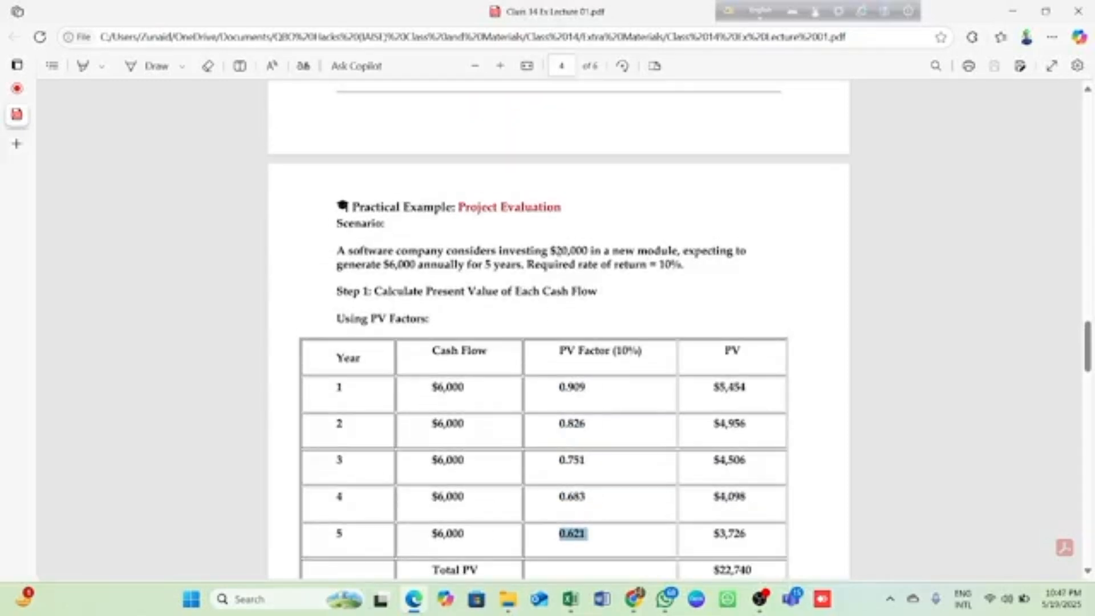
{"action": "scroll", "coordinate": [341, 396], "scroll_direction": "down", "scroll_amount": 2}
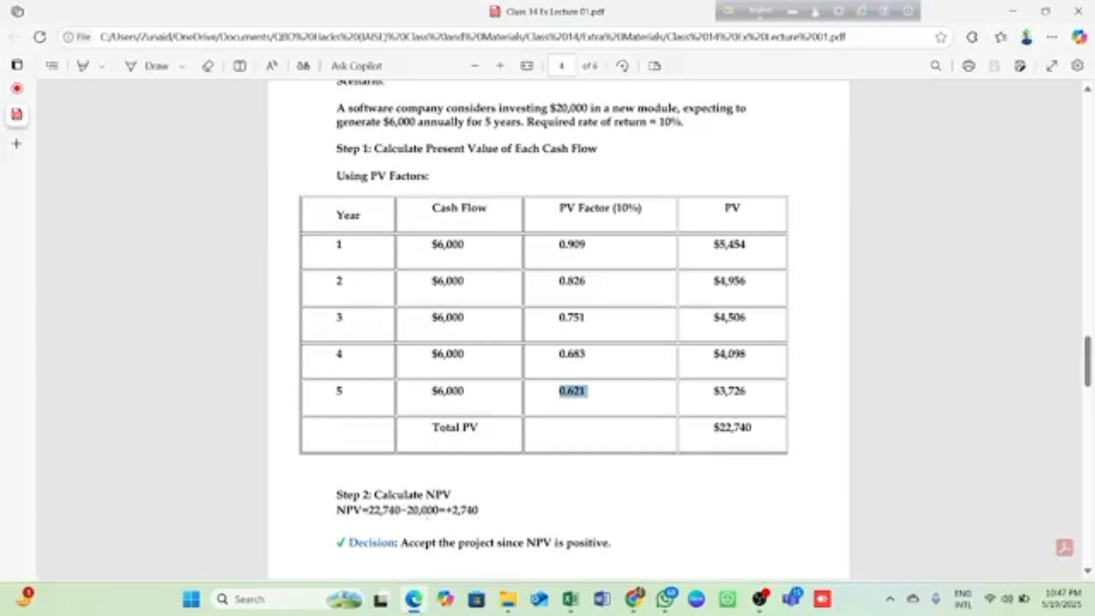
{"action": "scroll", "coordinate": [753, 417], "scroll_direction": "down", "scroll_amount": 1}
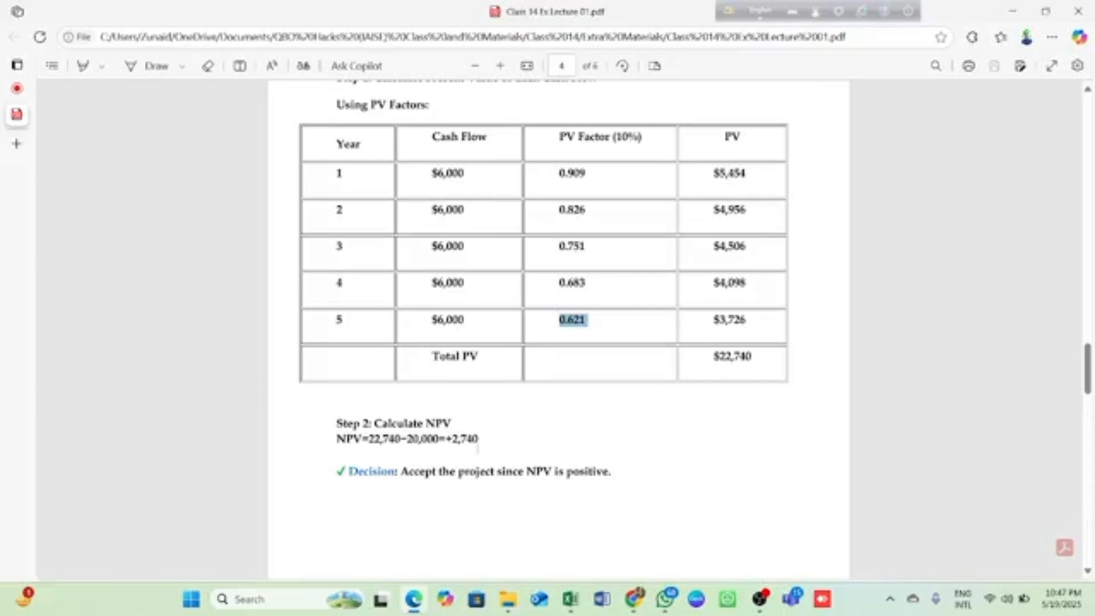
{"action": "scroll", "coordinate": [533, 450], "scroll_direction": "down", "scroll_amount": 10}
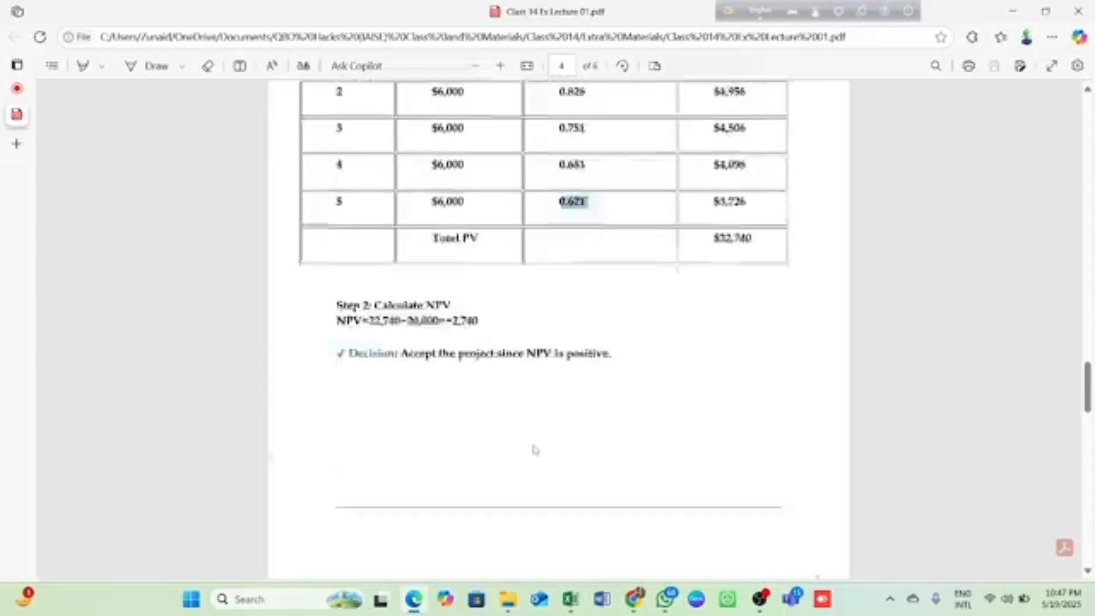
{"action": "scroll", "coordinate": [532, 450], "scroll_direction": "down", "scroll_amount": 10}
{"action": "scroll", "coordinate": [533, 450], "scroll_direction": "up", "scroll_amount": 5}
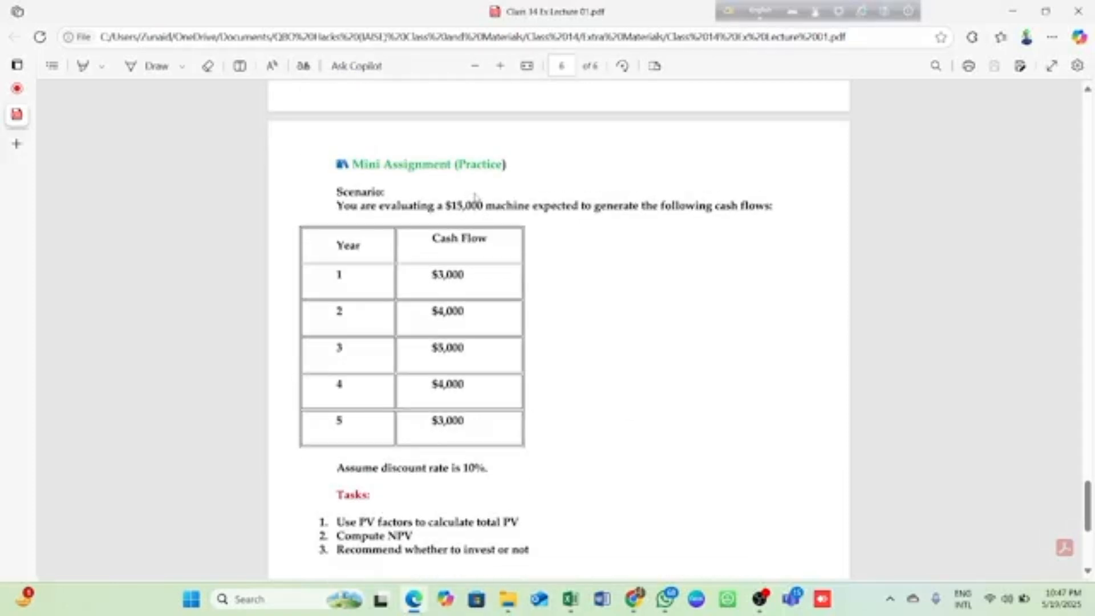
{"action": "scroll", "coordinate": [558, 353], "scroll_direction": "up", "scroll_amount": 5}
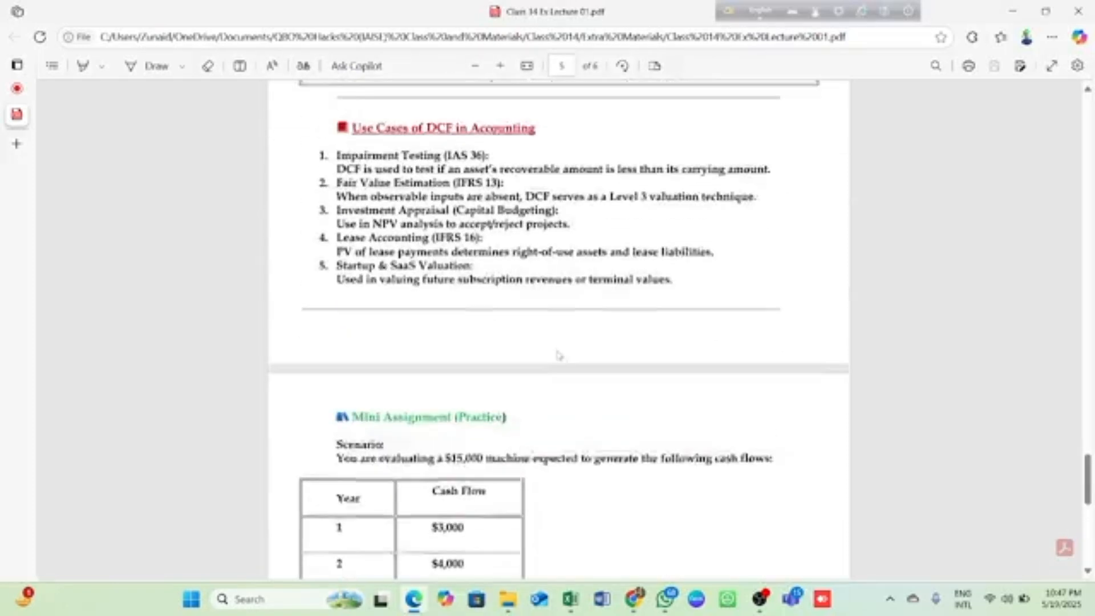
{"action": "scroll", "coordinate": [451, 229], "scroll_direction": "up", "scroll_amount": 15}
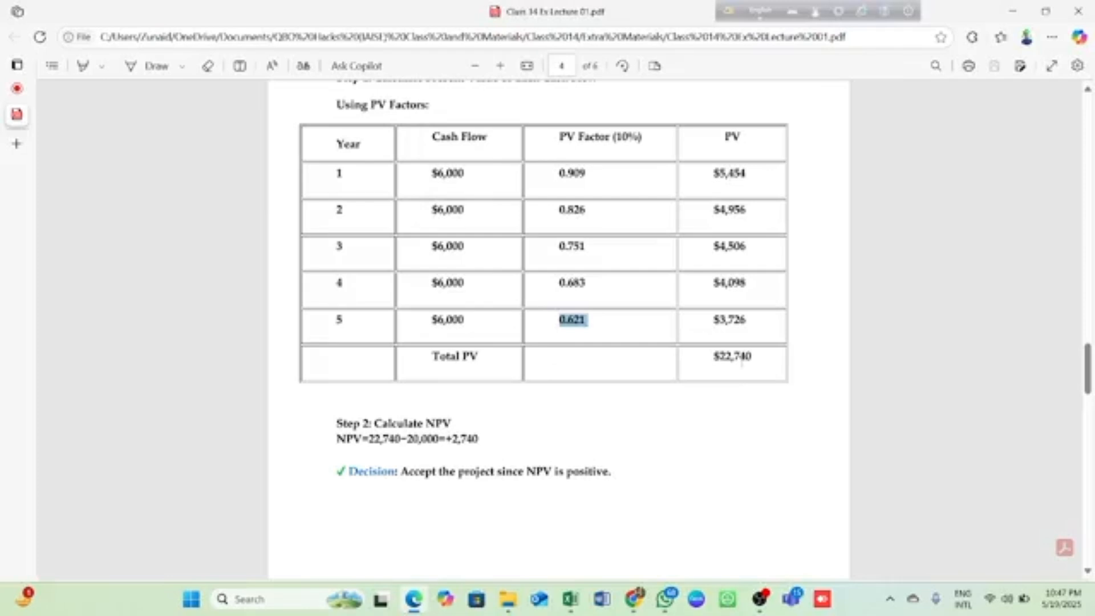
{"action": "scroll", "coordinate": [628, 365], "scroll_direction": "down", "scroll_amount": 10}
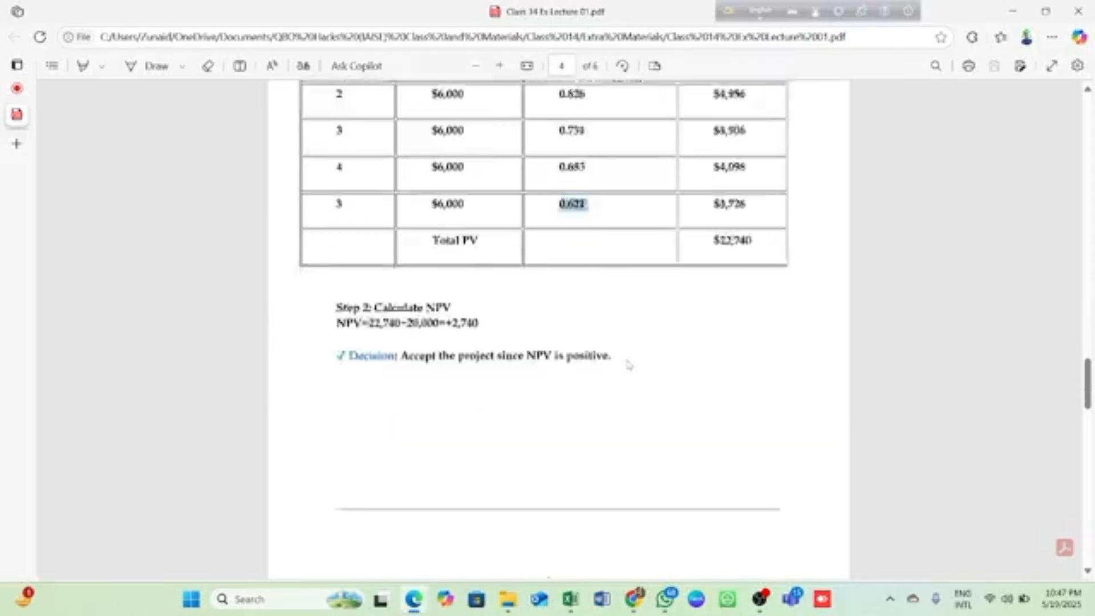
{"action": "scroll", "coordinate": [628, 365], "scroll_direction": "down", "scroll_amount": 15}
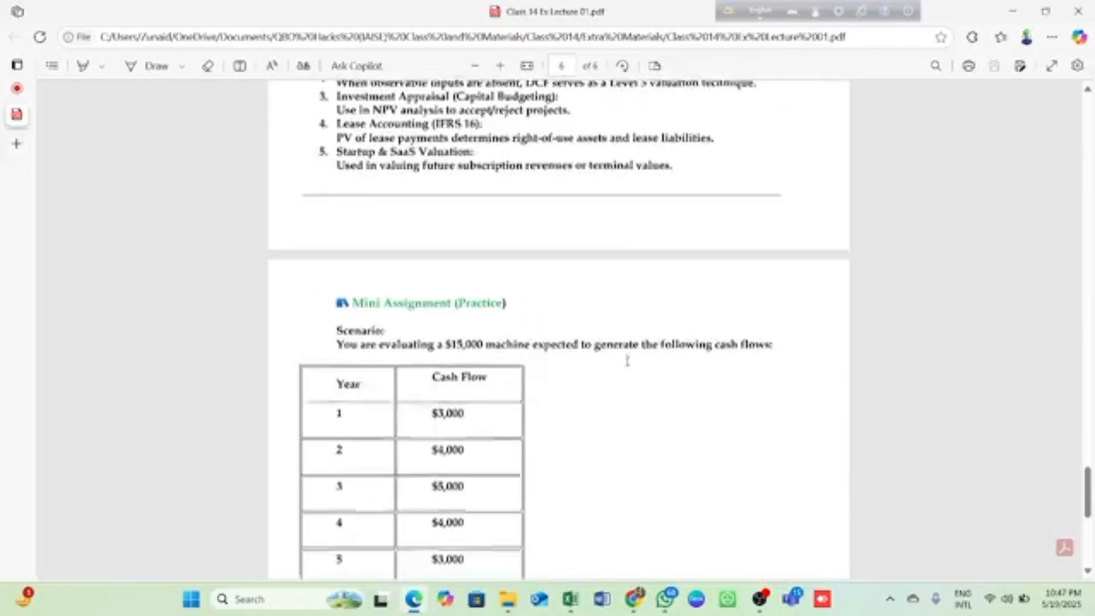
{"action": "scroll", "coordinate": [463, 243], "scroll_direction": "up", "scroll_amount": 3}
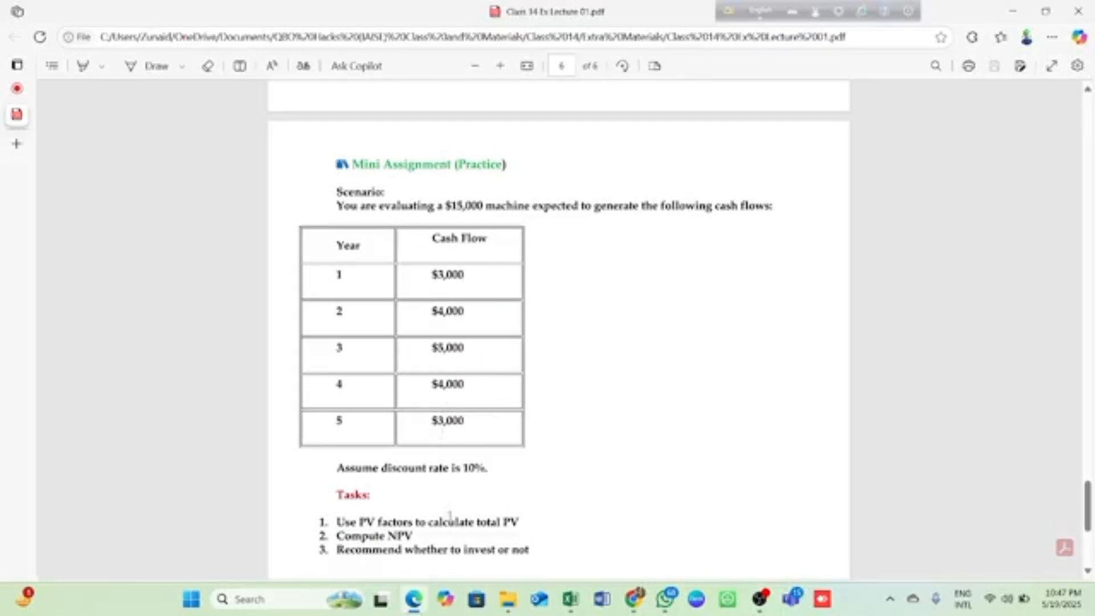
Step: Confirm in Excel that the $14,381 PV total in D8 is =SUM(D3:D7), then return to the PDF
{"action": "mouse_move", "coordinate": [571, 600]}
{"action": "left_click", "coordinate": [568, 539]}
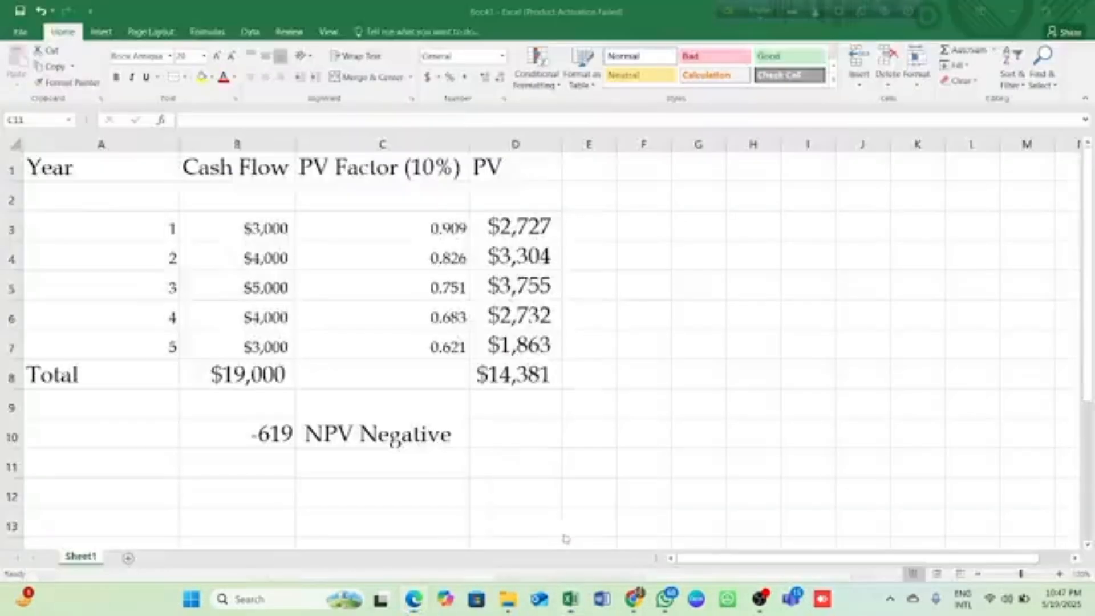
{"action": "left_click", "coordinate": [519, 377]}
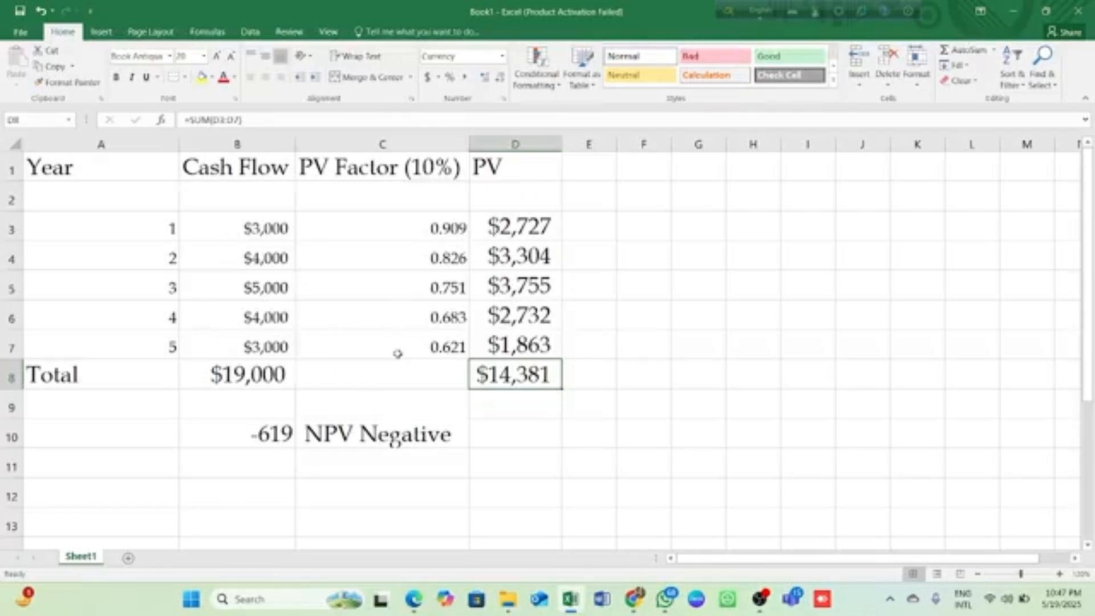
{"action": "mouse_move", "coordinate": [413, 600]}
{"action": "left_click", "coordinate": [414, 543]}
{"action": "scroll", "coordinate": [601, 425], "scroll_direction": "down", "scroll_amount": 5}
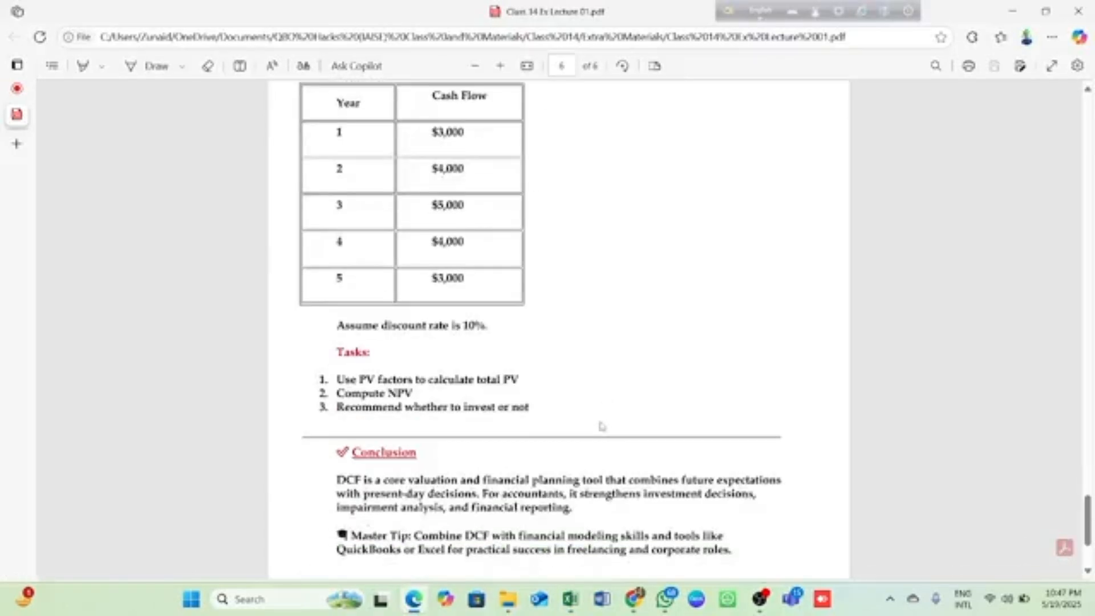
{"action": "scroll", "coordinate": [602, 426], "scroll_direction": "up", "scroll_amount": 3}
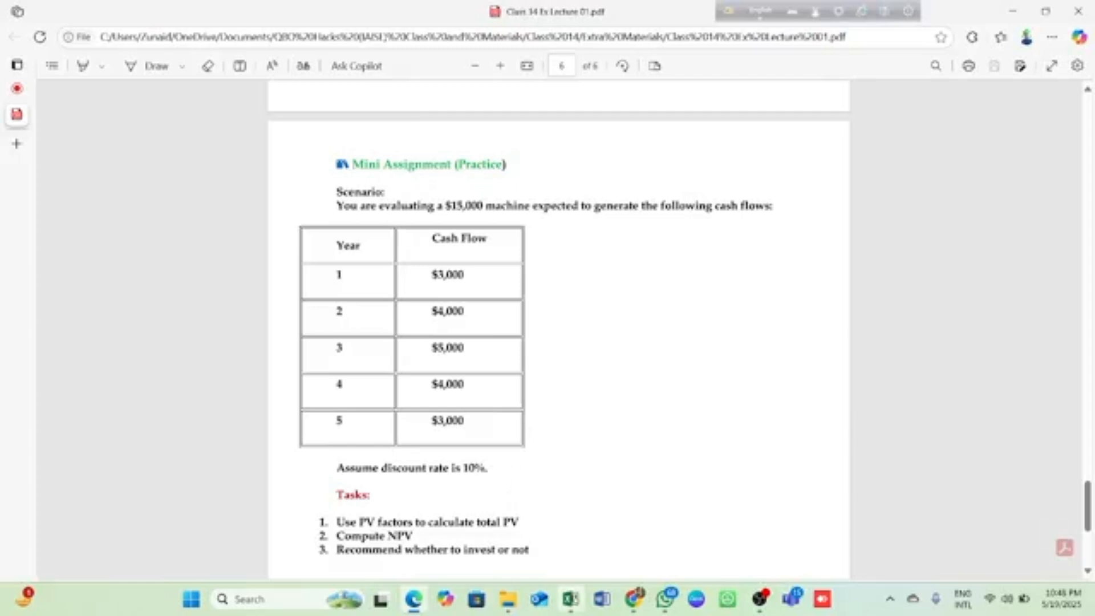
{"action": "mouse_move", "coordinate": [570, 598]}
{"action": "mouse_move", "coordinate": [581, 545]}
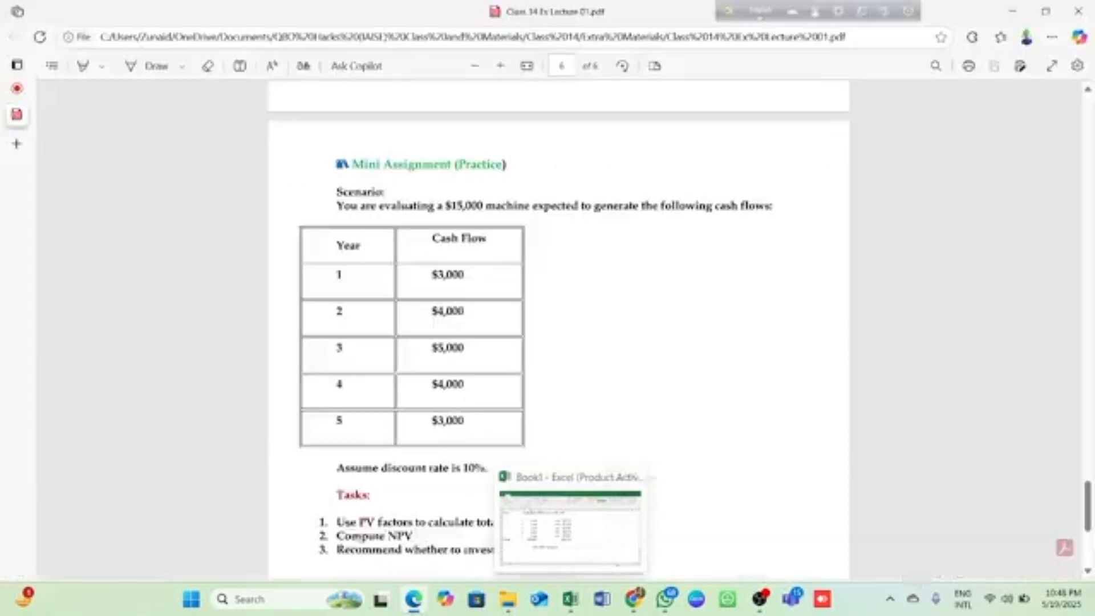
{"action": "mouse_move", "coordinate": [414, 599]}
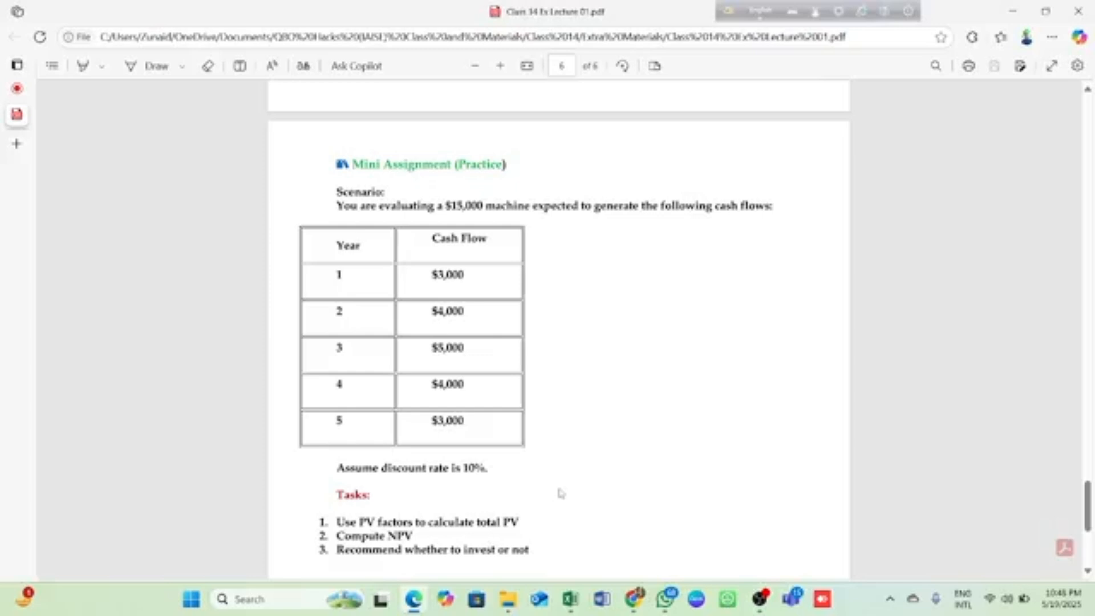
{"action": "scroll", "coordinate": [561, 494], "scroll_direction": "up", "scroll_amount": 1}
{"action": "scroll", "coordinate": [561, 493], "scroll_direction": "down", "scroll_amount": 3}
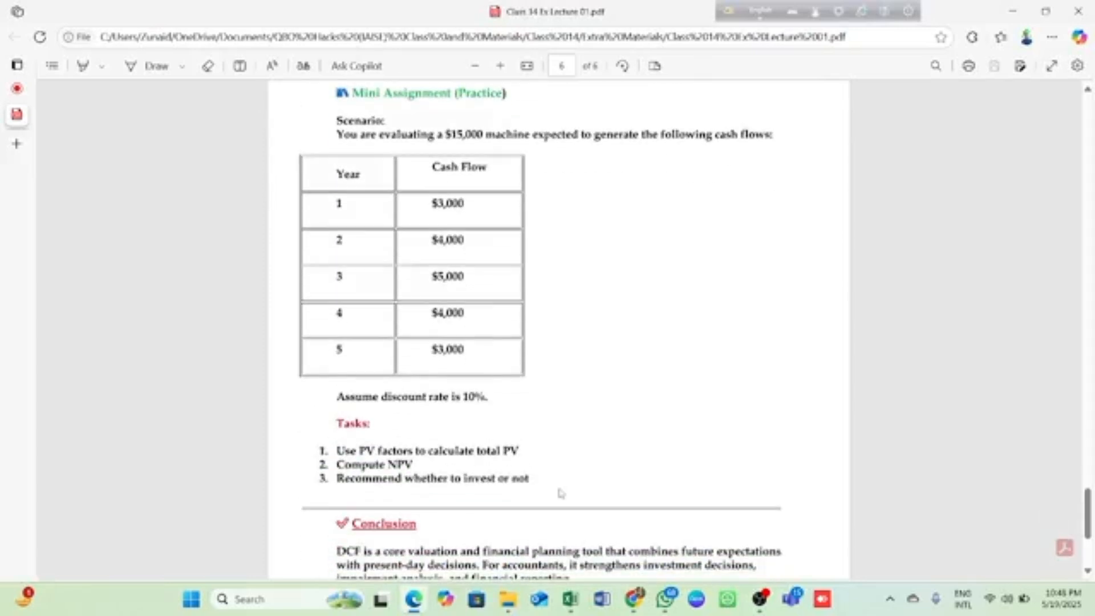
{"action": "scroll", "coordinate": [560, 493], "scroll_direction": "up", "scroll_amount": 1}
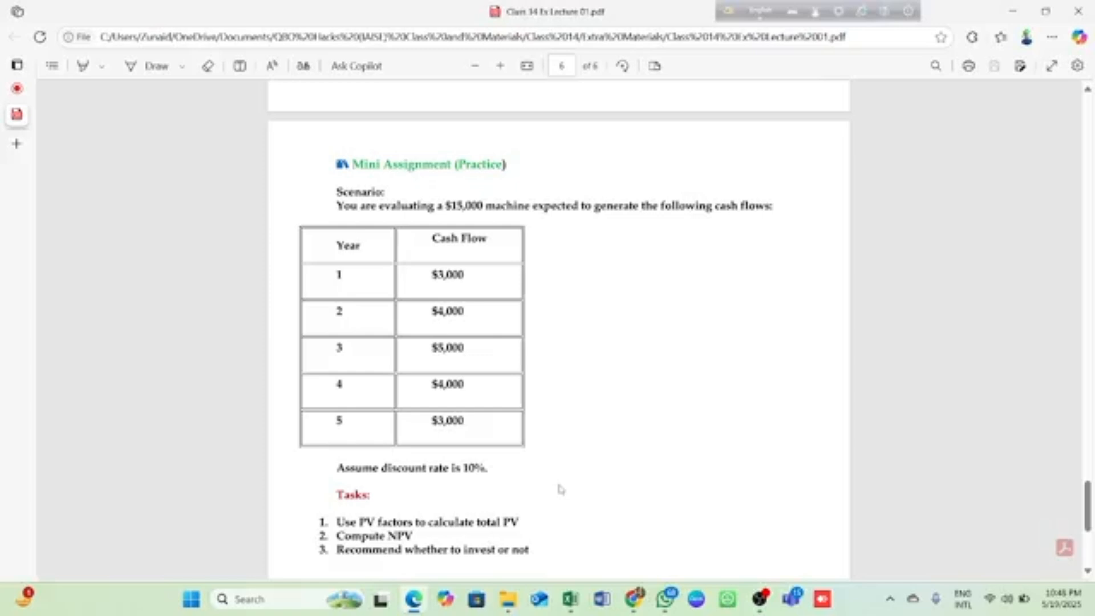
Step: Review the rows of page 3's PV & FV factor table, then move down to page 4's Project Evaluation example
{"action": "scroll", "coordinate": [561, 488], "scroll_direction": "up", "scroll_amount": 15}
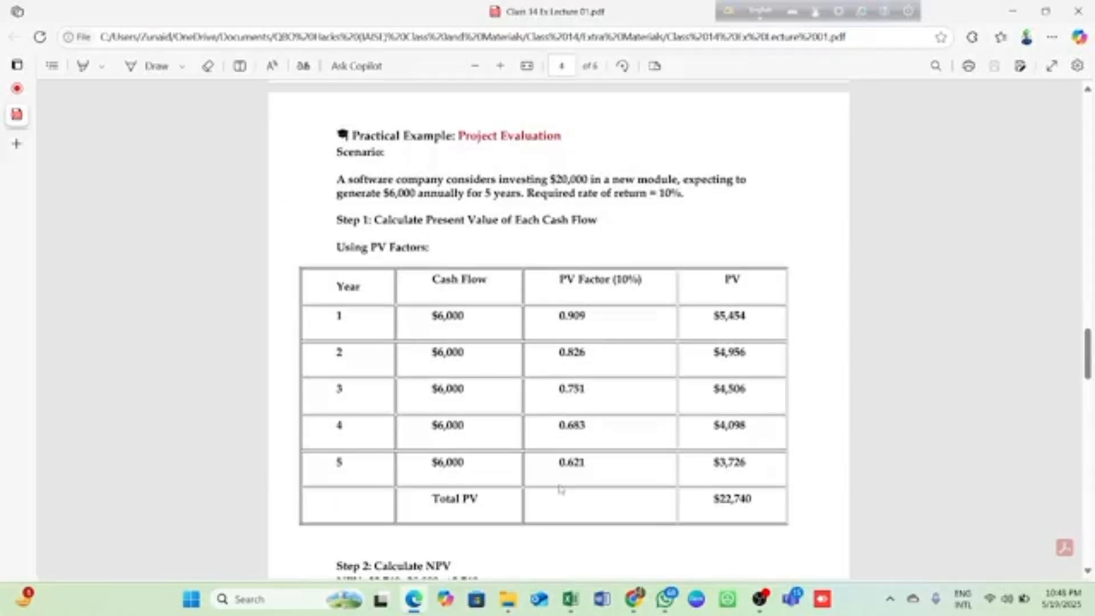
{"action": "scroll", "coordinate": [560, 489], "scroll_direction": "up", "scroll_amount": 15}
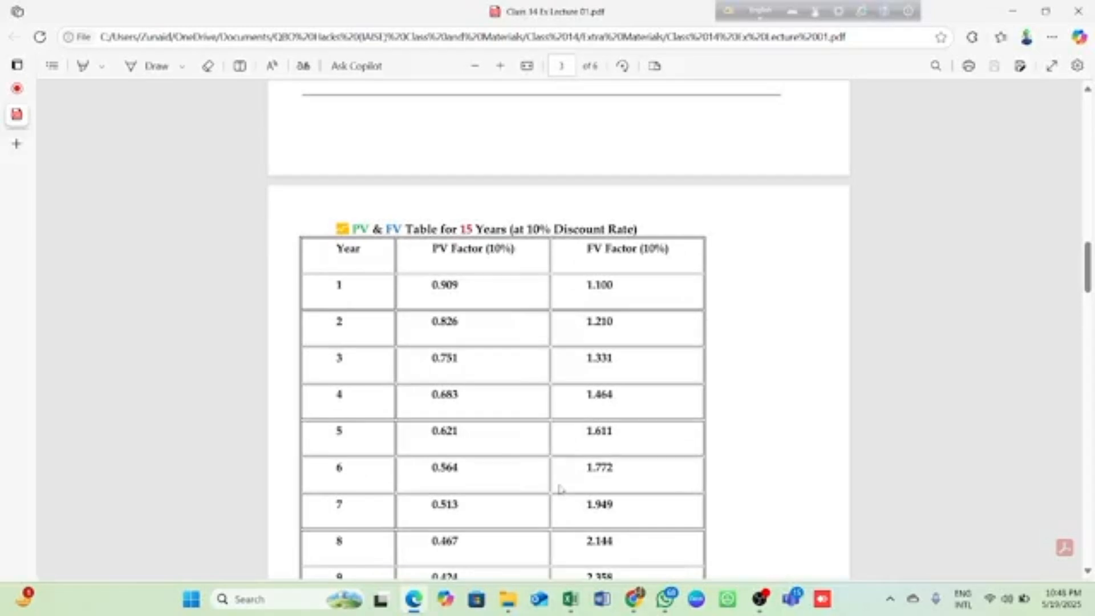
{"action": "scroll", "coordinate": [561, 489], "scroll_direction": "down", "scroll_amount": 2}
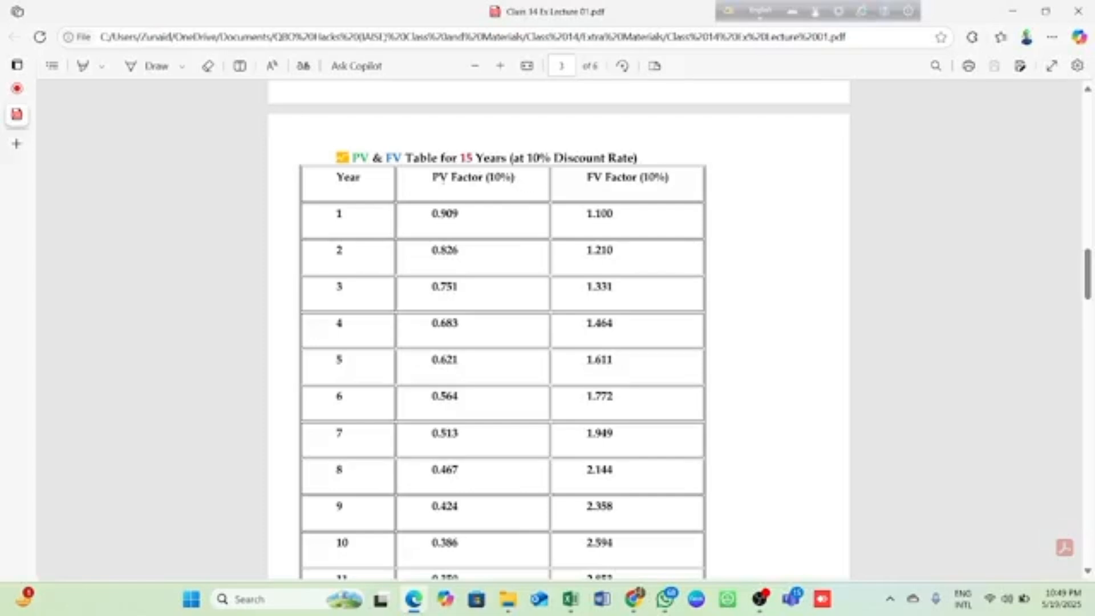
{"action": "scroll", "coordinate": [468, 199], "scroll_direction": "down", "scroll_amount": 3}
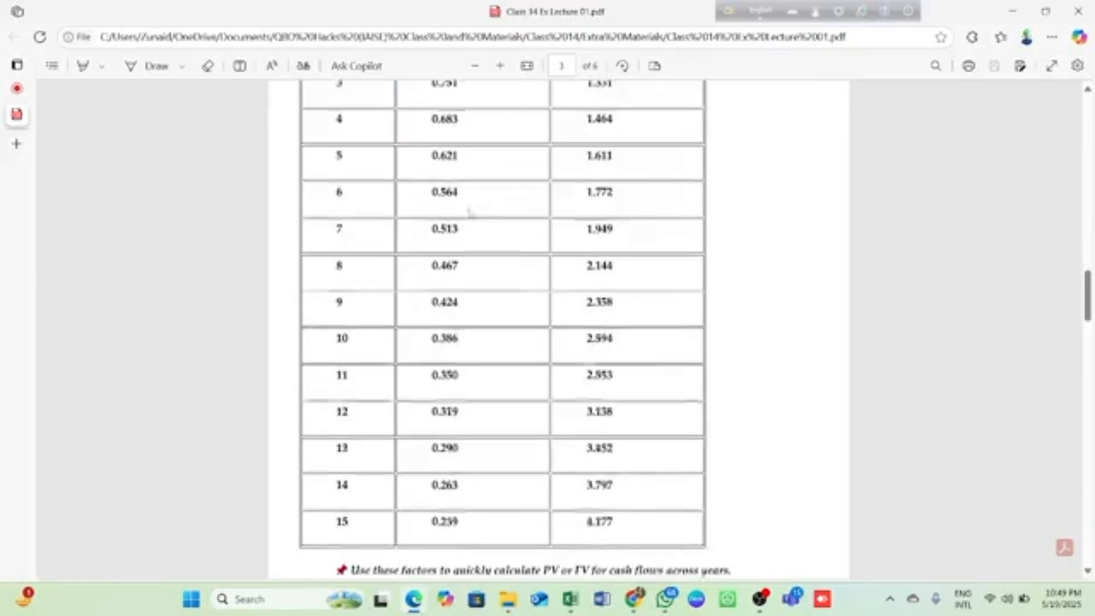
{"action": "scroll", "coordinate": [465, 482], "scroll_direction": "up", "scroll_amount": 3}
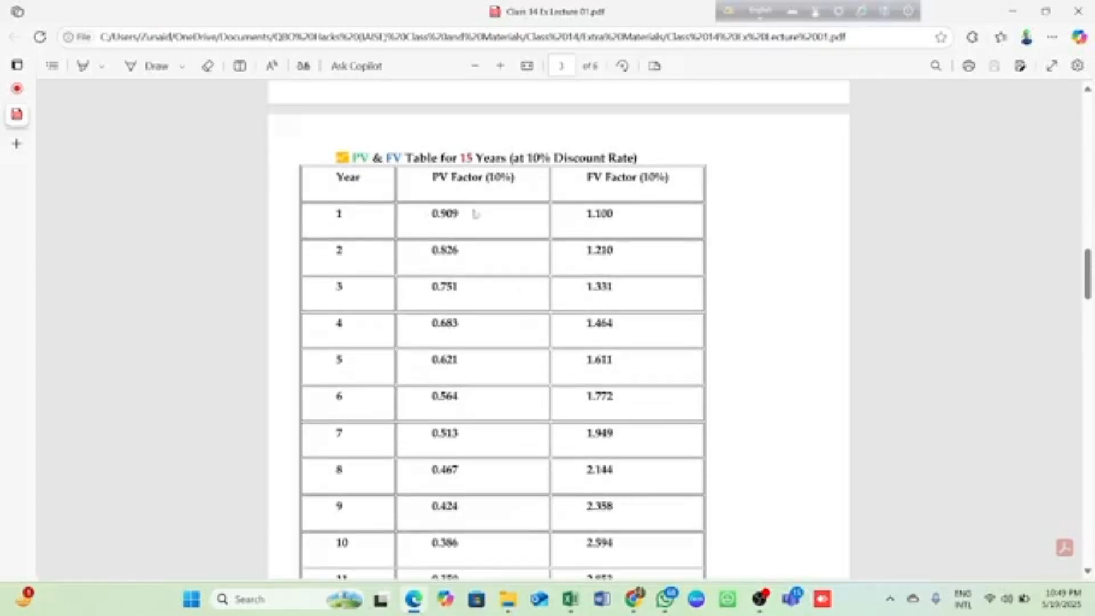
{"action": "scroll", "coordinate": [626, 185], "scroll_direction": "down", "scroll_amount": 4}
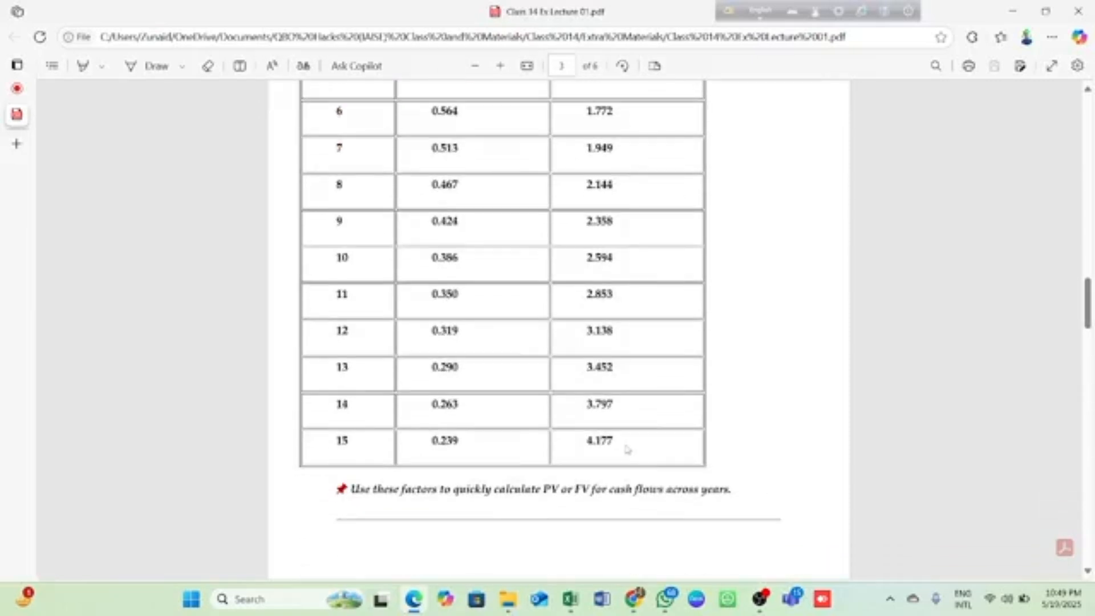
{"action": "scroll", "coordinate": [628, 449], "scroll_direction": "up", "scroll_amount": 4}
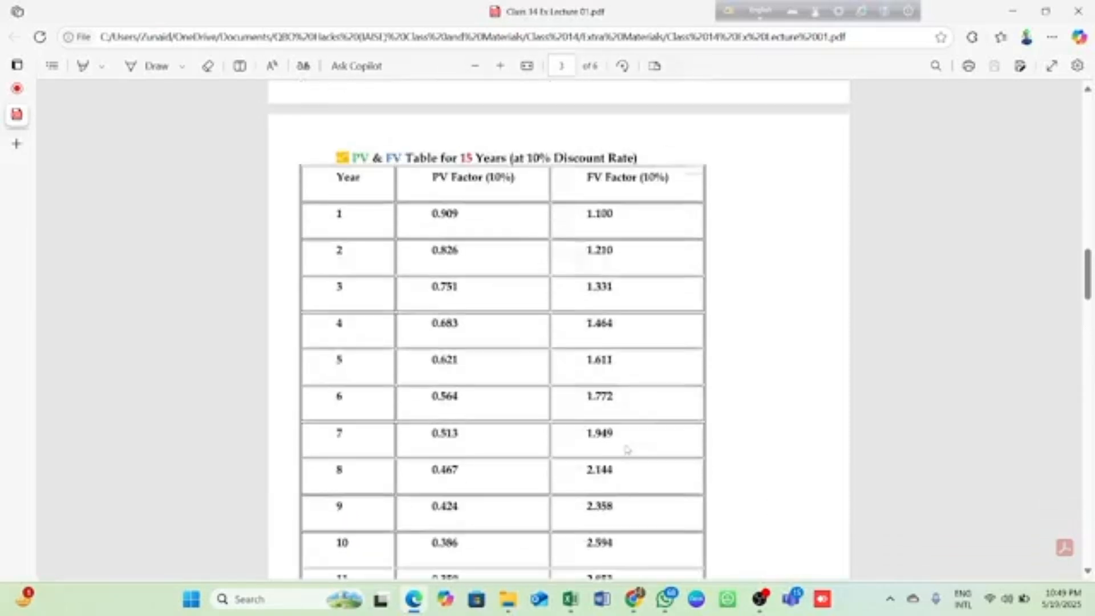
{"action": "scroll", "coordinate": [621, 335], "scroll_direction": "down", "scroll_amount": 1}
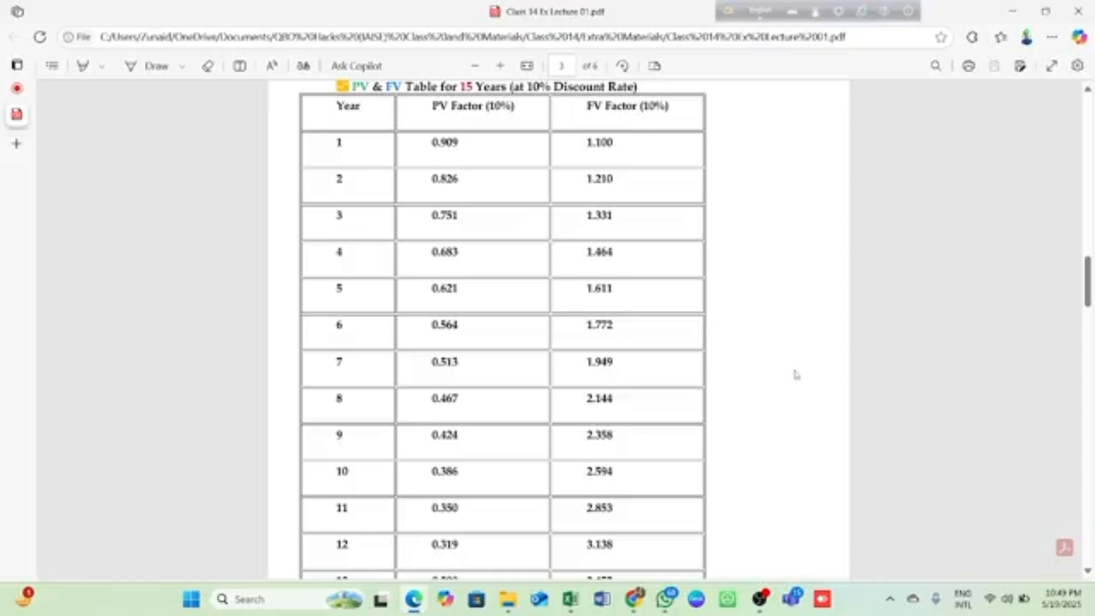
{"action": "scroll", "coordinate": [570, 456], "scroll_direction": "down", "scroll_amount": 7}
{"action": "scroll", "coordinate": [569, 454], "scroll_direction": "down", "scroll_amount": 5}
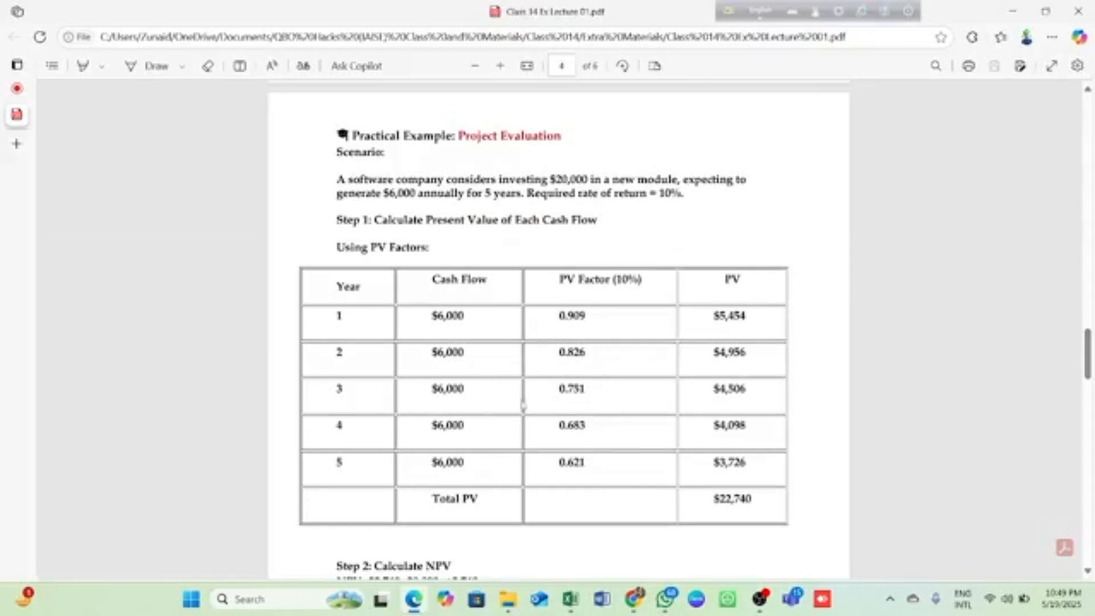
Step: Read through the page 4 NPV example, then go back up to page 3's 15-year, 10% PV & FV table
{"action": "scroll", "coordinate": [481, 412], "scroll_direction": "down", "scroll_amount": 1}
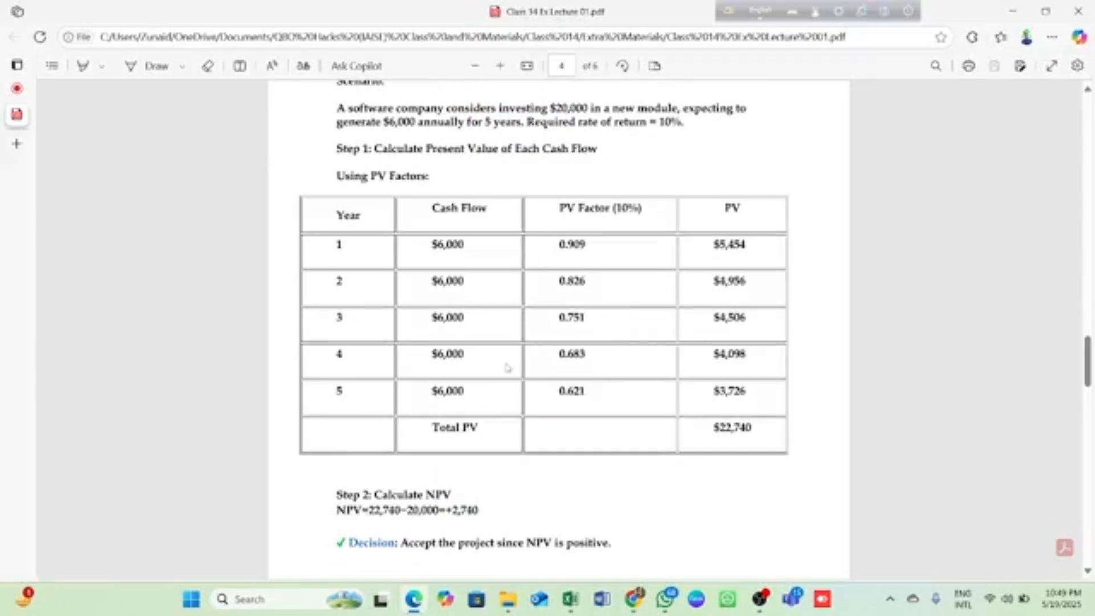
{"action": "scroll", "coordinate": [508, 368], "scroll_direction": "down", "scroll_amount": 1}
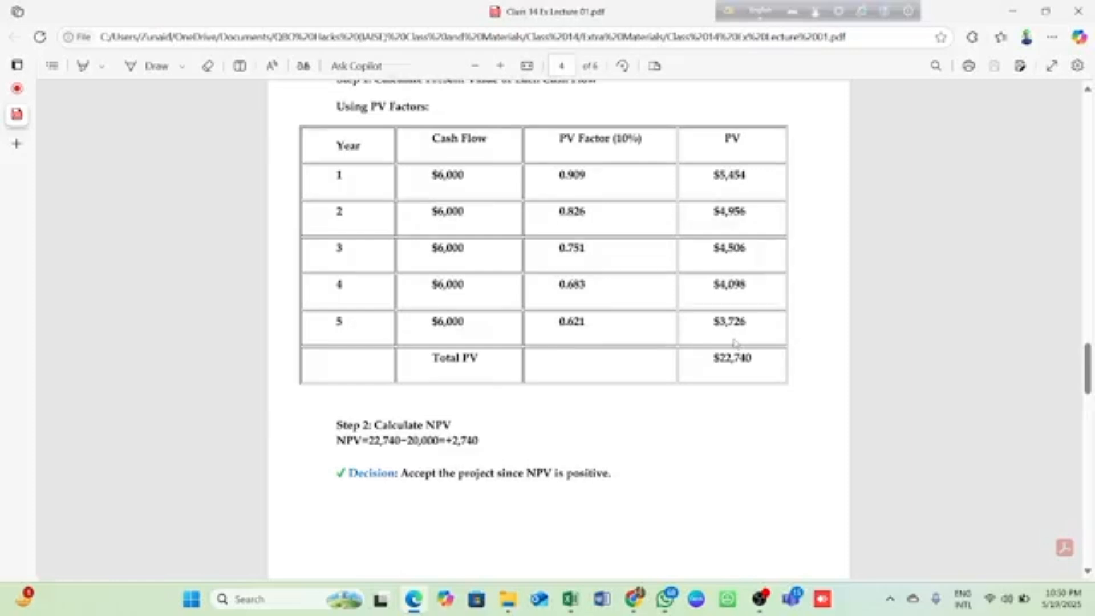
{"action": "scroll", "coordinate": [734, 342], "scroll_direction": "up", "scroll_amount": 2}
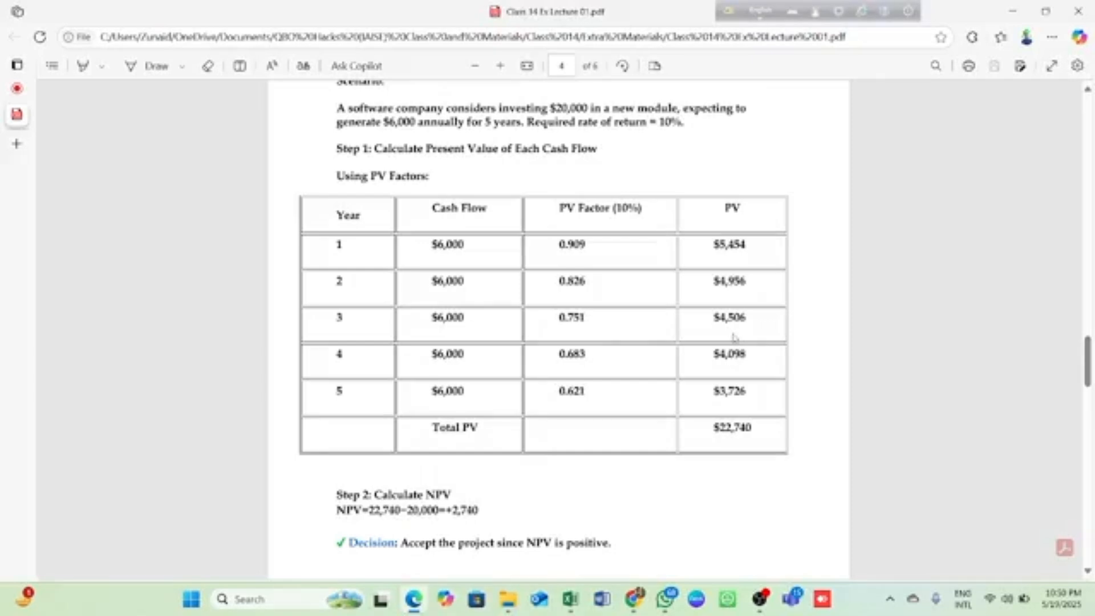
{"action": "scroll", "coordinate": [839, 166], "scroll_direction": "up", "scroll_amount": 12}
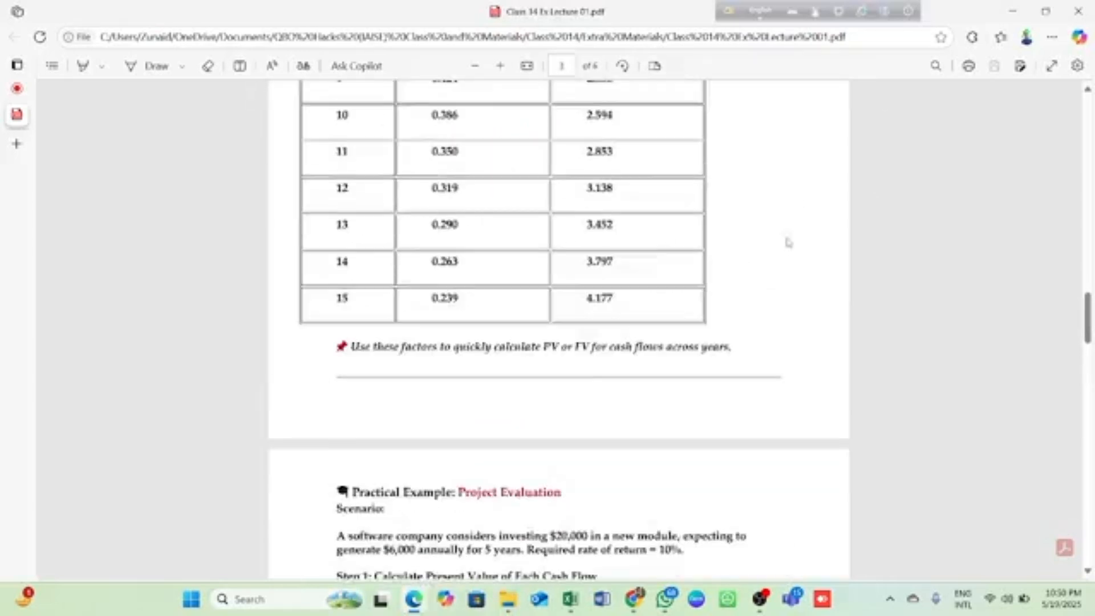
{"action": "scroll", "coordinate": [625, 213], "scroll_direction": "up", "scroll_amount": 3}
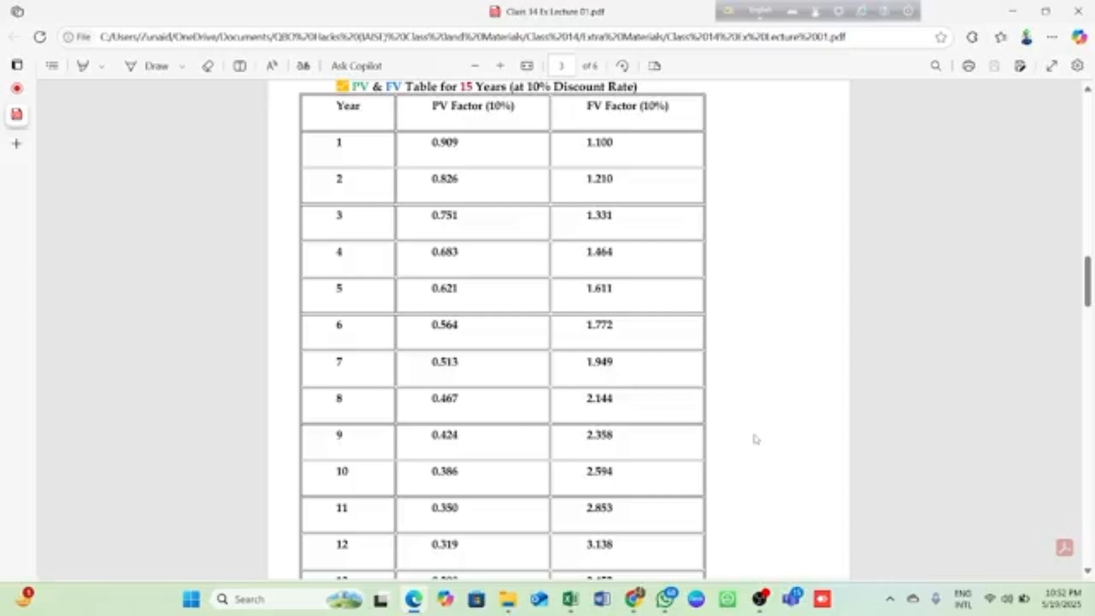
Step: Scroll up from page 3's PV/FV factor table to page 2's Core DCF Formulas and NPV formula
{"action": "scroll", "coordinate": [503, 437], "scroll_direction": "up", "scroll_amount": 1}
{"action": "scroll", "coordinate": [501, 449], "scroll_direction": "down", "scroll_amount": 1}
{"action": "scroll", "coordinate": [652, 353], "scroll_direction": "up", "scroll_amount": 2}
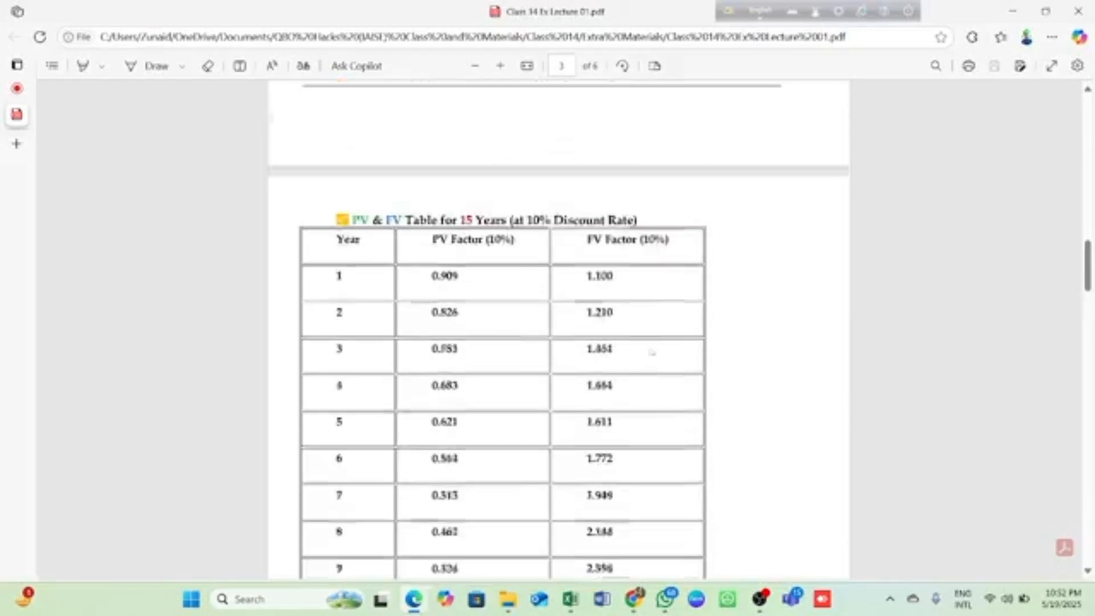
{"action": "scroll", "coordinate": [652, 352], "scroll_direction": "up", "scroll_amount": 5}
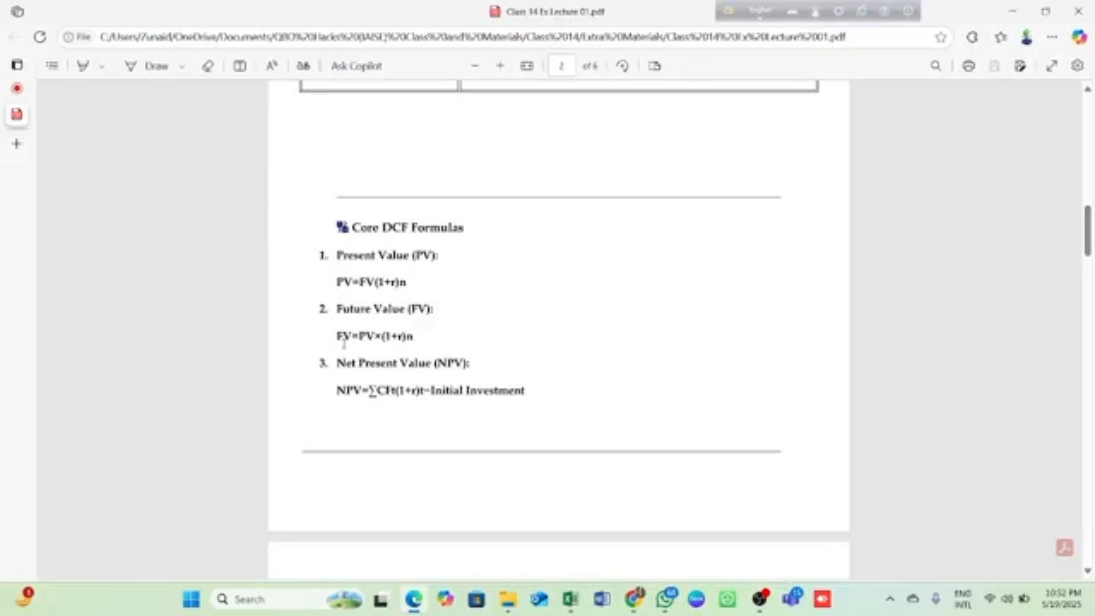
{"action": "scroll", "coordinate": [344, 344], "scroll_direction": "down", "scroll_amount": 1}
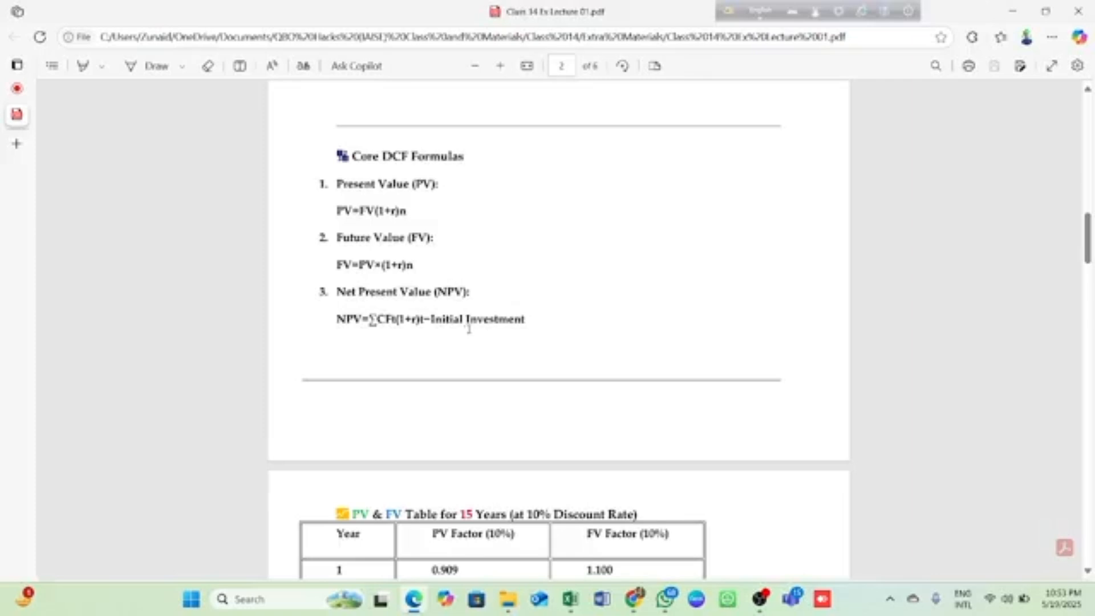
{"action": "mouse_move", "coordinate": [571, 599]}
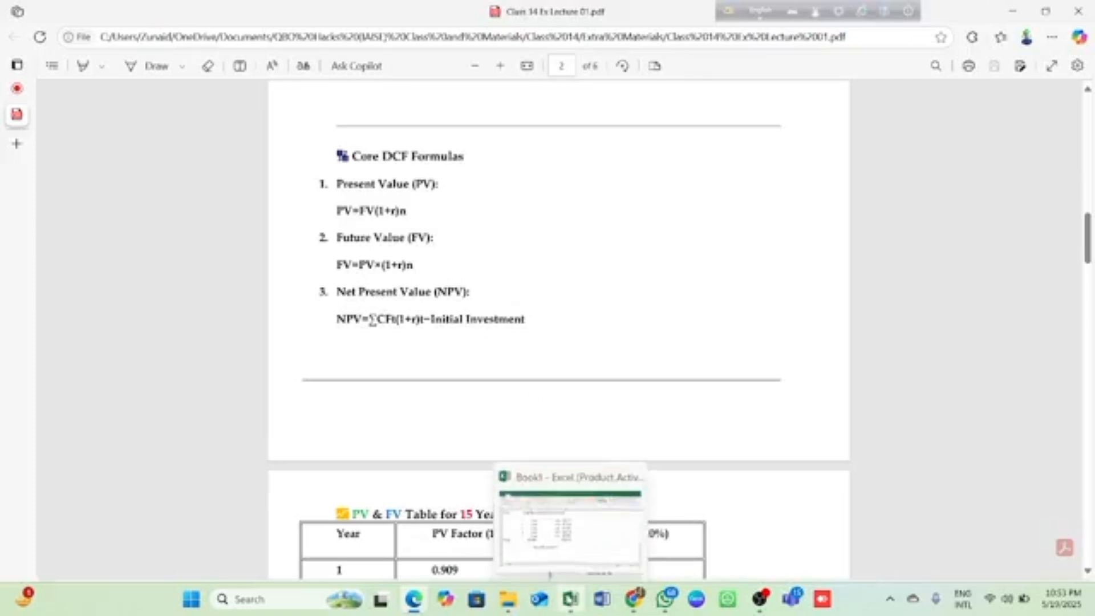
{"action": "left_click", "coordinate": [567, 562]}
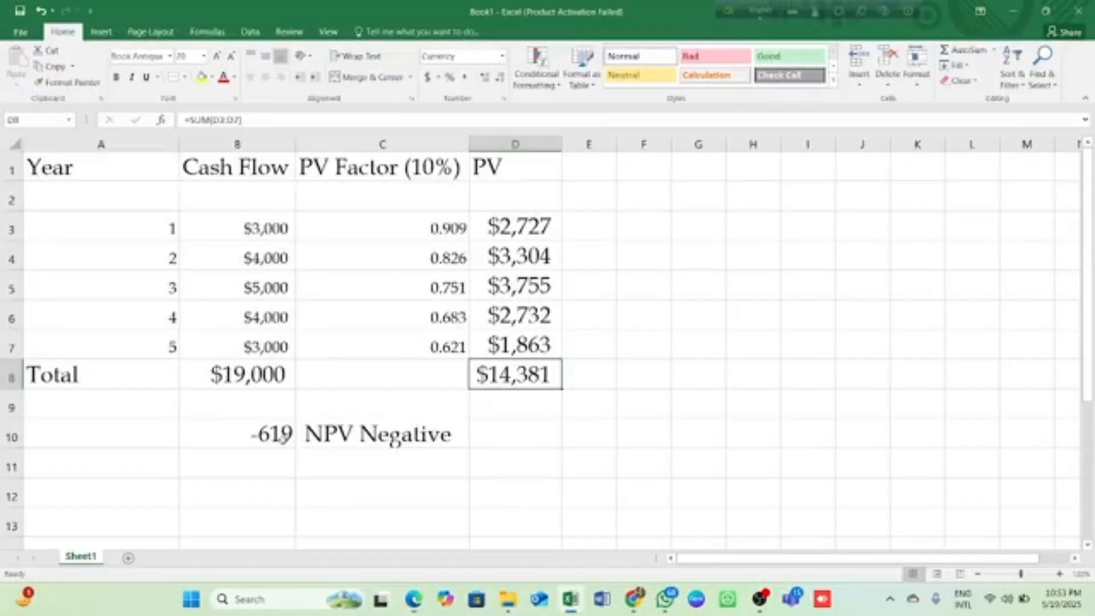
{"action": "double_click", "coordinate": [279, 439]}
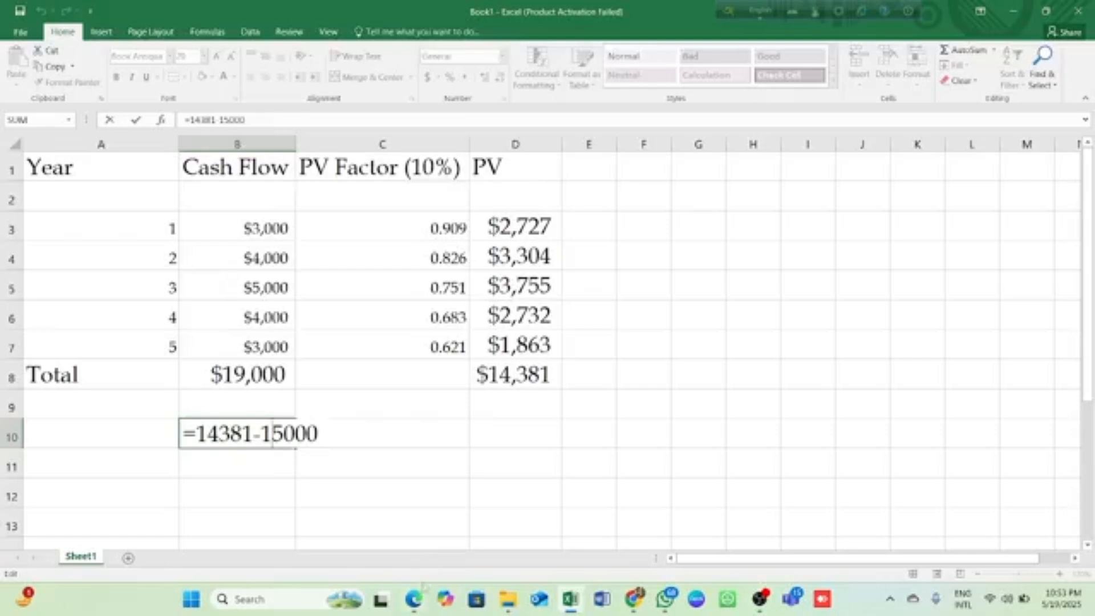
{"action": "mouse_move", "coordinate": [414, 596]}
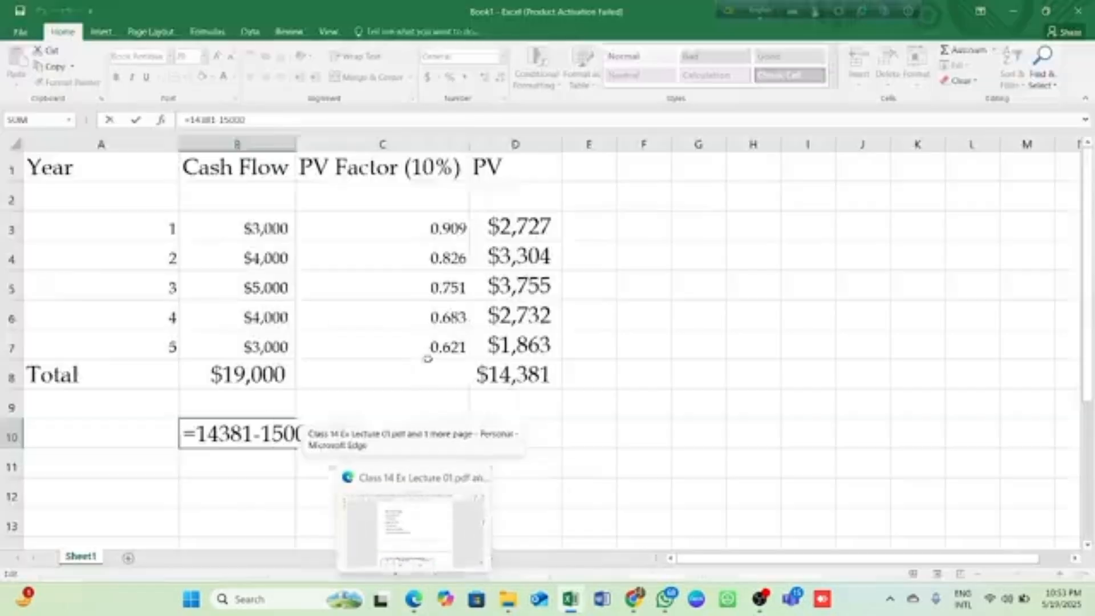
Step: Return to the lecture PDF, skim pages 3–4, then settle back on page 2's NPV formula
{"action": "left_click", "coordinate": [423, 530]}
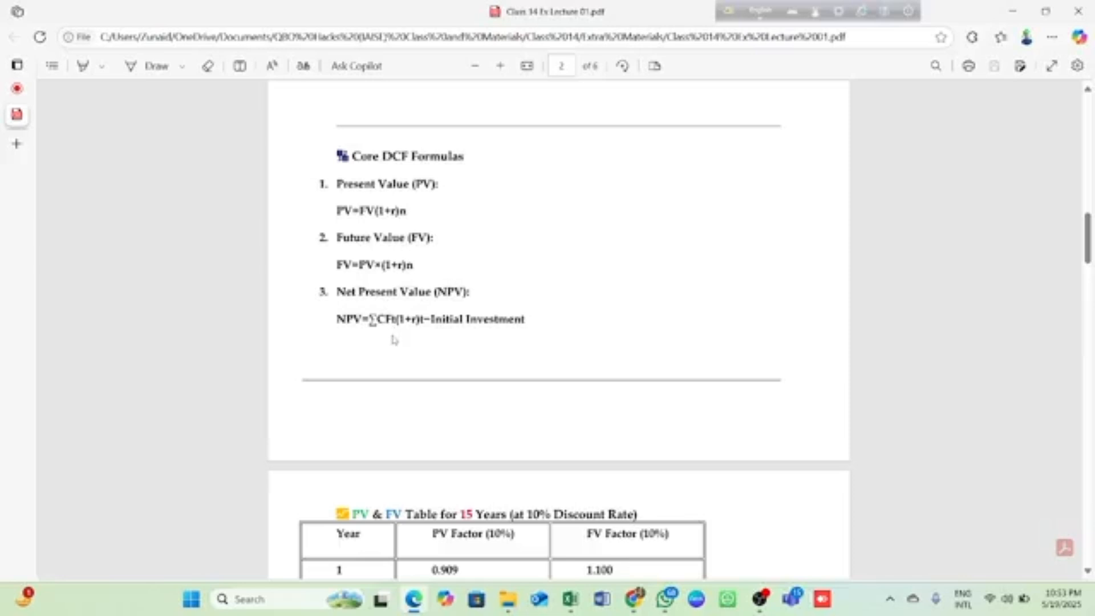
{"action": "scroll", "coordinate": [393, 340], "scroll_direction": "down", "scroll_amount": 9}
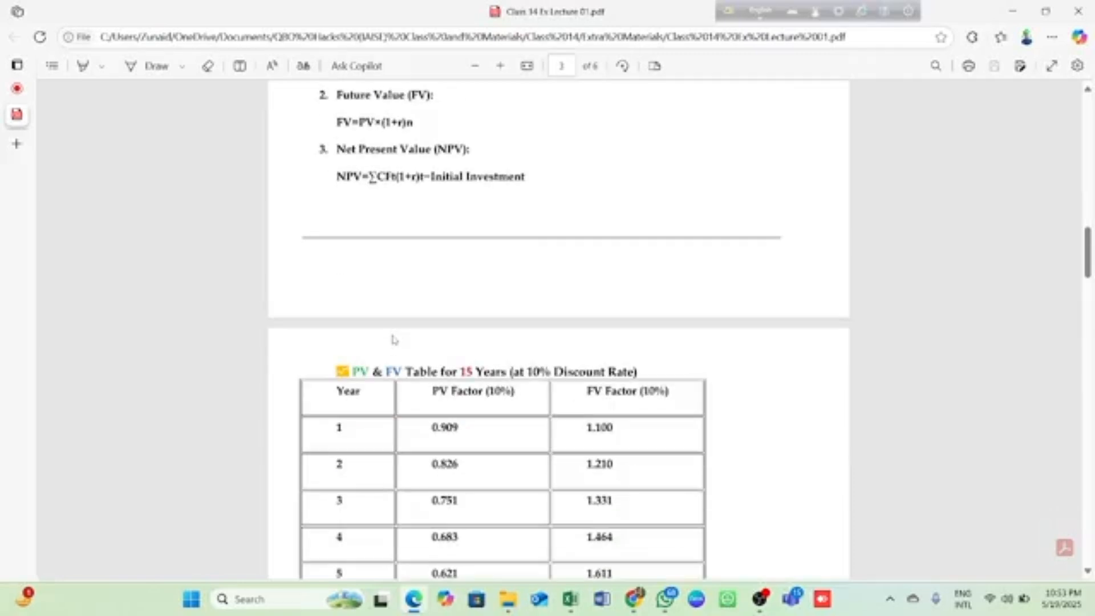
{"action": "scroll", "coordinate": [393, 340], "scroll_direction": "down", "scroll_amount": 10}
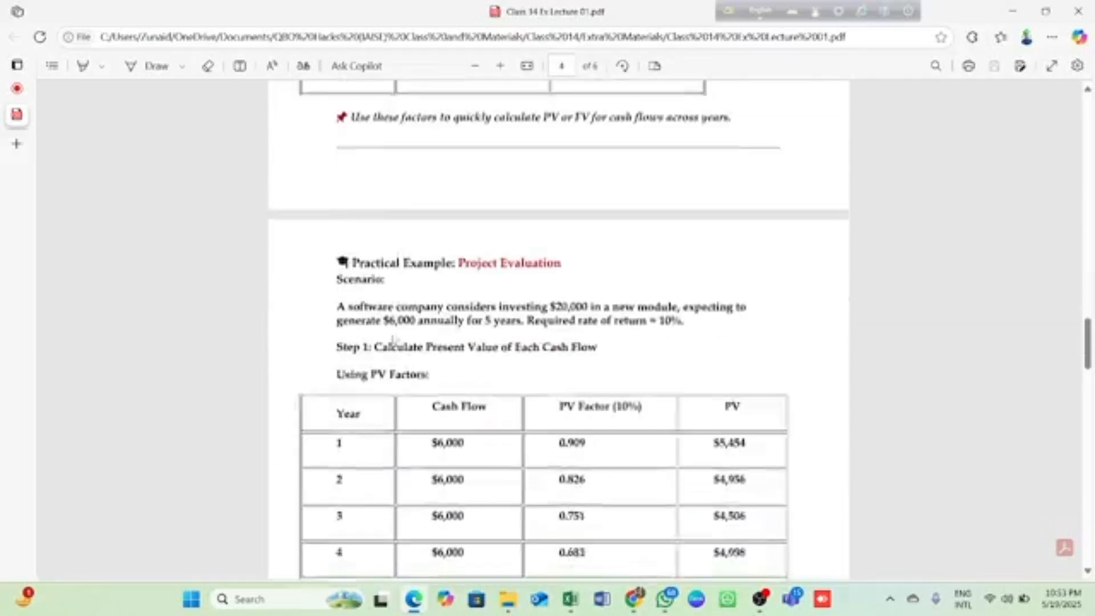
{"action": "scroll", "coordinate": [482, 394], "scroll_direction": "up", "scroll_amount": 19}
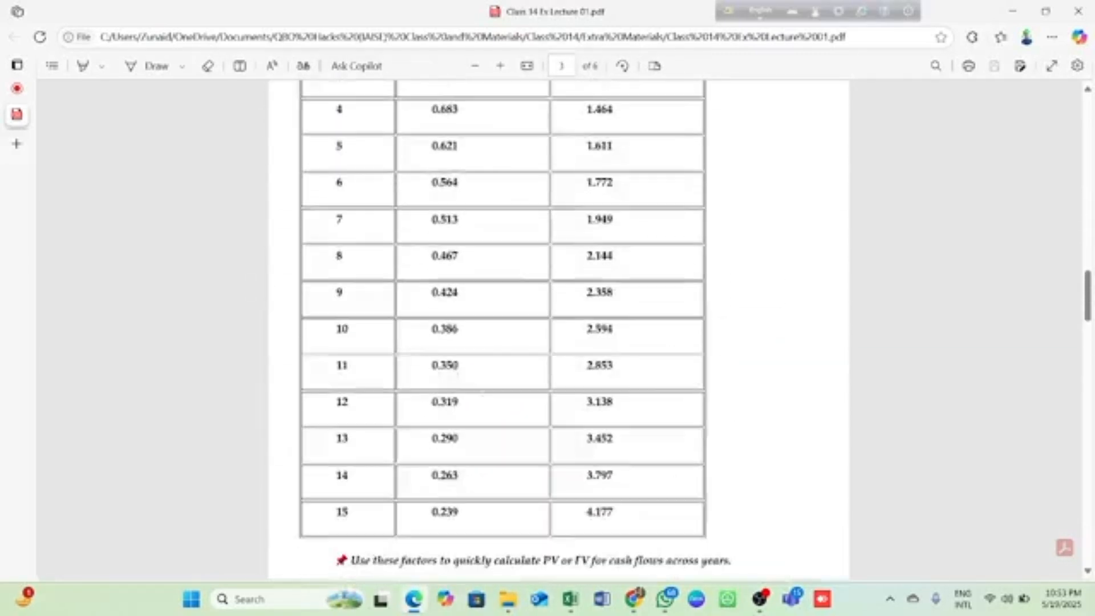
{"action": "scroll", "coordinate": [482, 395], "scroll_direction": "up", "scroll_amount": 1}
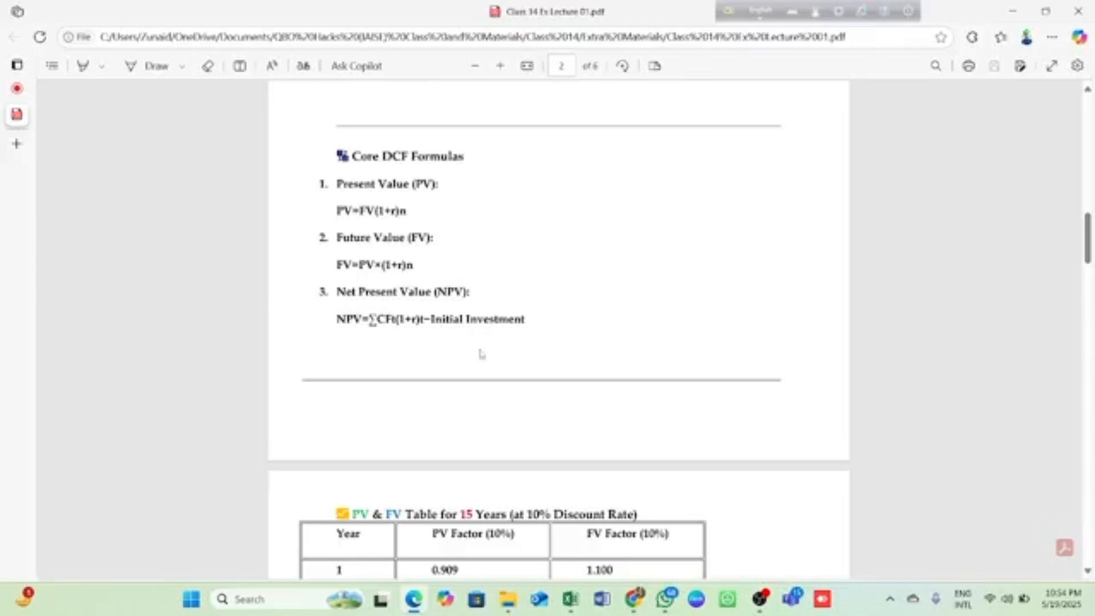
Step: In Excel, start a new entry in B12 below the NPV Negative row, beginning with {6000
{"action": "mouse_move", "coordinate": [564, 603]}
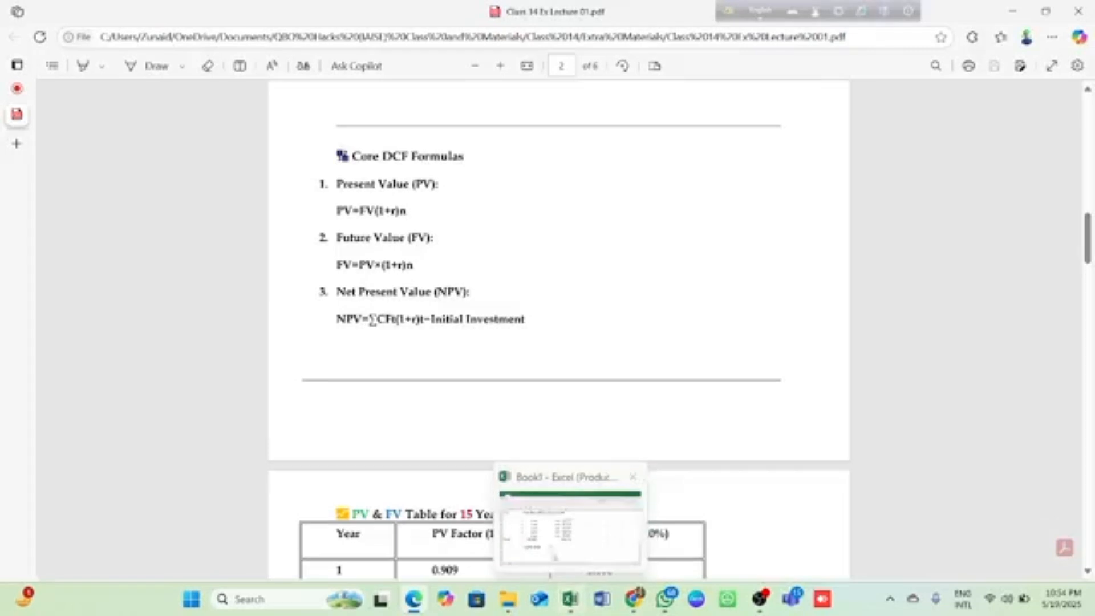
{"action": "left_click", "coordinate": [555, 557]}
{"action": "scroll", "coordinate": [327, 486], "scroll_direction": "down", "scroll_amount": 1}
{"action": "scroll", "coordinate": [328, 485], "scroll_direction": "down", "scroll_amount": 1}
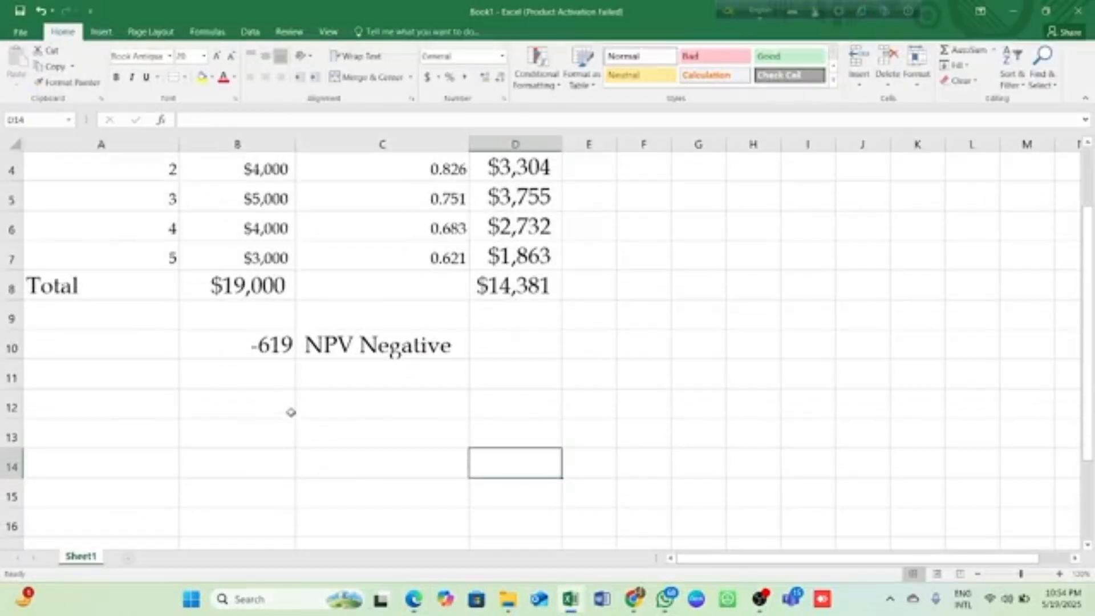
{"action": "double_click", "coordinate": [291, 410]}
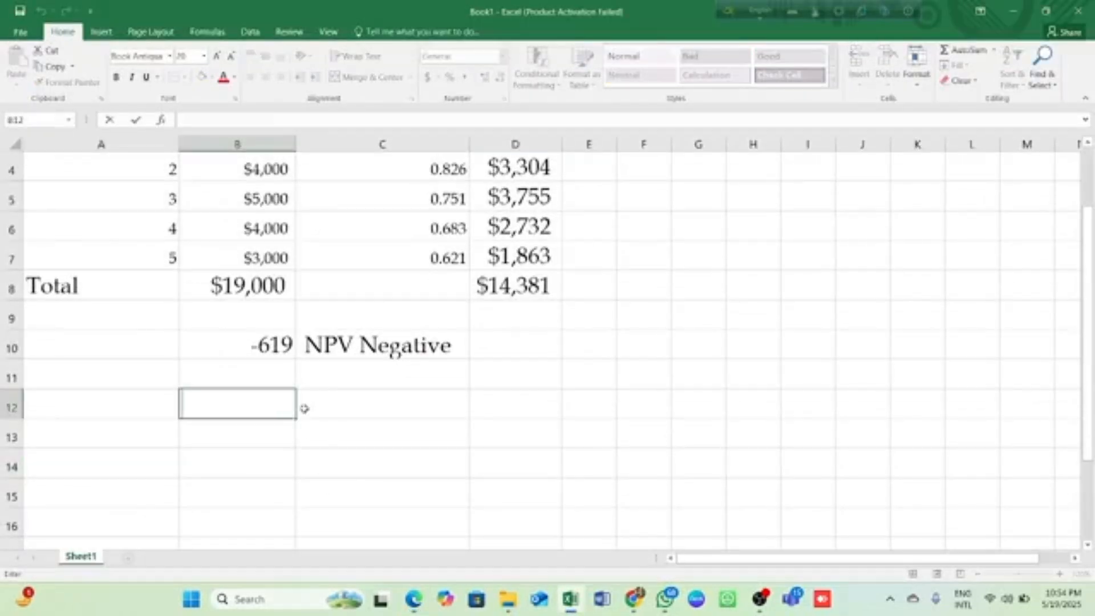
{"action": "type", "text": "6"}
{"action": "key", "text": "BackSpace"}
{"action": "type", "text": "(60"}
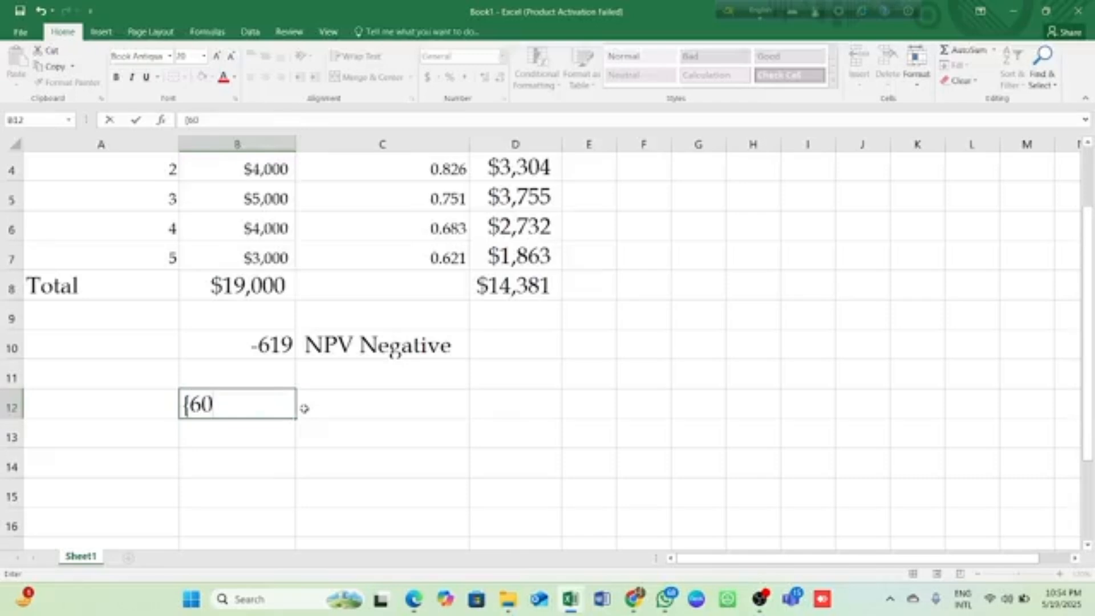
{"action": "type", "text": "00"}
Step: Bring the lecture PDF forward to check page 2's Core DCF Formulas
{"action": "left_click", "coordinate": [413, 599]}
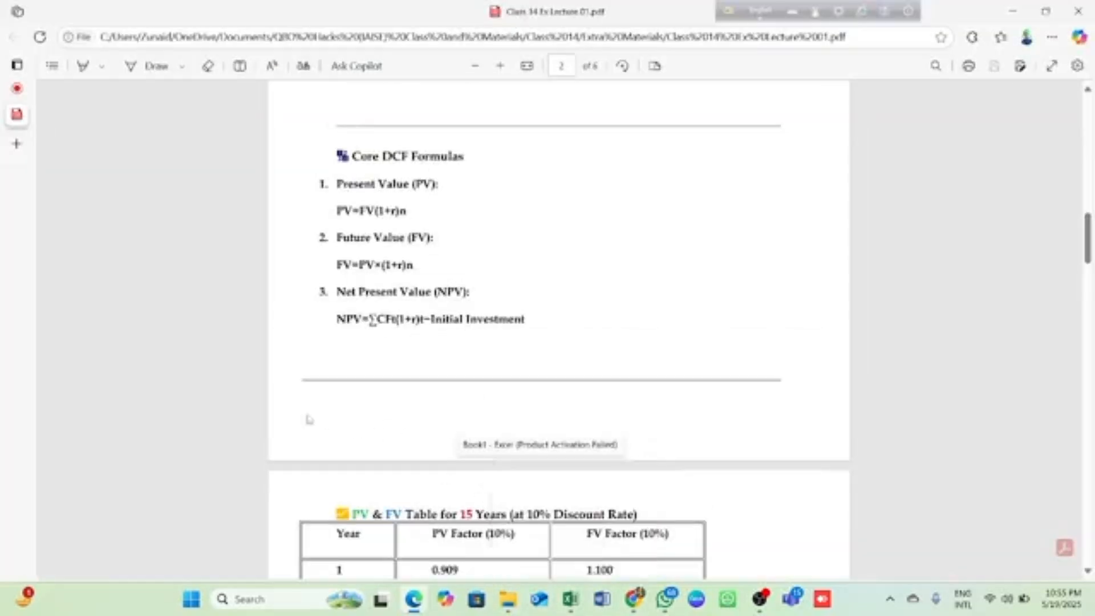
Step: Complete B12's draft compound-value entry as {6000*5(1+.10)5} and commit it
{"action": "left_click", "coordinate": [561, 539]}
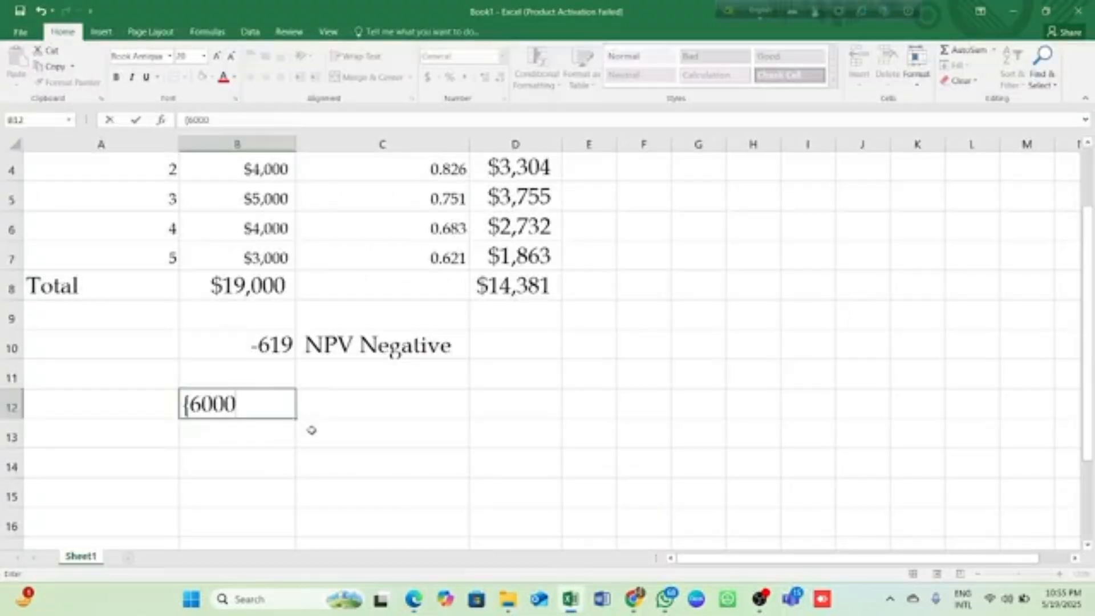
{"action": "type", "text": "*5(1"}
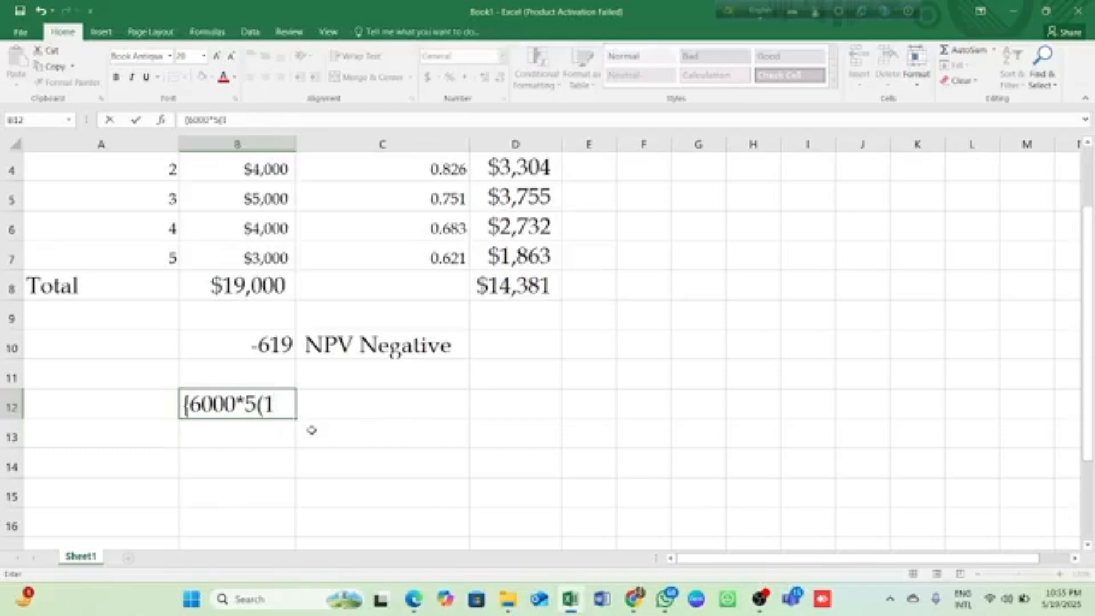
{"action": "type", "text": "="}
{"action": "key", "text": "BackSpace"}
{"action": "type", "text": "+.10"}
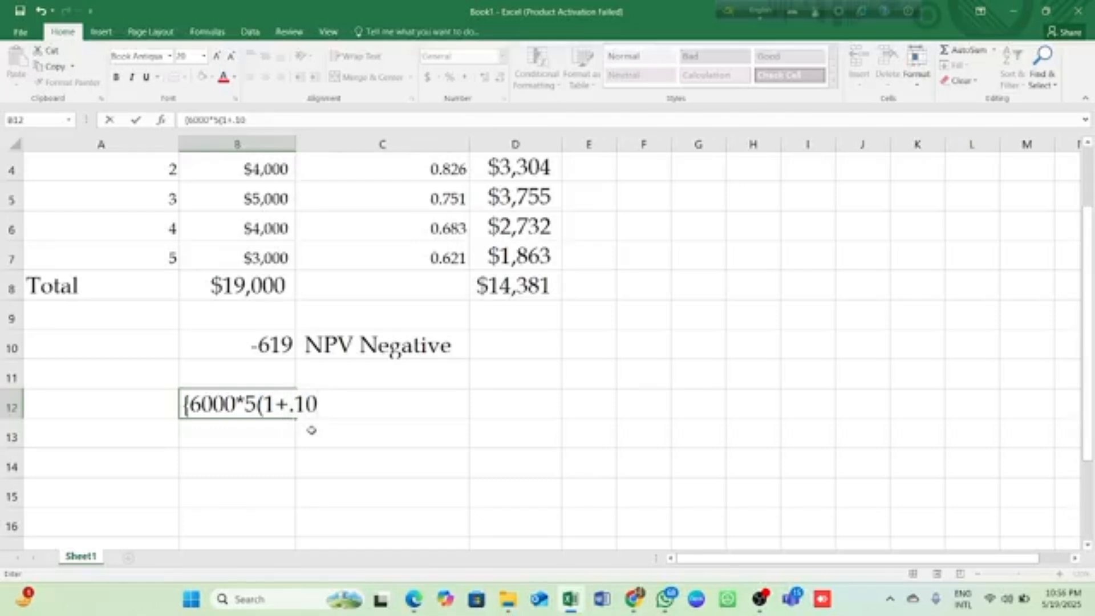
{"action": "type", "text": ")5}"}
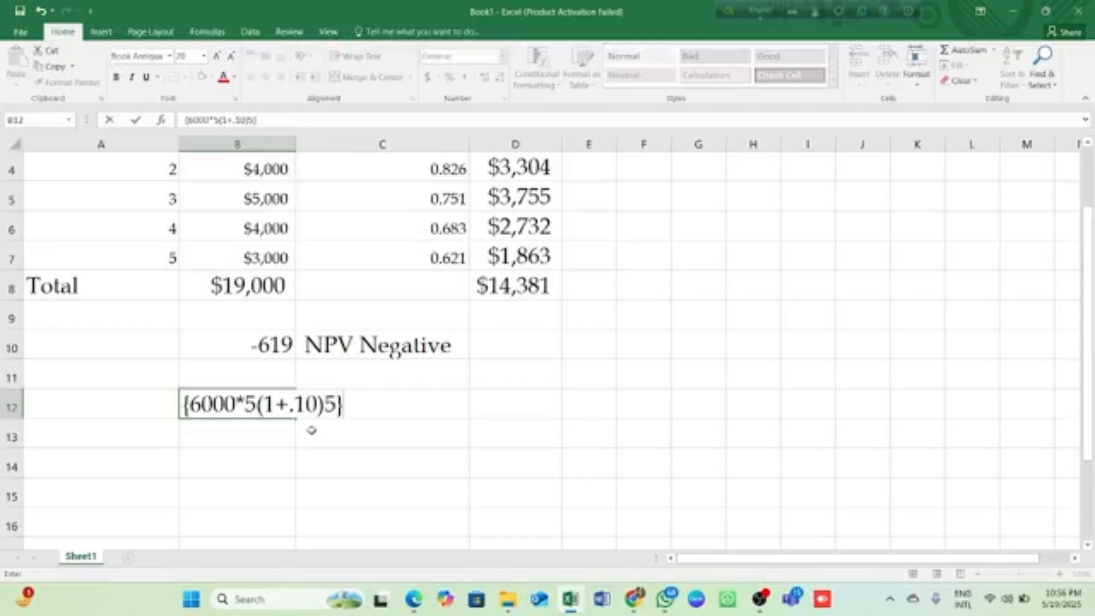
{"action": "key", "text": "Return"}
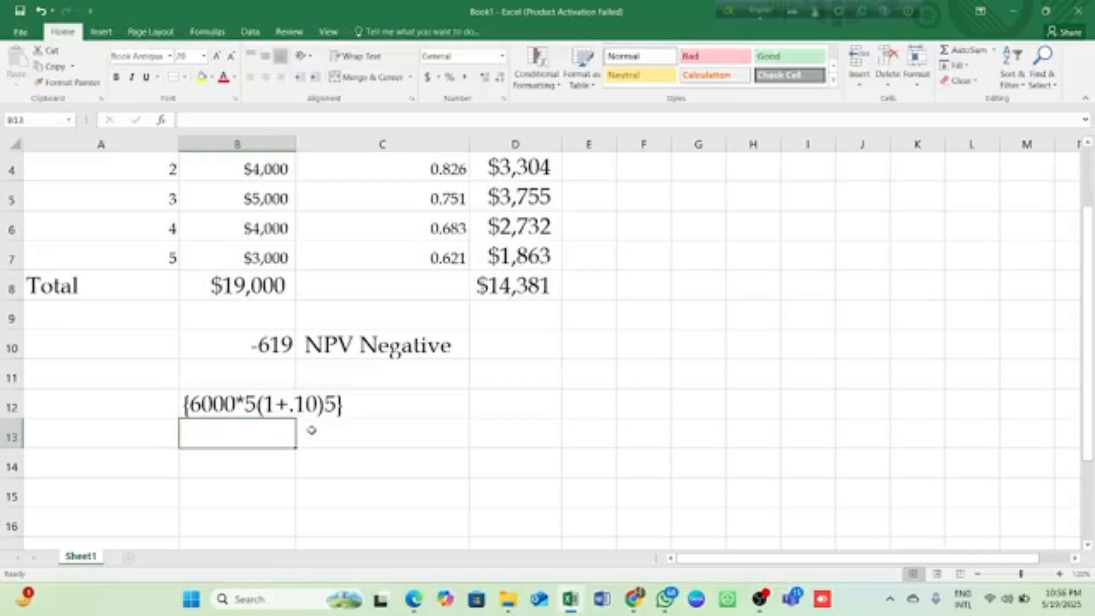
Step: Edit B12 to start with = and use 10% as the rate, then try committing it
{"action": "left_click", "coordinate": [247, 404]}
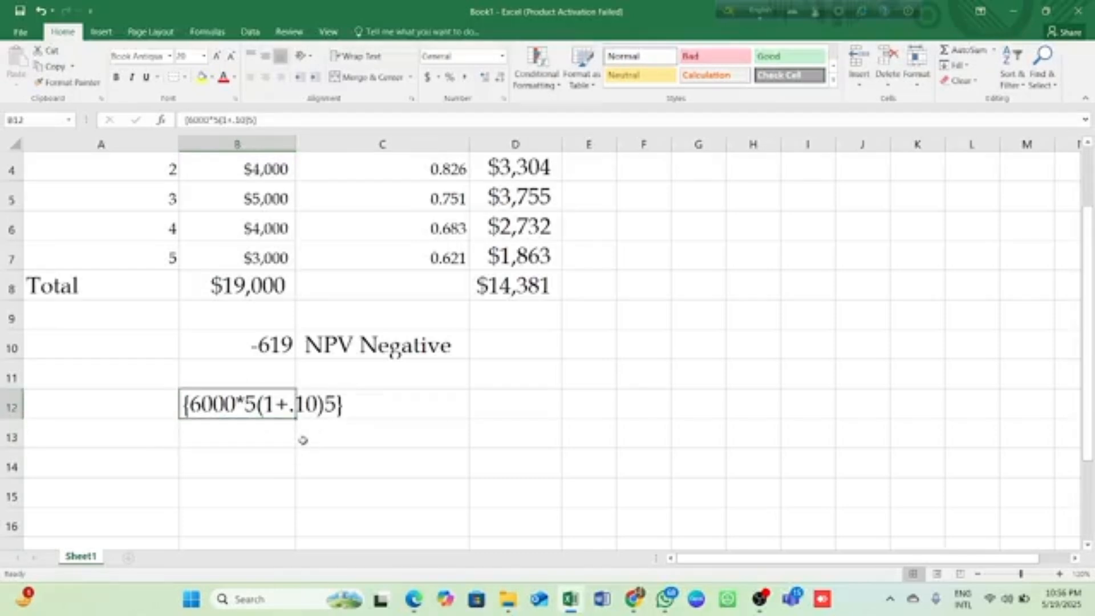
{"action": "double_click", "coordinate": [184, 404]}
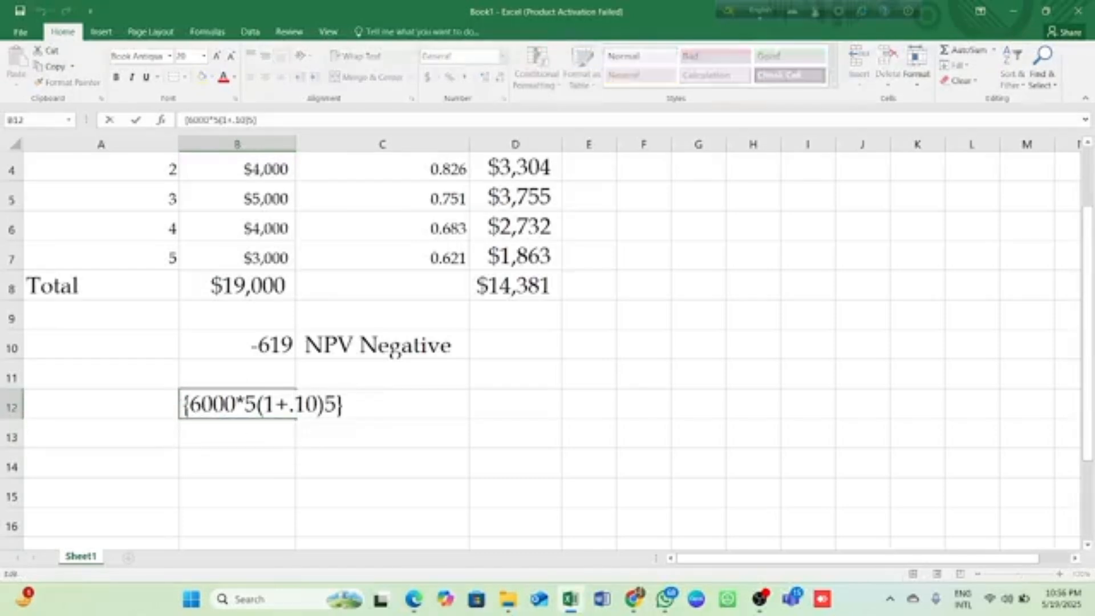
{"action": "type", "text": "+"}
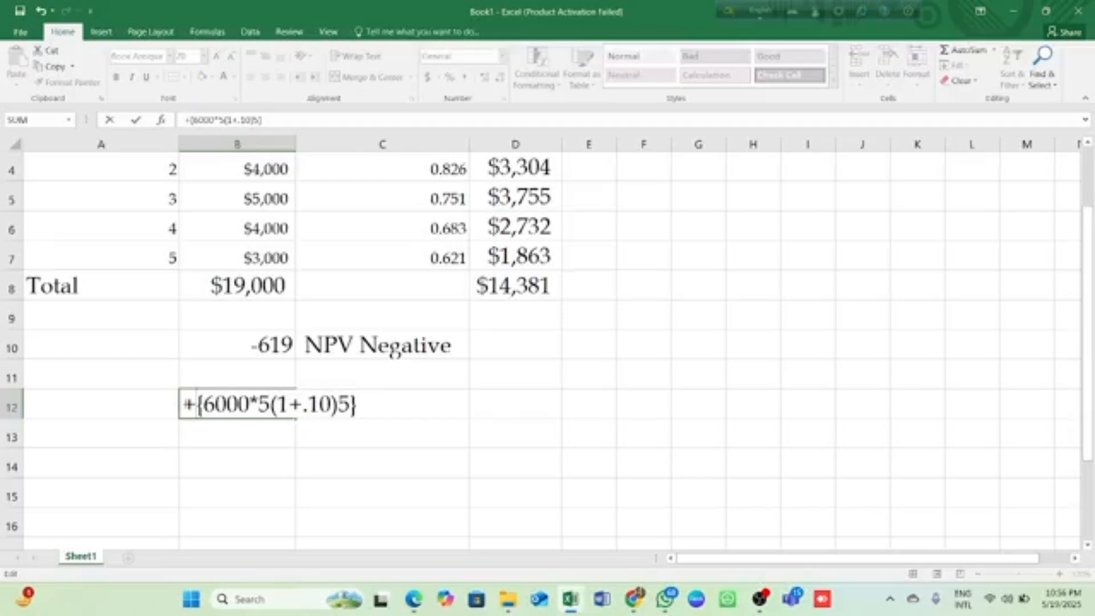
{"action": "key", "text": "BackSpace"}
{"action": "type", "text": "="}
{"action": "key", "text": "BackSpace"}
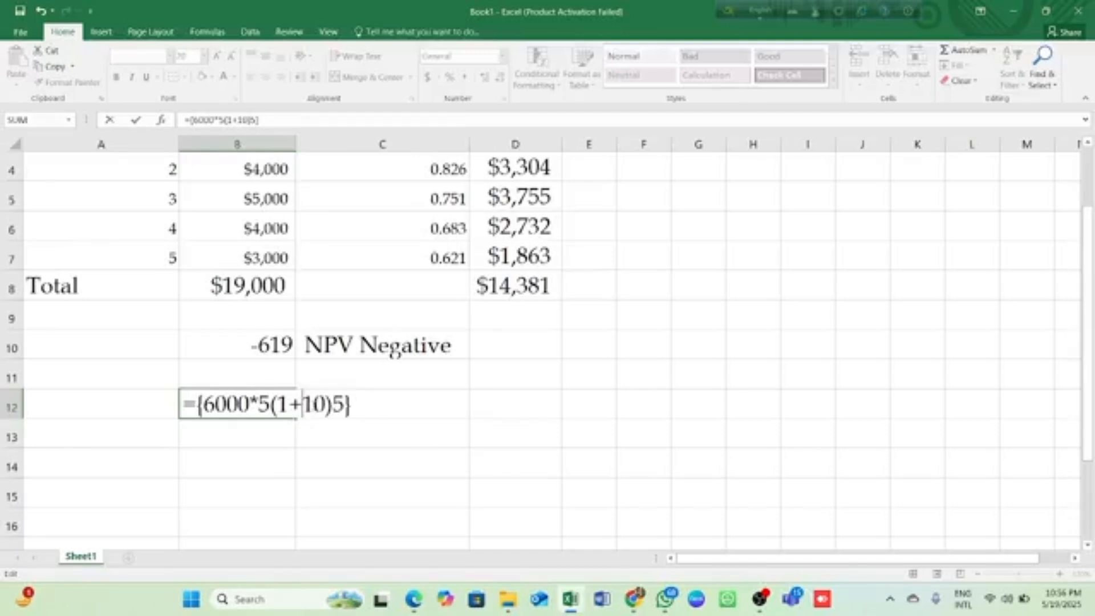
{"action": "key", "text": "Right"}
{"action": "key", "text": "Right"}
{"action": "type", "text": "%"}
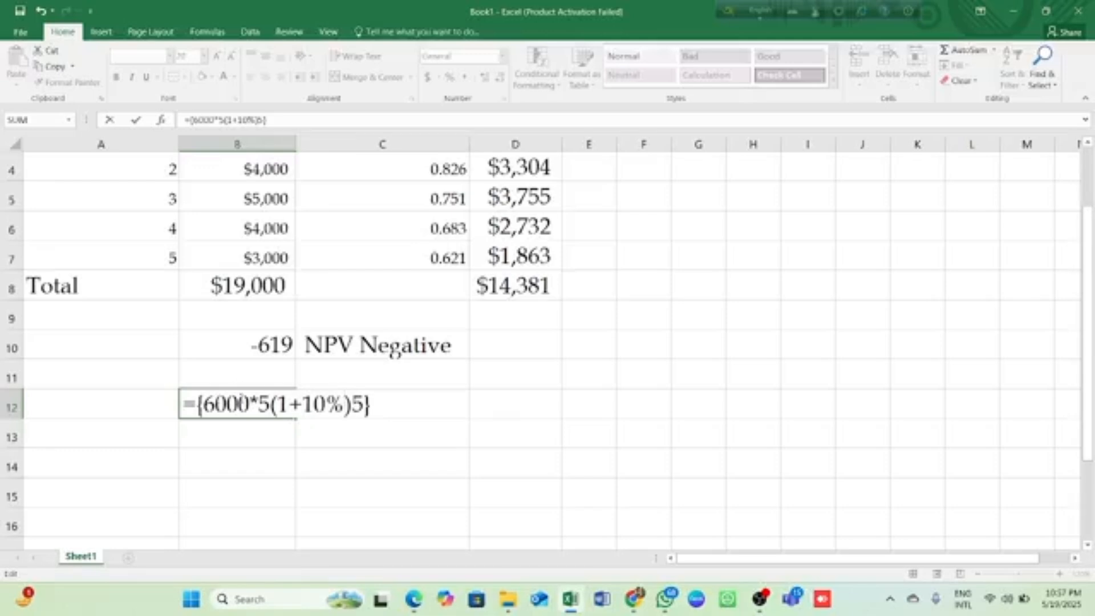
{"action": "left_click", "coordinate": [374, 467]}
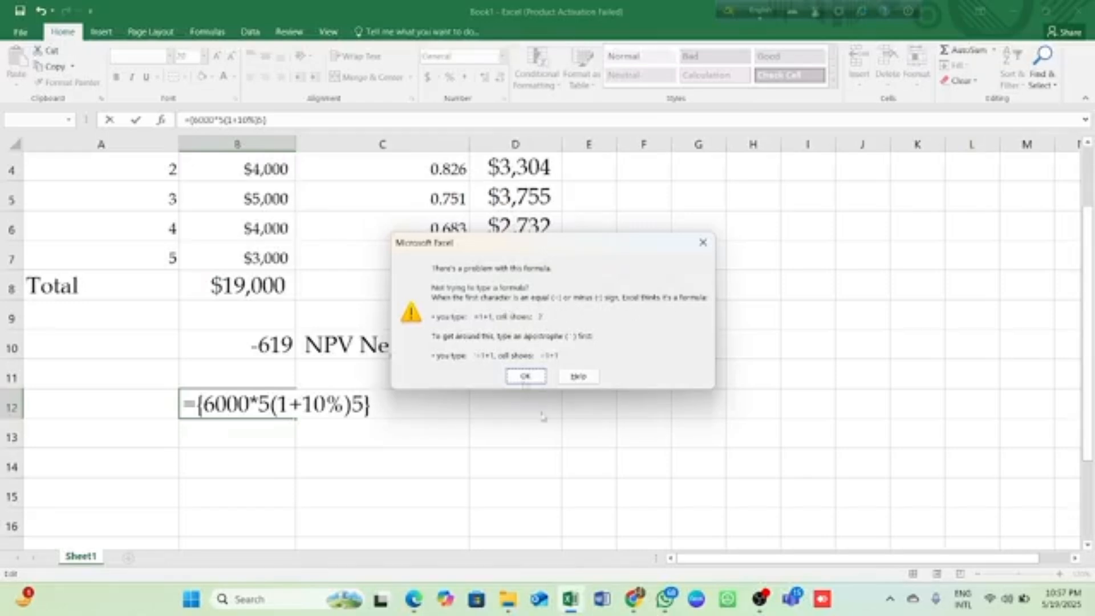
Step: Dismiss the warning, replace the stray D11 reference with 6000, and retry, getting the warning again
{"action": "left_click", "coordinate": [524, 378]}
{"action": "left_click", "coordinate": [525, 378]}
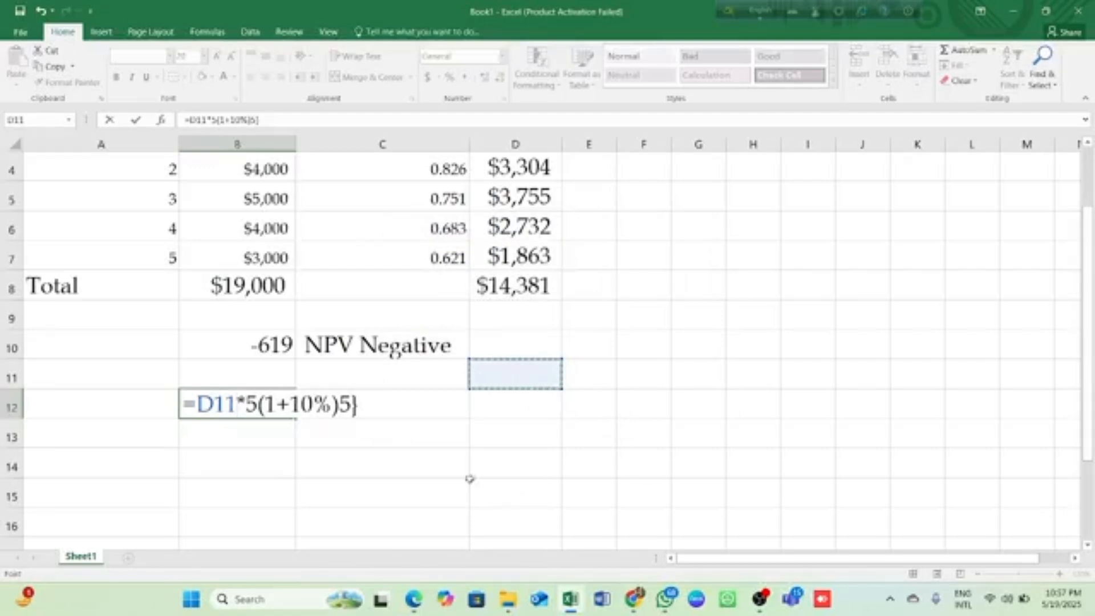
{"action": "key", "text": "BackSpace"}
{"action": "key", "text": "BackSpace"}
{"action": "key", "text": "BackSpace"}
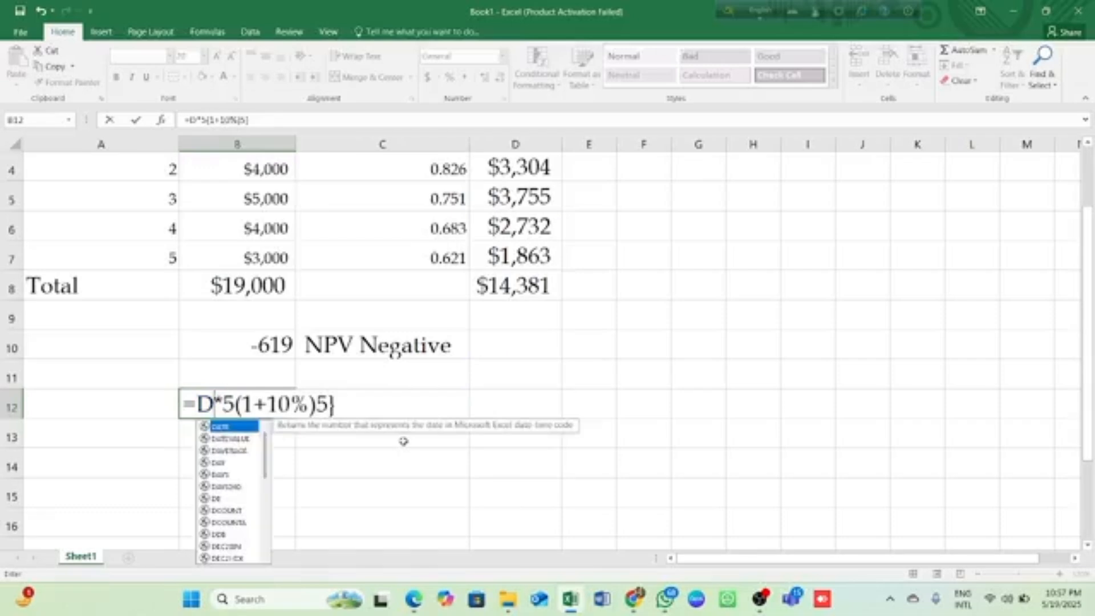
{"action": "type", "text": "600"}
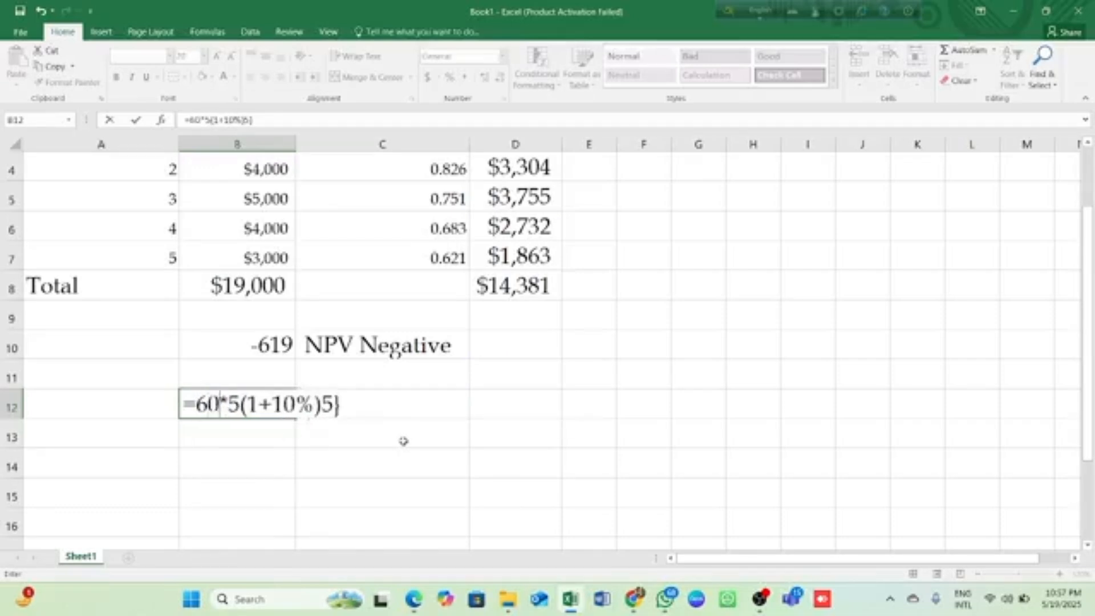
{"action": "type", "text": "0"}
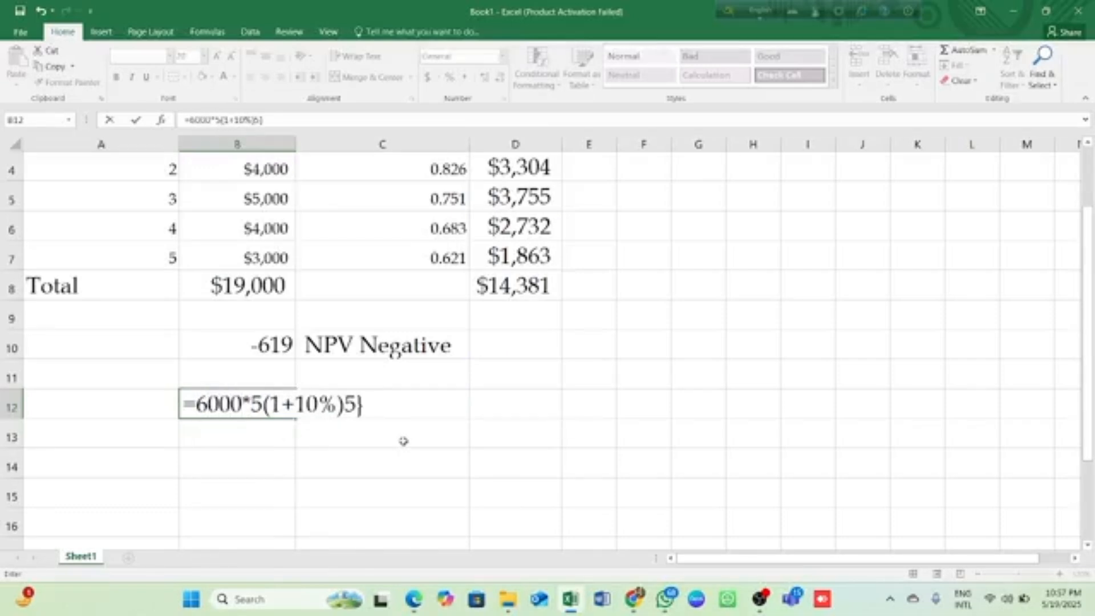
{"action": "key", "text": "Return"}
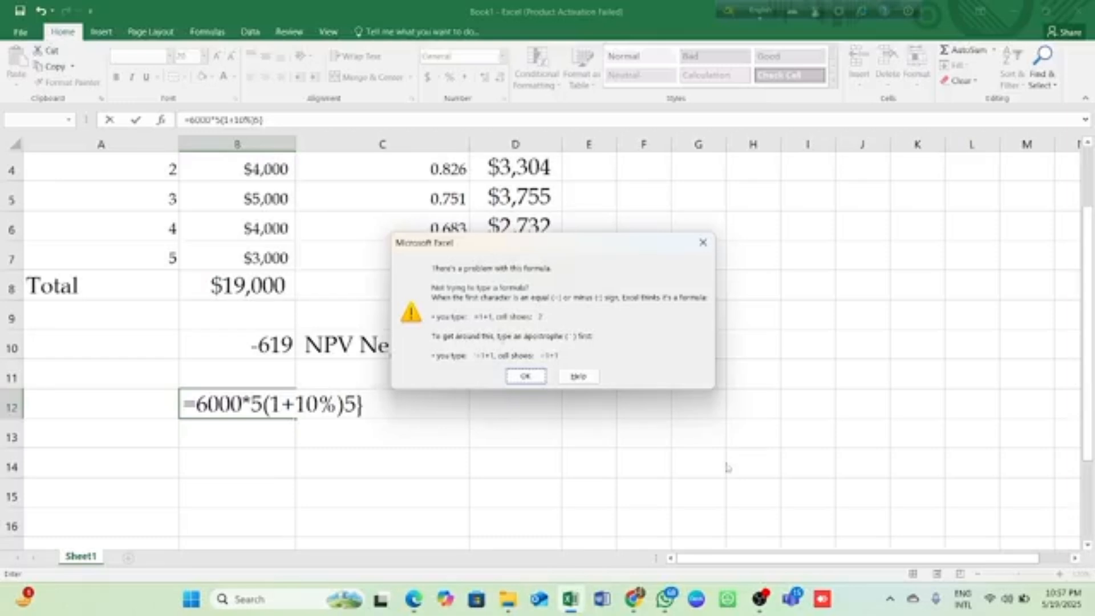
{"action": "left_click", "coordinate": [702, 243]}
{"action": "left_click", "coordinate": [700, 254]}
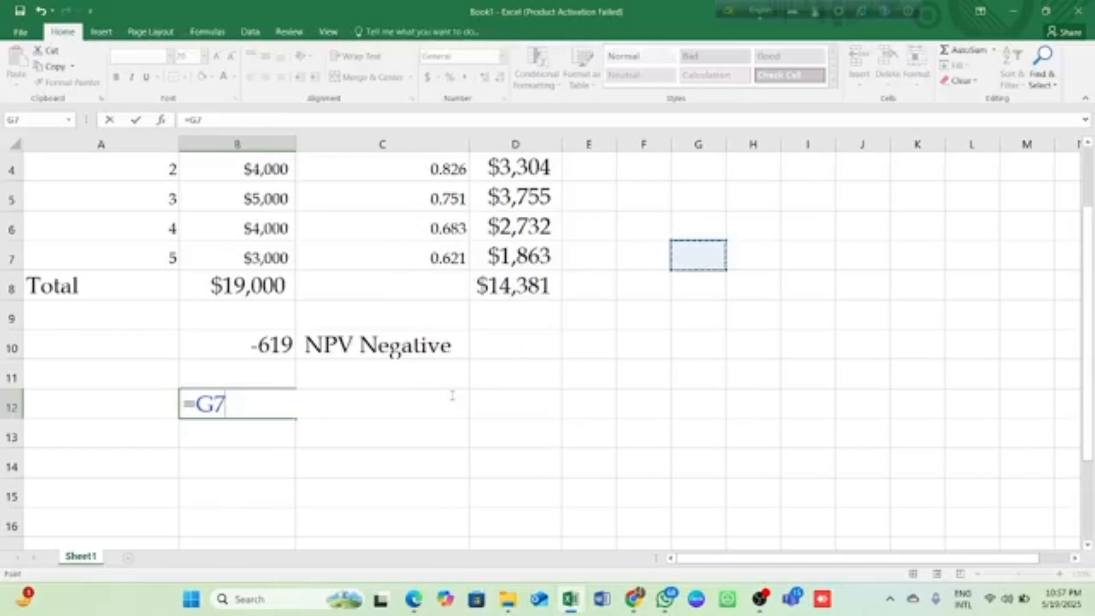
Step: Remove the accidental G7 reference, undo, and restore the opening brace in ={6000*5(1+10%)5}
{"action": "key", "text": "BackSpace"}
{"action": "key", "text": "BackSpace"}
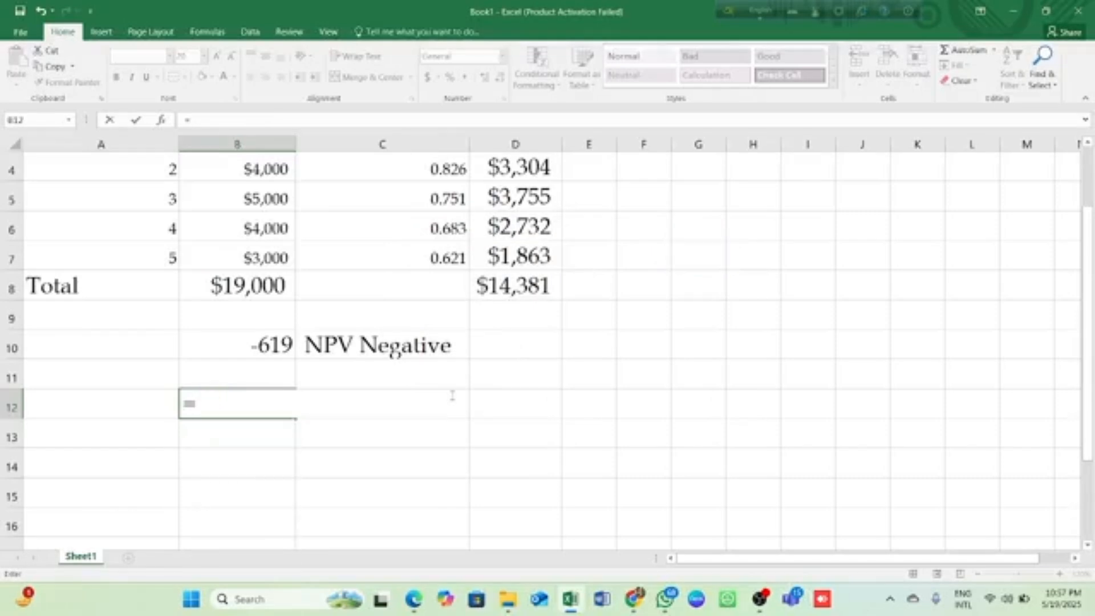
{"action": "key", "text": "ctrl+z"}
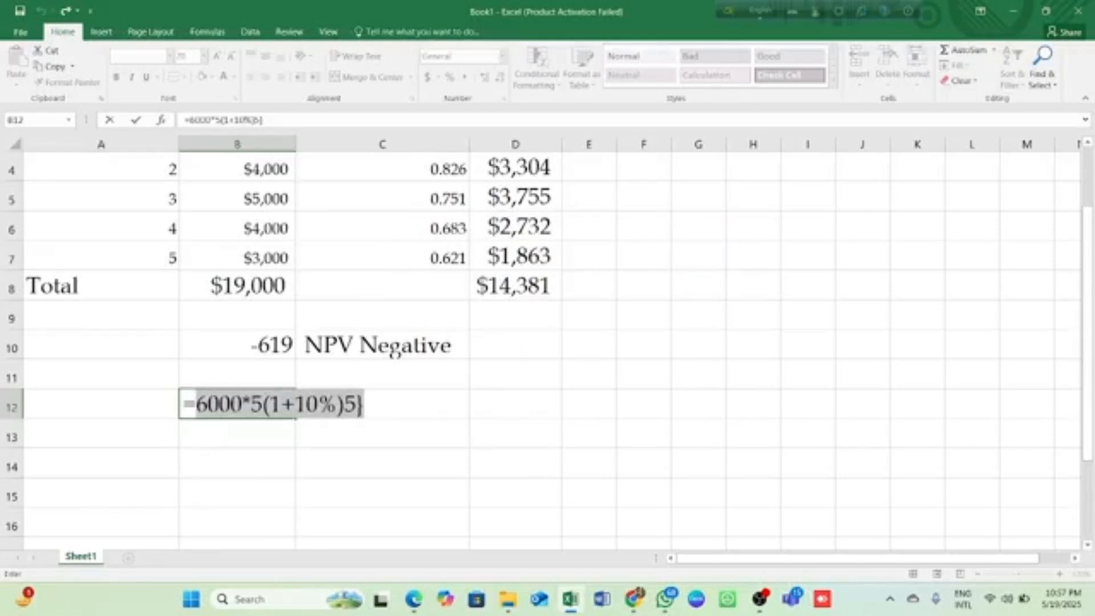
{"action": "left_click_drag", "start_coordinate": [196, 405], "coordinate": [207, 405]}
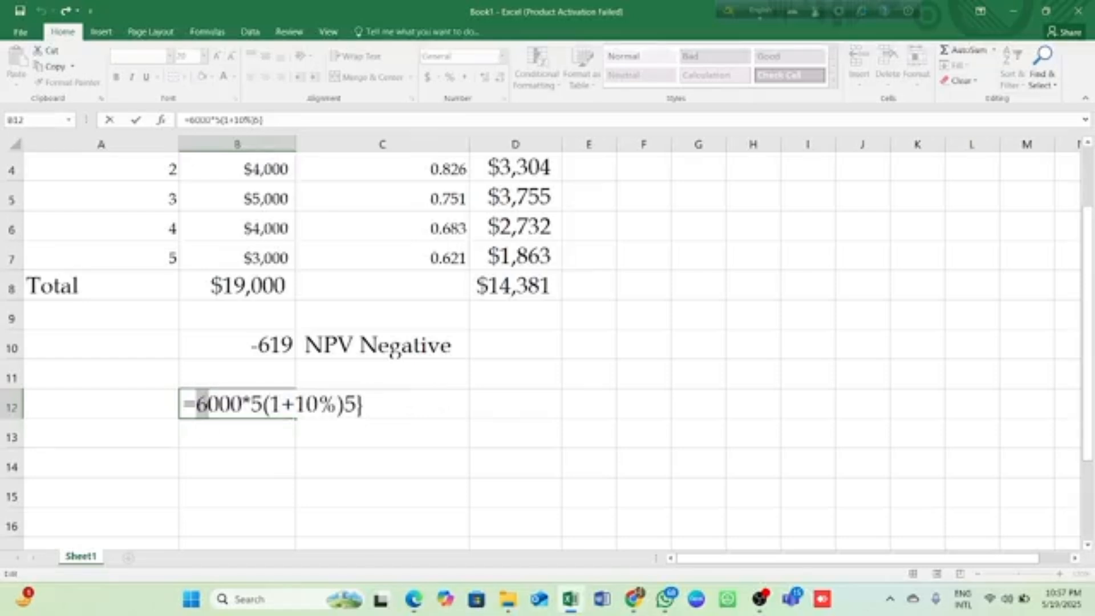
{"action": "double_click", "coordinate": [198, 405]}
{"action": "left_click", "coordinate": [195, 405]}
{"action": "type", "text": "{"}
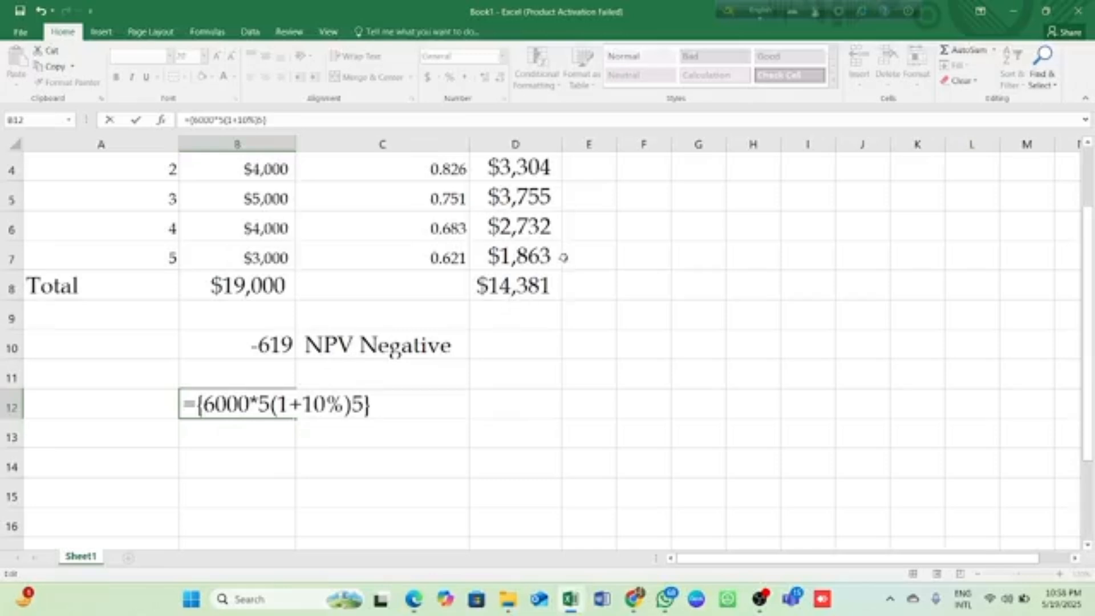
Step: Change B12's rate from 10% to .10 and retry committing, which the formula warning rejects
{"action": "double_click", "coordinate": [344, 409]}
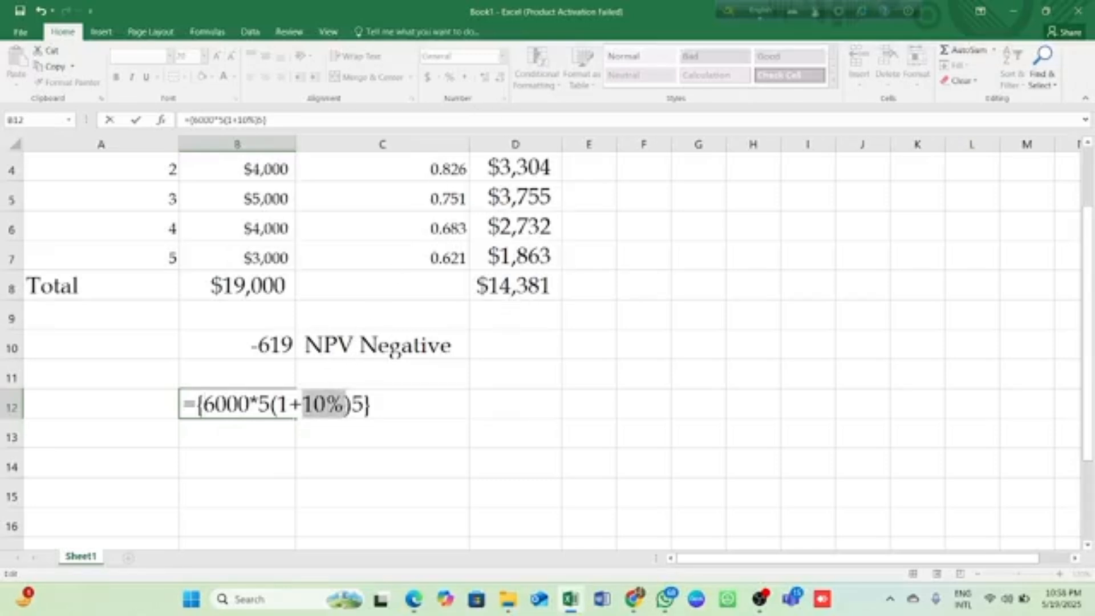
{"action": "double_click", "coordinate": [344, 409]}
{"action": "left_click", "coordinate": [344, 394]}
{"action": "key", "text": "BackSpace"}
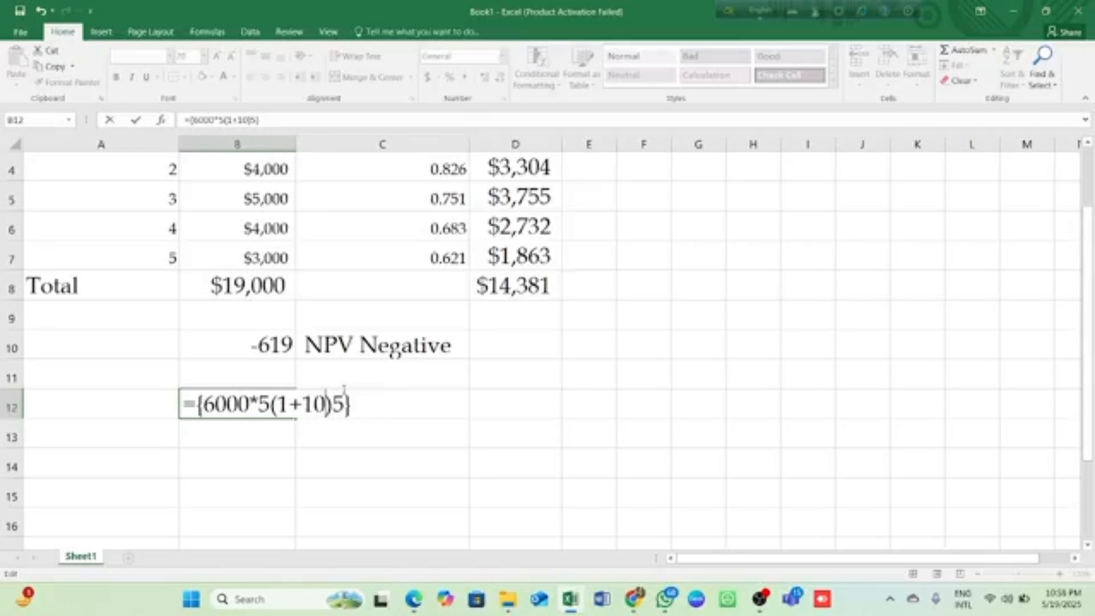
{"action": "key", "text": "Left"}
{"action": "key", "text": "Left"}
{"action": "type", "text": "."}
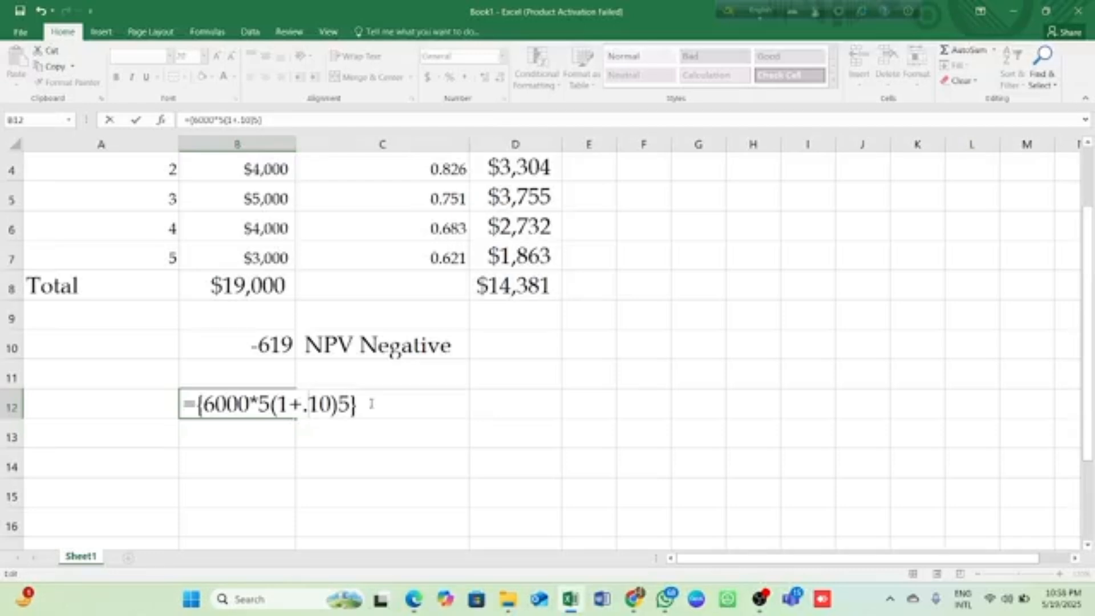
{"action": "key", "text": "Return"}
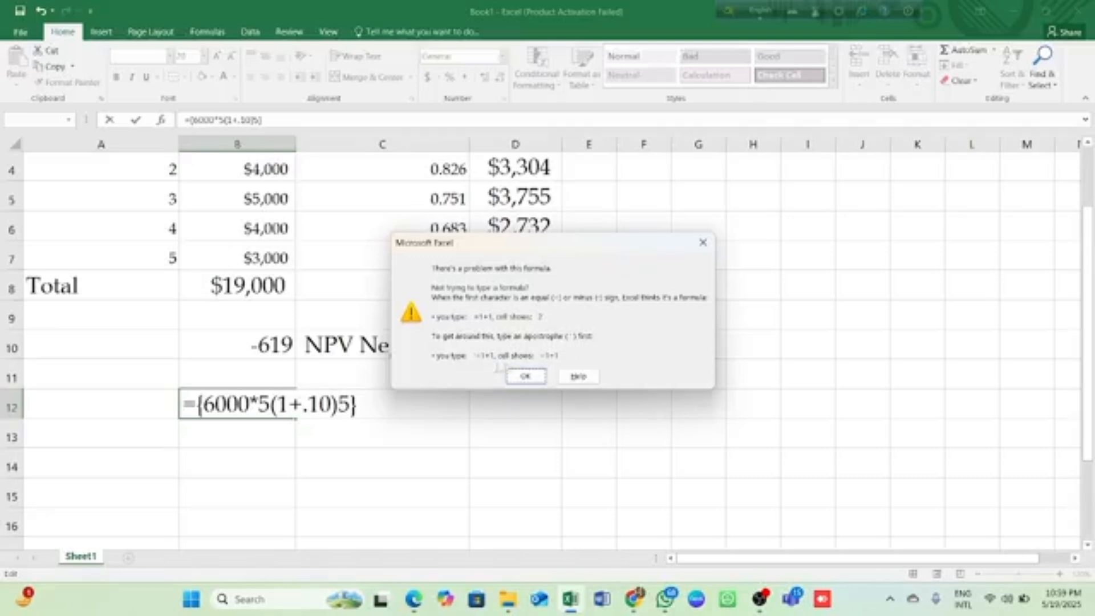
Step: Strip the braces from B12 and accept Excel's correction to =6000*5*(1+.10)*5, showing 165000
{"action": "left_click", "coordinate": [526, 377]}
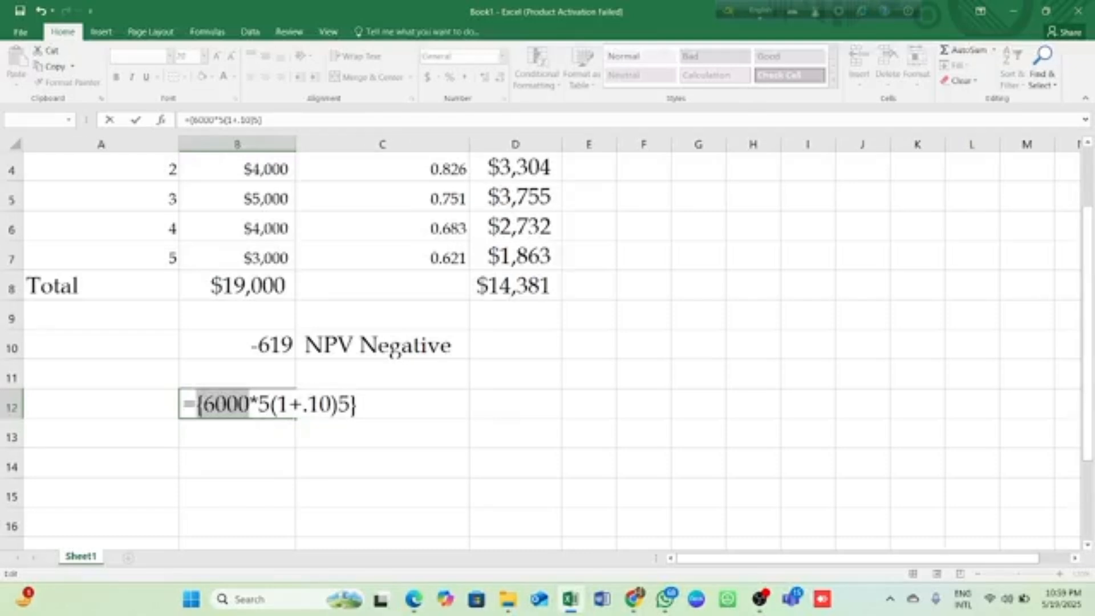
{"action": "left_click", "coordinate": [204, 404]}
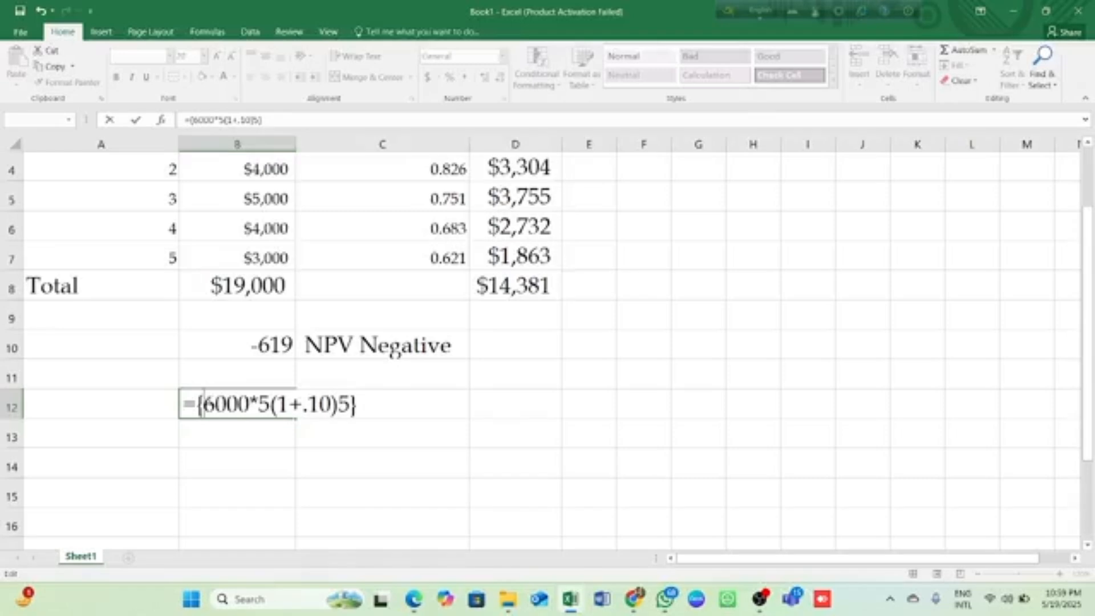
{"action": "key", "text": "BackSpace"}
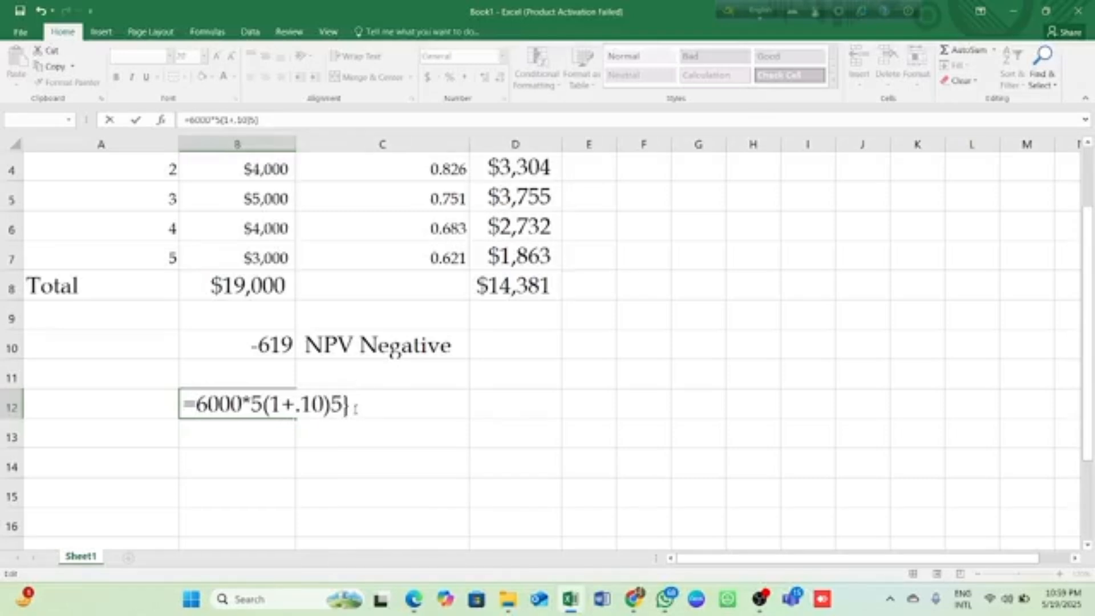
{"action": "key", "text": "BackSpace"}
{"action": "key", "text": "Return"}
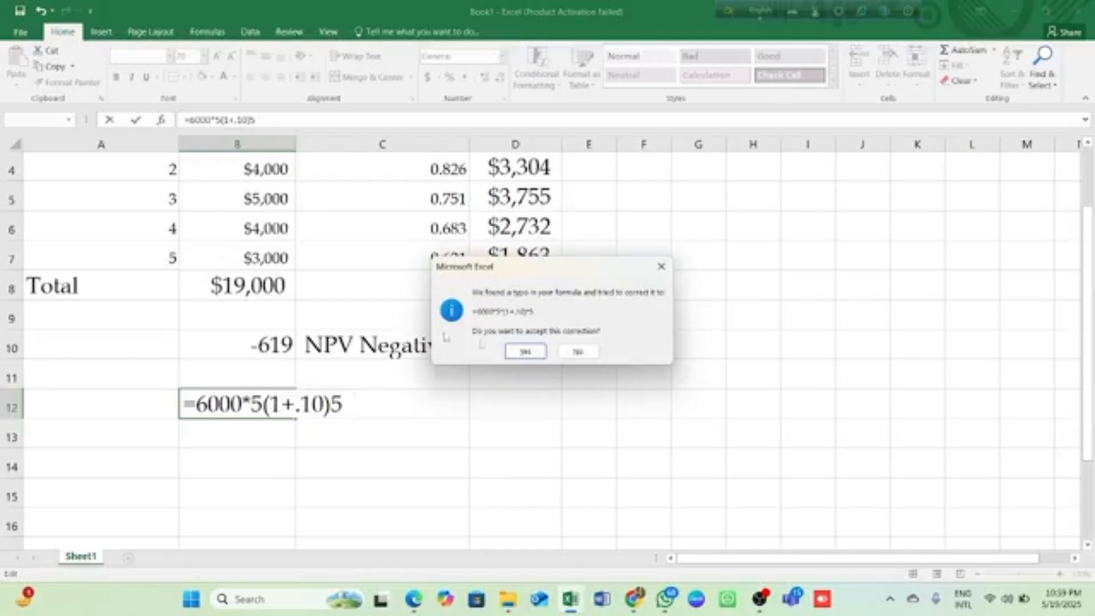
{"action": "left_click", "coordinate": [512, 352]}
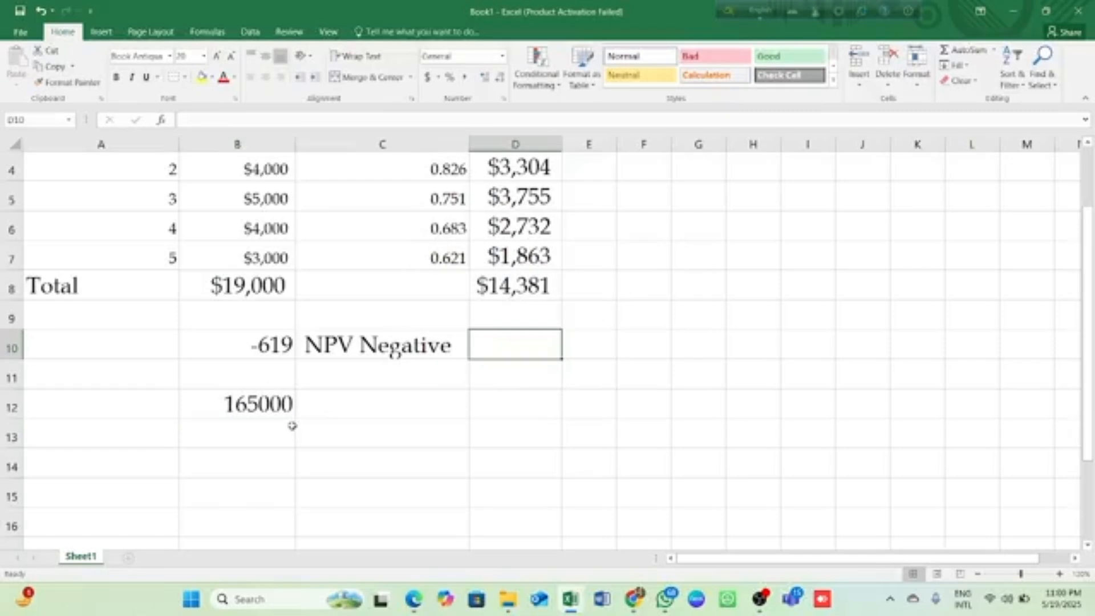
{"action": "left_click", "coordinate": [262, 404]}
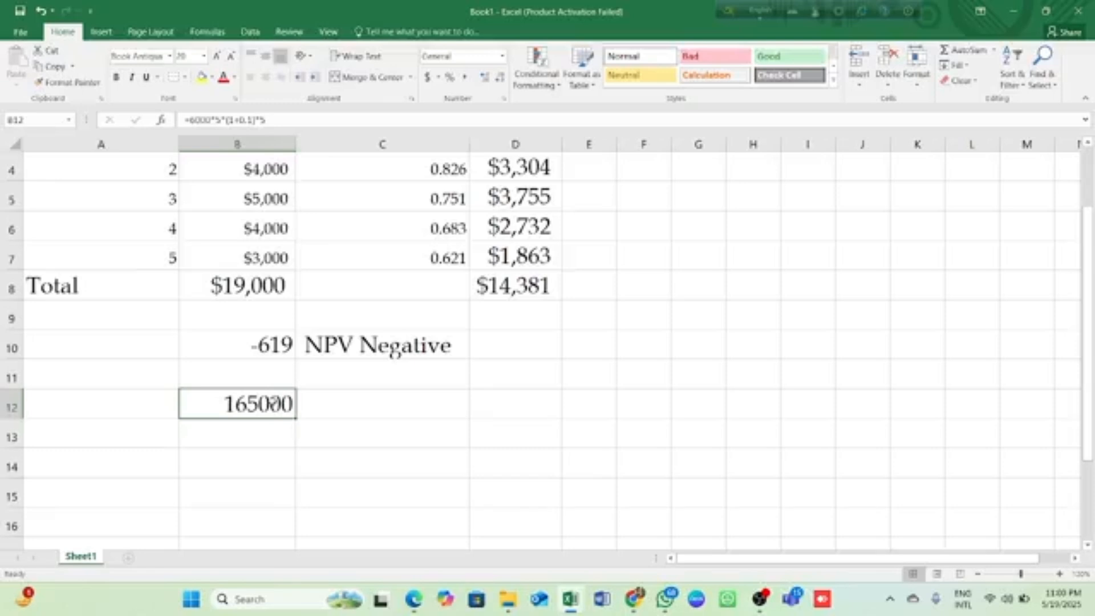
{"action": "double_click", "coordinate": [247, 405]}
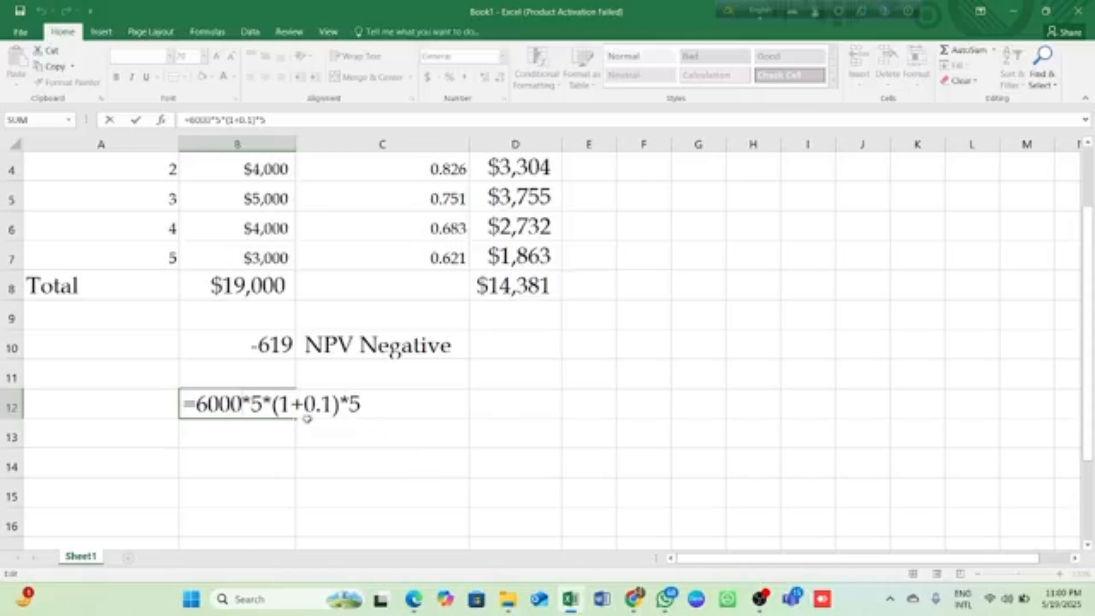
Step: Change B12 to =6000*5*(1+0.1)^5 so it shows 48315.3, then bring back the lecture PDF
{"action": "left_click", "coordinate": [292, 404]}
{"action": "left_click", "coordinate": [354, 456]}
{"action": "left_click", "coordinate": [230, 403]}
{"action": "double_click", "coordinate": [231, 403]}
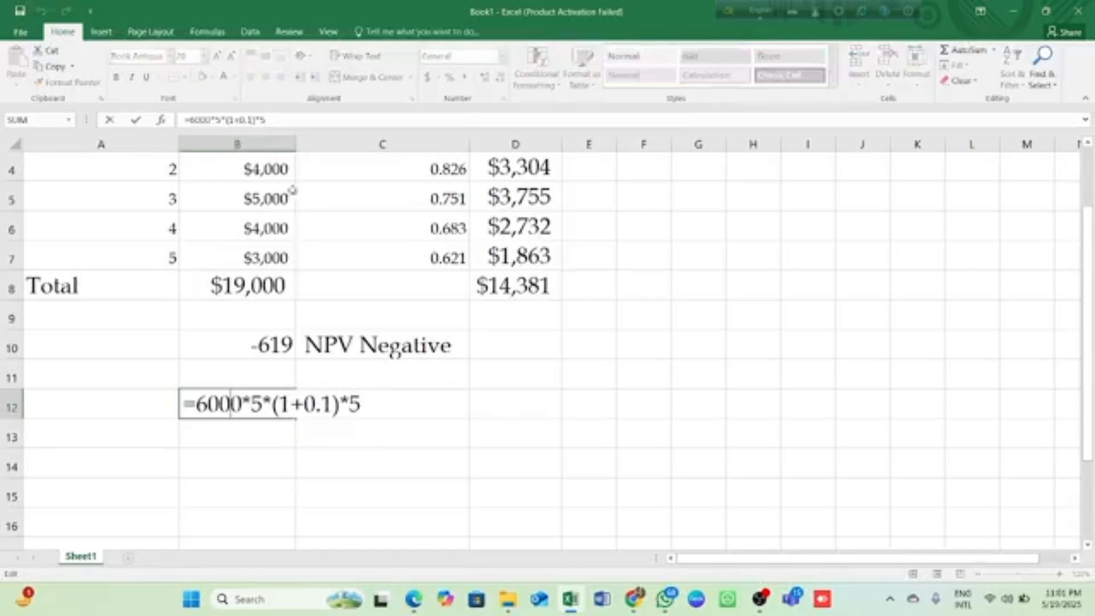
{"action": "left_click", "coordinate": [260, 122]}
{"action": "key", "text": "BackSpace"}
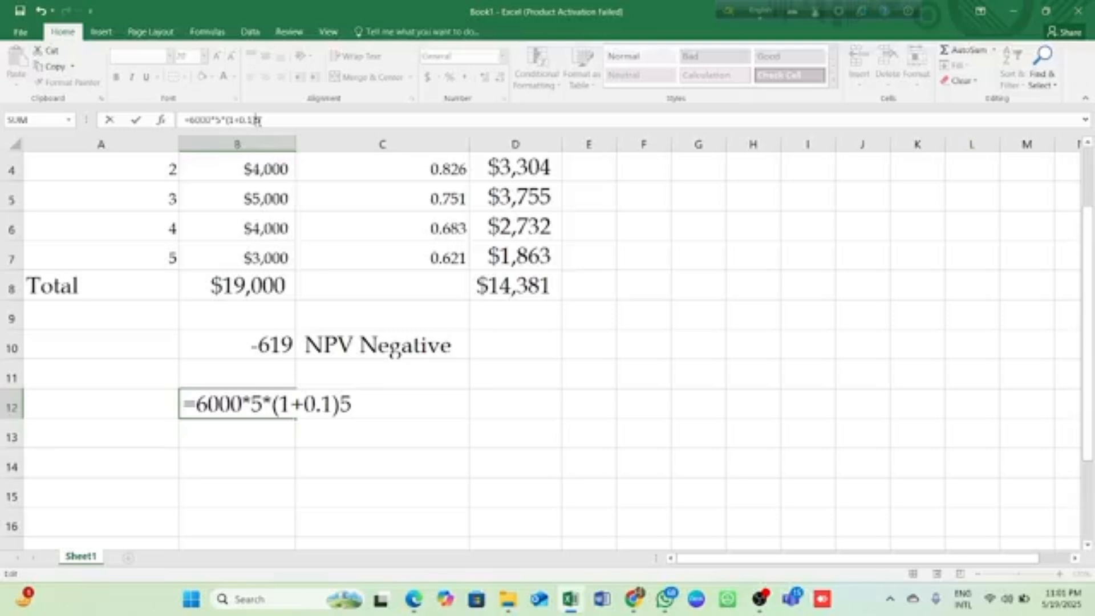
{"action": "type", "text": "^^"}
{"action": "key", "text": "BackSpace"}
{"action": "key", "text": "Return"}
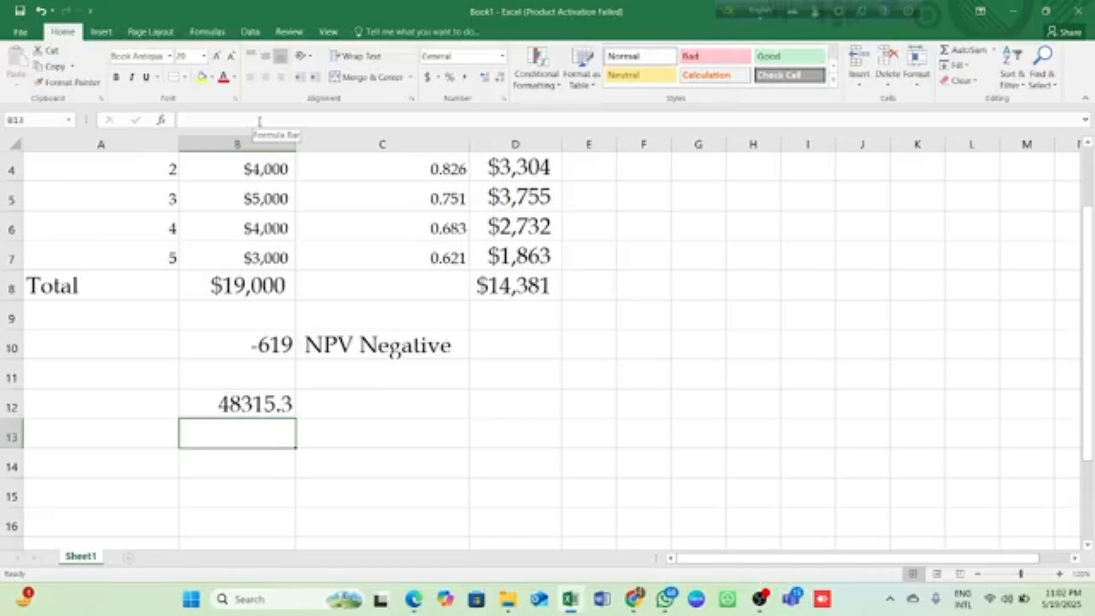
{"action": "left_click", "coordinate": [421, 601]}
Step: Check the lecture PDF's Project Evaluation PV table and Step 2 NPV of +2,740, then return to Excel
{"action": "scroll", "coordinate": [422, 362], "scroll_direction": "down", "scroll_amount": 8}
{"action": "scroll", "coordinate": [427, 331], "scroll_direction": "down", "scroll_amount": 10}
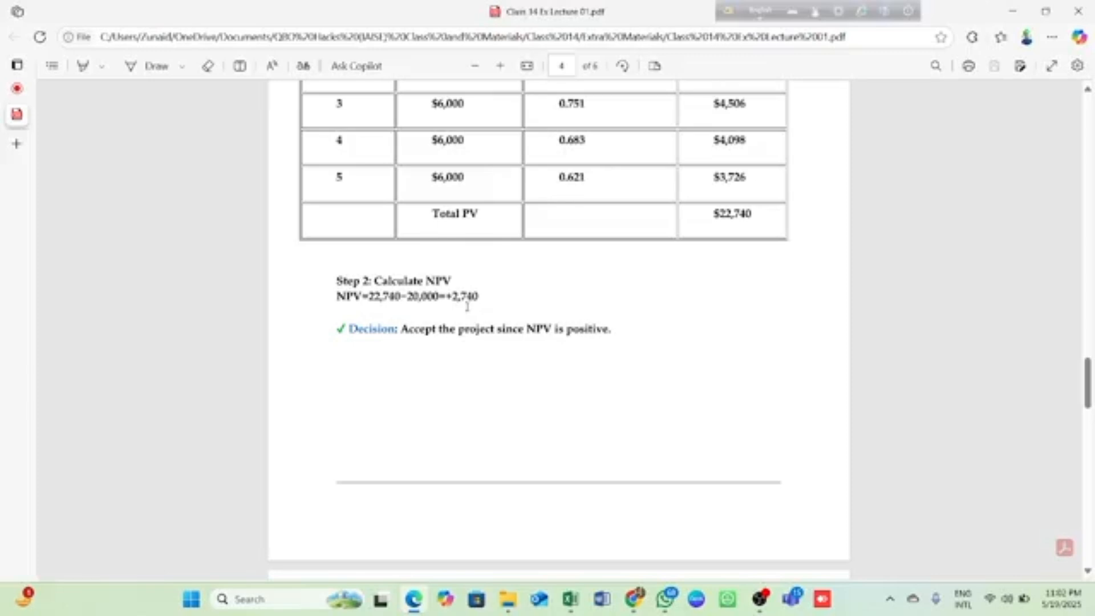
{"action": "scroll", "coordinate": [468, 307], "scroll_direction": "up", "scroll_amount": 3}
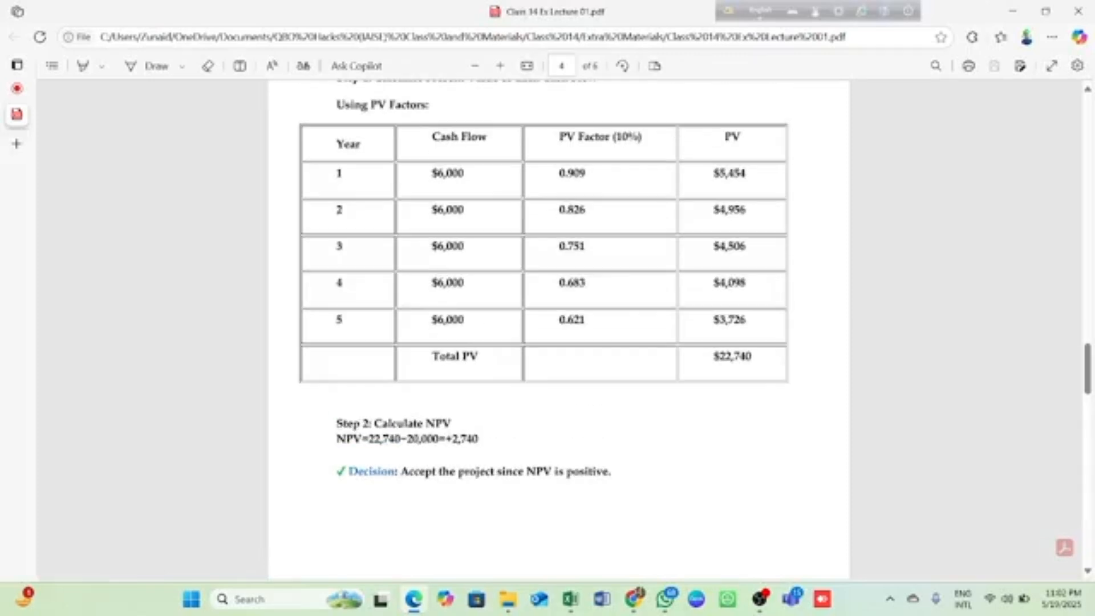
{"action": "mouse_move", "coordinate": [570, 599]}
{"action": "left_click", "coordinate": [565, 539]}
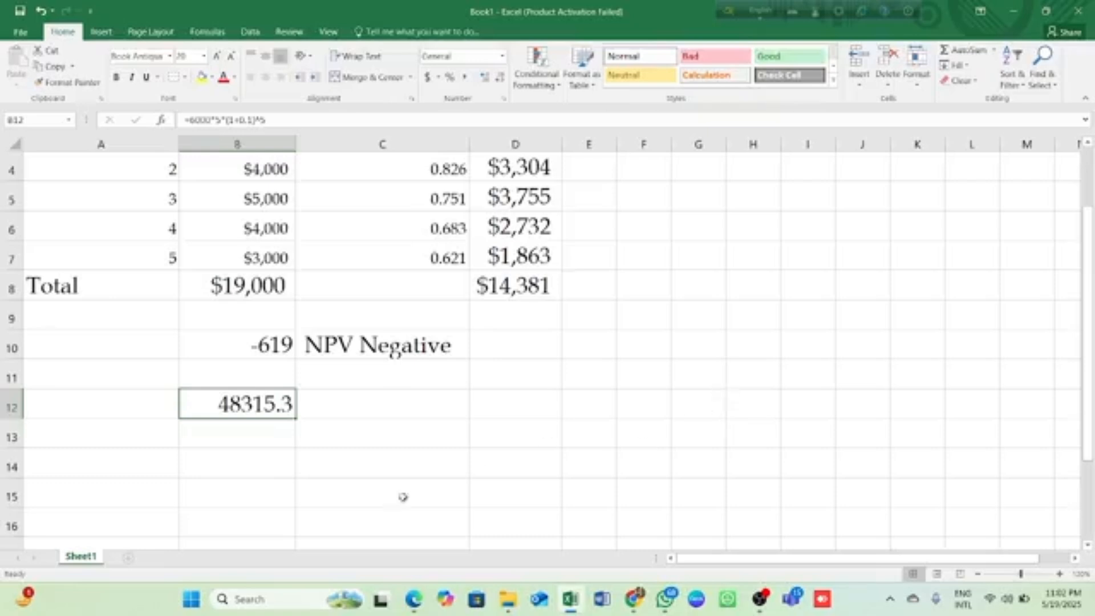
Step: Enter the label 'NPV' in A12, next to B12's 48315.3 result
{"action": "left_click", "coordinate": [104, 403]}
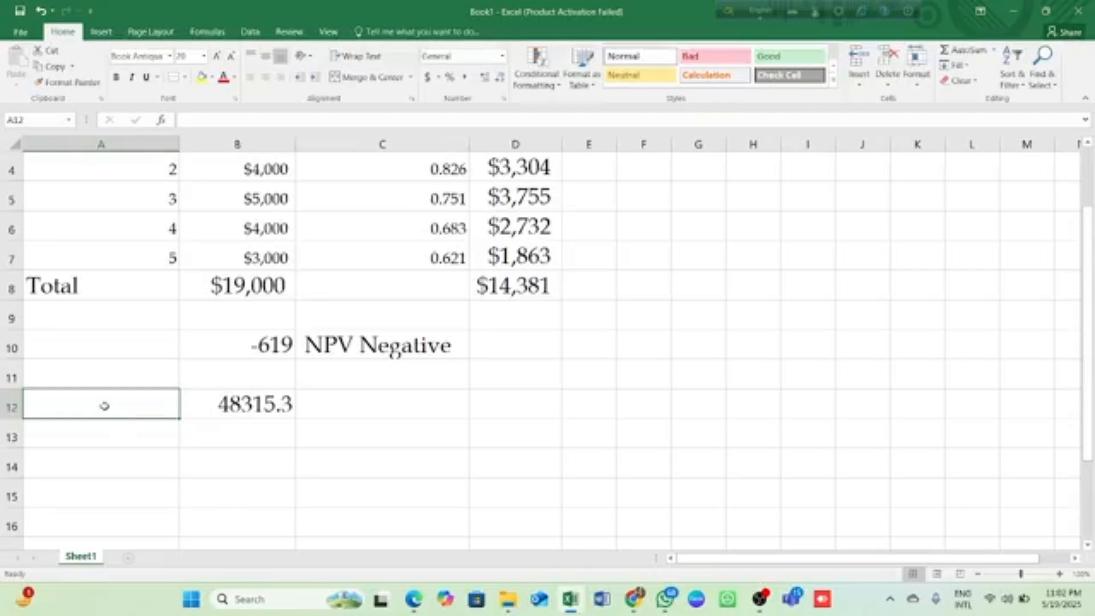
{"action": "type", "text": "NPV"}
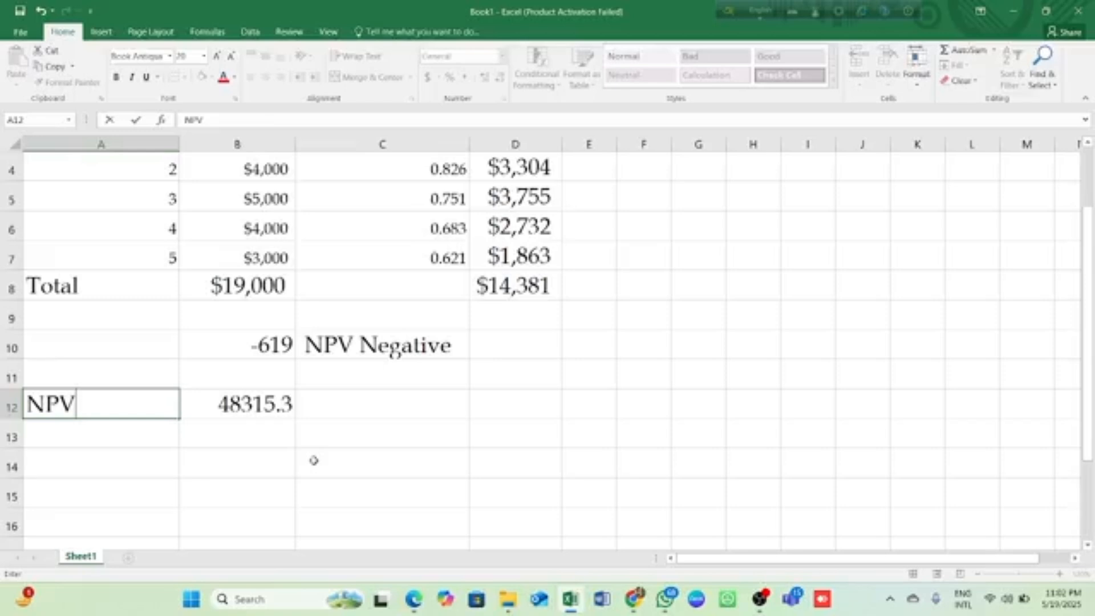
{"action": "left_click", "coordinate": [260, 406]}
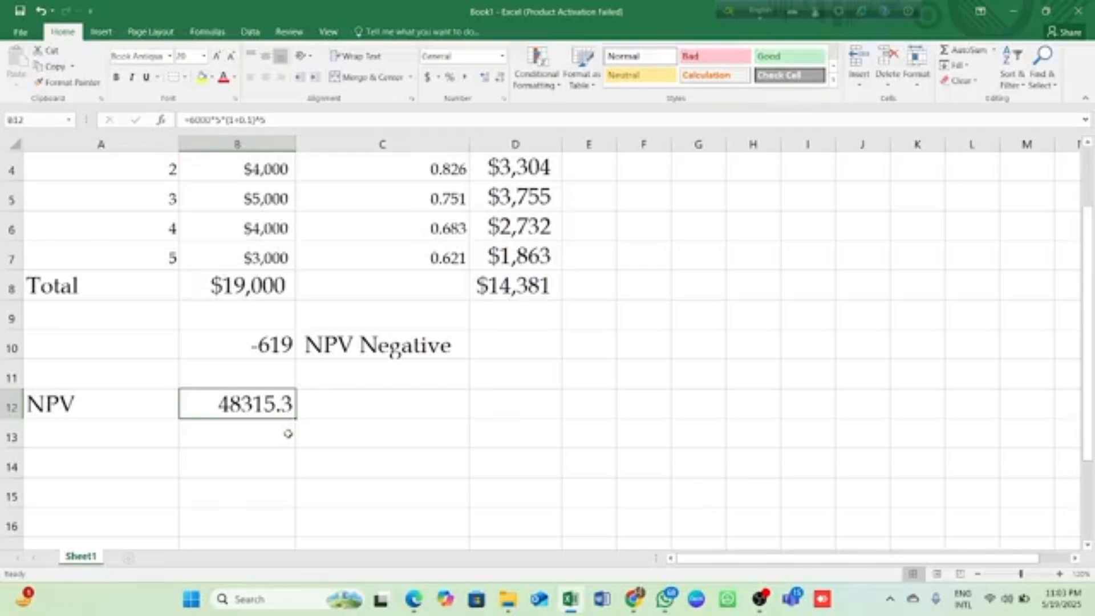
Step: Bring up the lecture PDF, review its PV & FV factor table and Core DCF Formulas, then return to Excel
{"action": "mouse_move", "coordinate": [415, 596]}
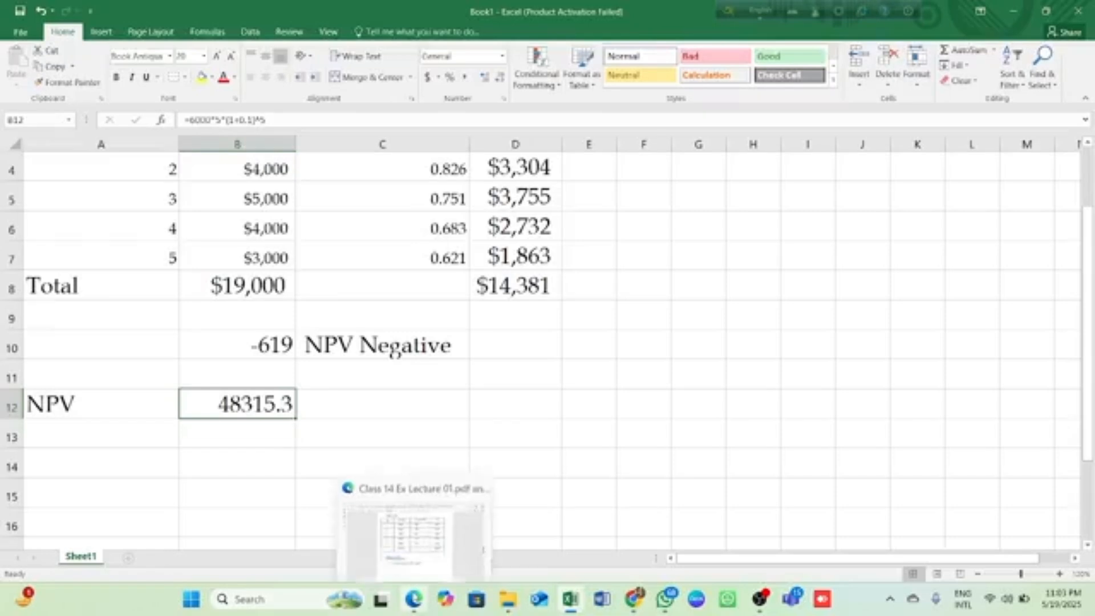
{"action": "left_click", "coordinate": [402, 535]}
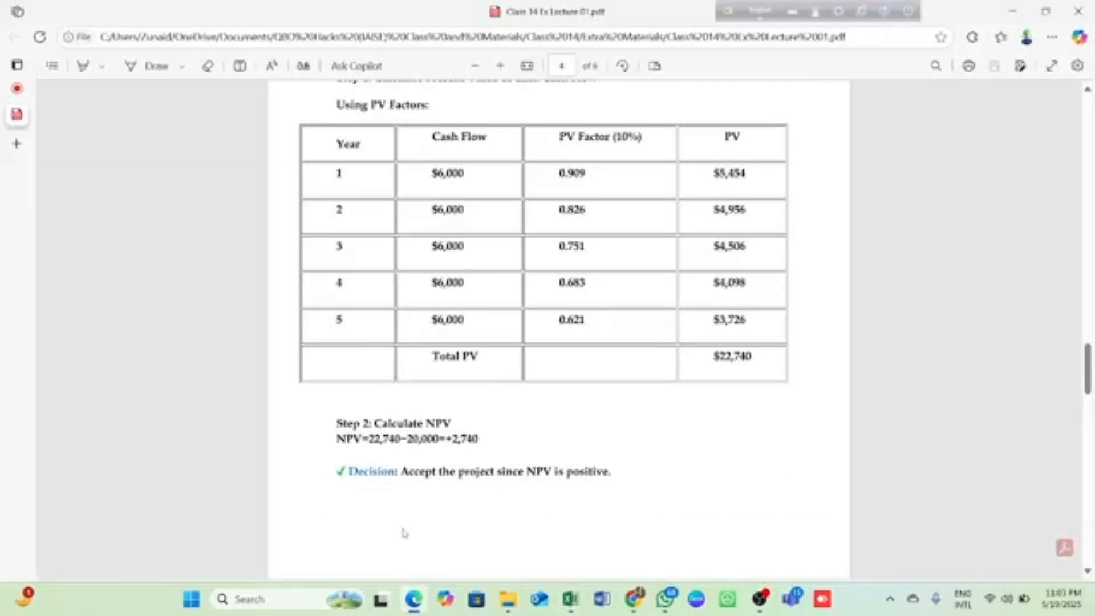
{"action": "scroll", "coordinate": [404, 533], "scroll_direction": "up", "scroll_amount": 3}
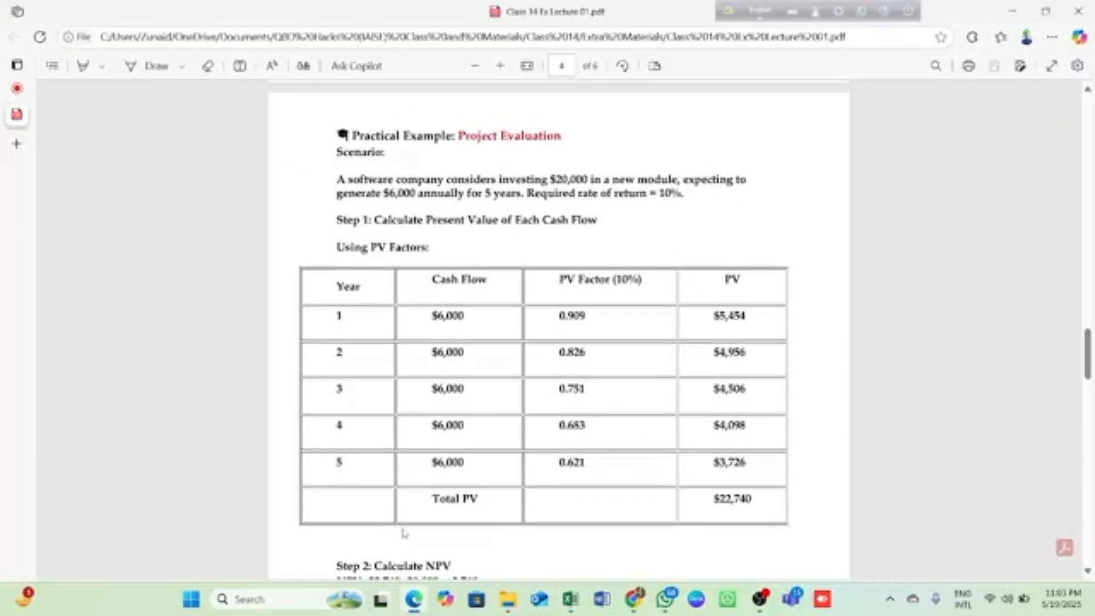
{"action": "scroll", "coordinate": [404, 532], "scroll_direction": "up", "scroll_amount": 15}
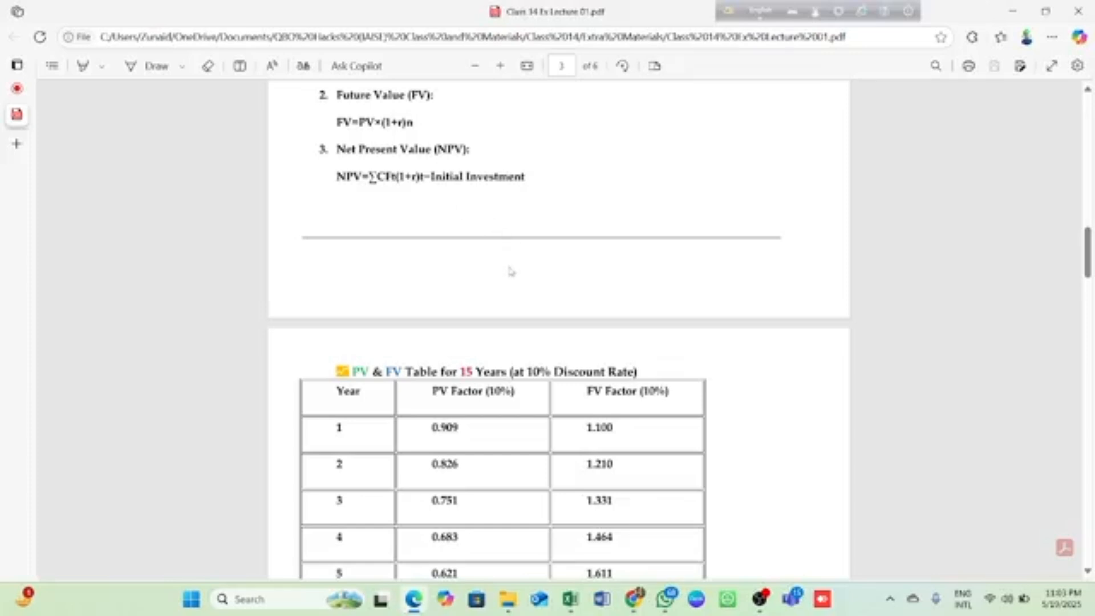
{"action": "scroll", "coordinate": [510, 272], "scroll_direction": "down", "scroll_amount": 10}
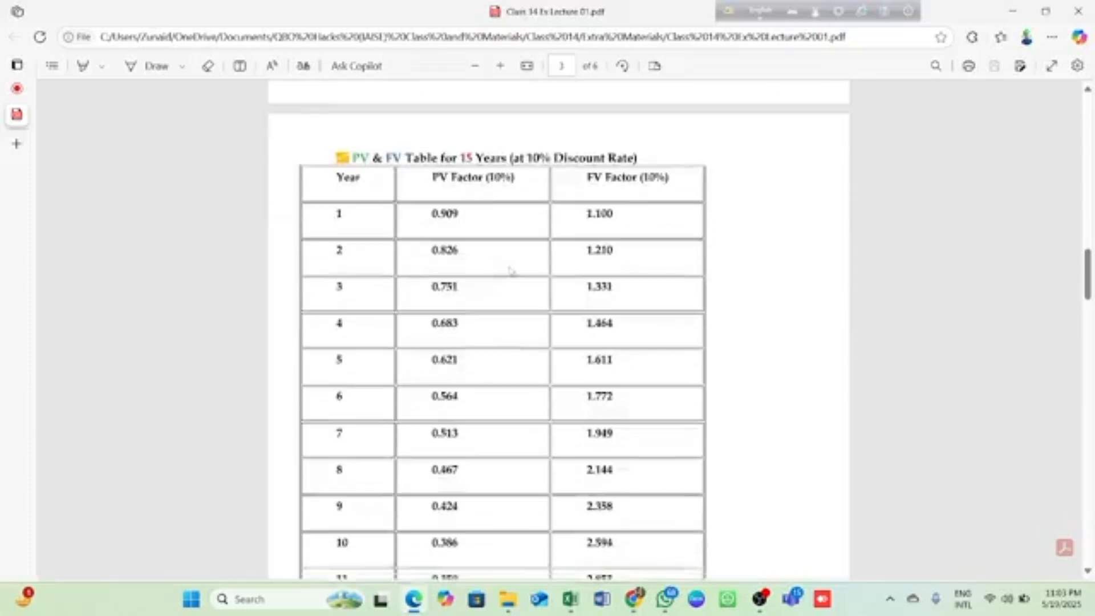
{"action": "scroll", "coordinate": [510, 271], "scroll_direction": "up", "scroll_amount": 10}
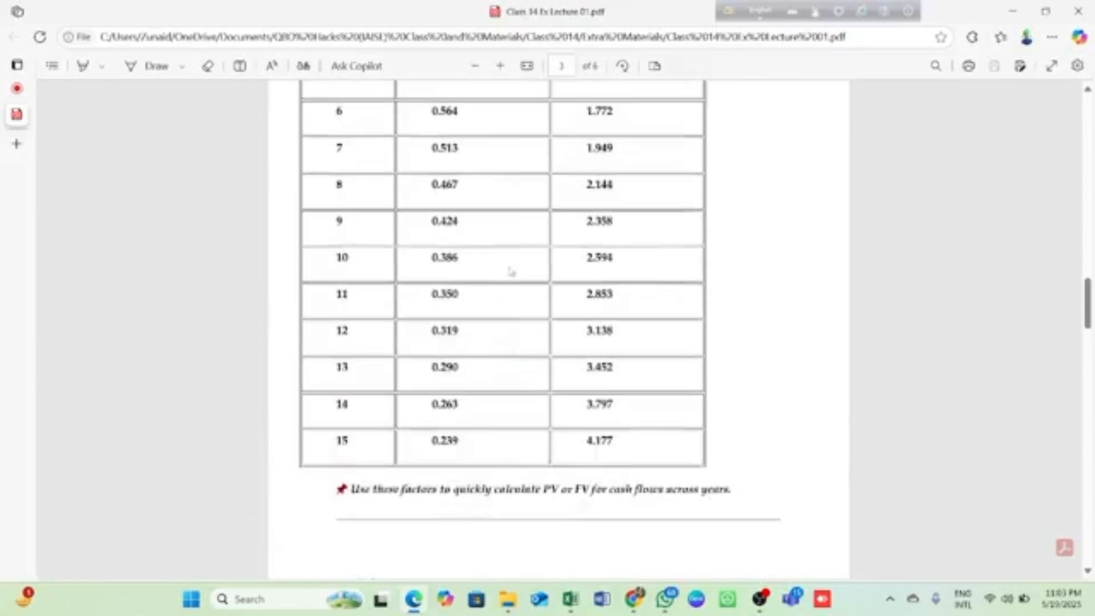
{"action": "scroll", "coordinate": [511, 273], "scroll_direction": "up", "scroll_amount": 5}
{"action": "scroll", "coordinate": [510, 272], "scroll_direction": "down", "scroll_amount": 4}
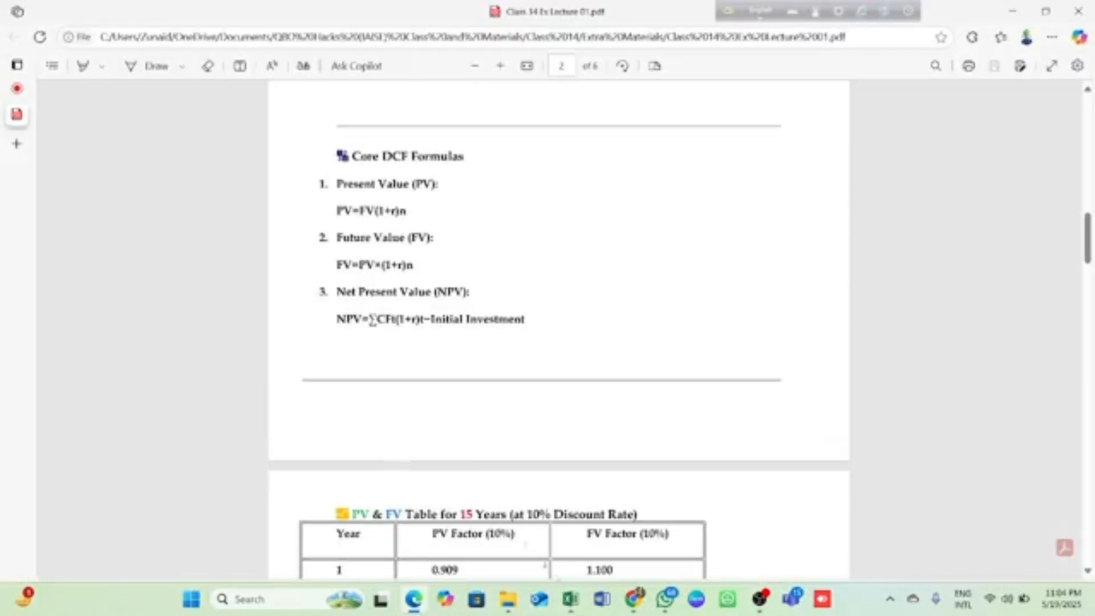
{"action": "left_click", "coordinate": [570, 598]}
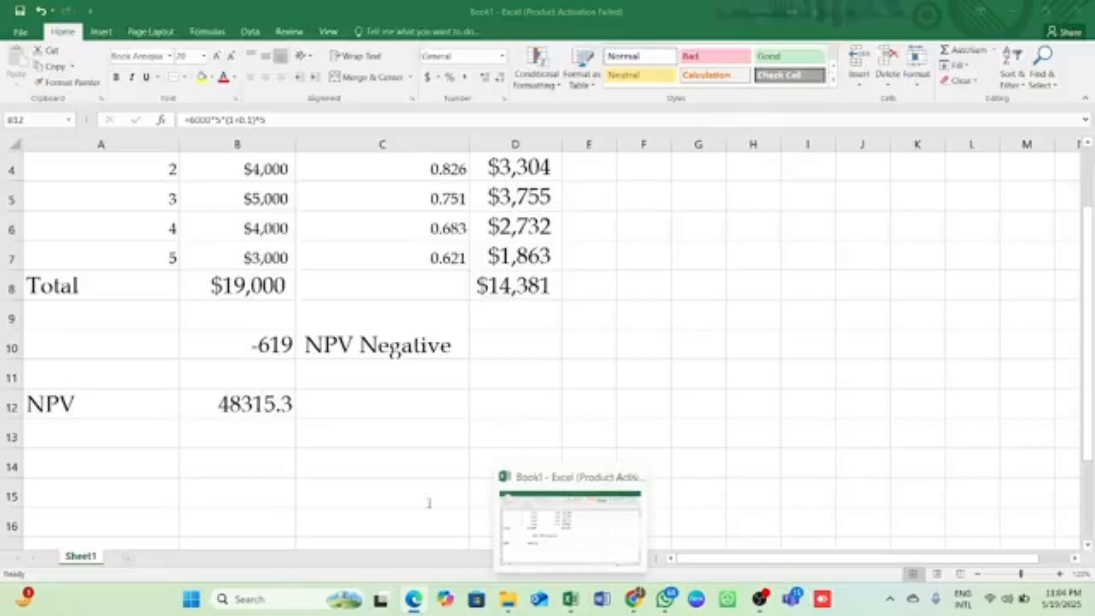
Step: Open B12's formula =6000*5*(1+0.1)^5 for in-cell editing without changing it
{"action": "left_click", "coordinate": [546, 541]}
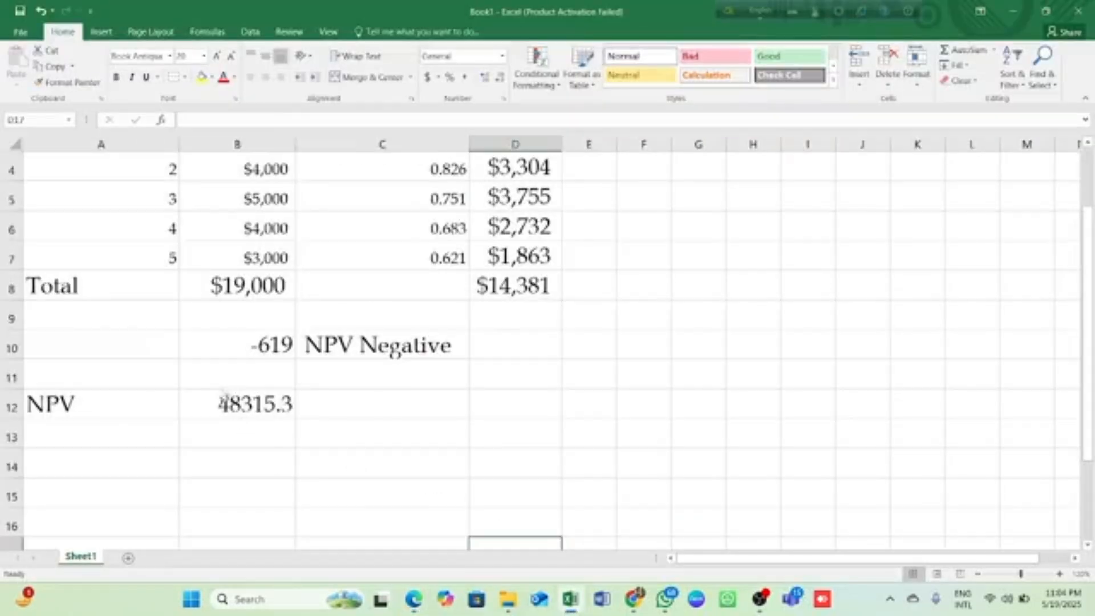
{"action": "left_click", "coordinate": [218, 406]}
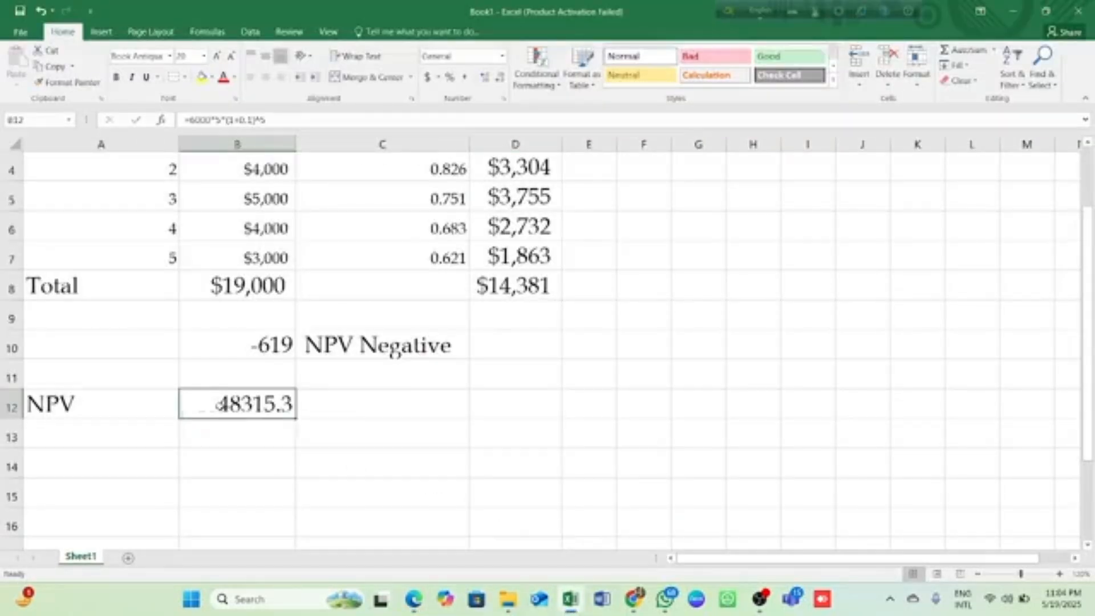
{"action": "double_click", "coordinate": [219, 407]}
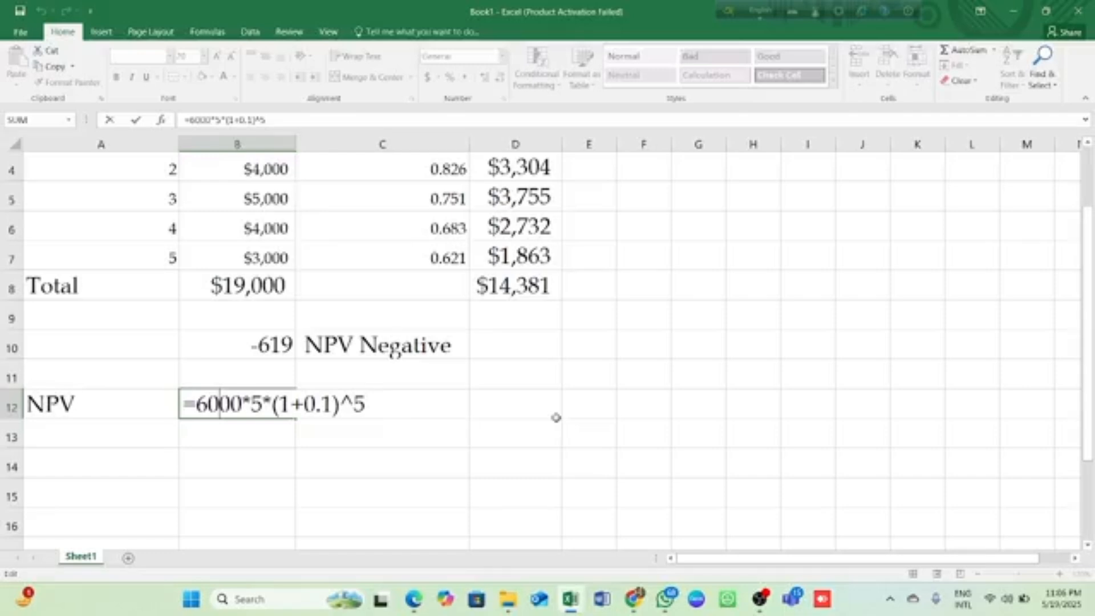
{"action": "left_click", "coordinate": [569, 403]}
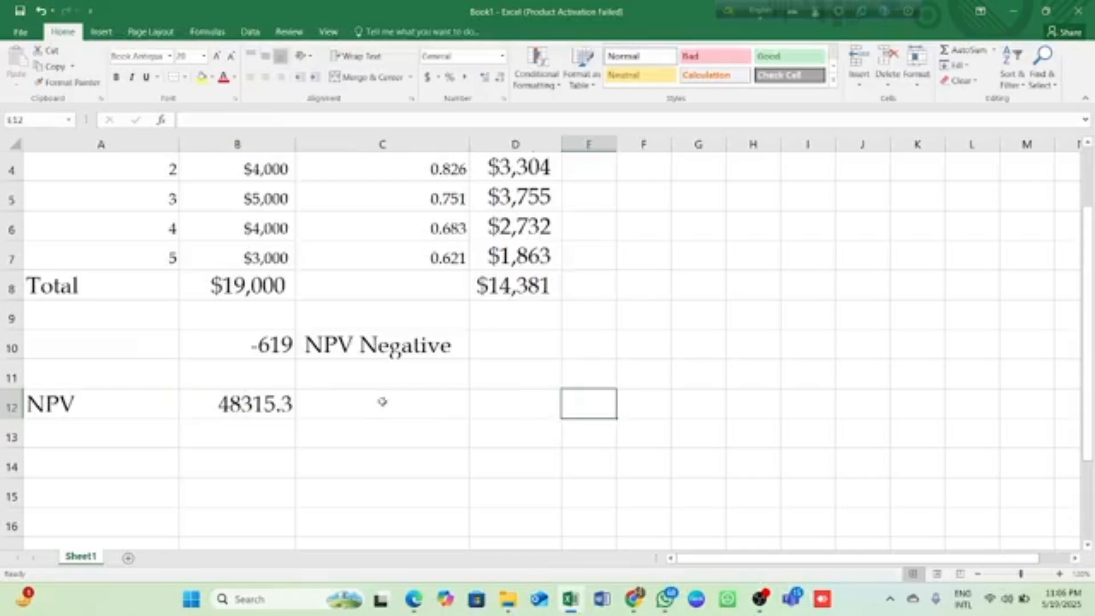
{"action": "left_click", "coordinate": [239, 404]}
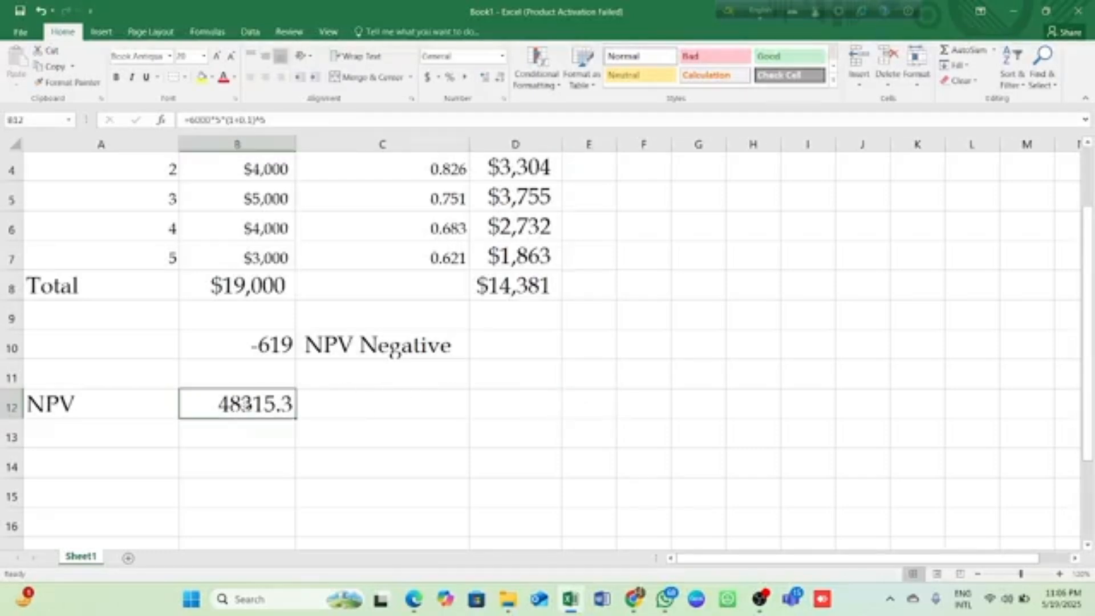
{"action": "double_click", "coordinate": [251, 405]}
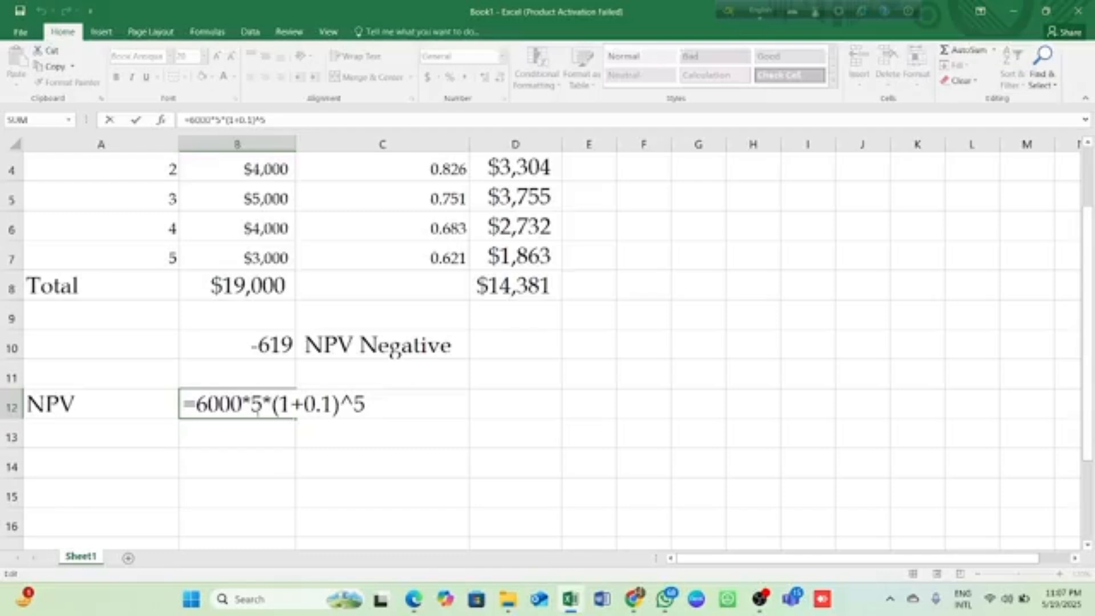
{"action": "mouse_move", "coordinate": [415, 600]}
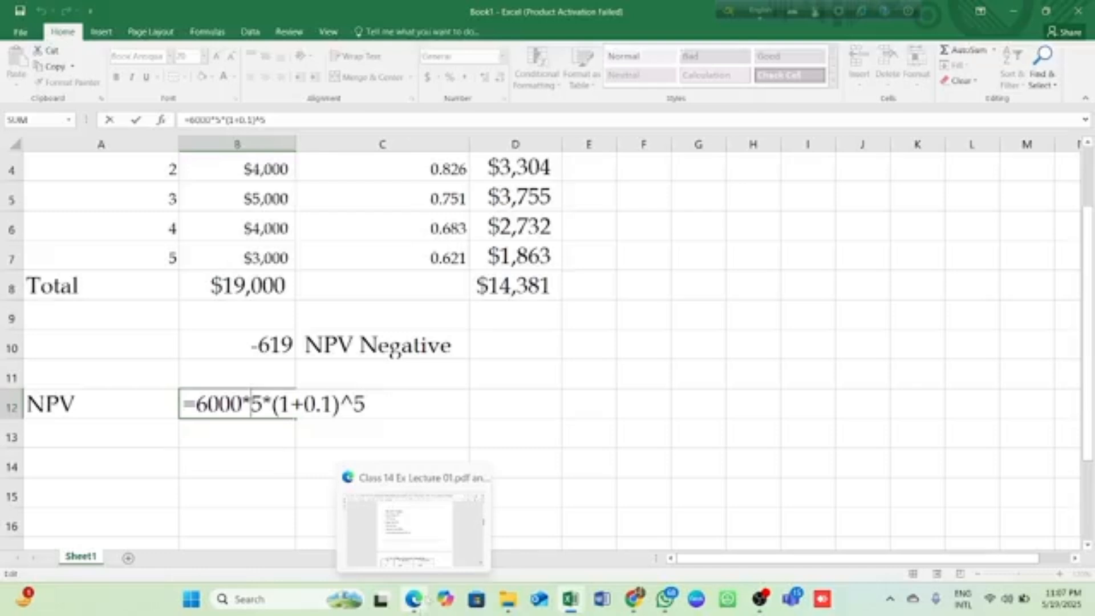
Step: Switch Edge from the lecture PDF to the Google Meet call tab
{"action": "left_click", "coordinate": [418, 609]}
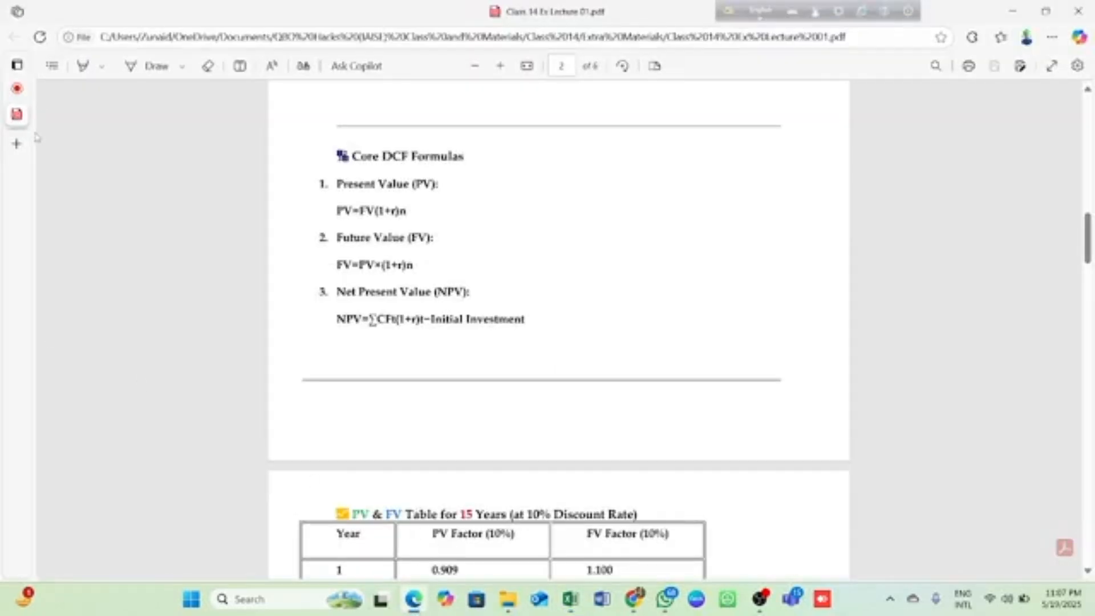
{"action": "mouse_move", "coordinate": [37, 135]}
{"action": "left_click", "coordinate": [52, 91]}
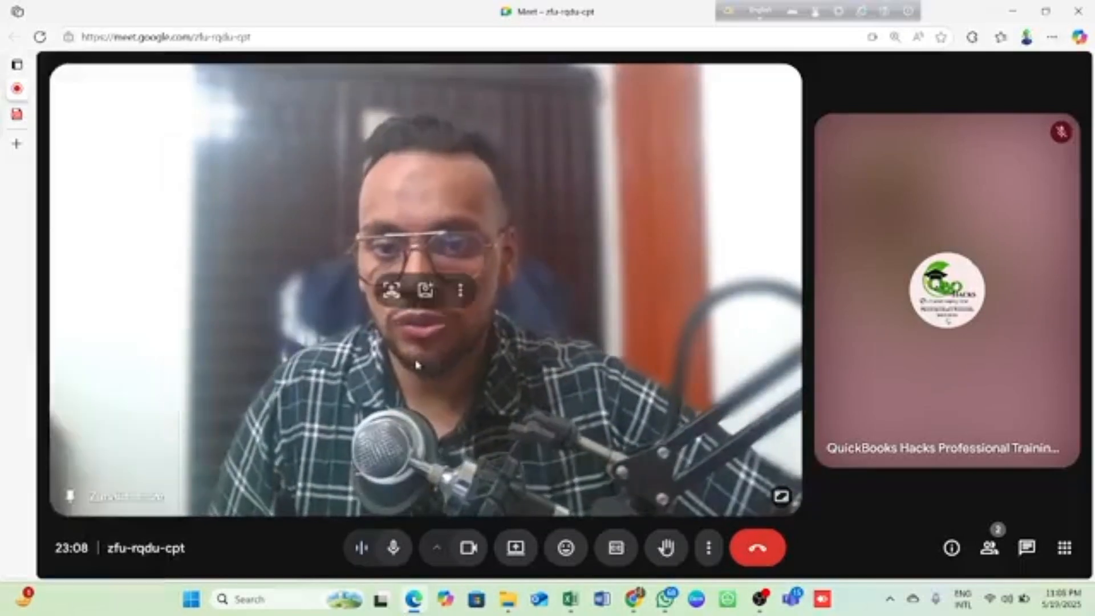
Step: Switch the Google Meet call to full screen from its video tile
{"action": "double_click", "coordinate": [457, 362]}
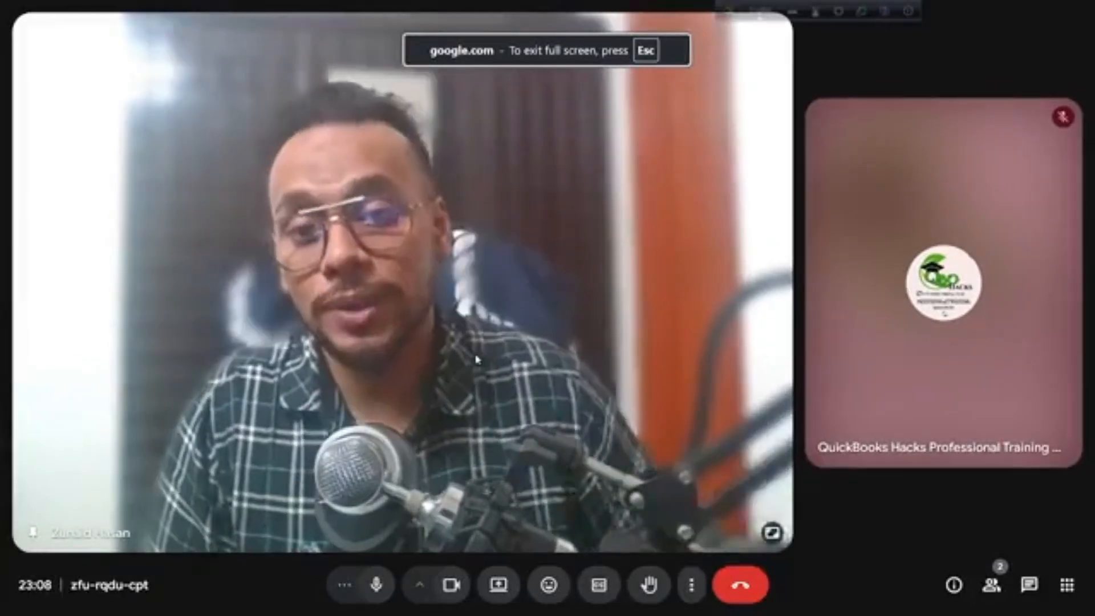